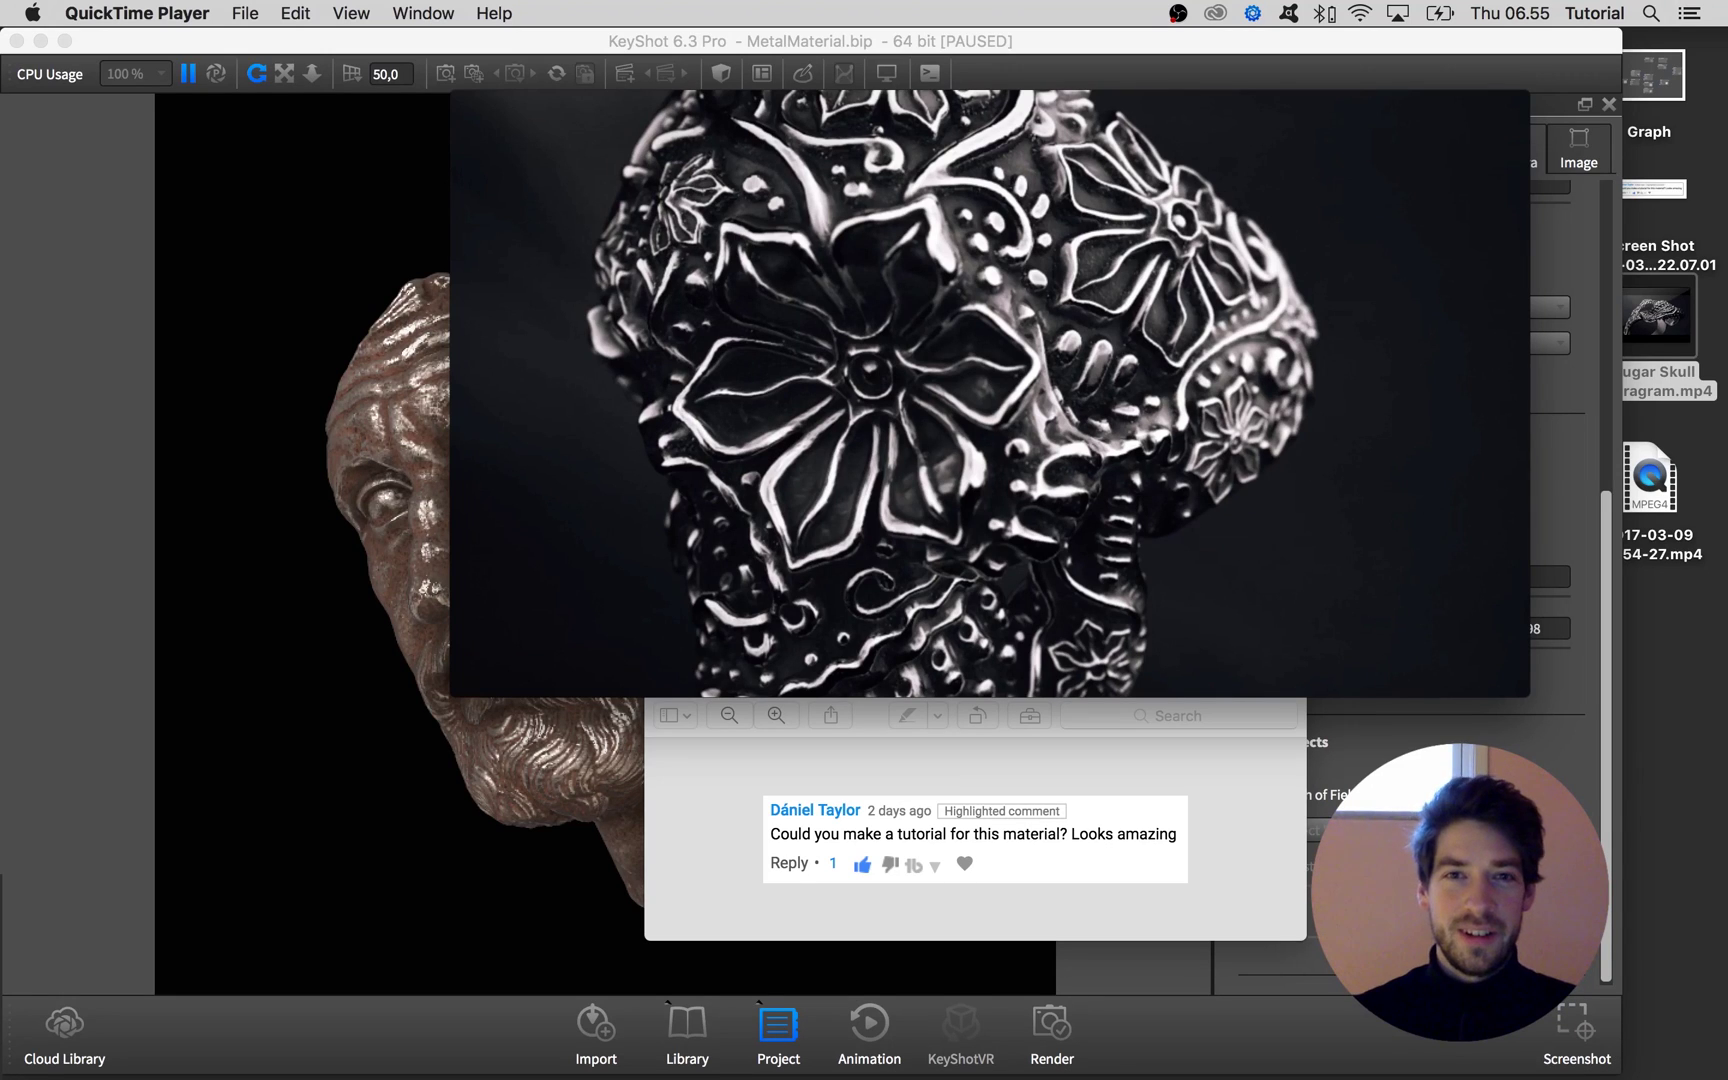
# - Bring the Preview screenshot of the viewer's tutorial request in front of the paused skull video
pyautogui.moveTo(801, 416)
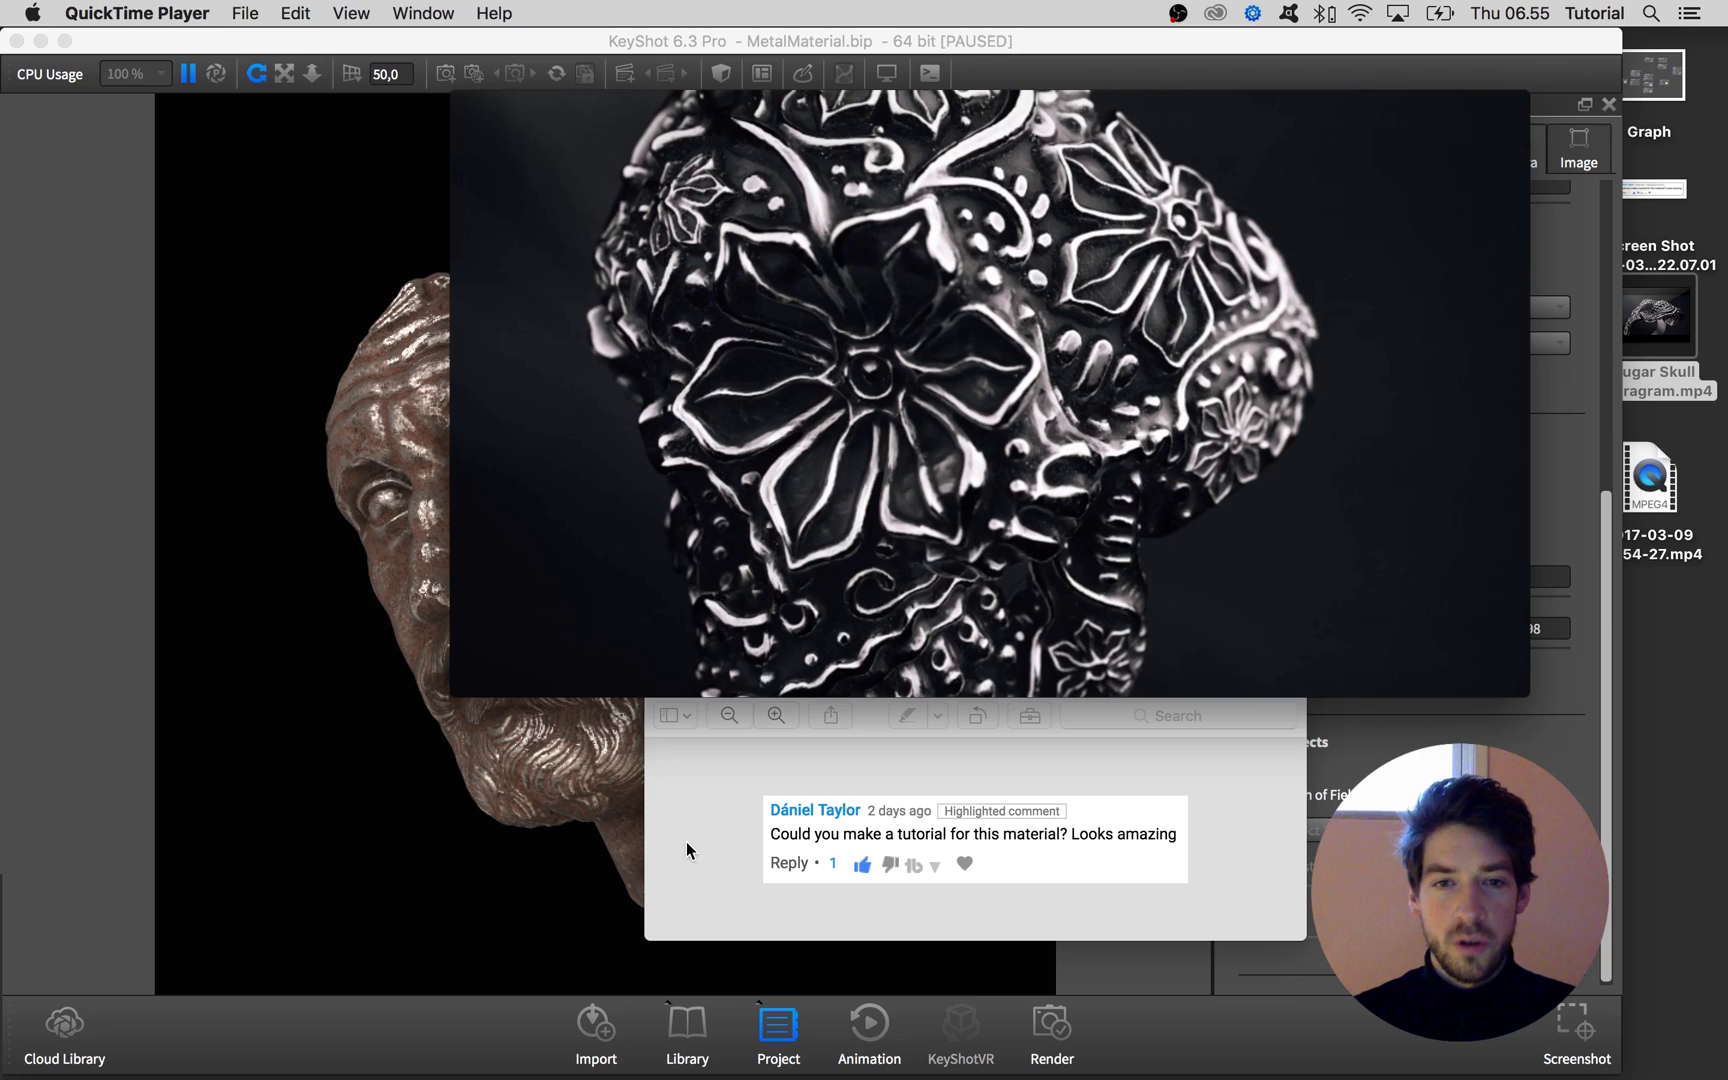
pyautogui.click(717, 840)
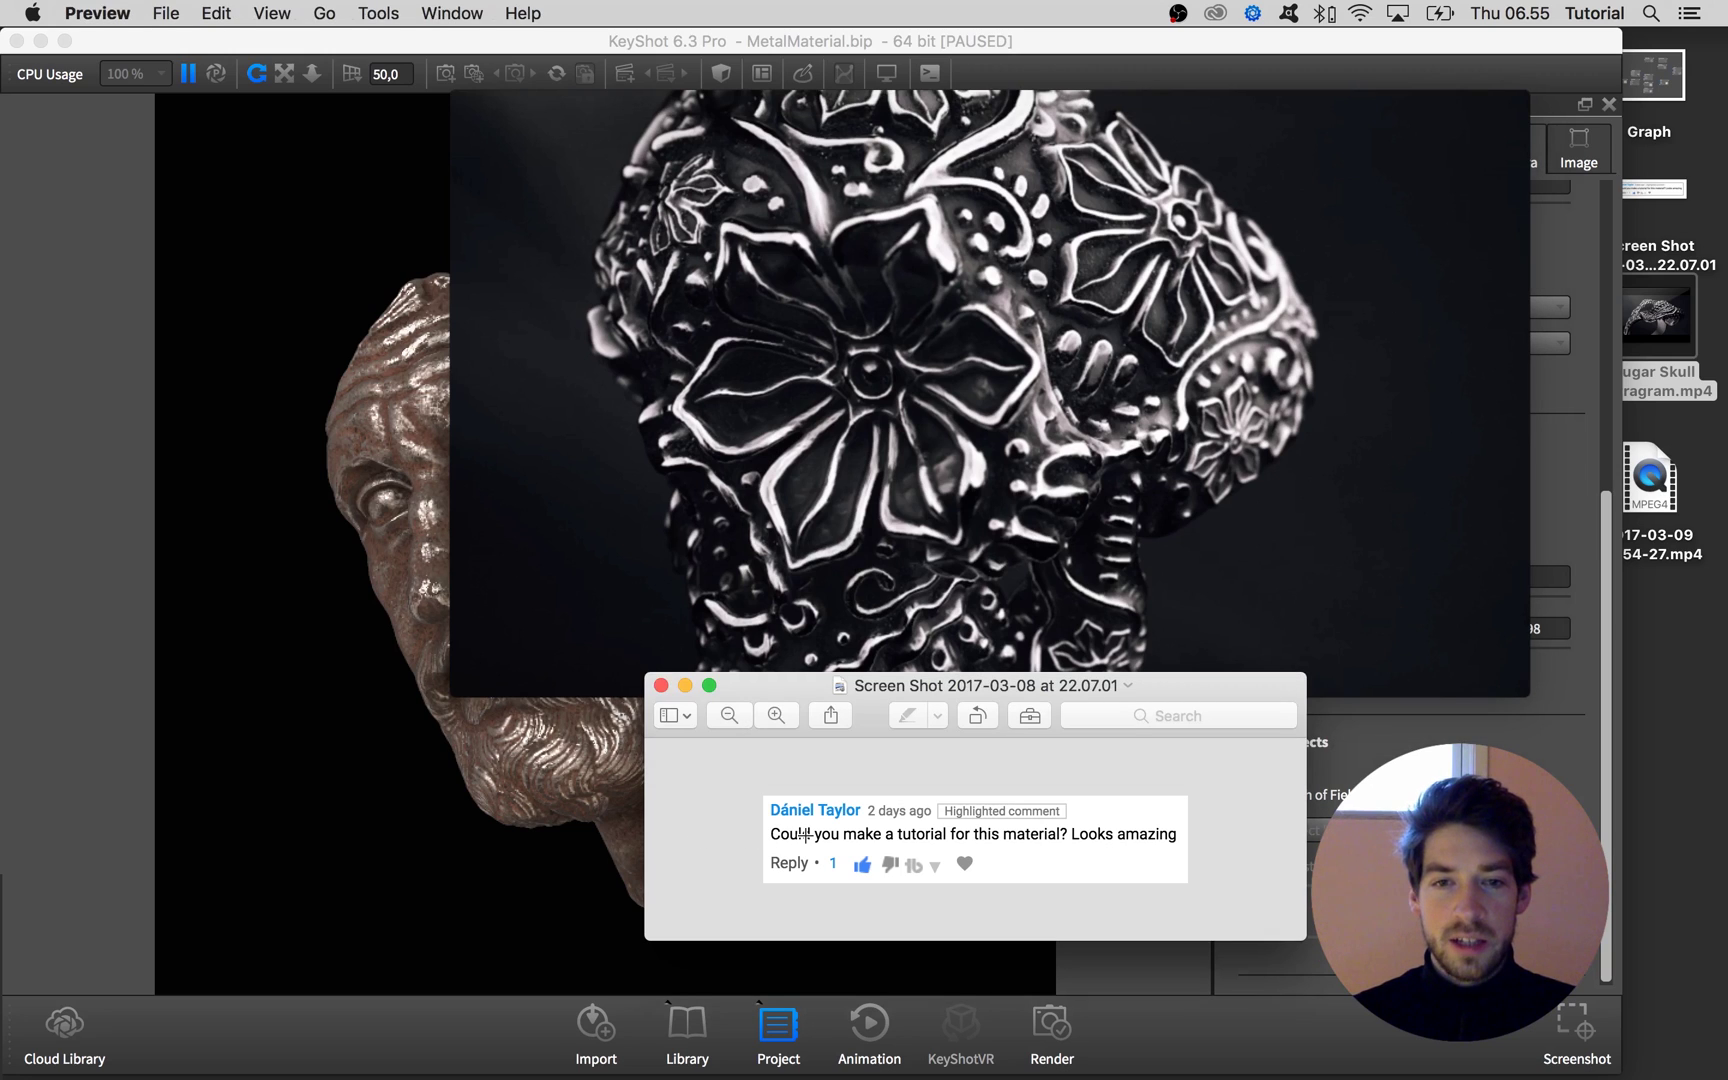
pyautogui.moveTo(837, 473)
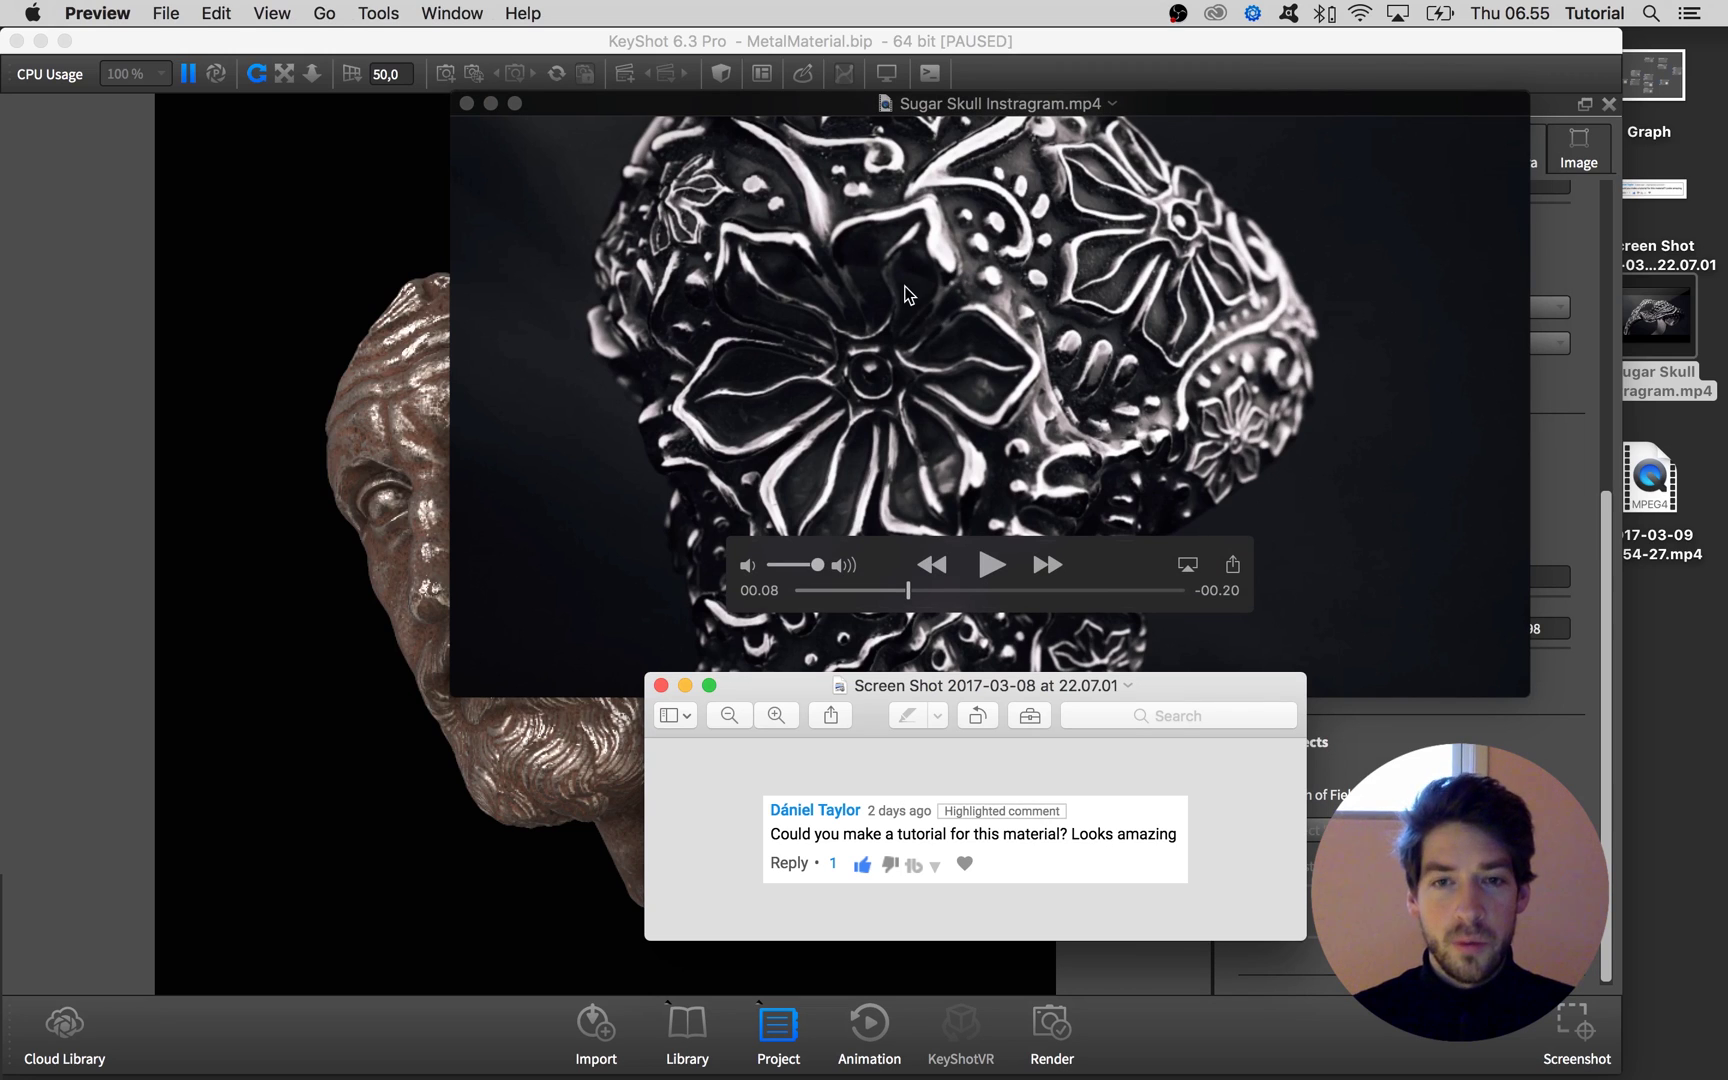
# - Switch to the KeyShot bust scene and resume its real-time render
pyautogui.click(717, 41)
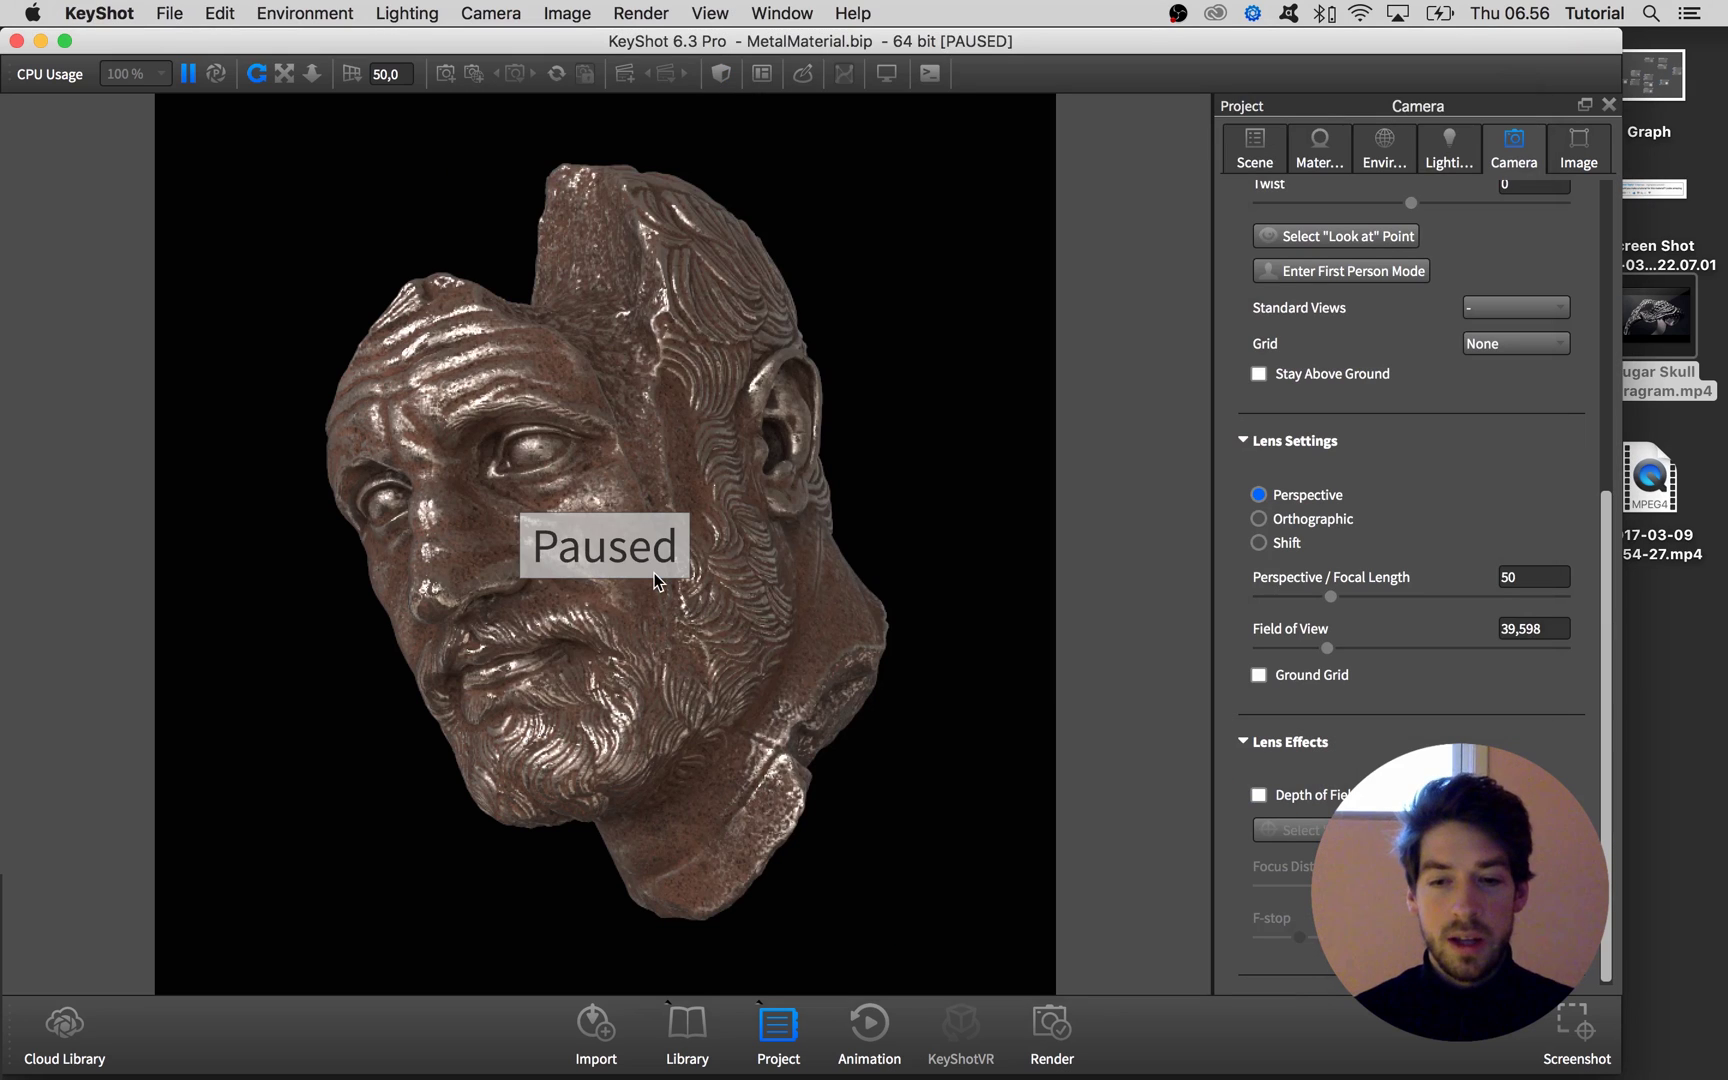
pyautogui.hotkey('shift', 'p')
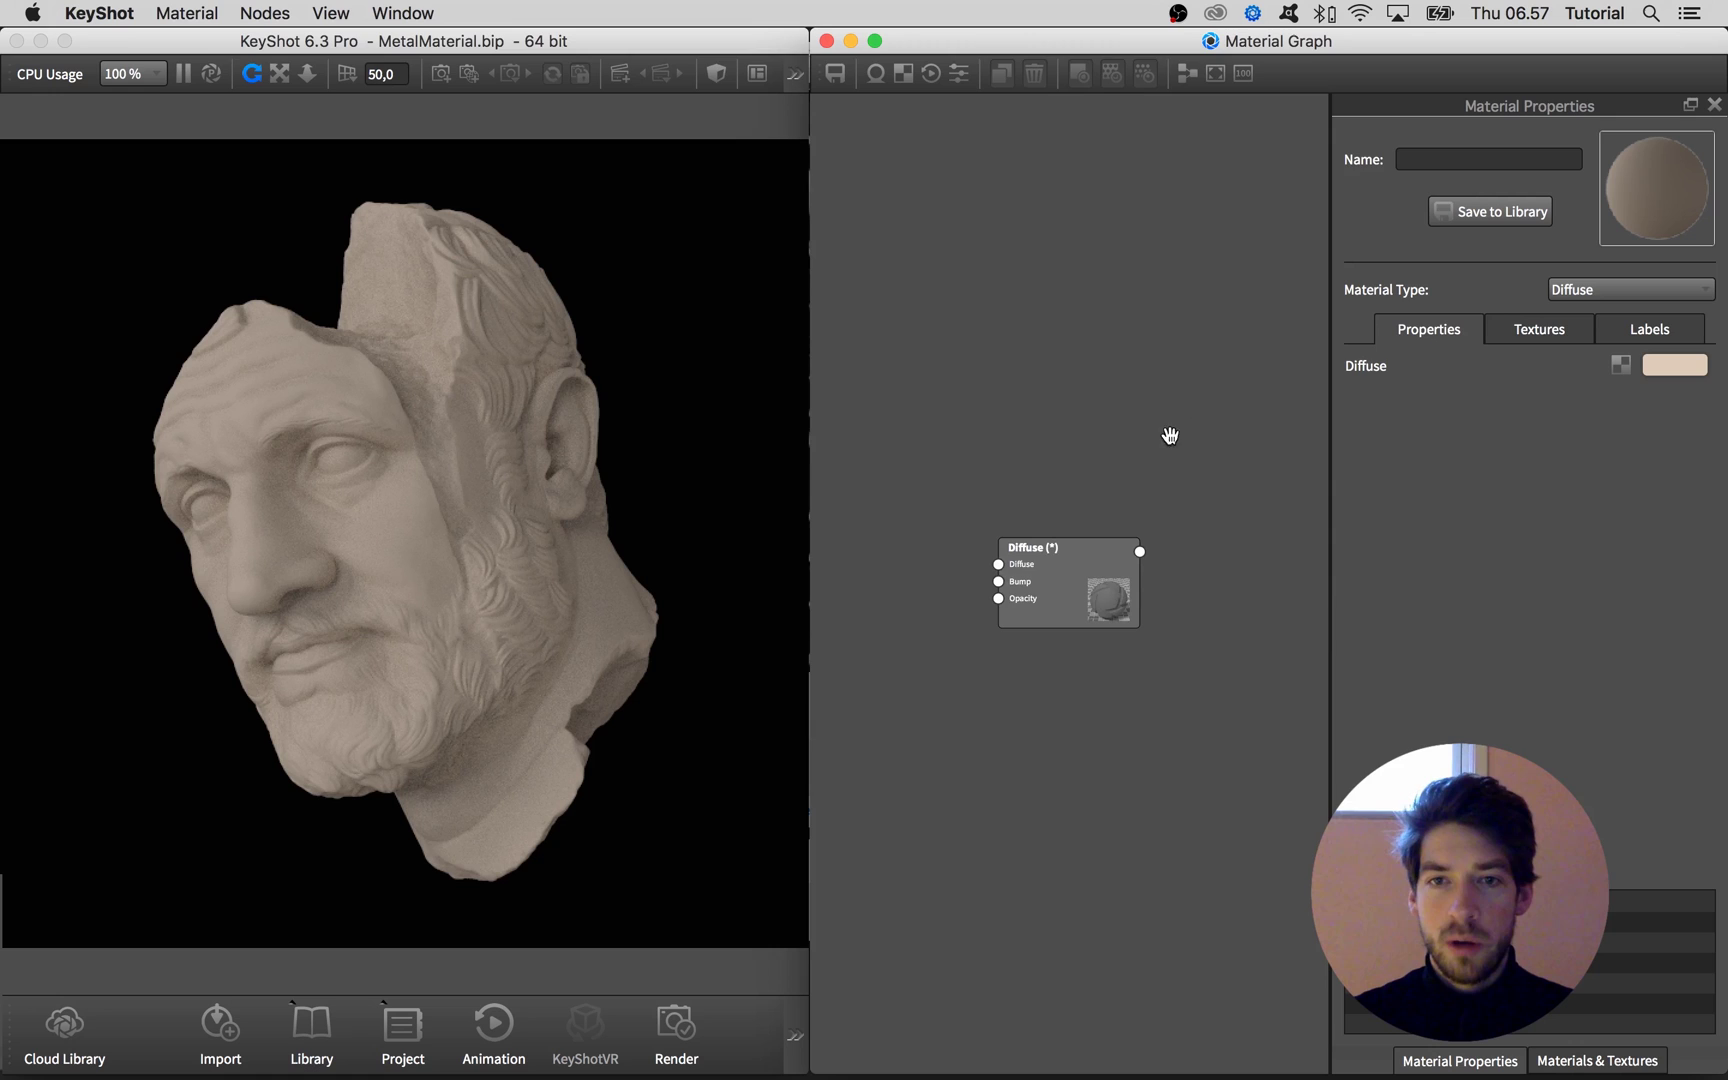
# - Change the bust's material type from Diffuse to Metal
pyautogui.scroll(-2, 985, 572)
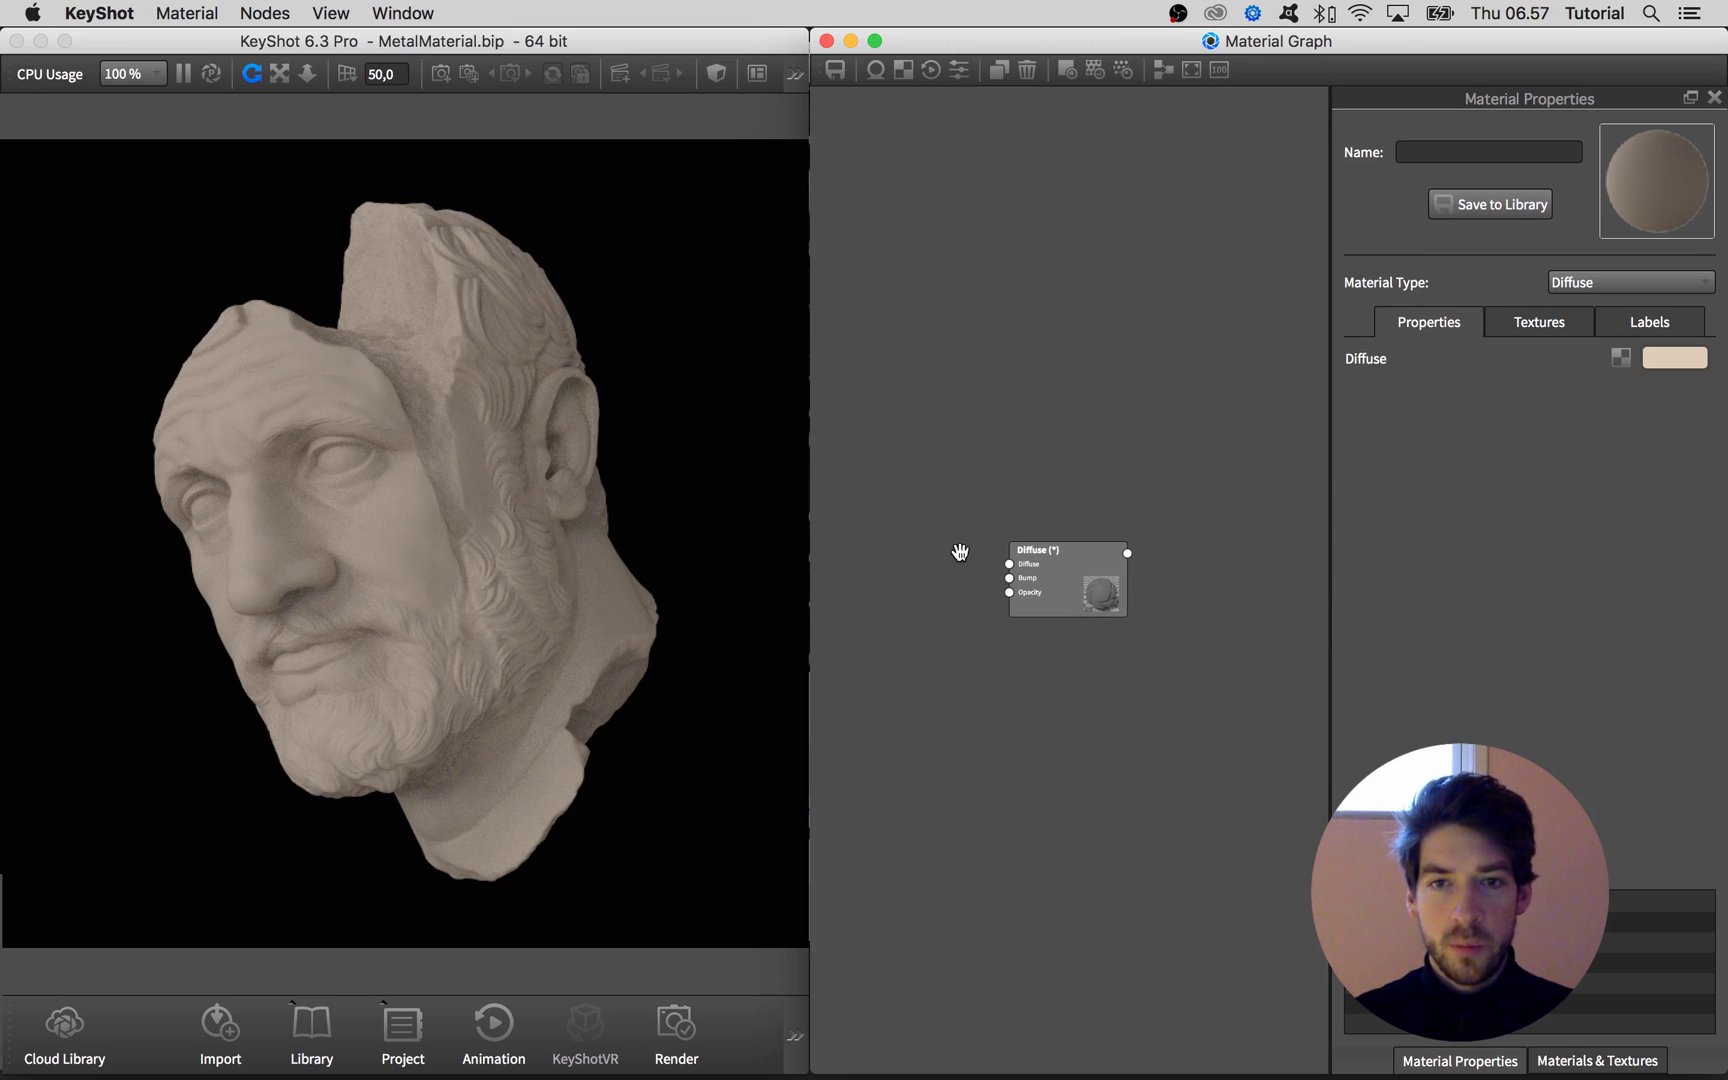
pyautogui.moveTo(1056, 571); pyautogui.dragTo(1100, 550)
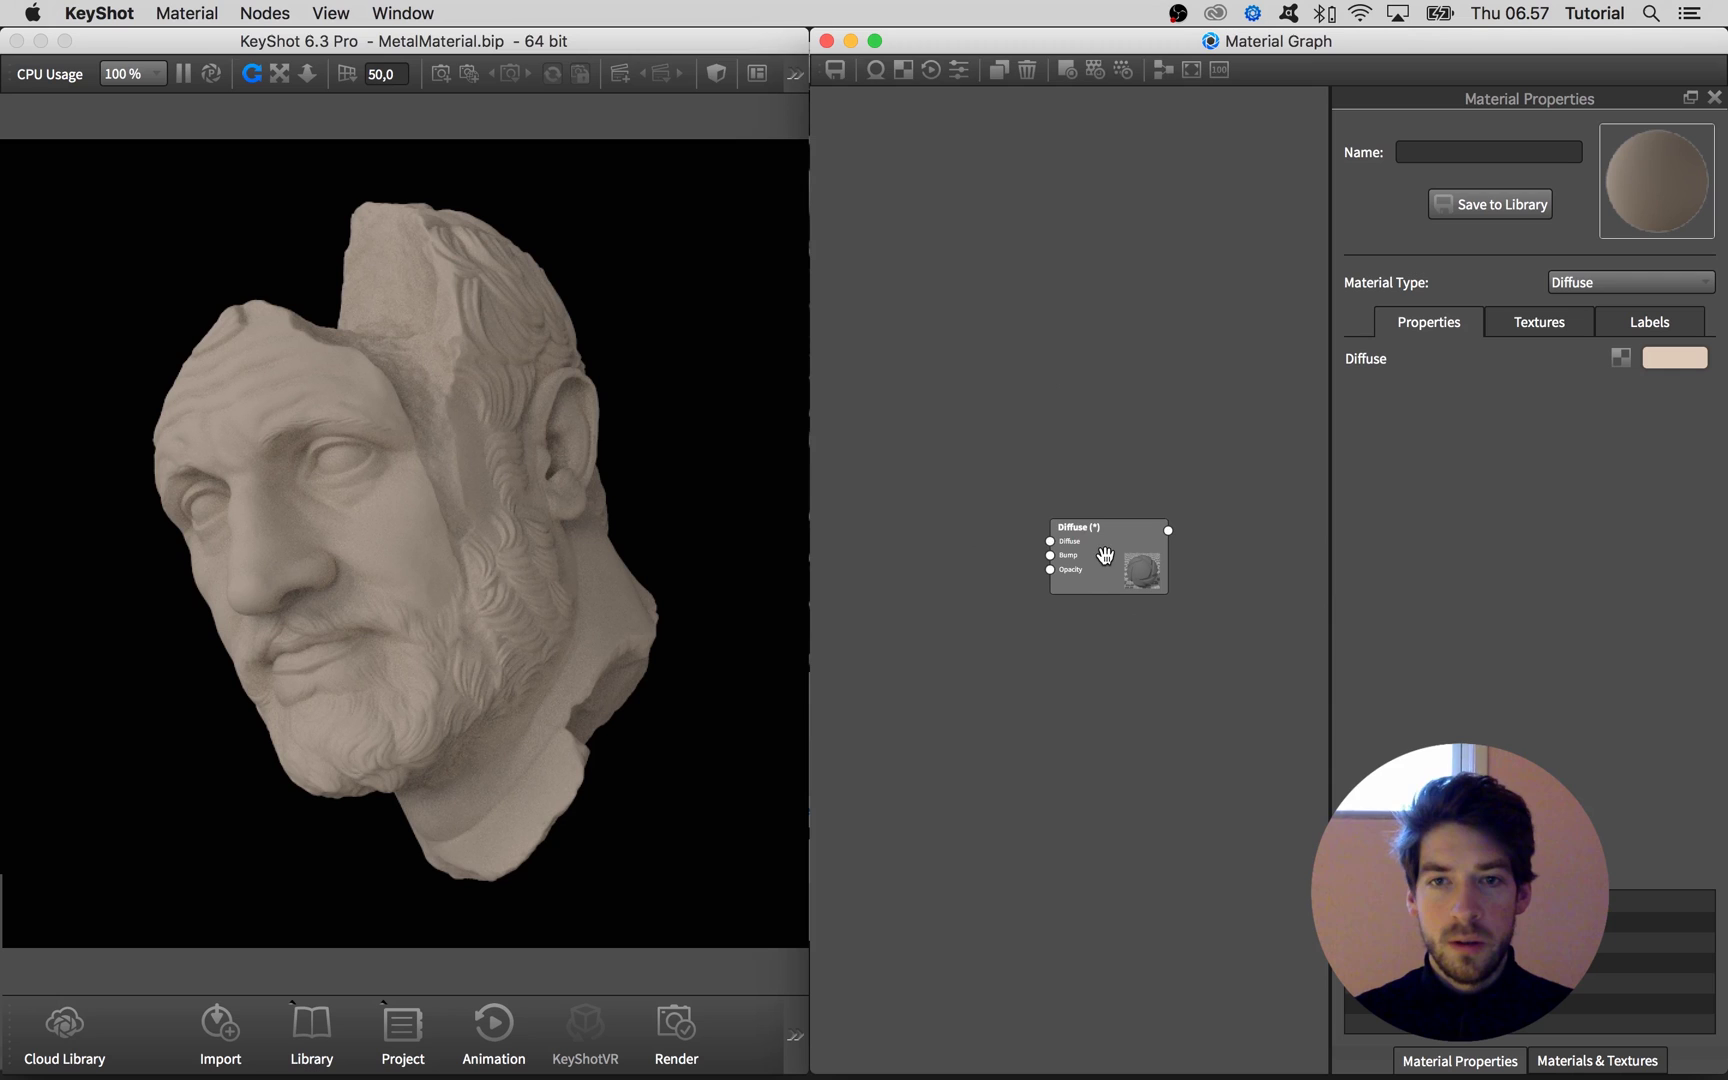
pyautogui.click(1590, 283)
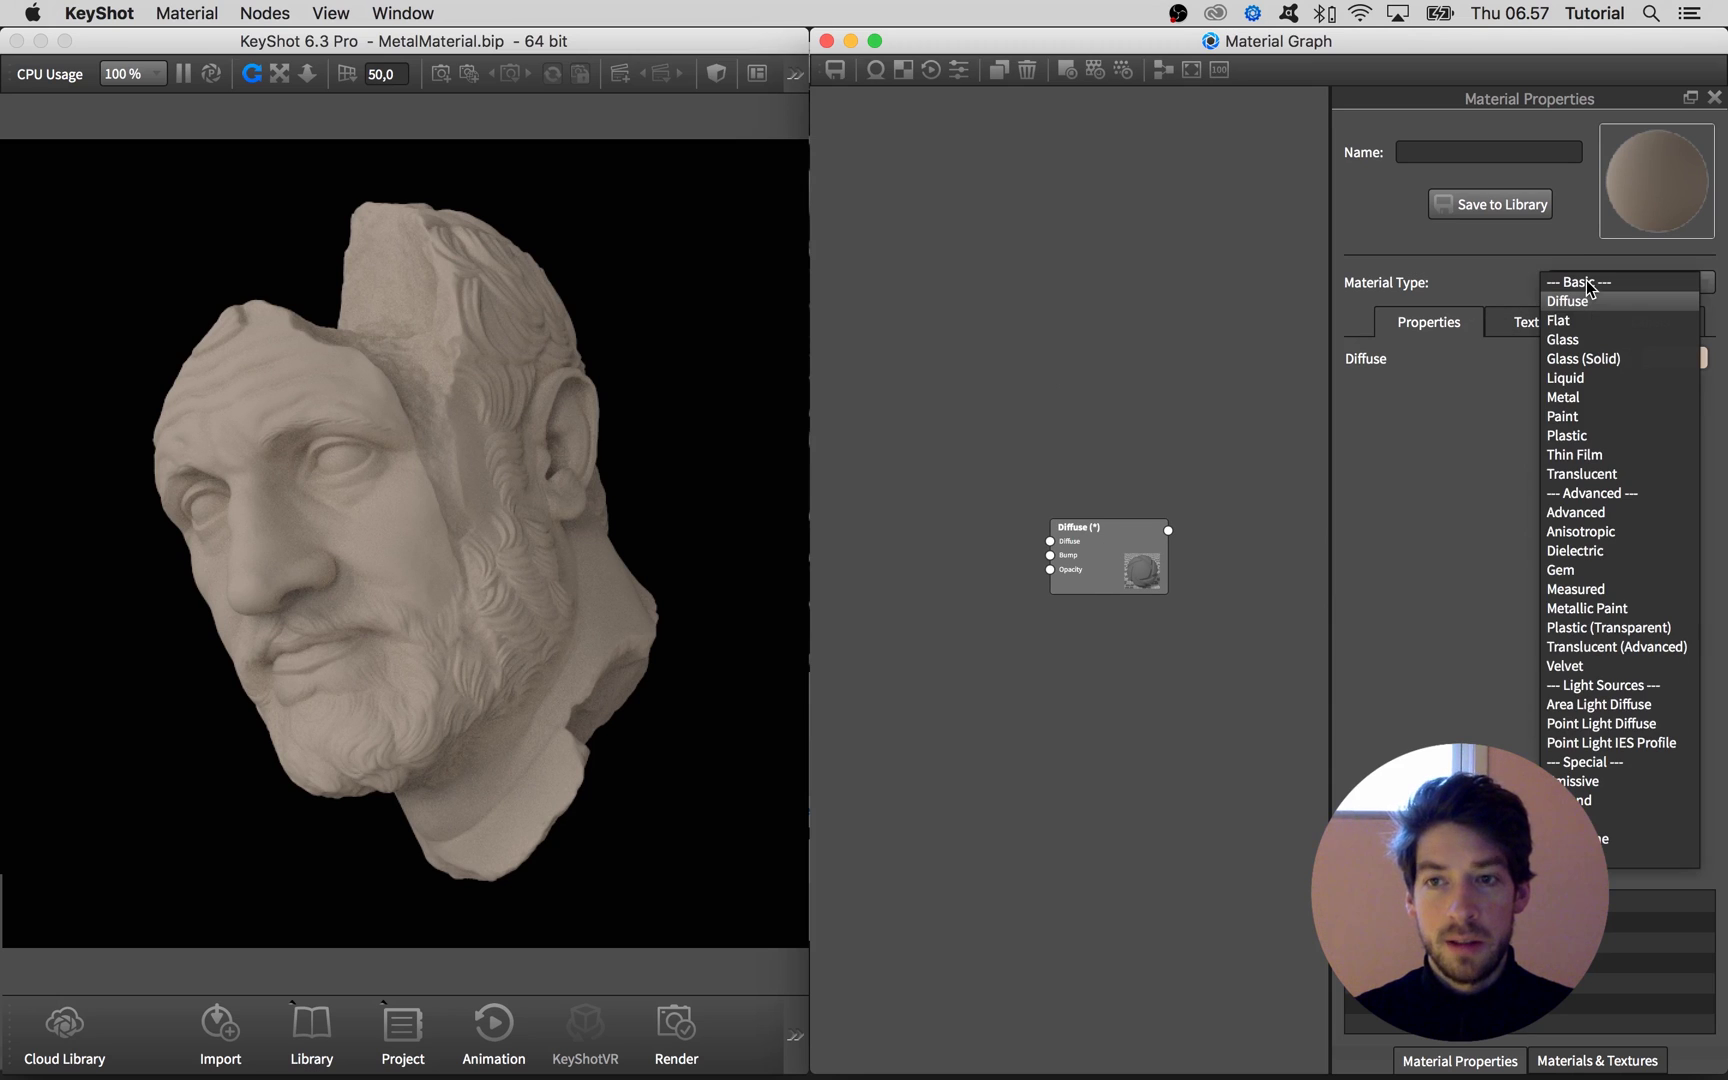
pyautogui.click(1598, 400)
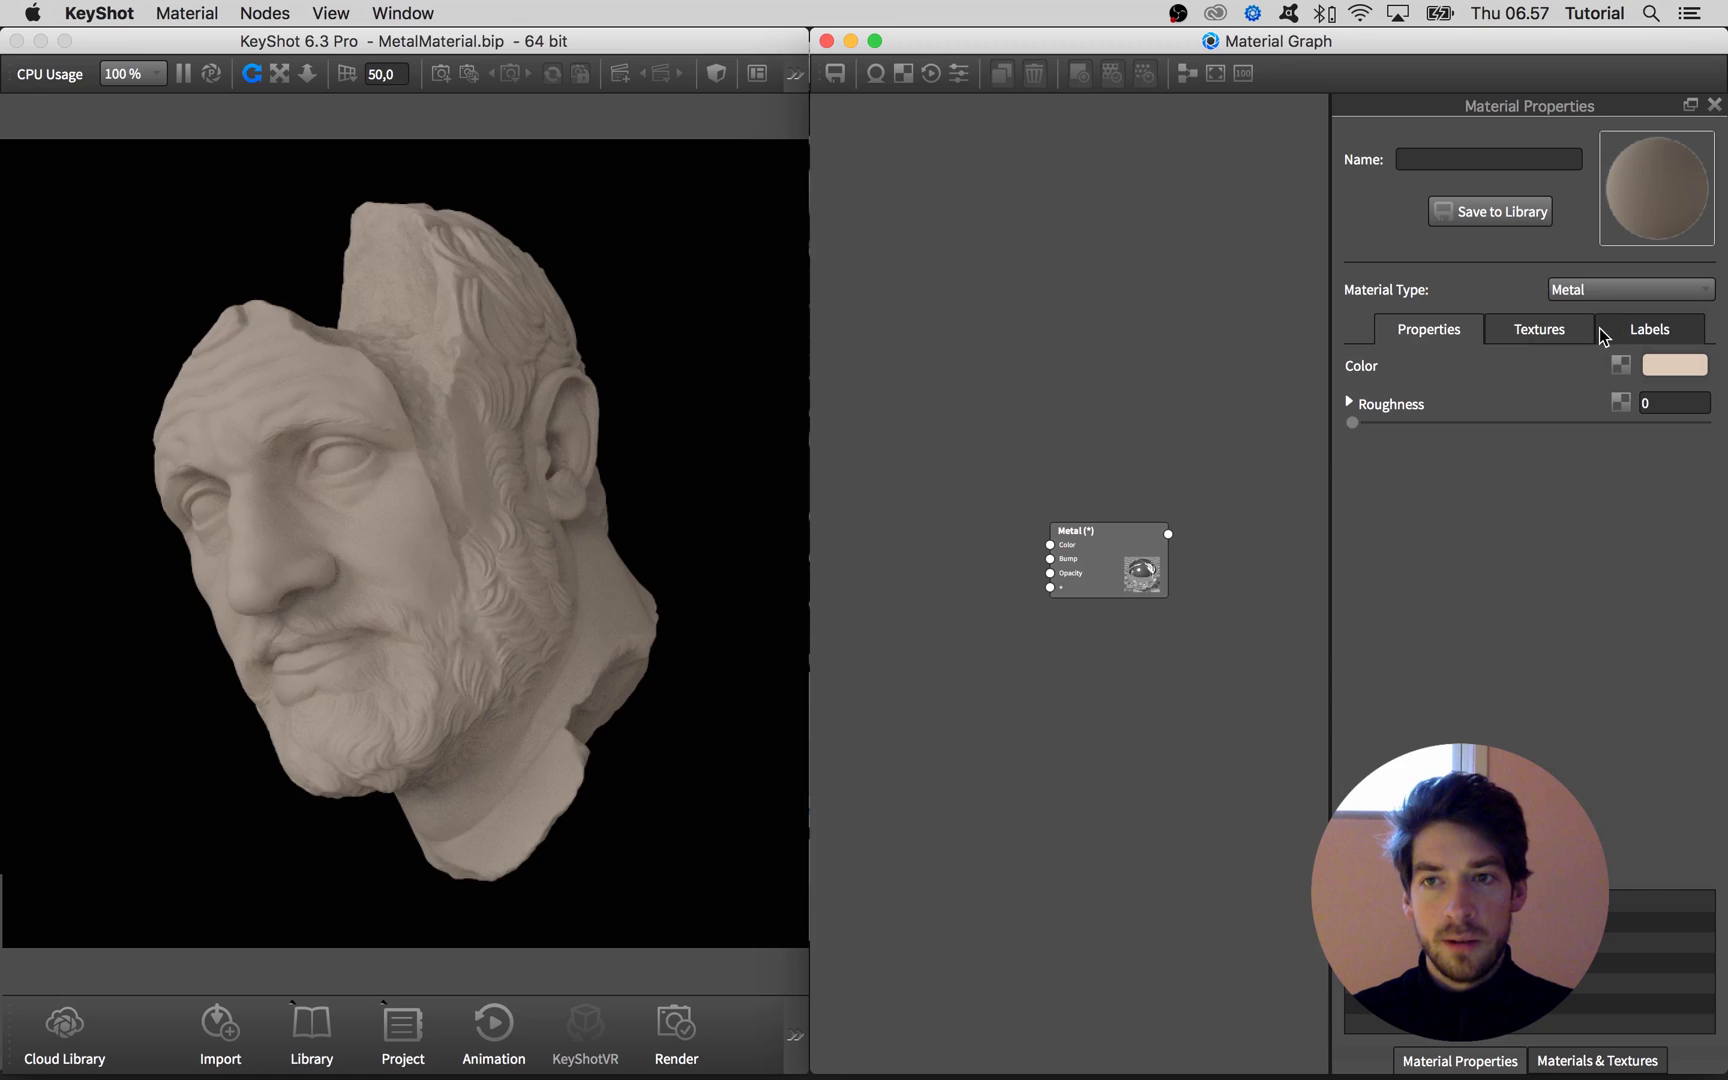
# - Tint the Metal material pale beige (RGB 226, 204, 182)
pyautogui.click(1675, 365)
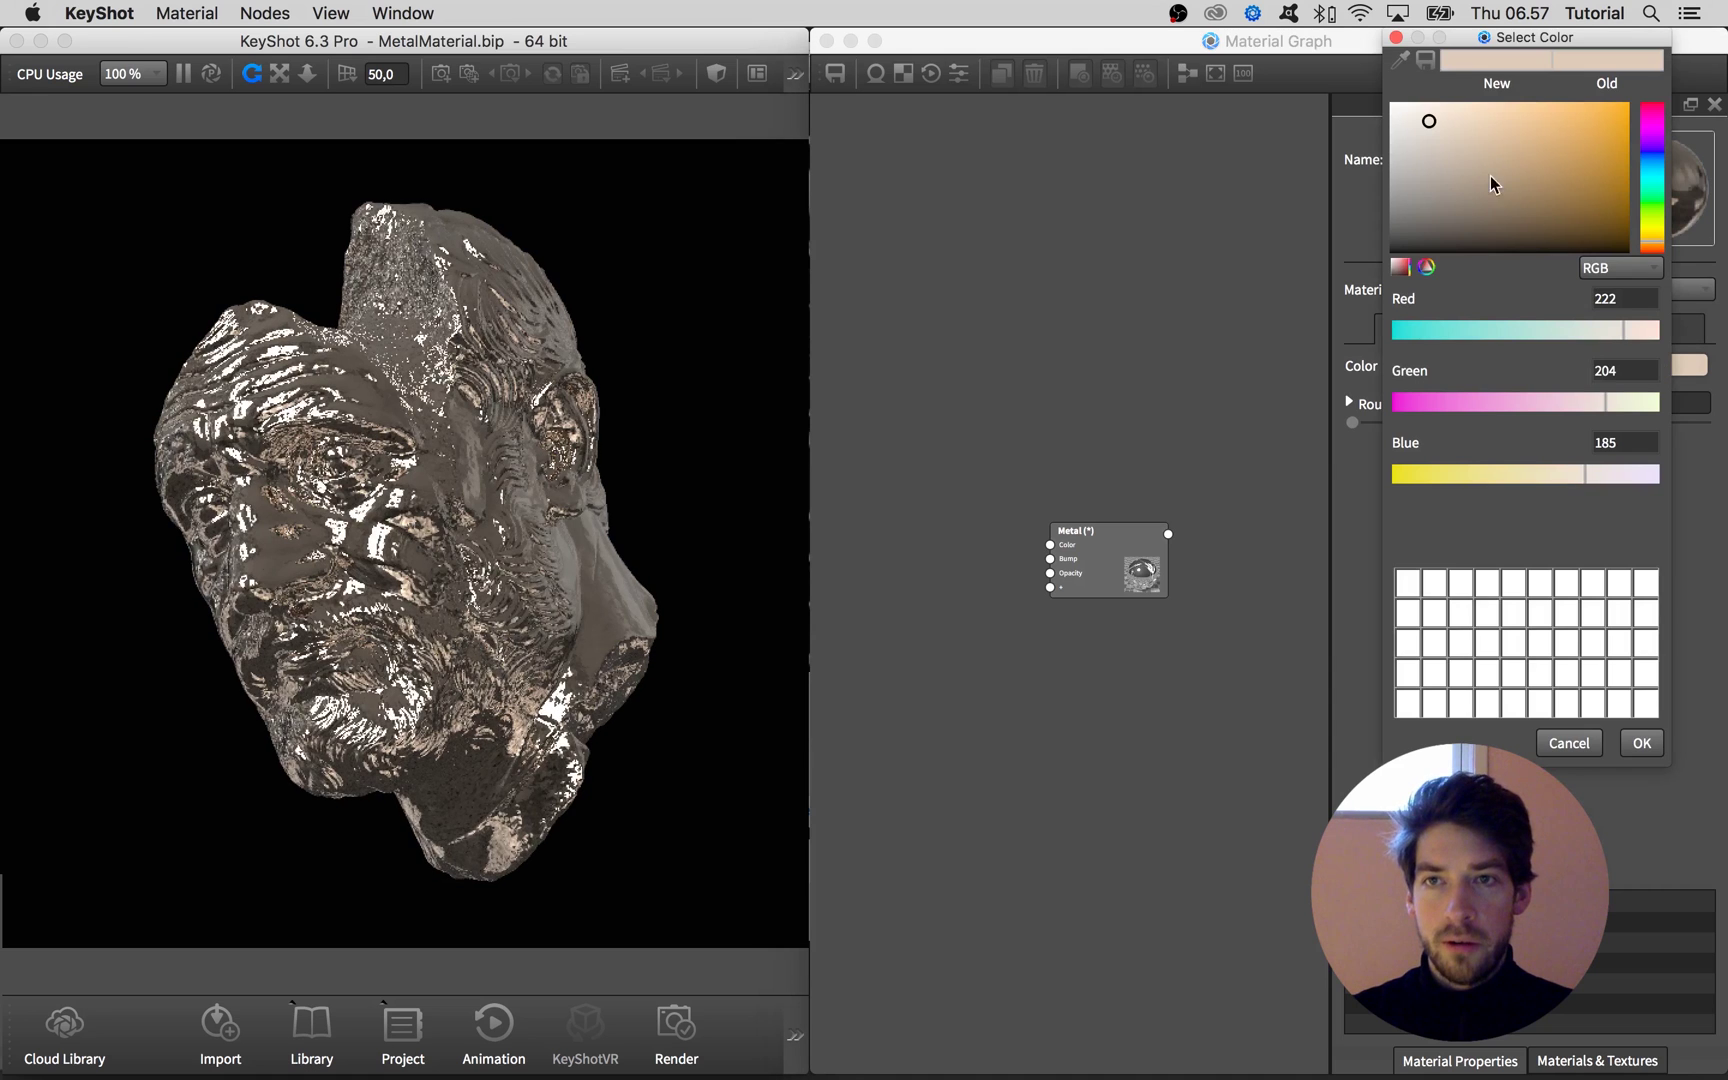
pyautogui.click(1443, 120)
pyautogui.moveTo(1443, 120); pyautogui.dragTo(1436, 119)
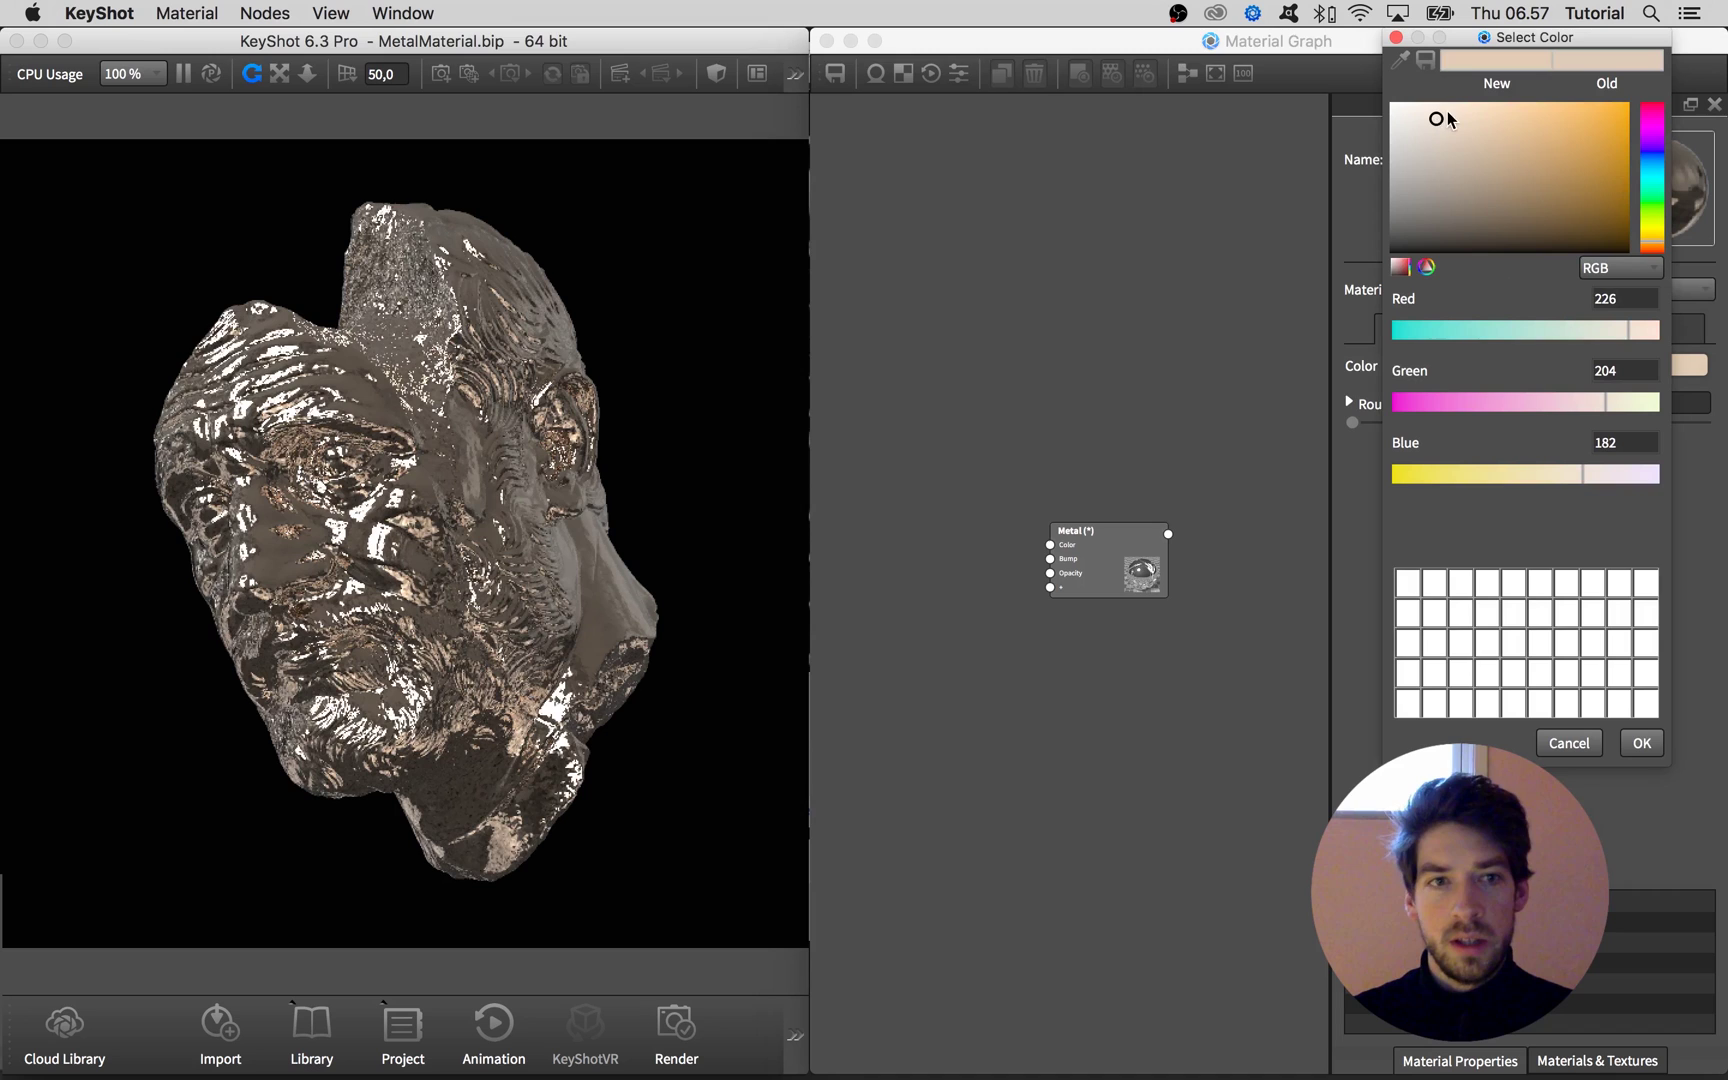
pyautogui.click(1641, 742)
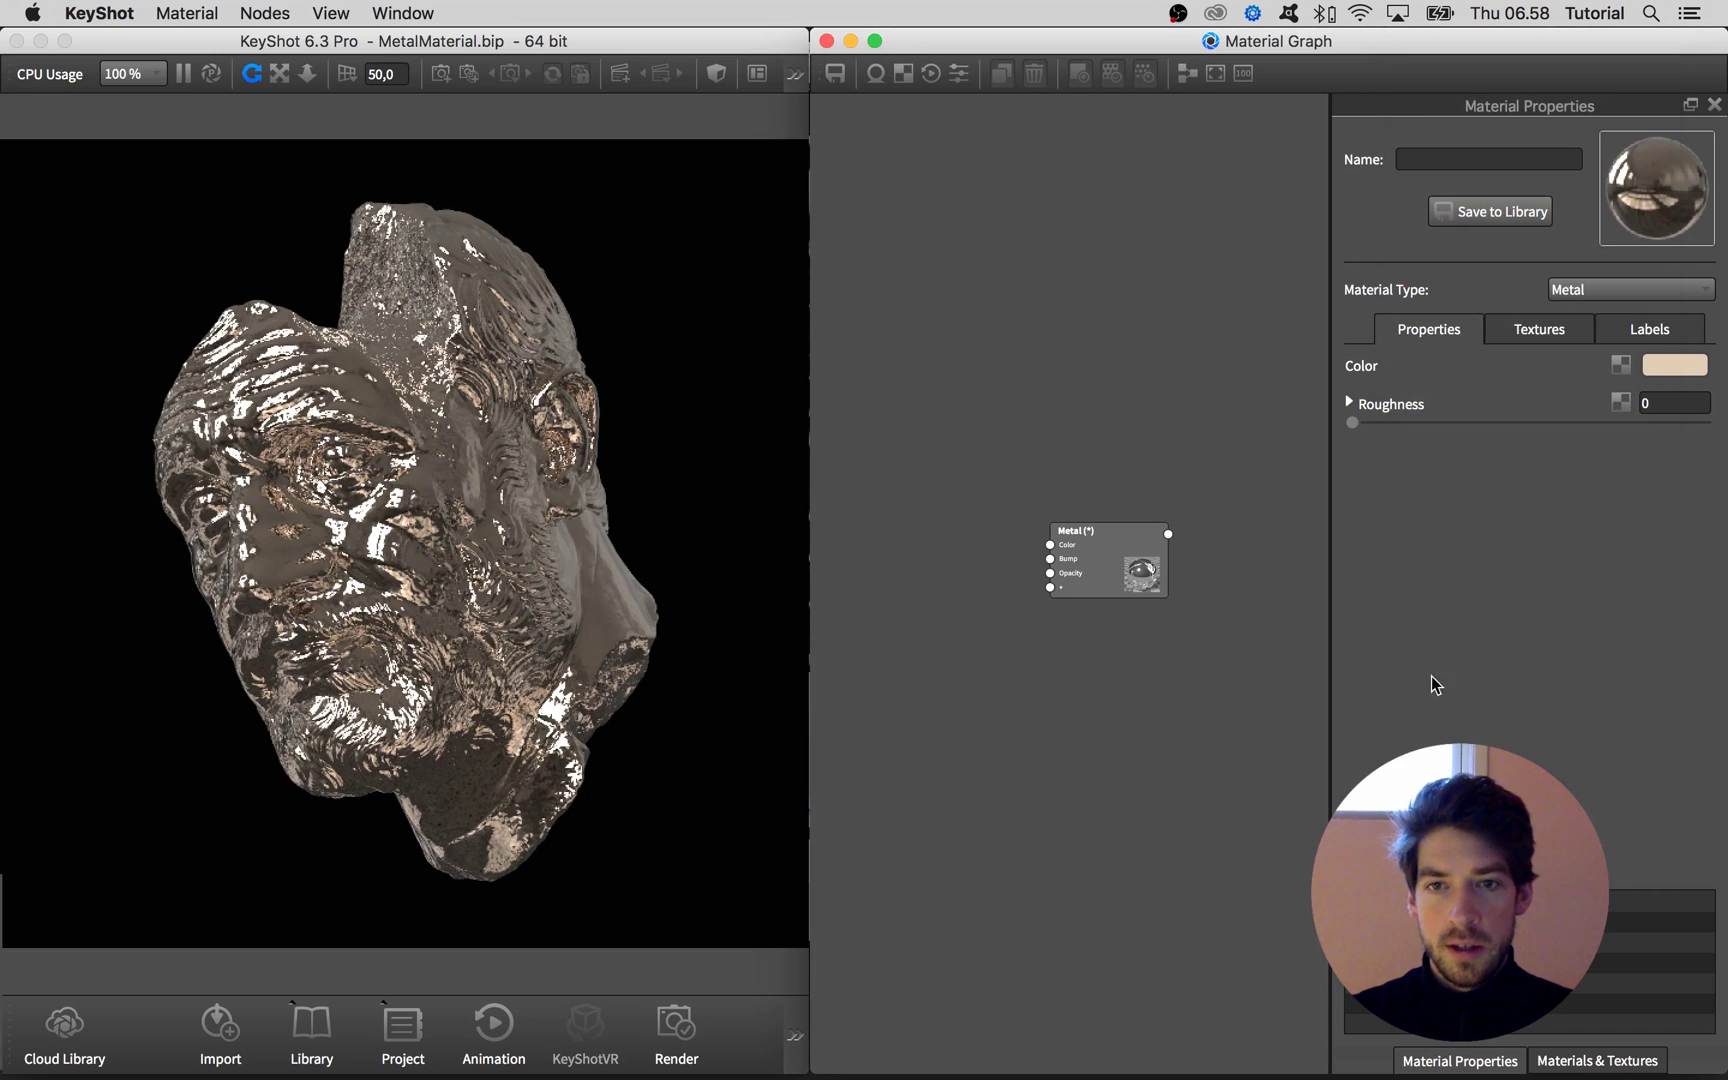
# - Move the Metal node up and to the right in the Material Graph
pyautogui.moveTo(1101, 538); pyautogui.dragTo(1237, 508)
pyautogui.click(1051, 526)
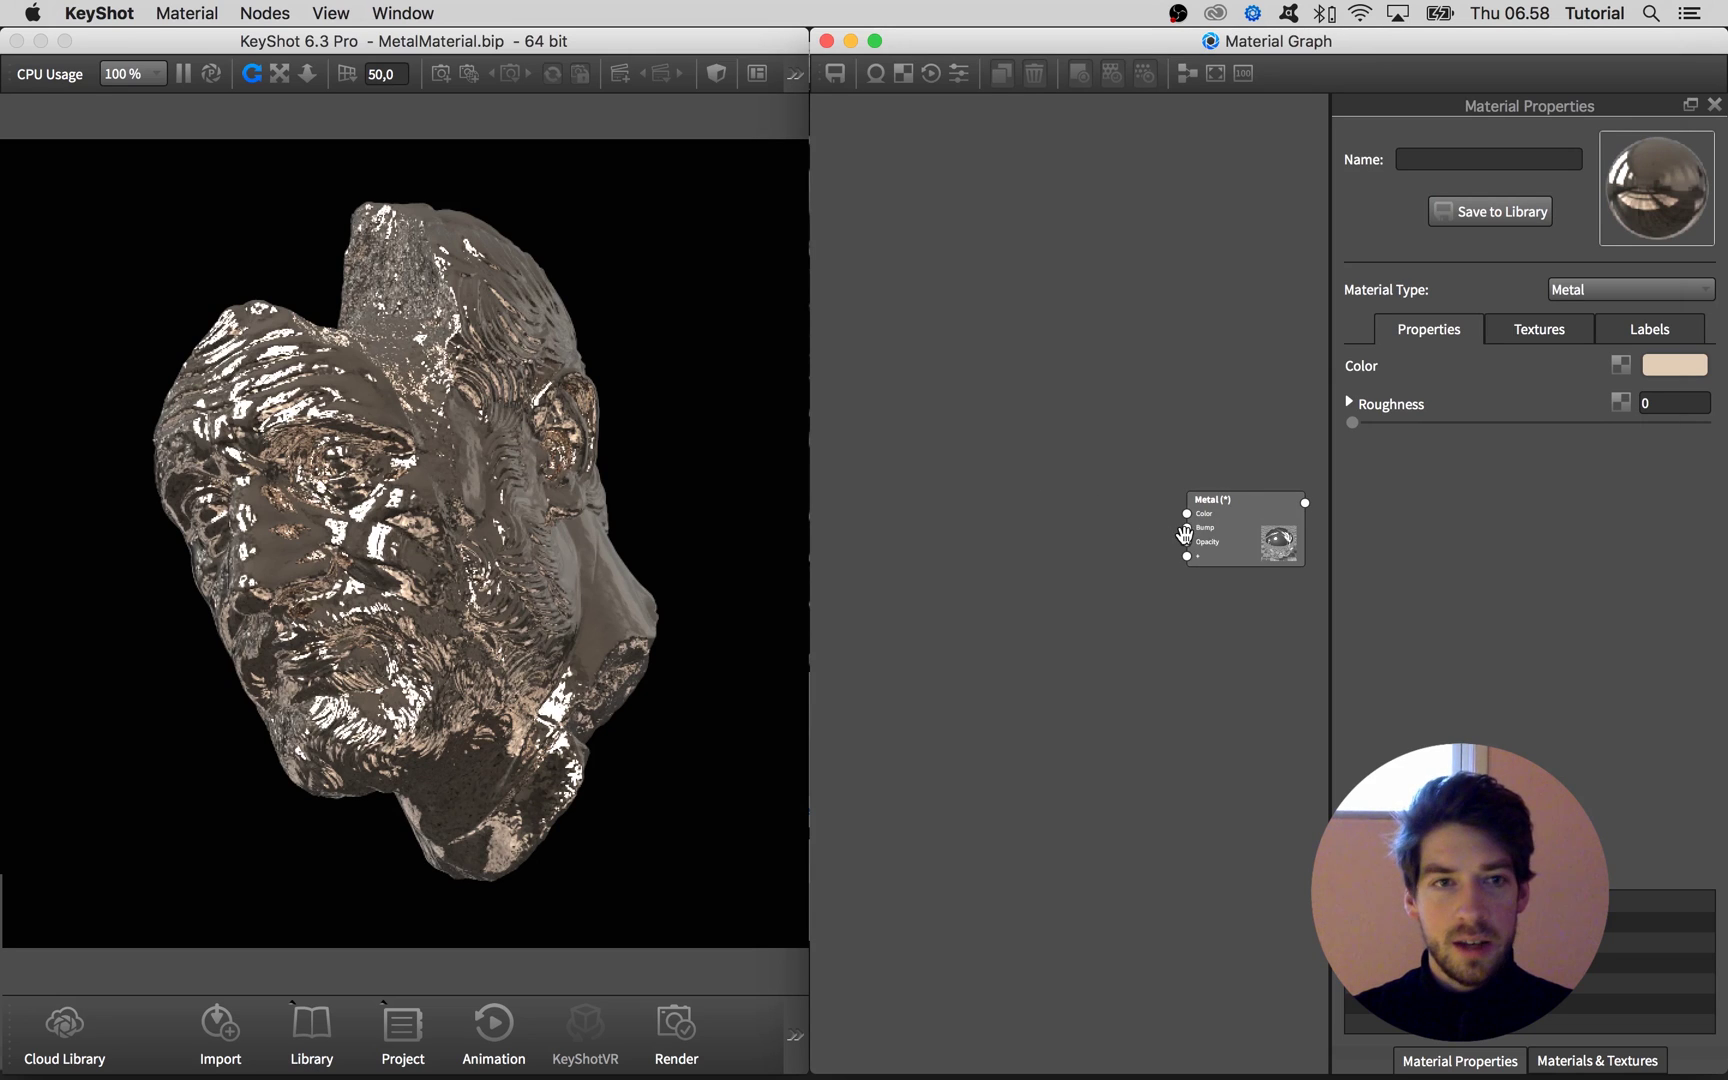
pyautogui.click(771, 490)
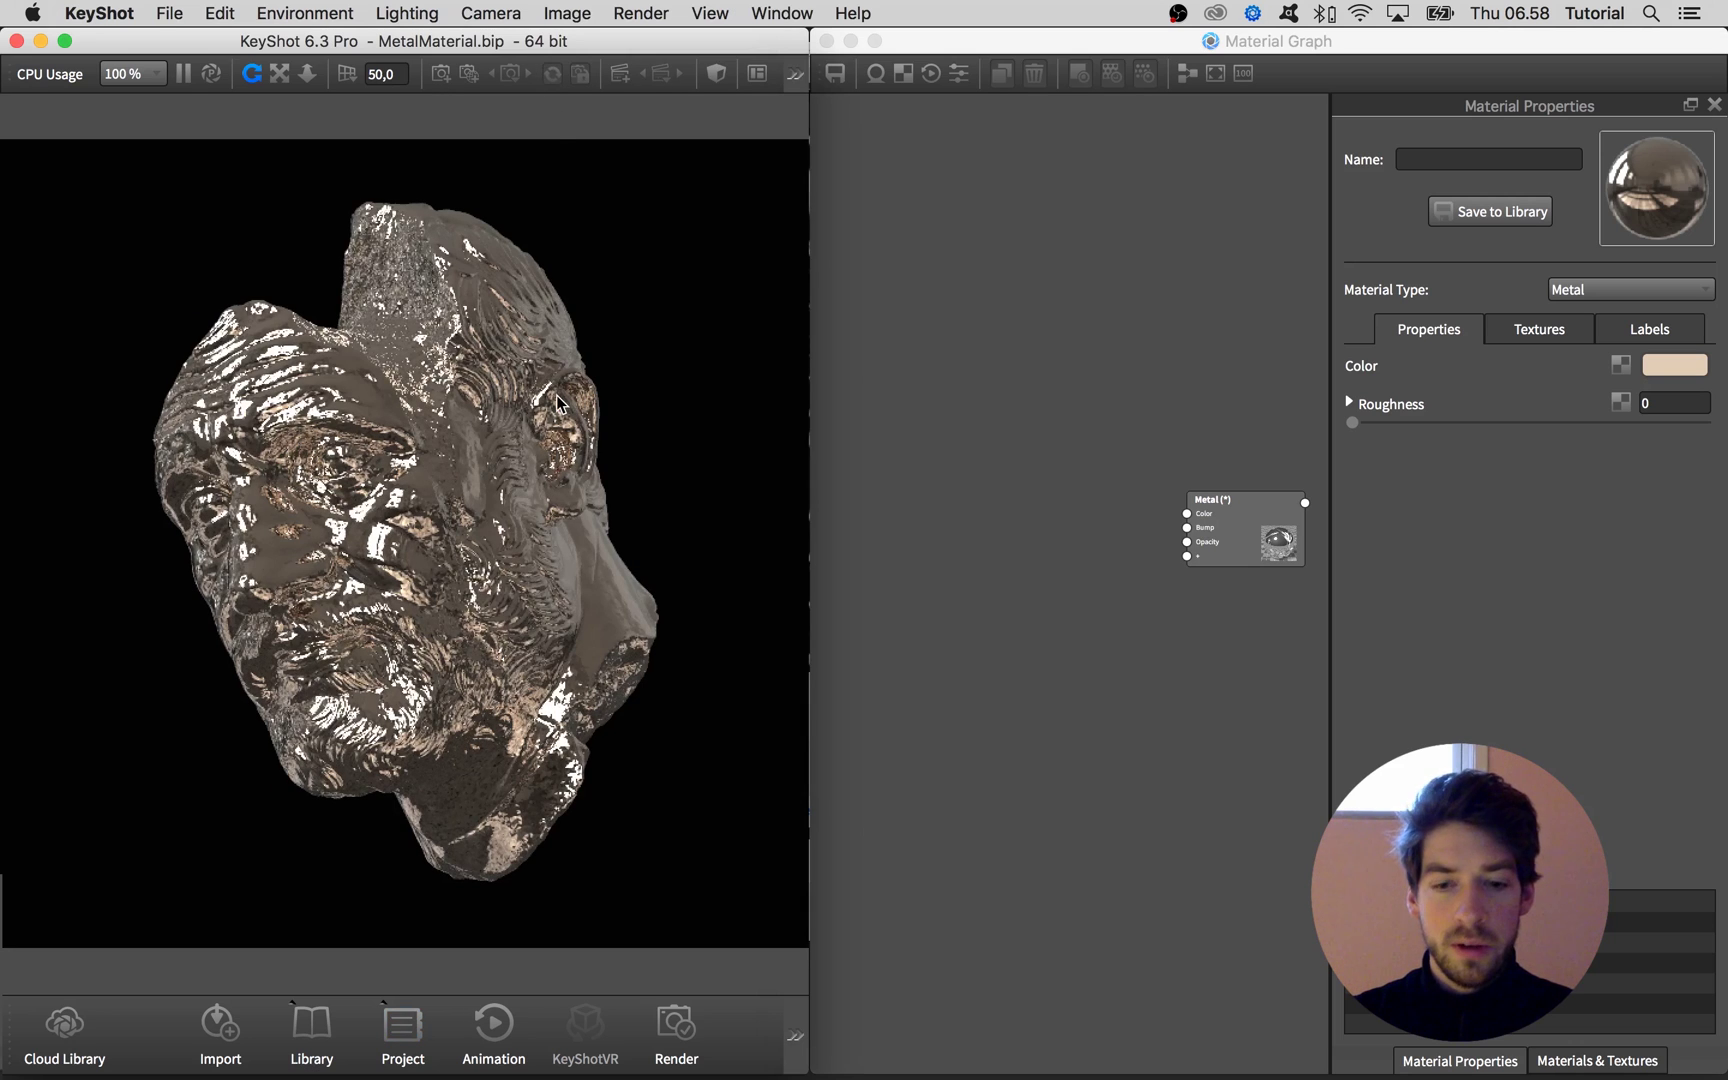
# - Search the Textures library for 'meta' and drag metal_texture into the Material Graph
pyautogui.press('m')
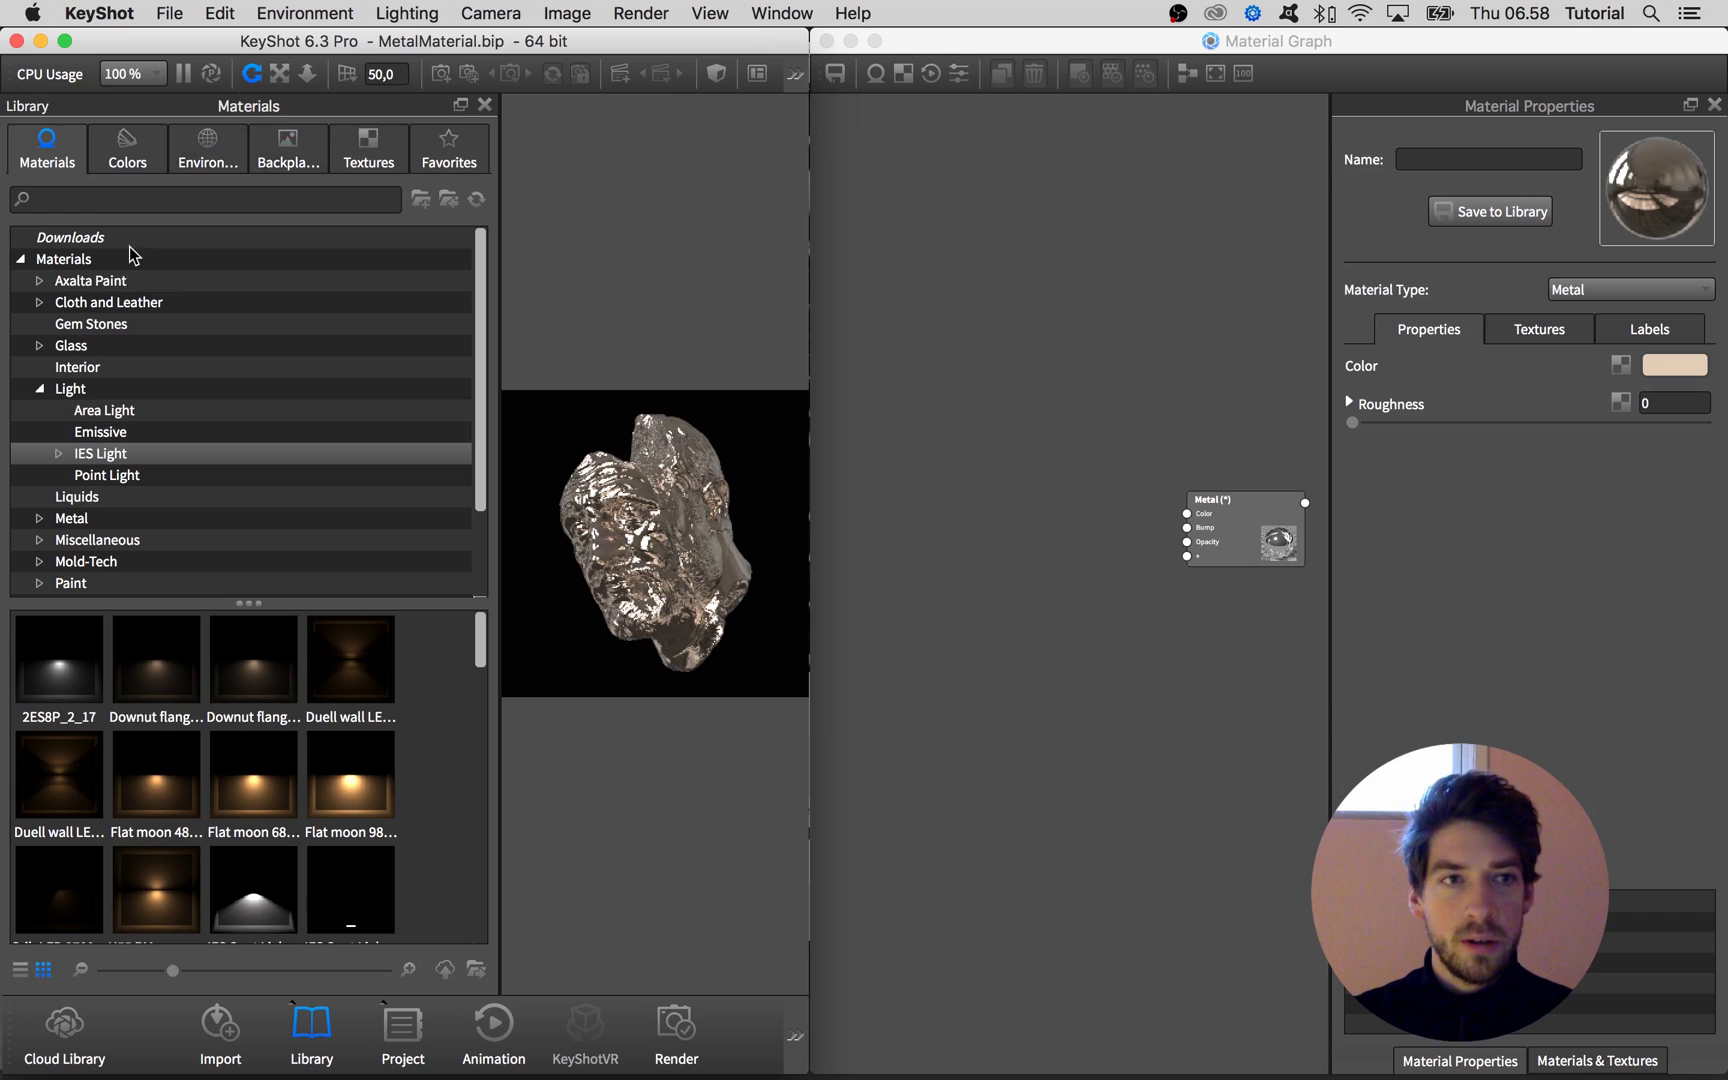
pyautogui.click(369, 160)
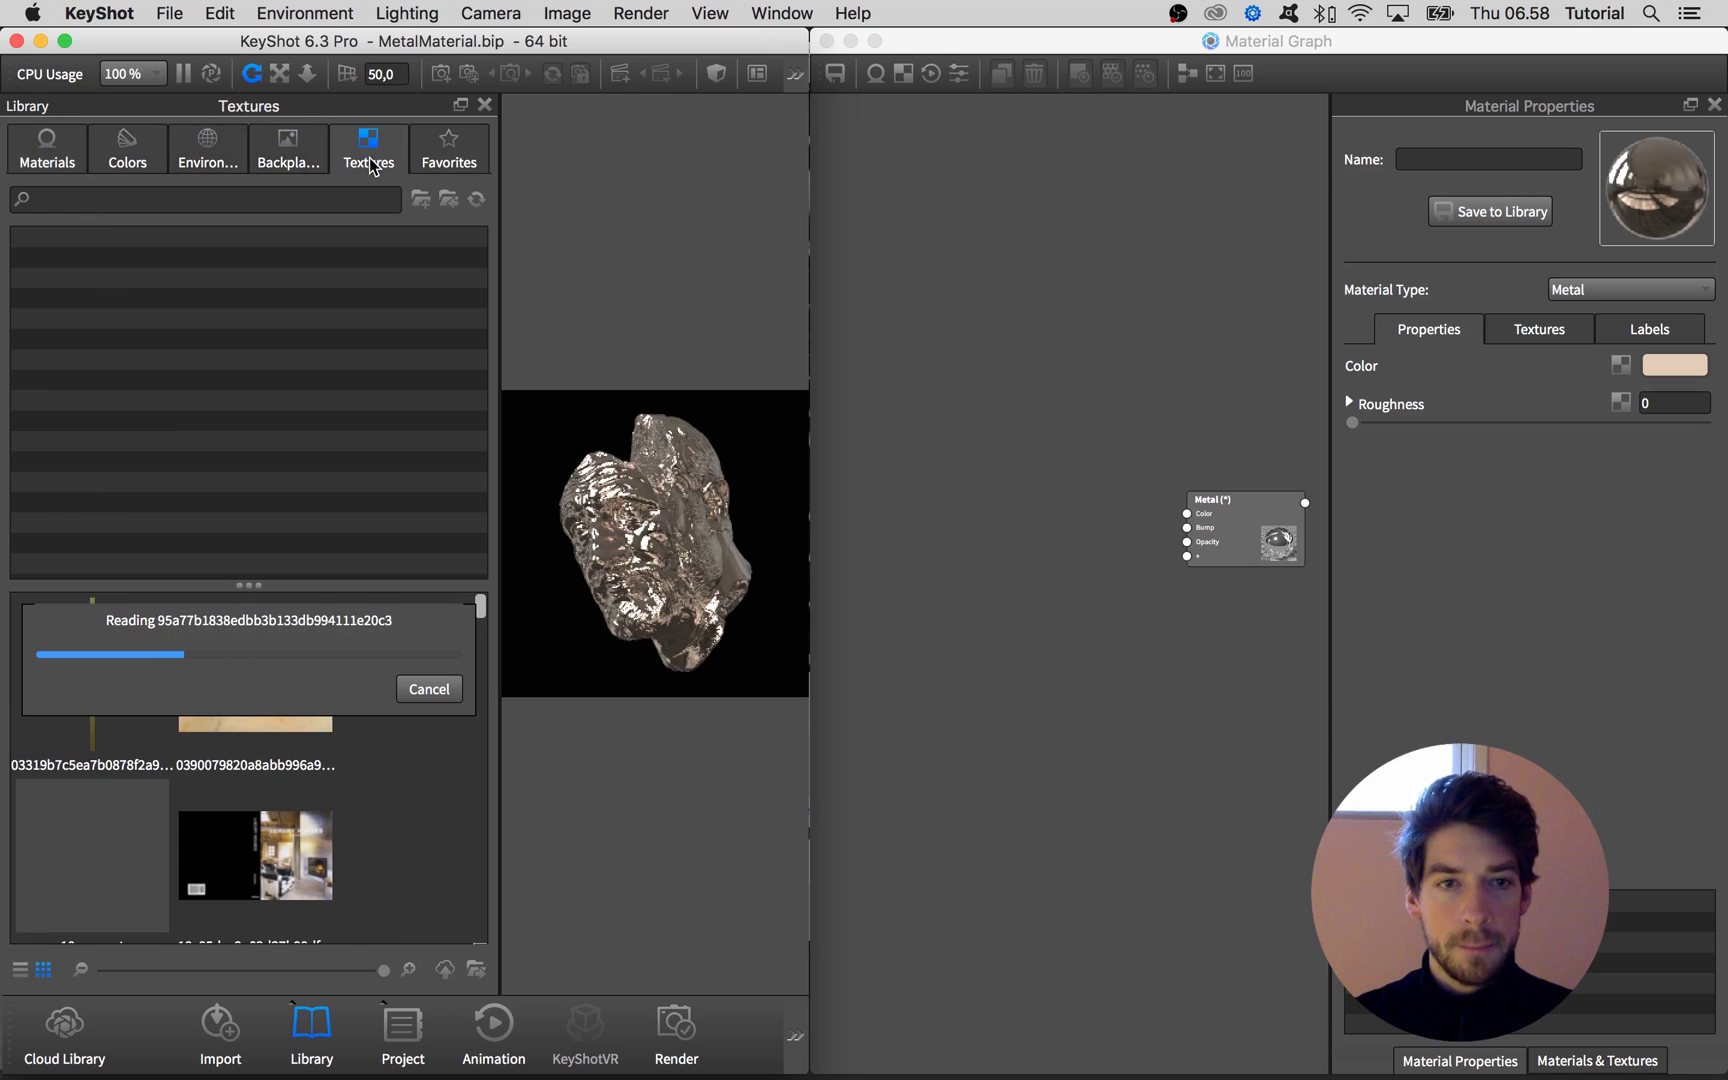
pyautogui.click(276, 200)
pyautogui.write('metal')
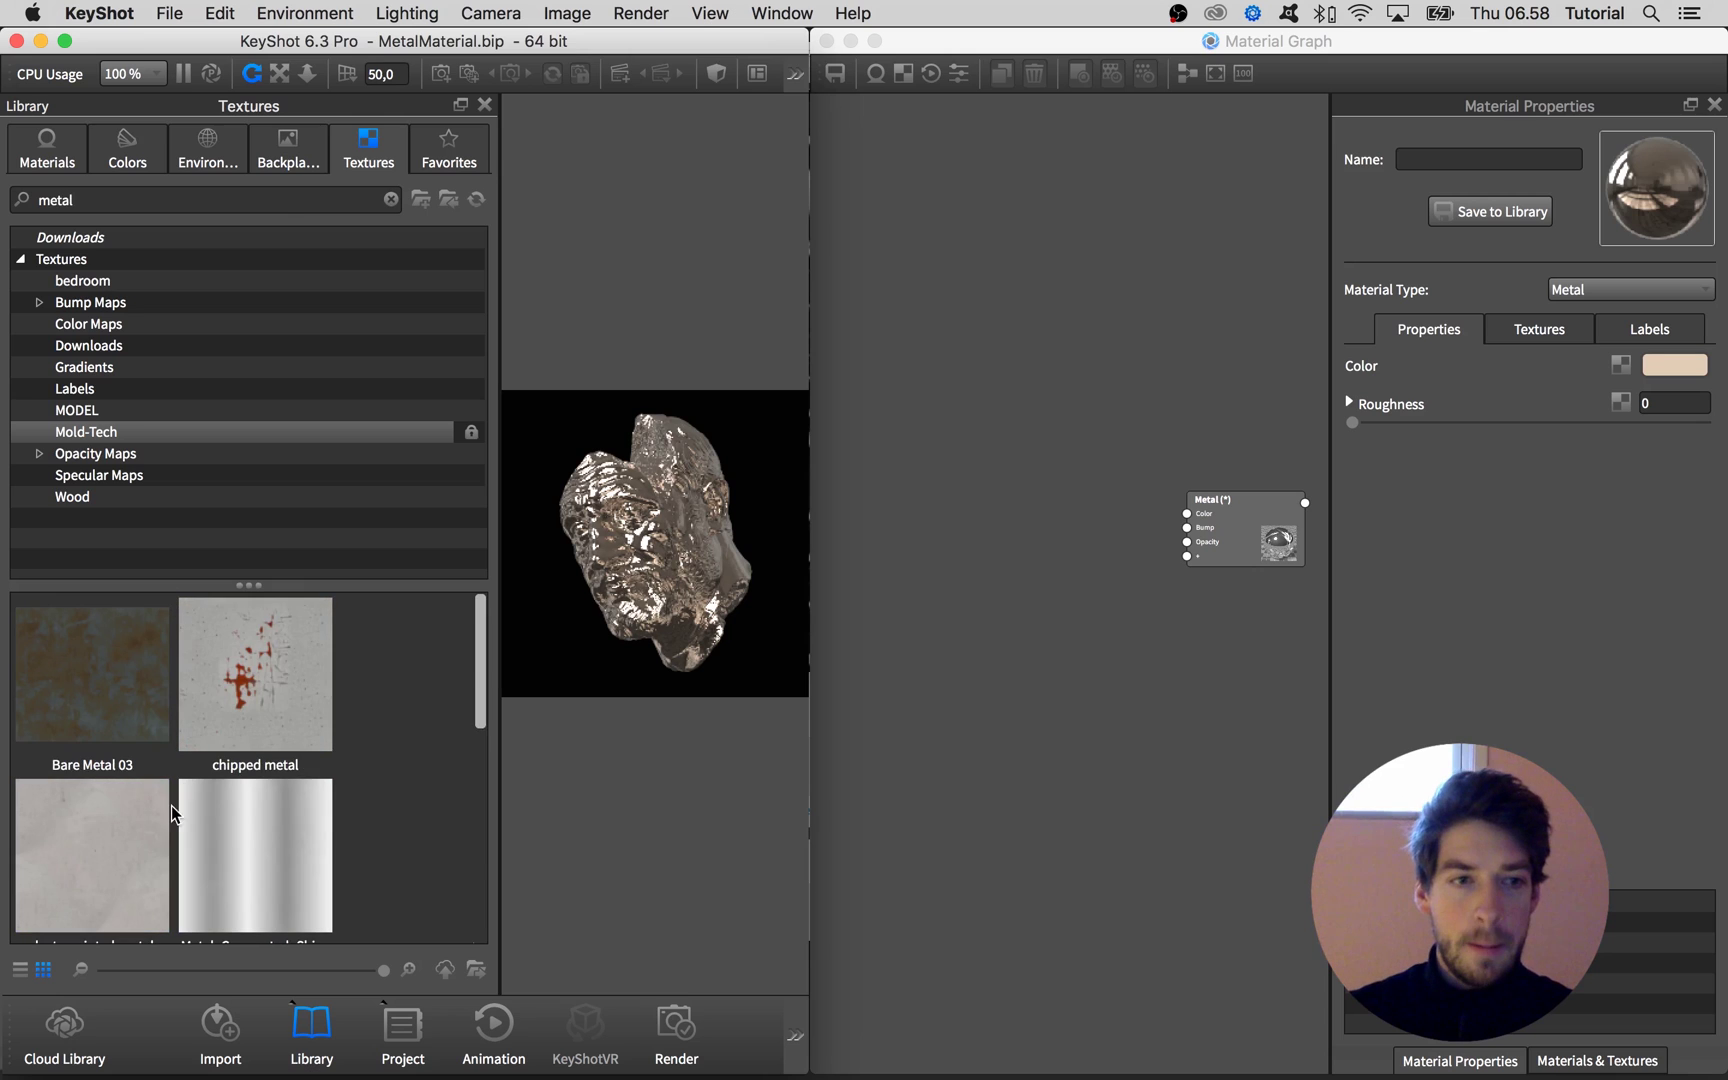
pyautogui.scroll(-5, 200, 810)
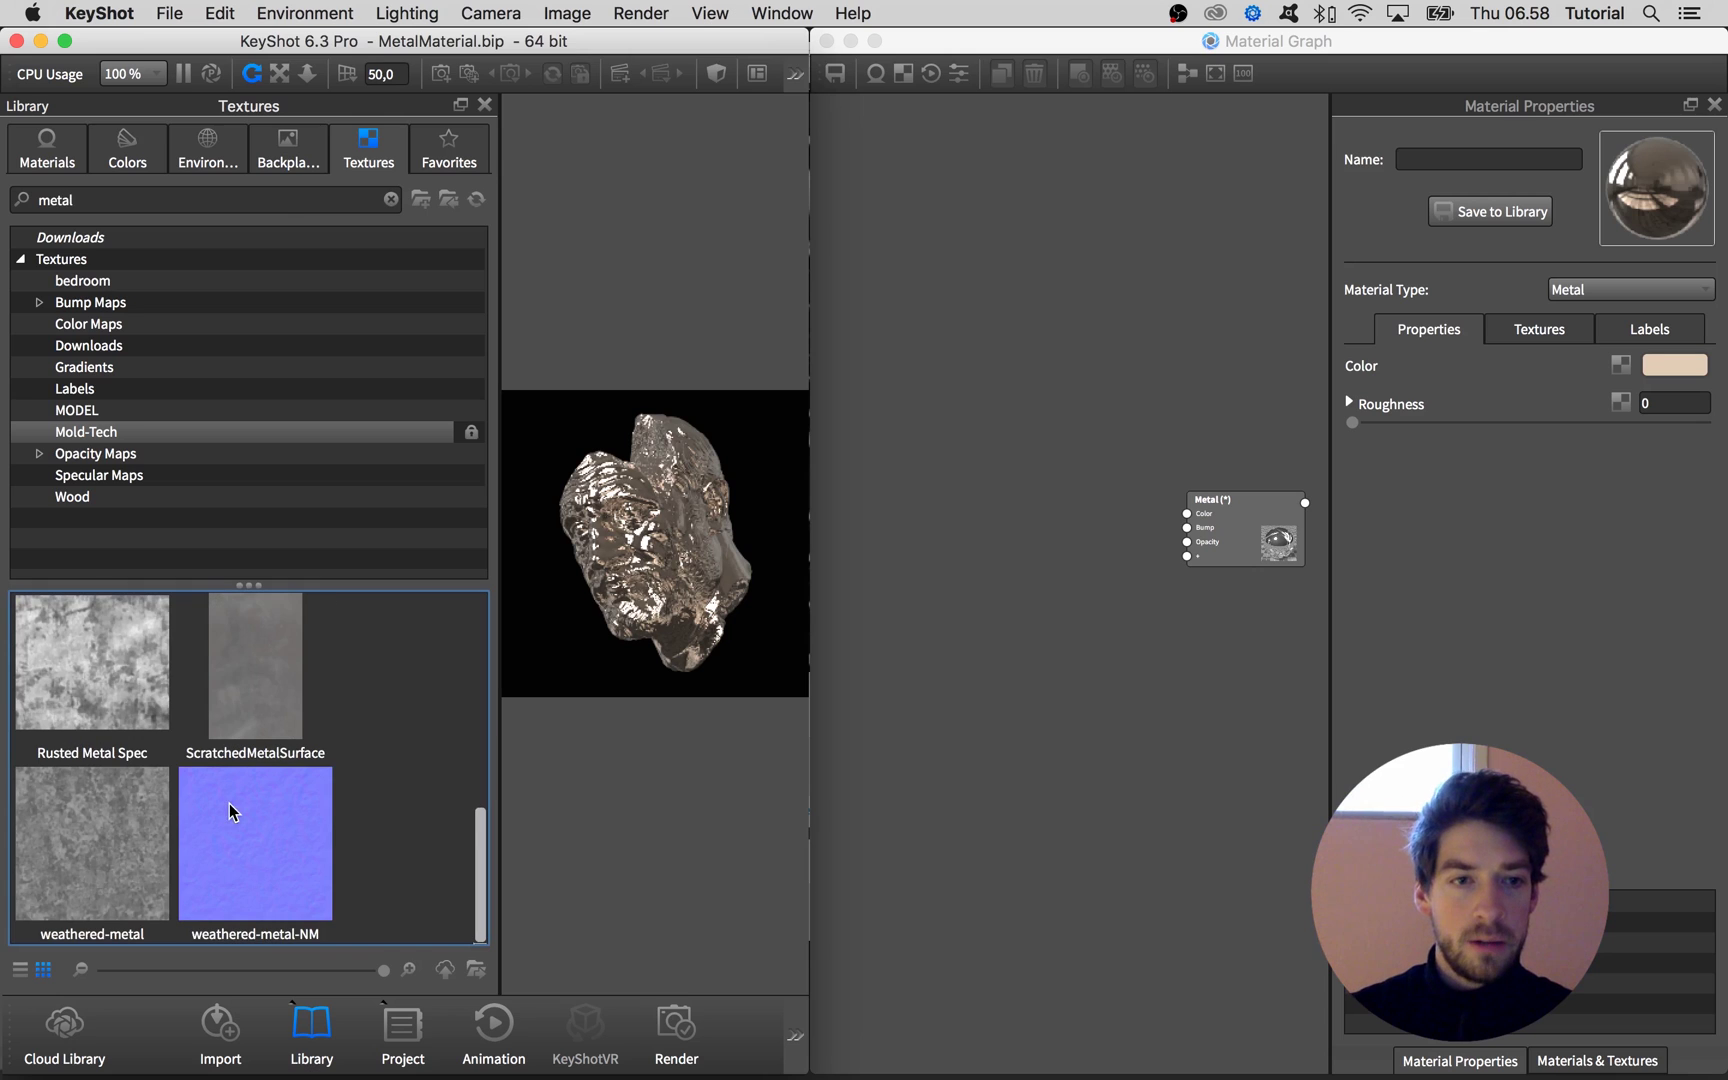
pyautogui.scroll(4, 260, 750)
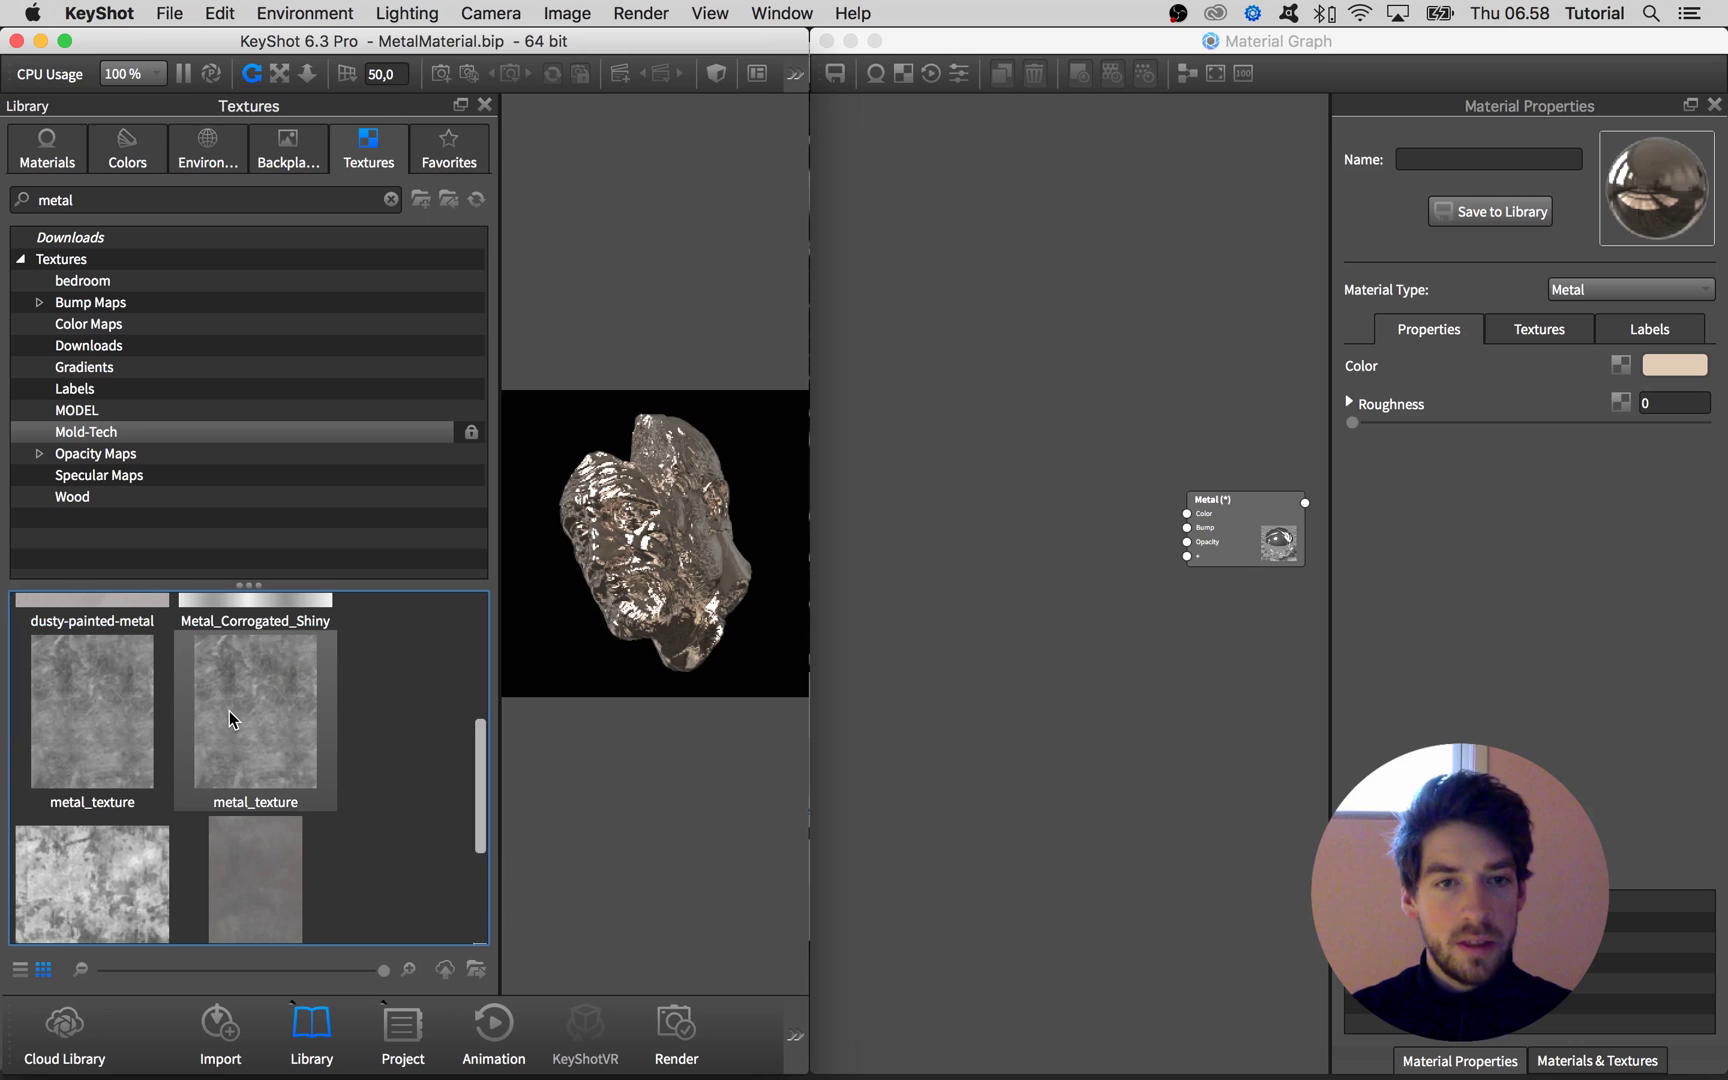
pyautogui.moveTo(240, 718); pyautogui.dragTo(1000, 672)
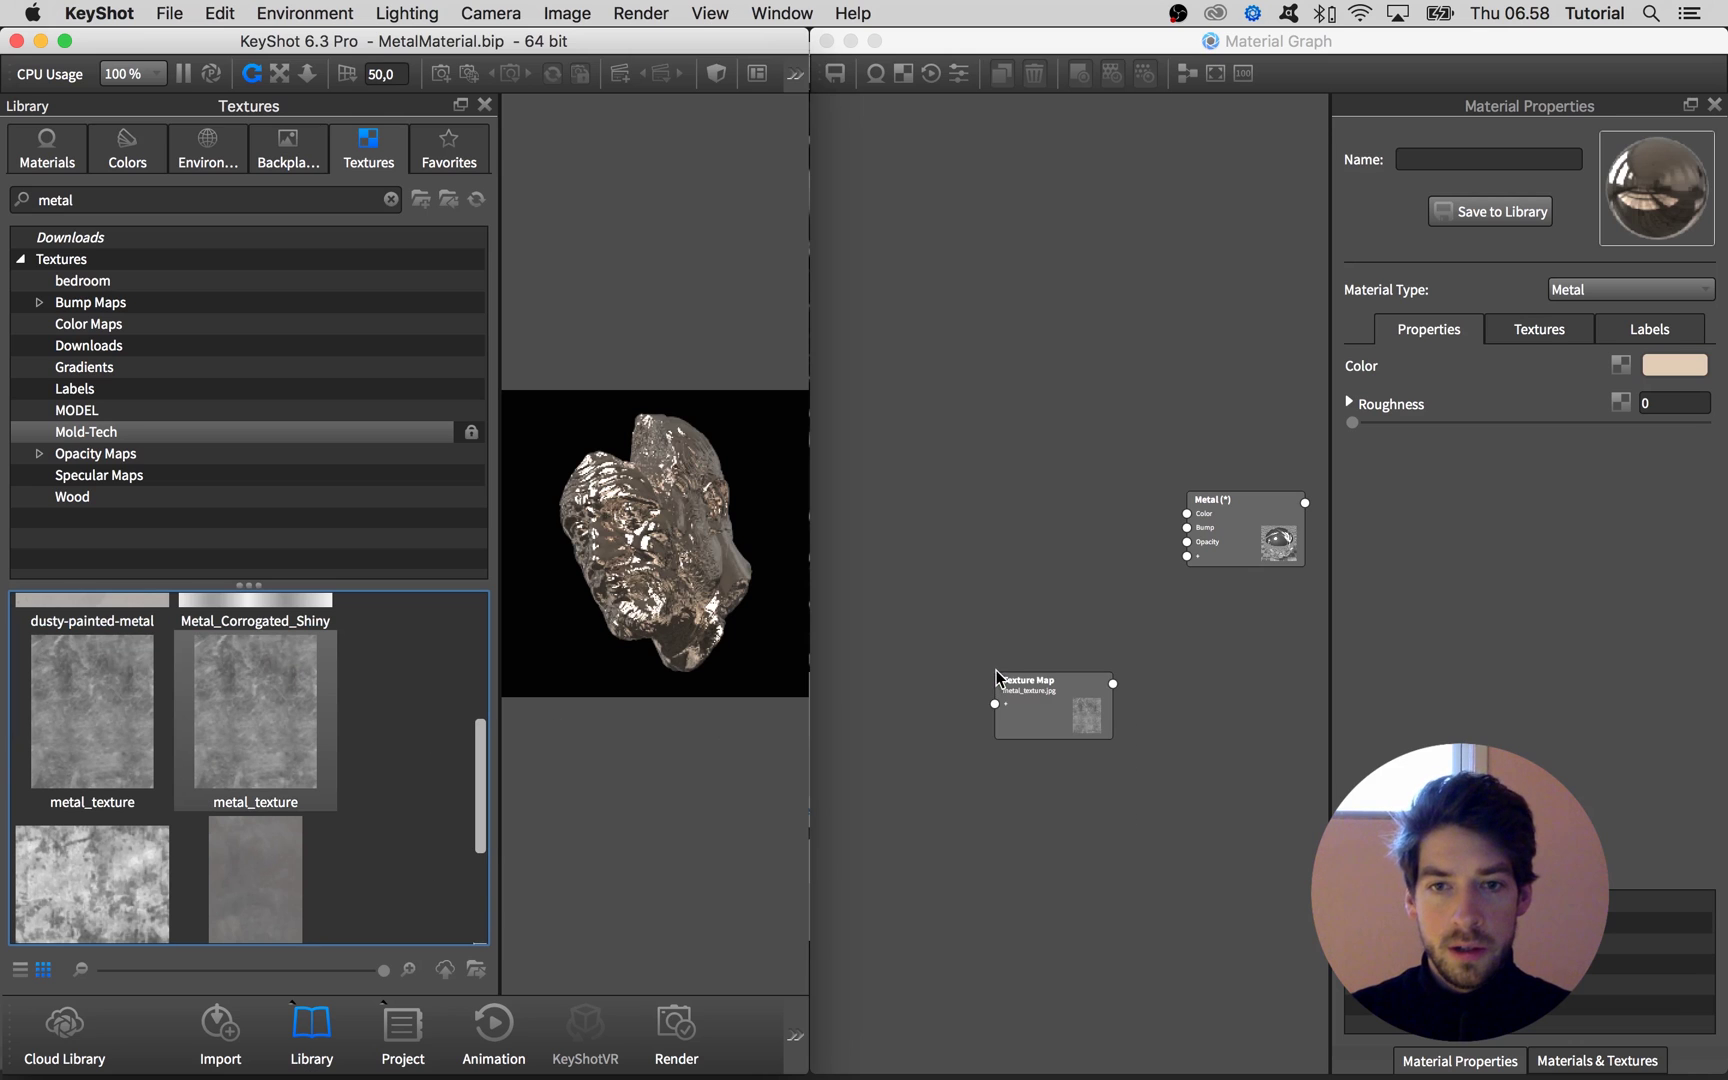
pyautogui.click(478, 852)
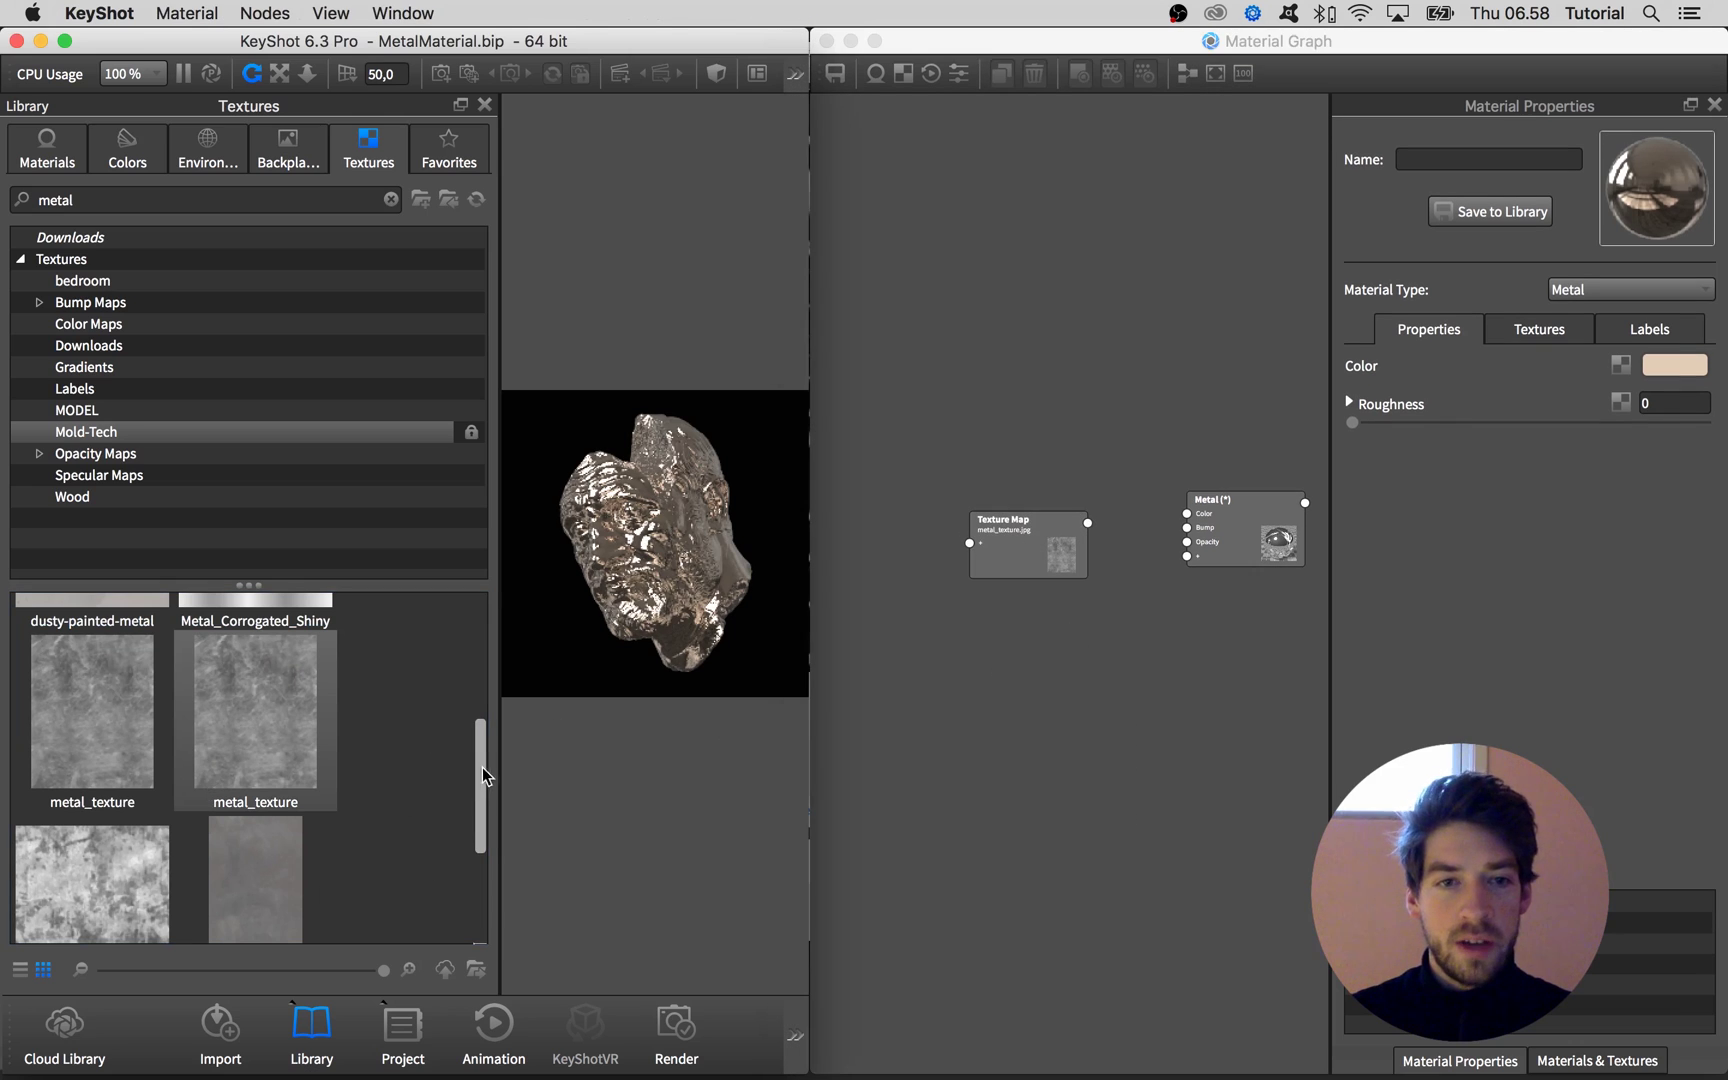
pyautogui.scroll(2, 478, 760)
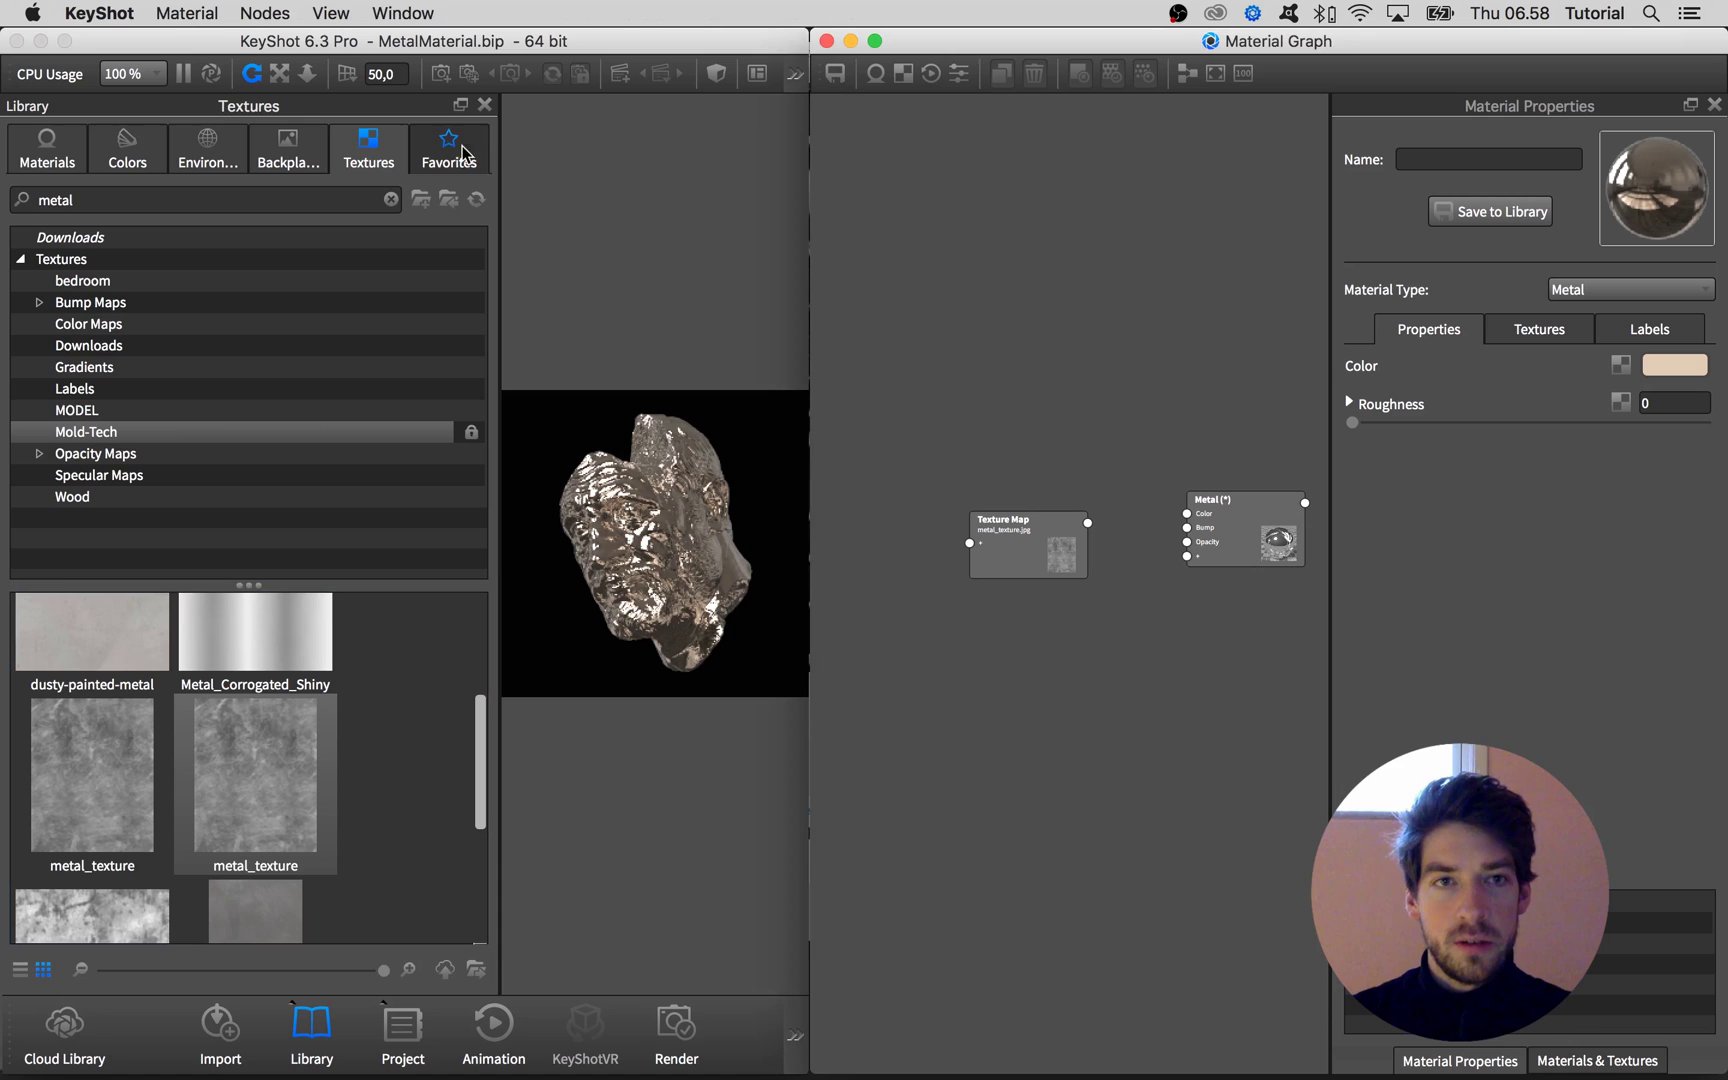
pyautogui.click(484, 105)
# - Wire the metal texture into the Metal node's Roughness and line up the two nodes
pyautogui.click(1086, 496)
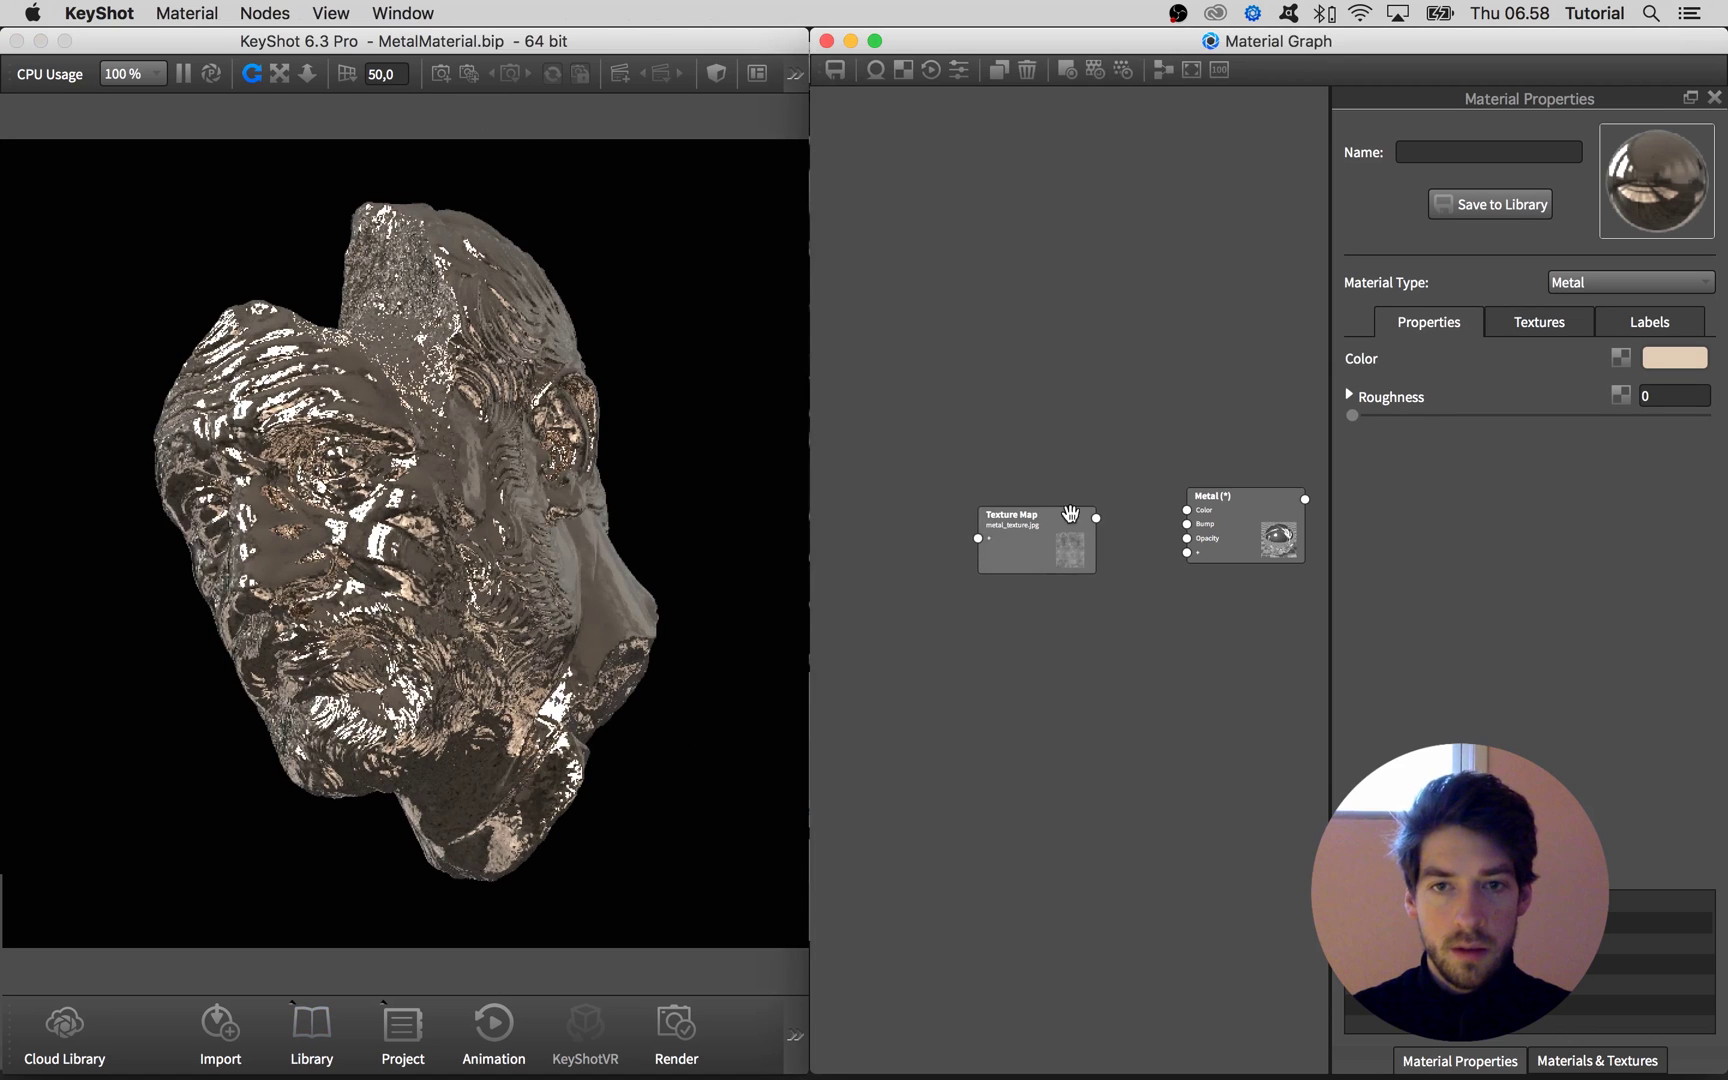
pyautogui.scroll(3, 1088, 494)
pyautogui.moveTo(1003, 560); pyautogui.dragTo(1133, 617)
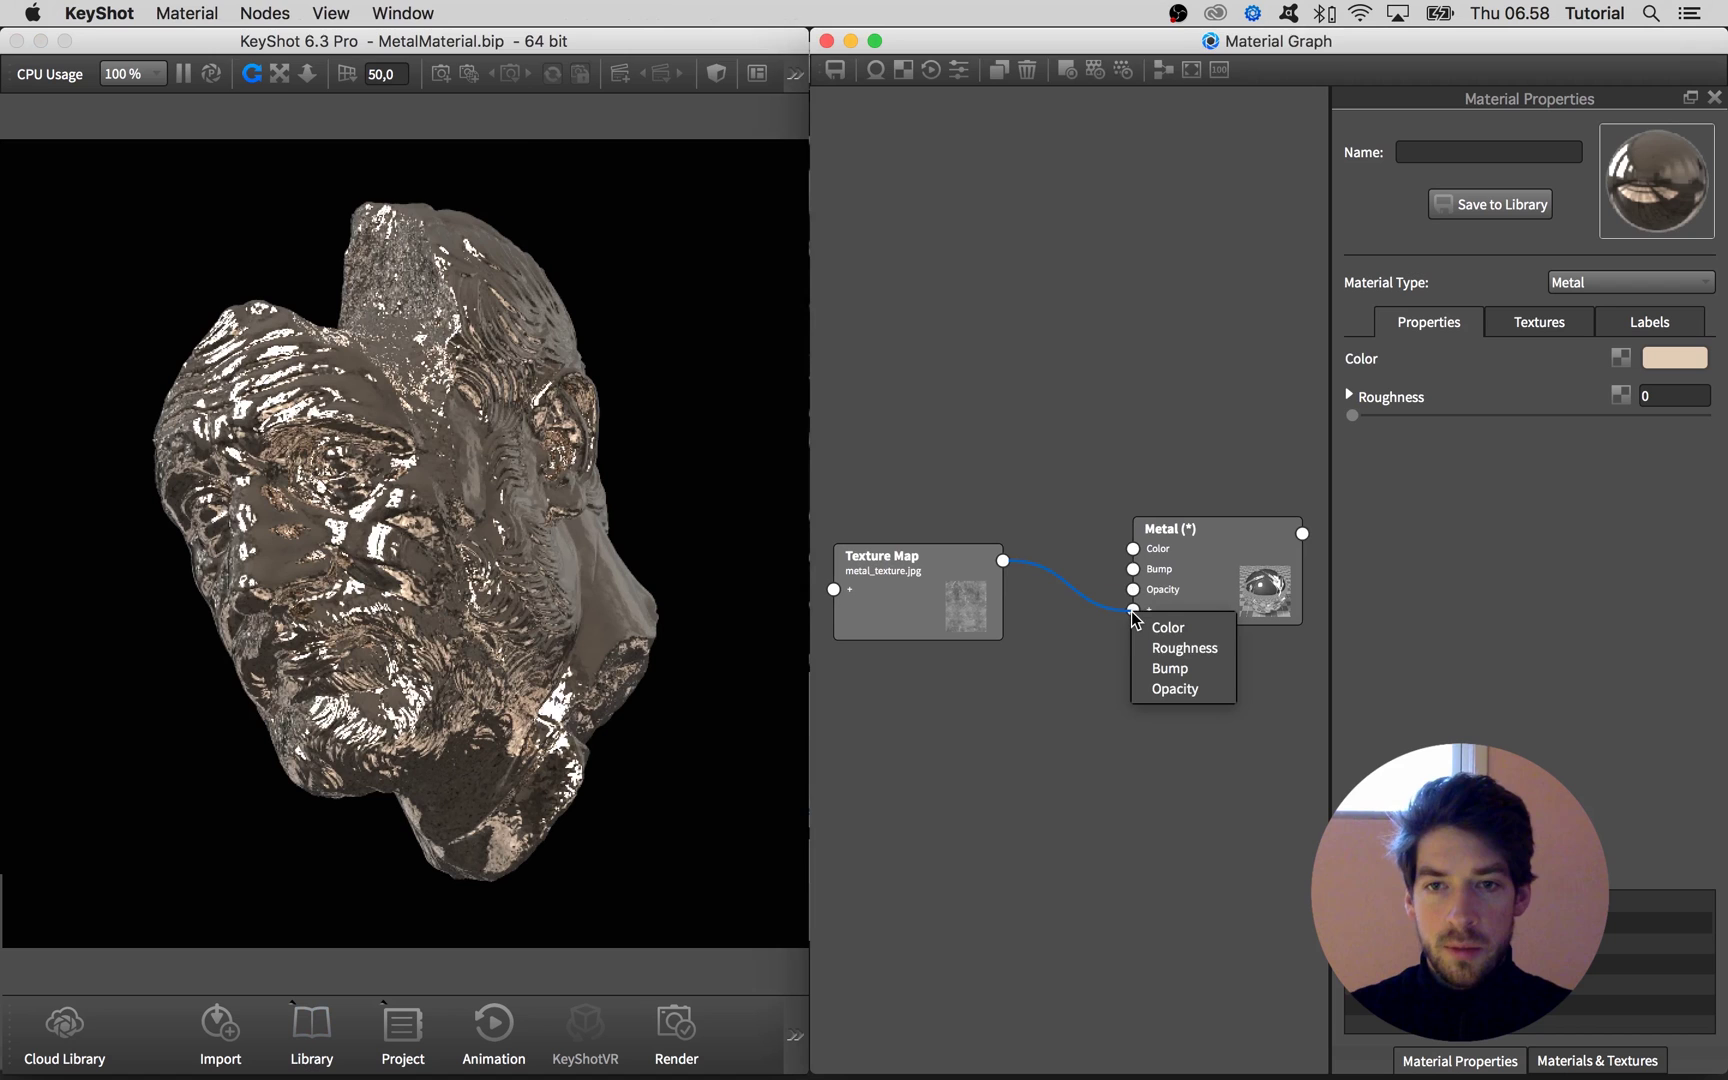
pyautogui.click(1184, 648)
pyautogui.moveTo(958, 622); pyautogui.dragTo(846, 558)
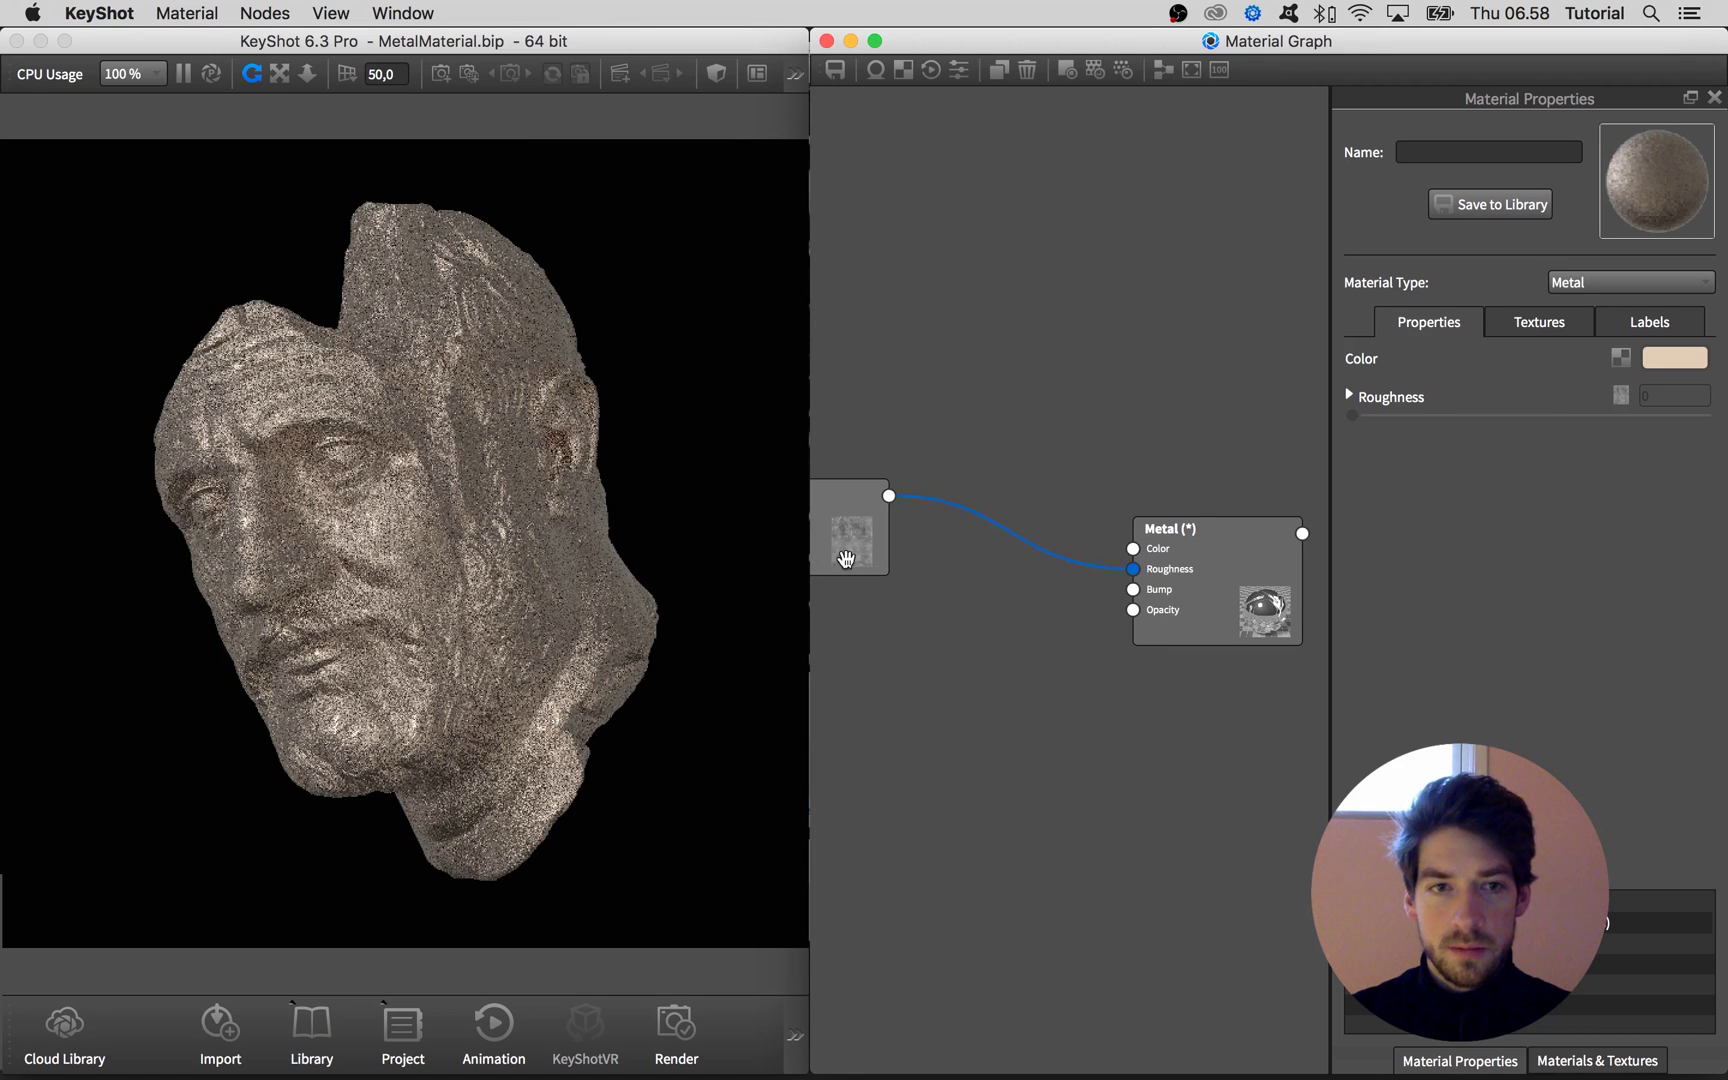
pyautogui.moveTo(1170, 528); pyautogui.dragTo(1218, 462)
# - Insert a Color To Number node between the metal texture and Metal's Roughness input
pyautogui.rightClick(1003, 598)
pyautogui.moveTo(1040, 676)
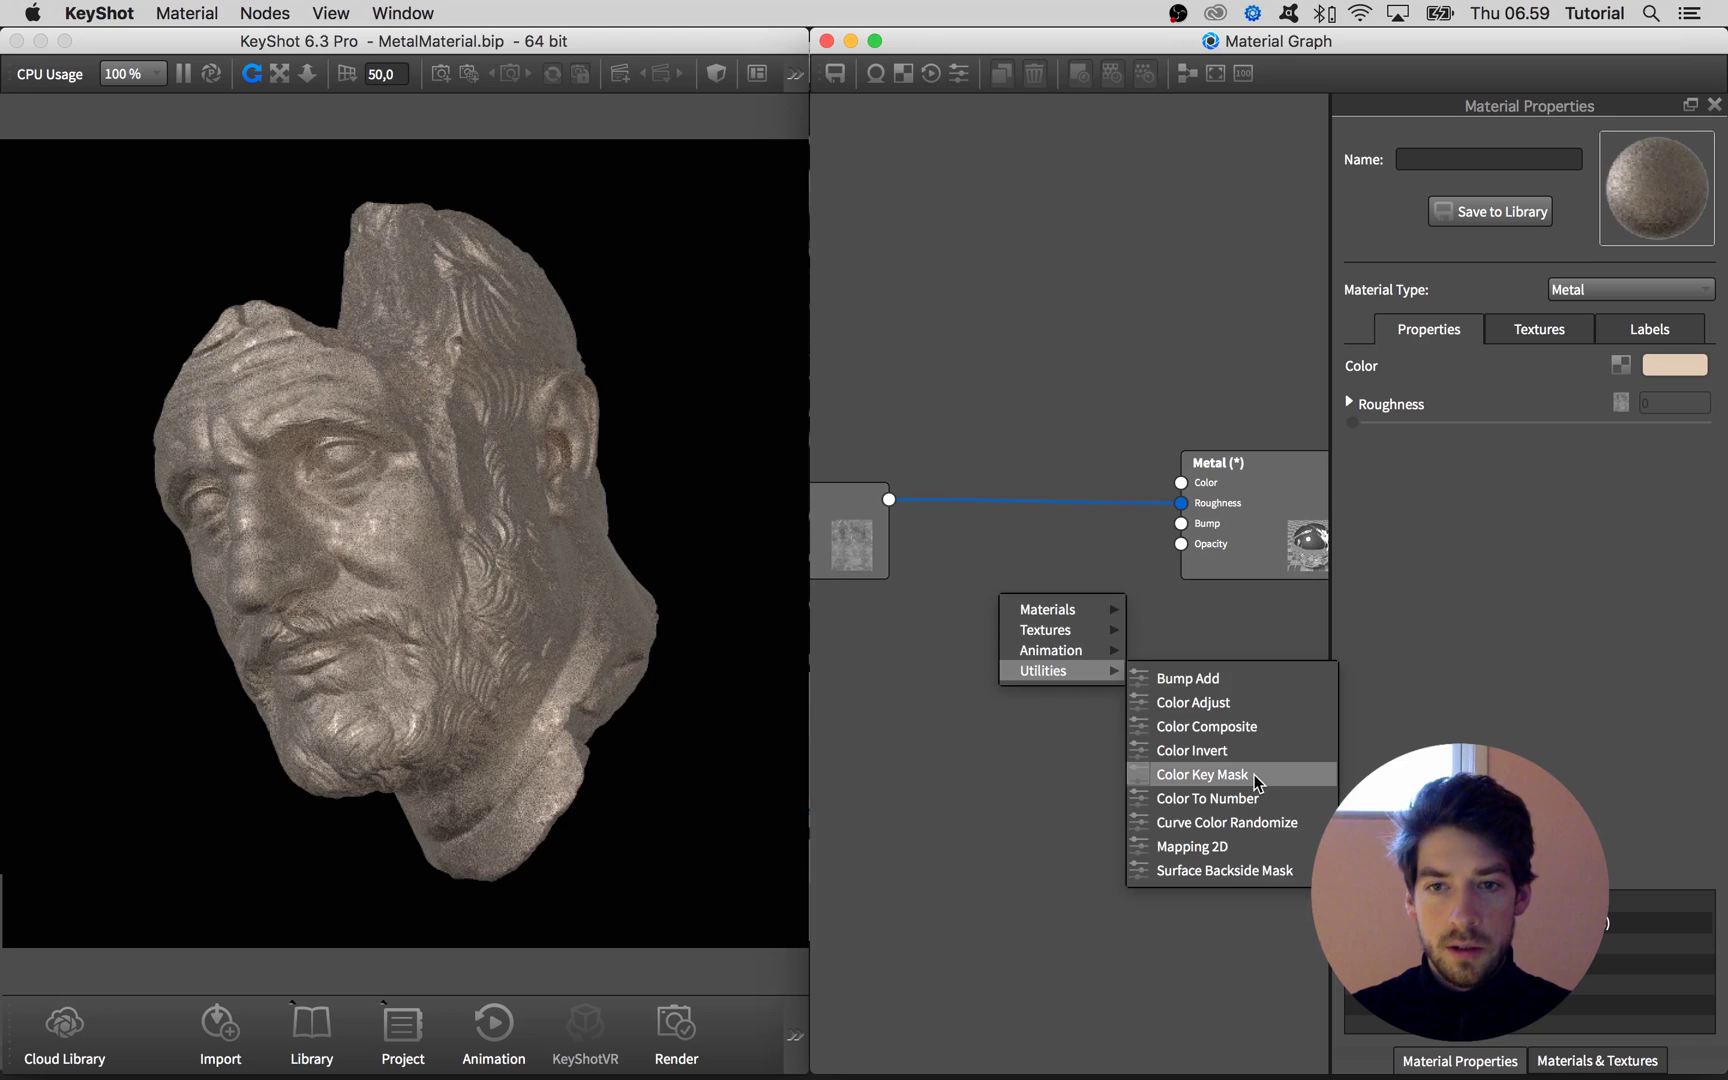
pyautogui.click(1202, 774)
pyautogui.press('Delete')
pyautogui.rightClick(1014, 586)
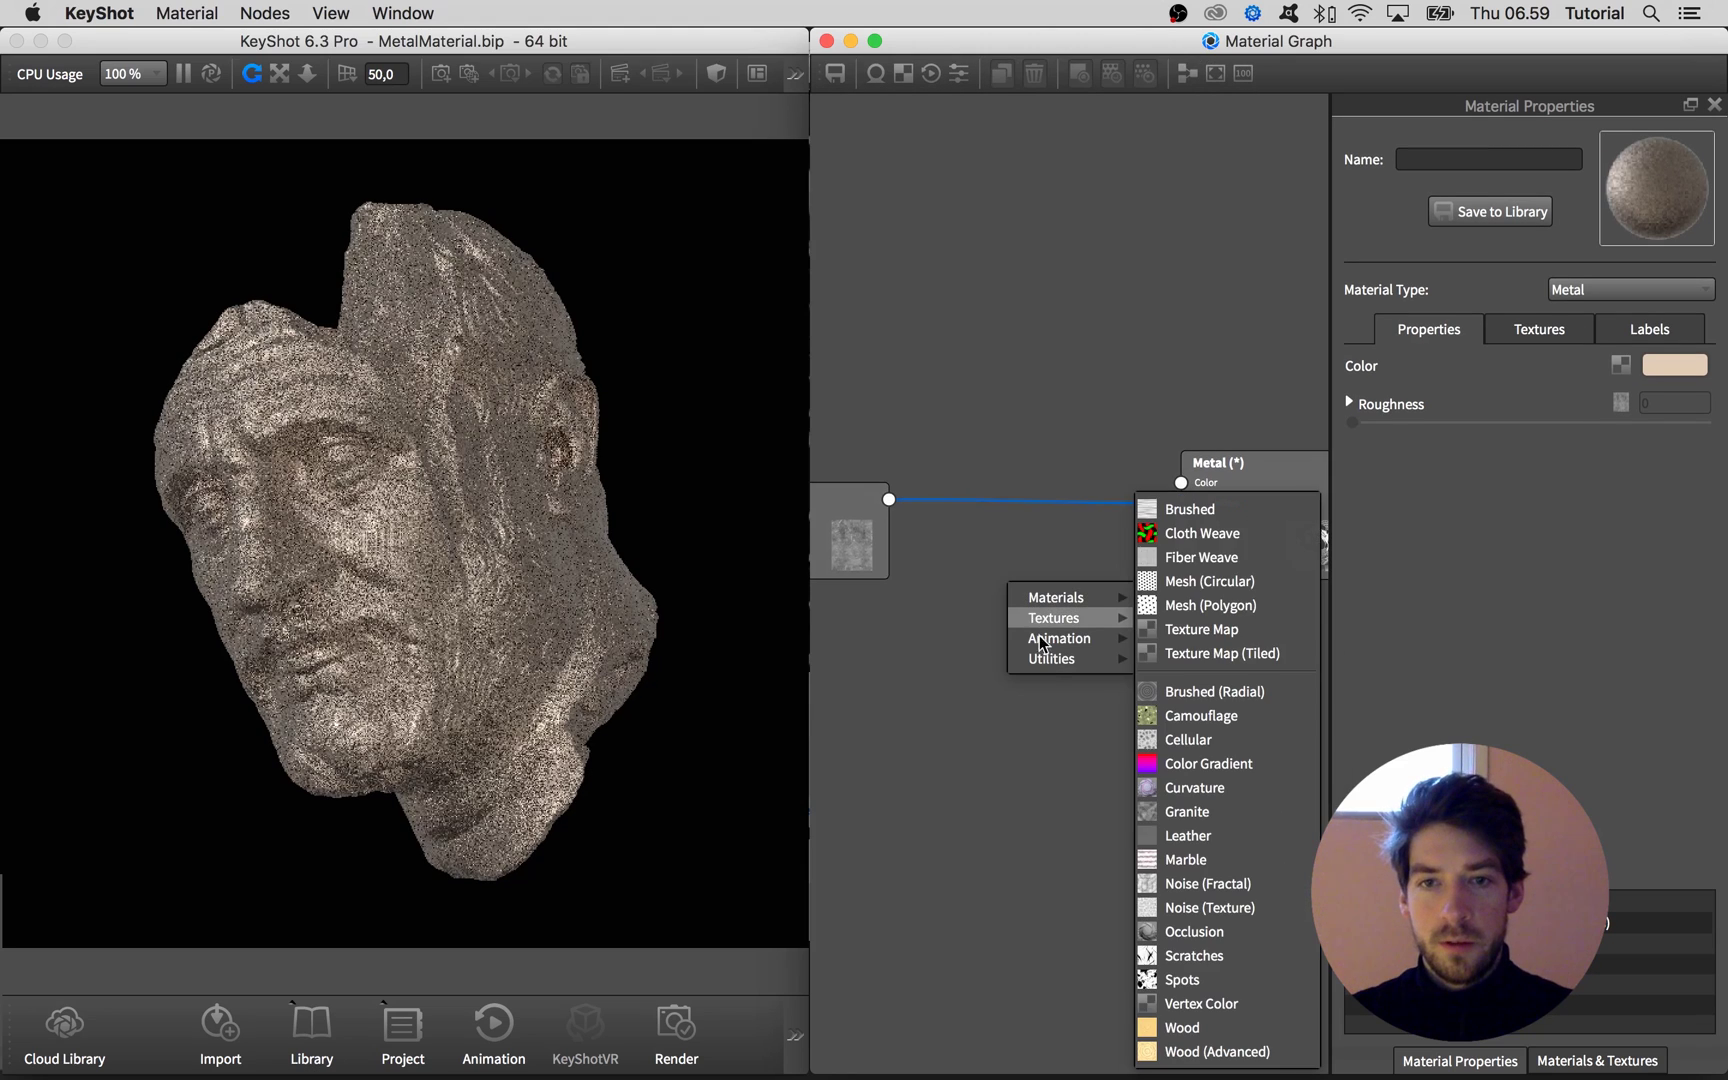
pyautogui.moveTo(1081, 657)
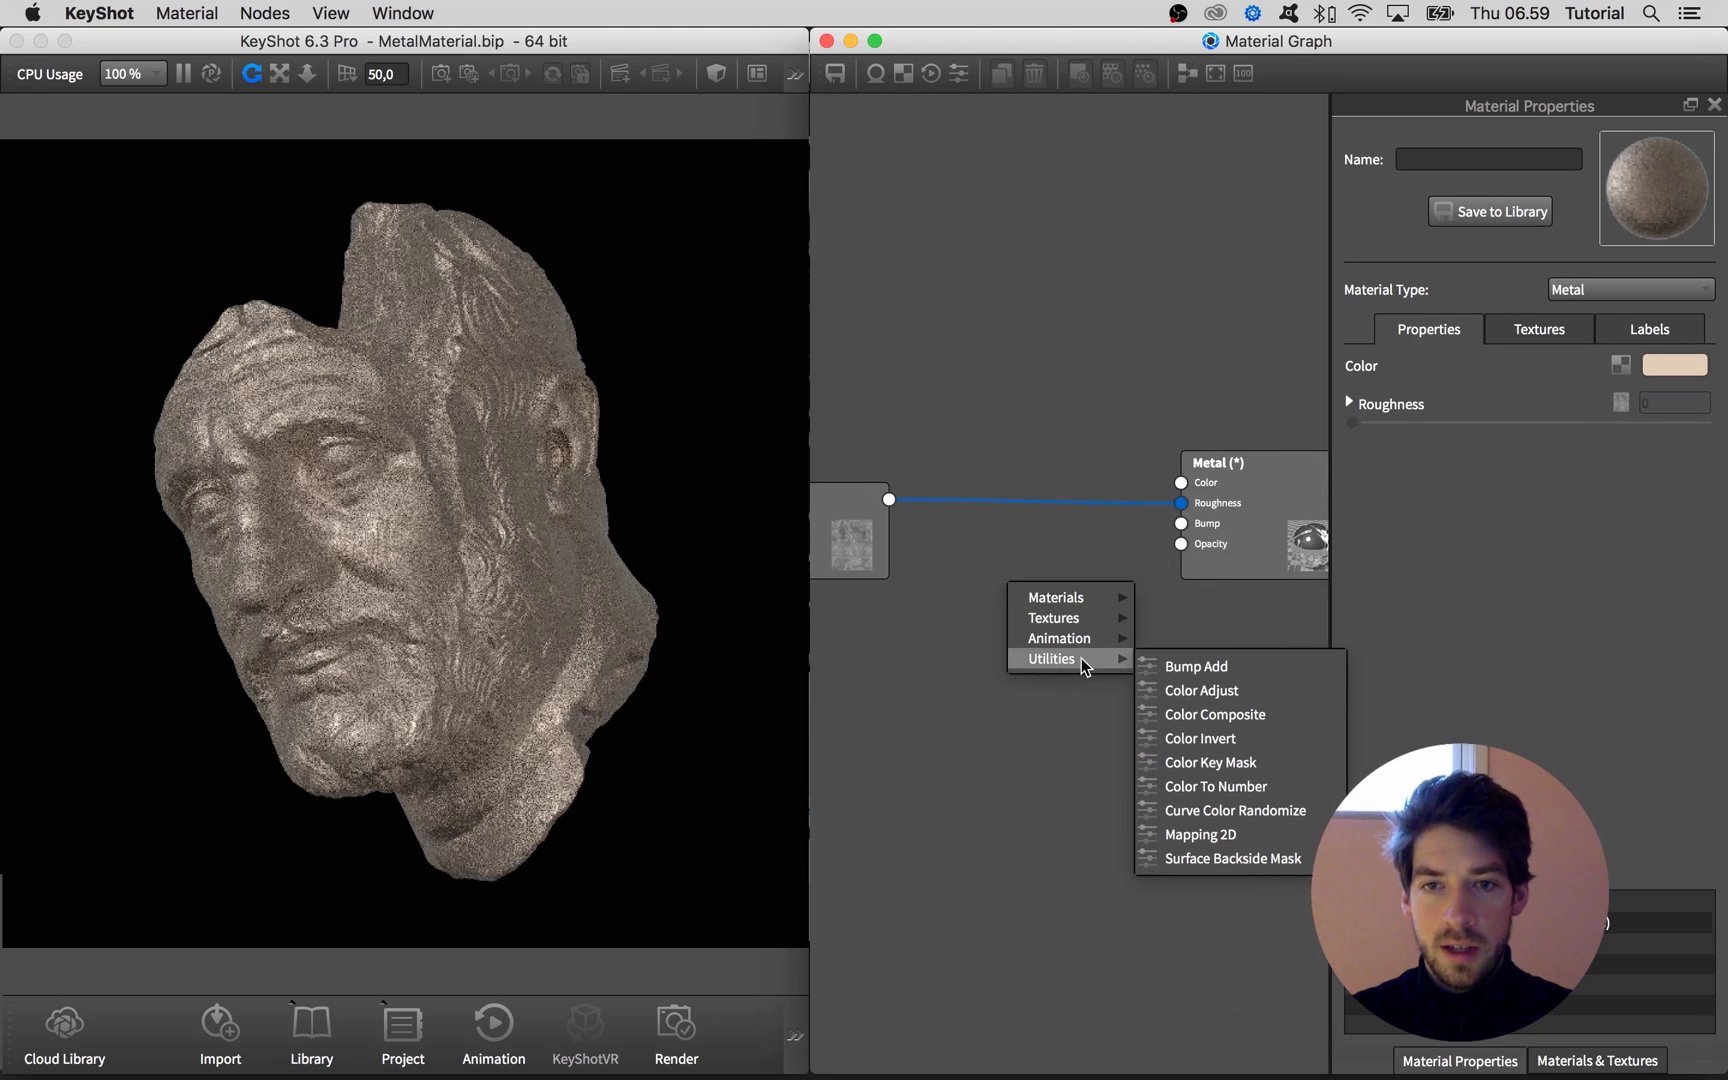
pyautogui.click(1213, 787)
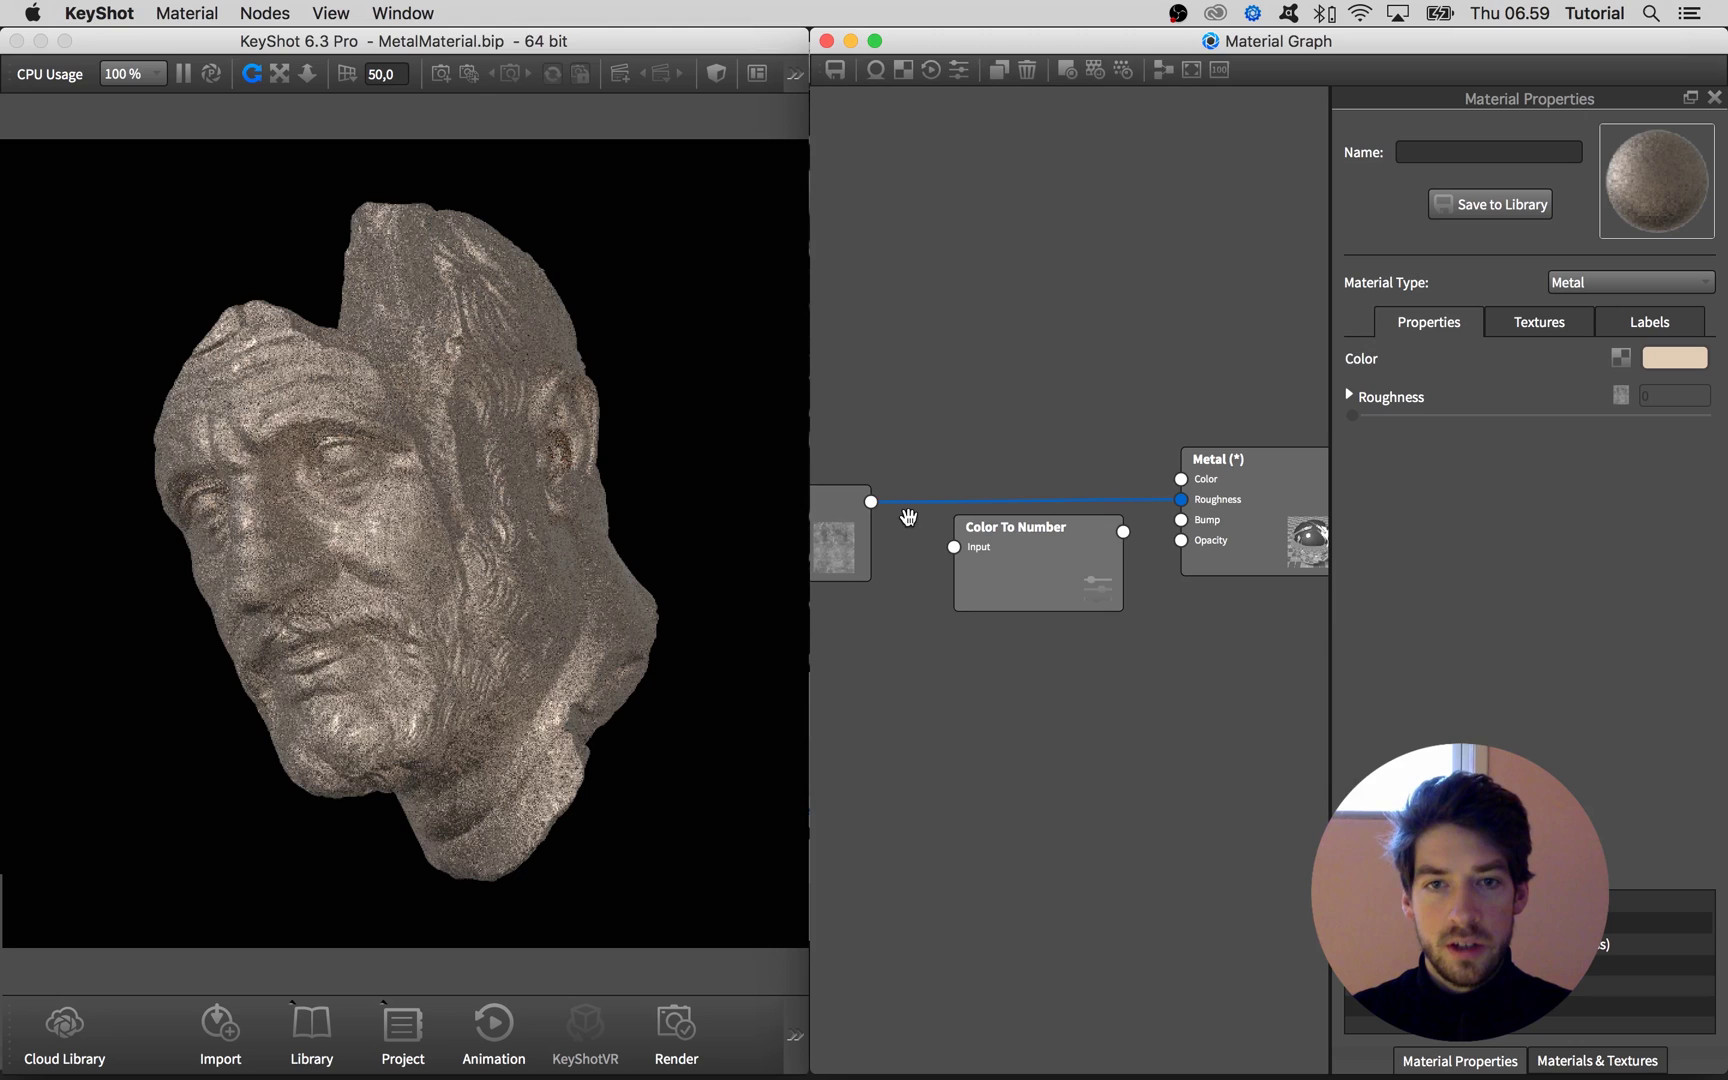
pyautogui.moveTo(871, 501); pyautogui.dragTo(954, 547)
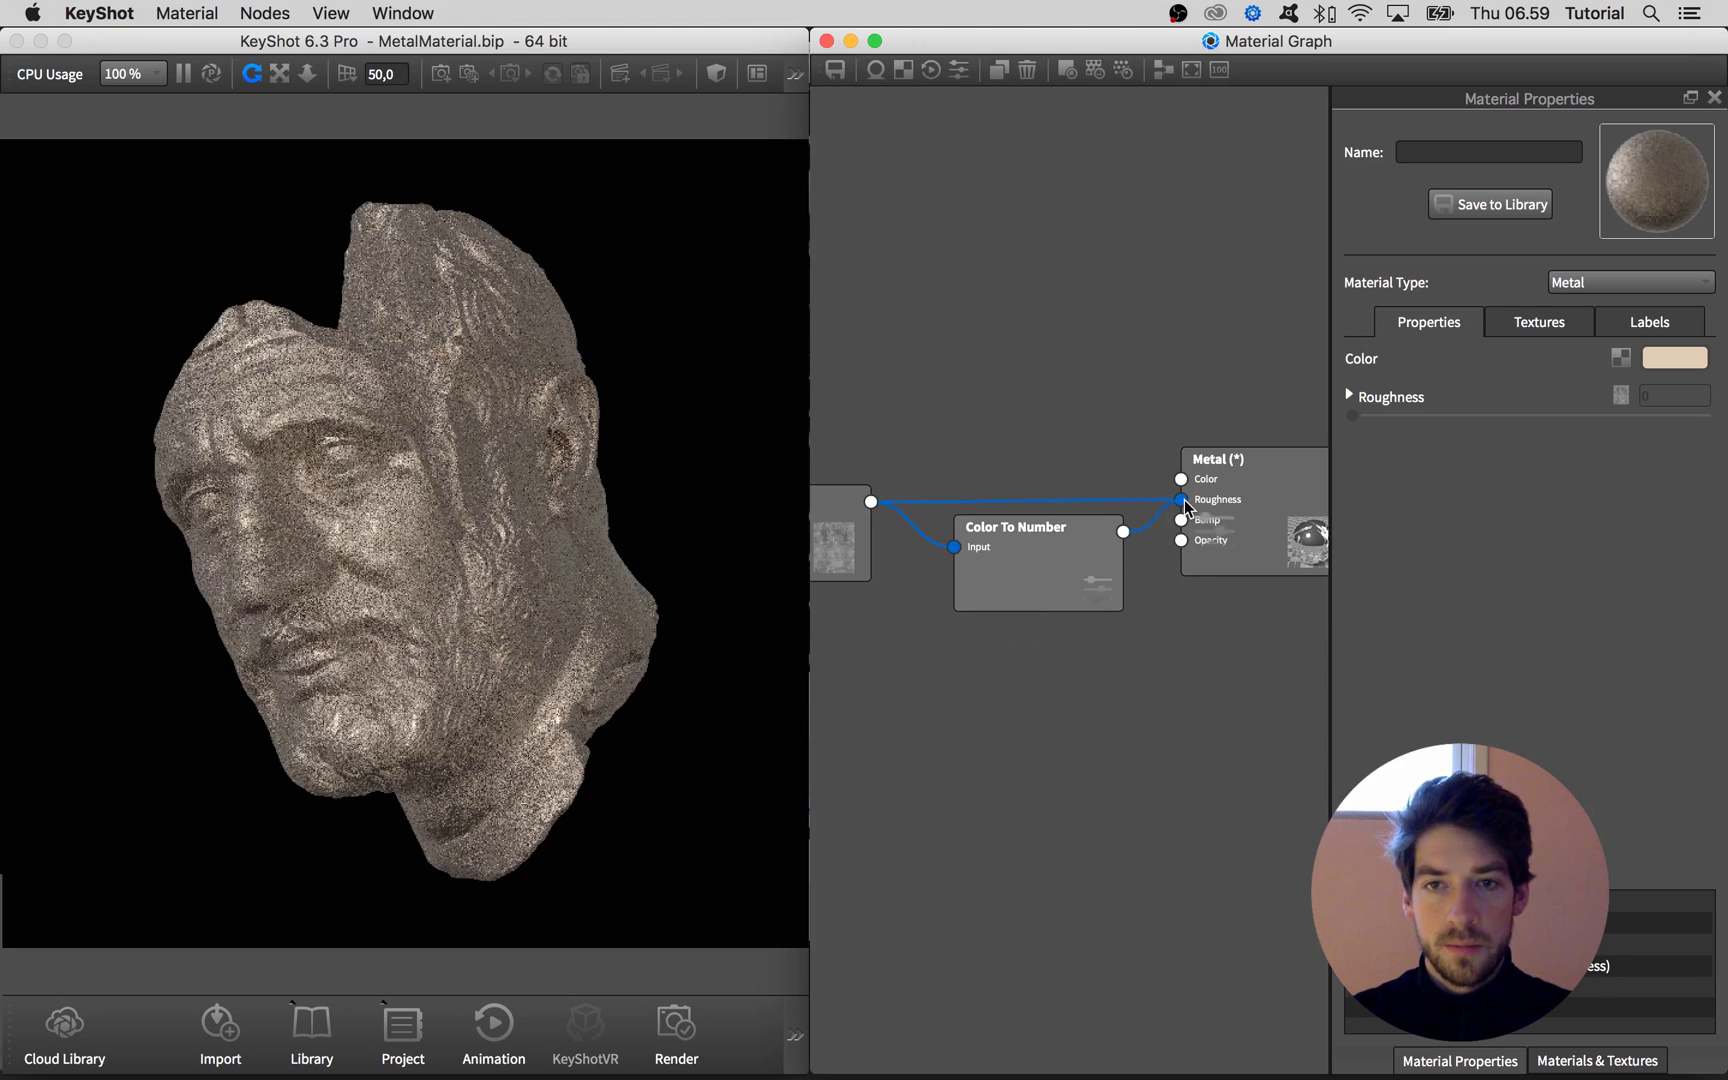
pyautogui.moveTo(1123, 531); pyautogui.dragTo(1185, 500)
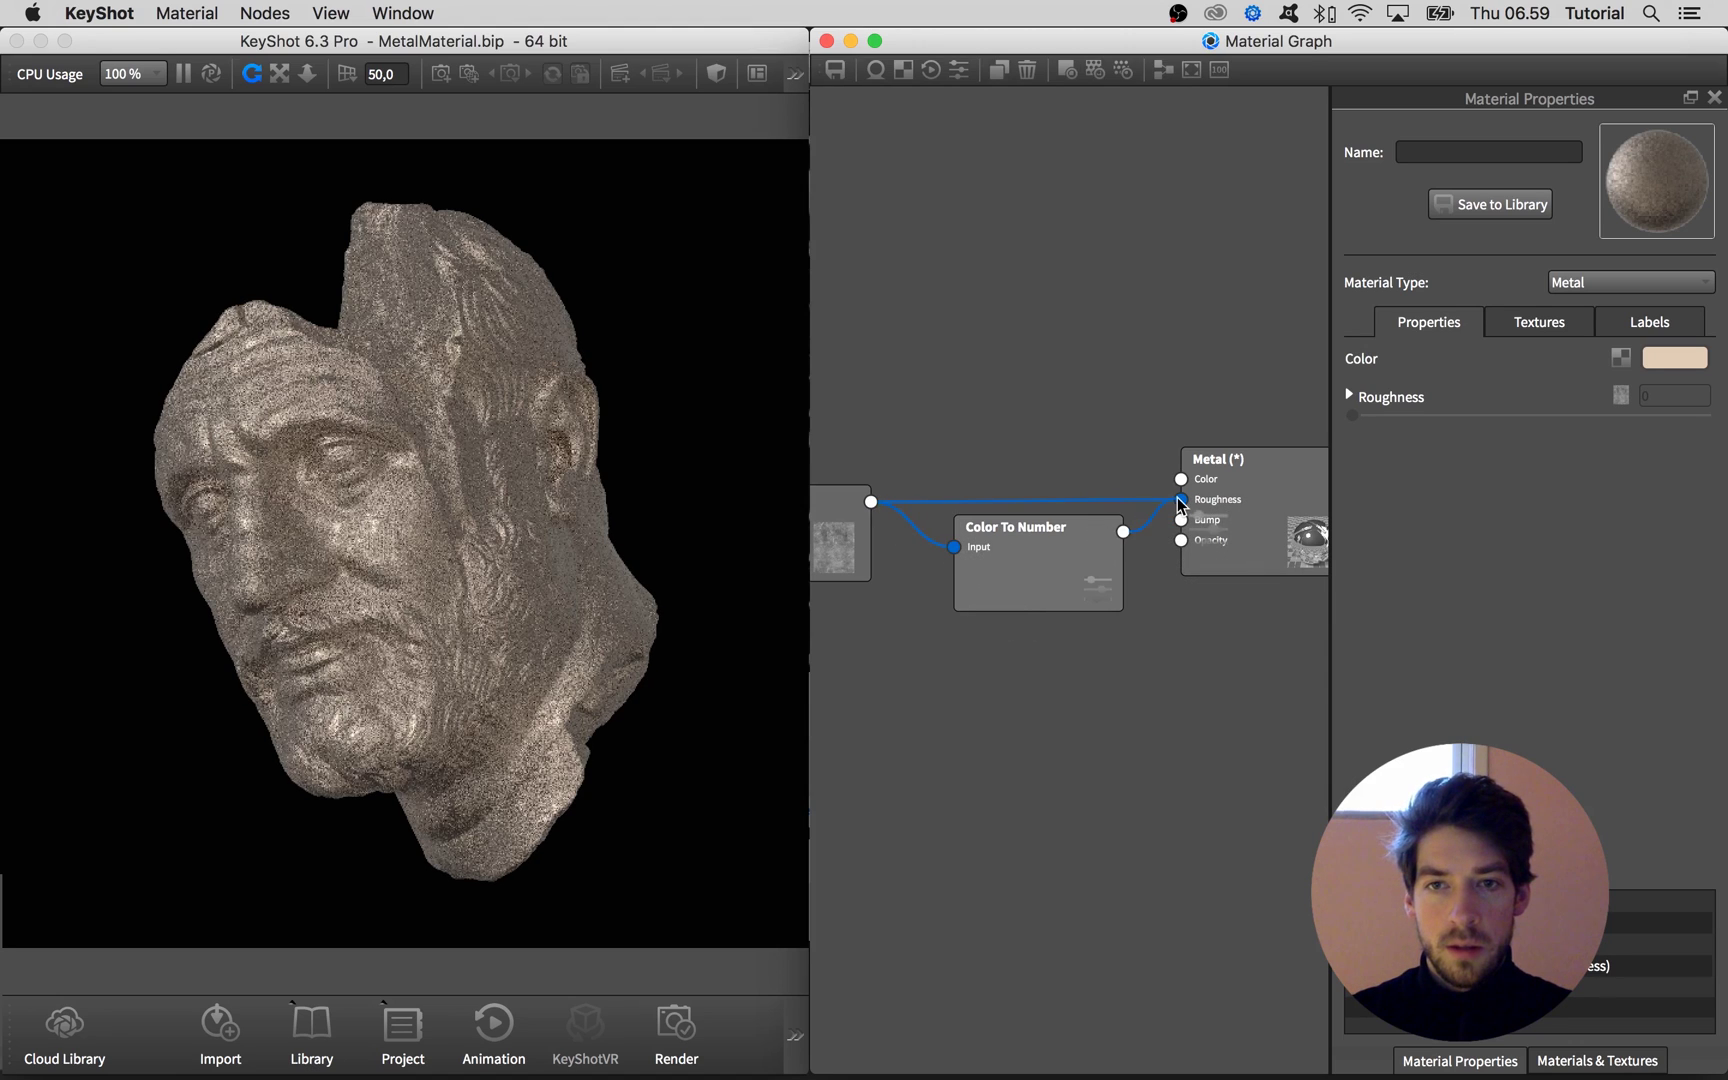
pyautogui.moveTo(1069, 571); pyautogui.dragTo(1042, 540)
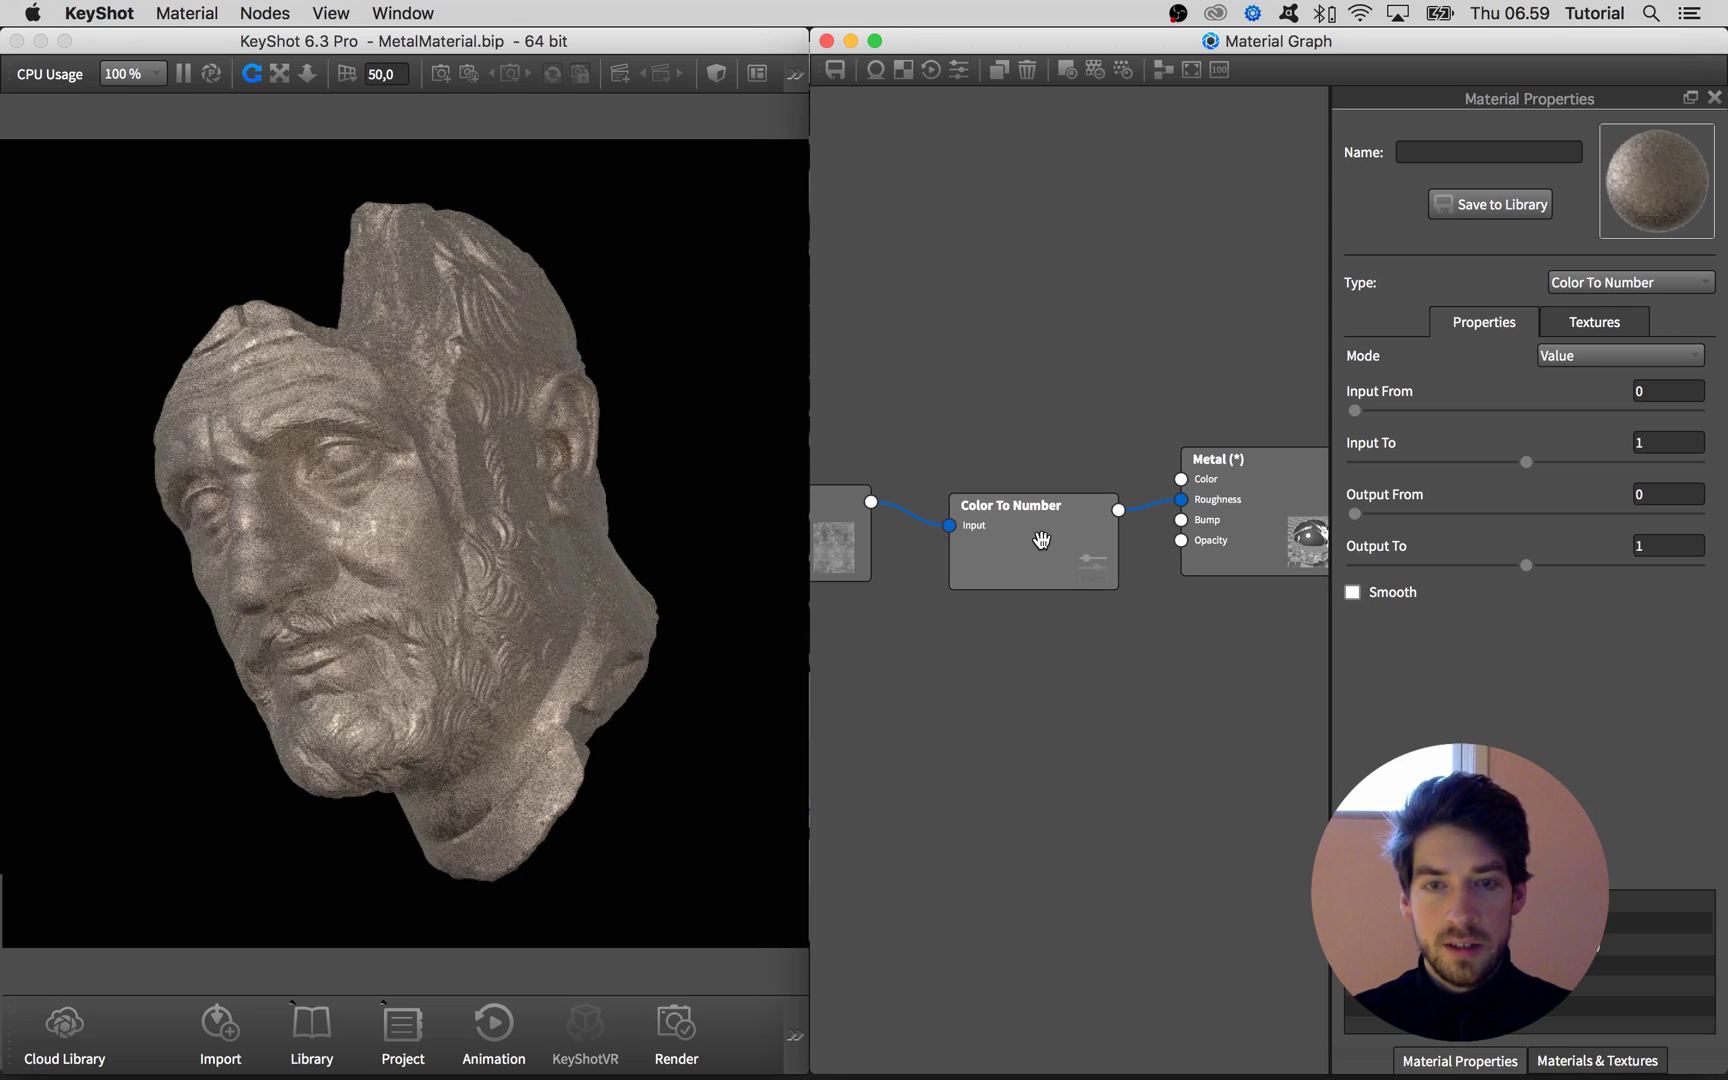
# - Preview the Color To Number output and set the metal texture's scale to 7
pyautogui.press('c')
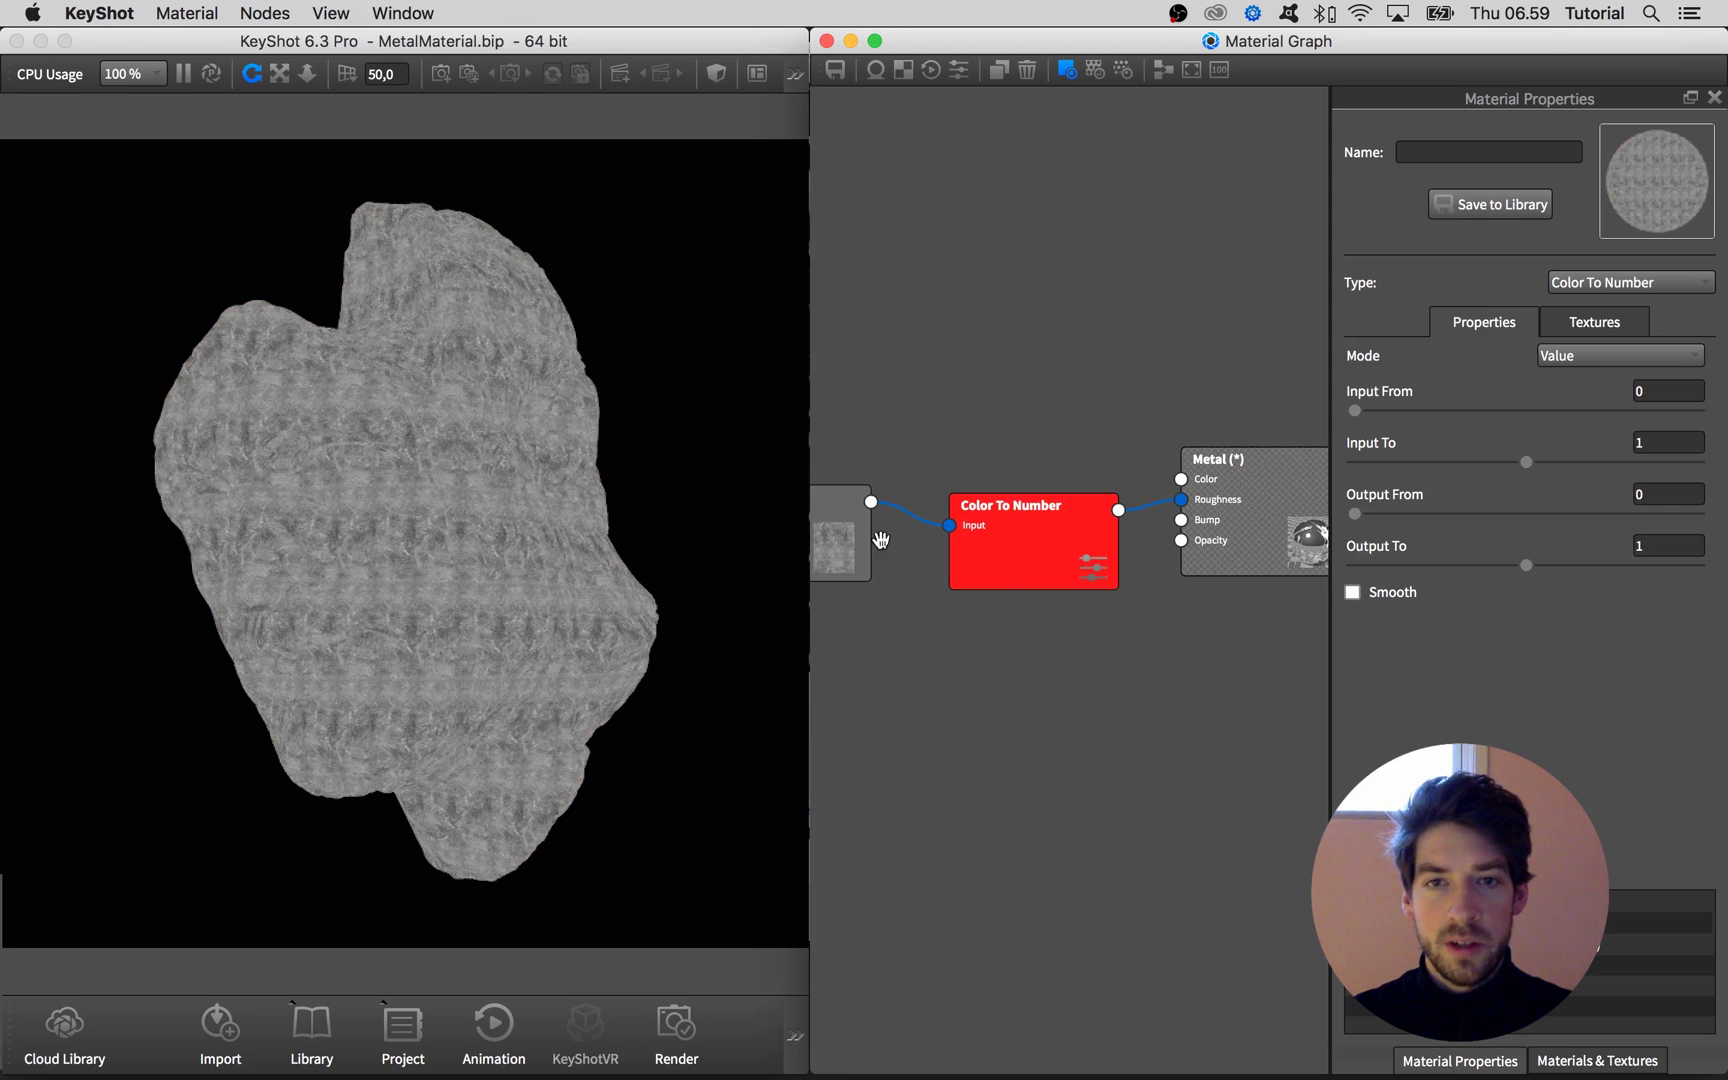
pyautogui.click(843, 547)
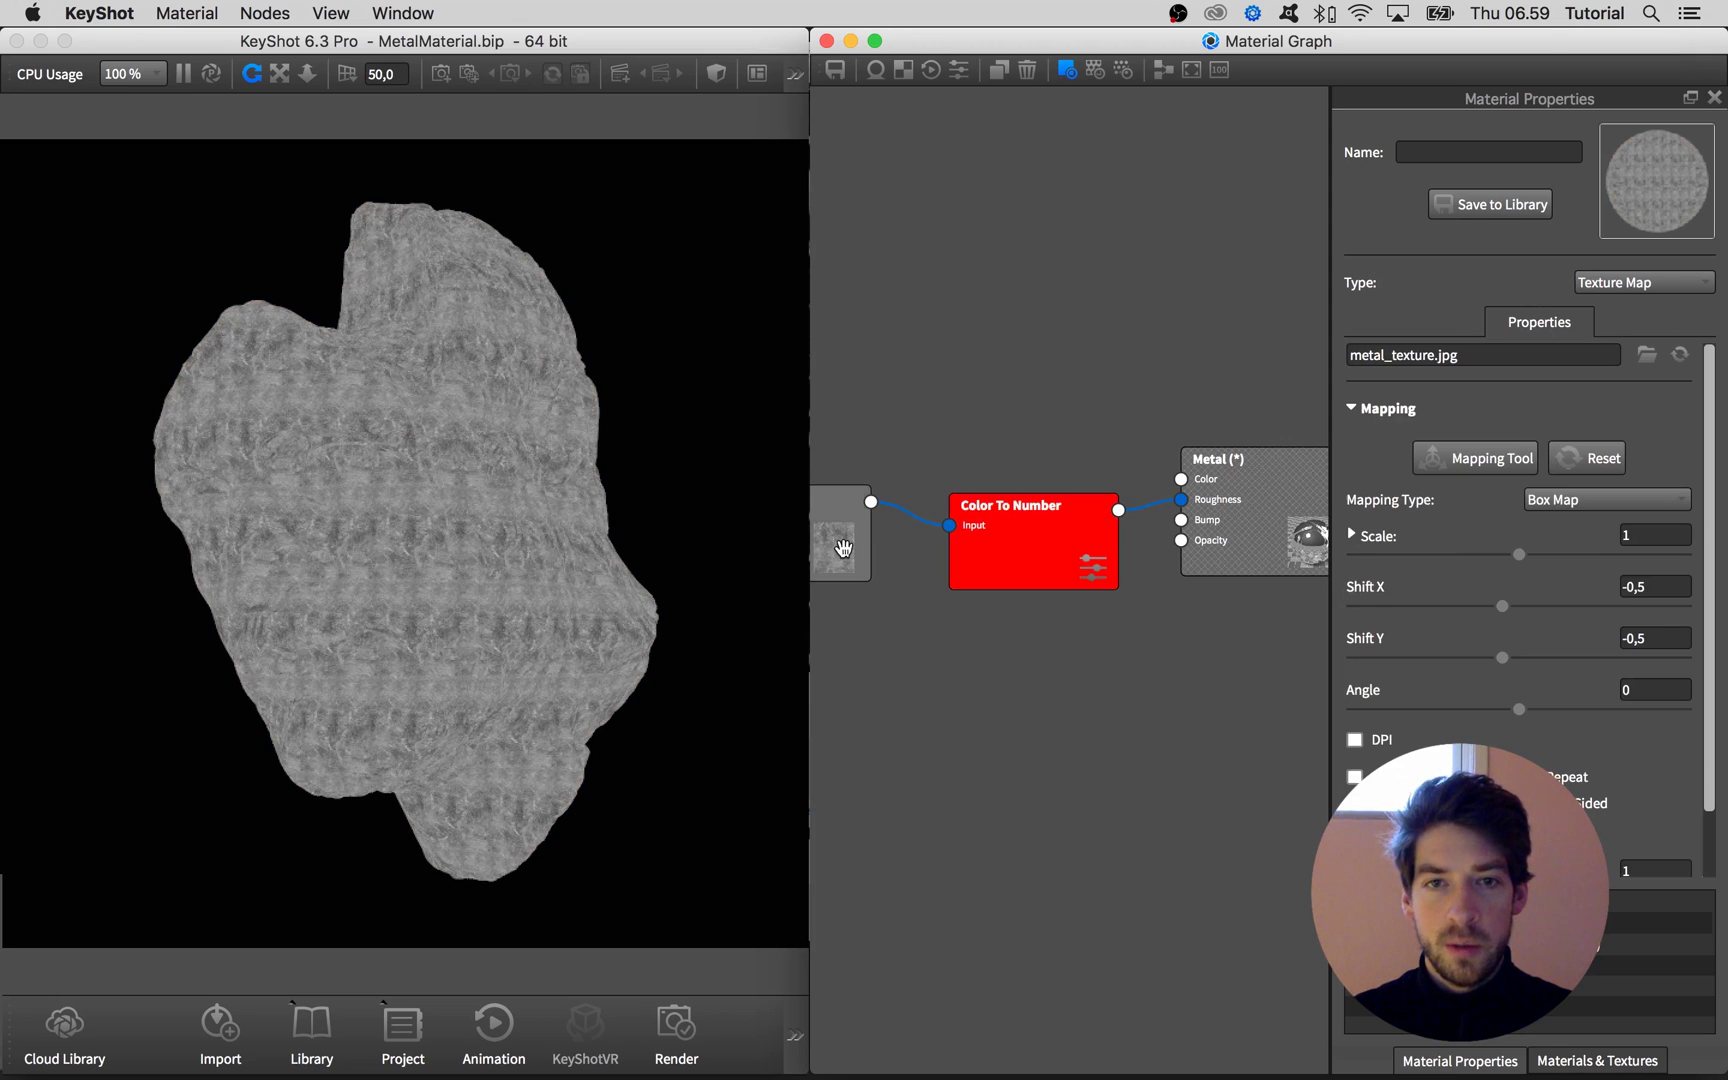
pyautogui.doubleClick(1658, 545)
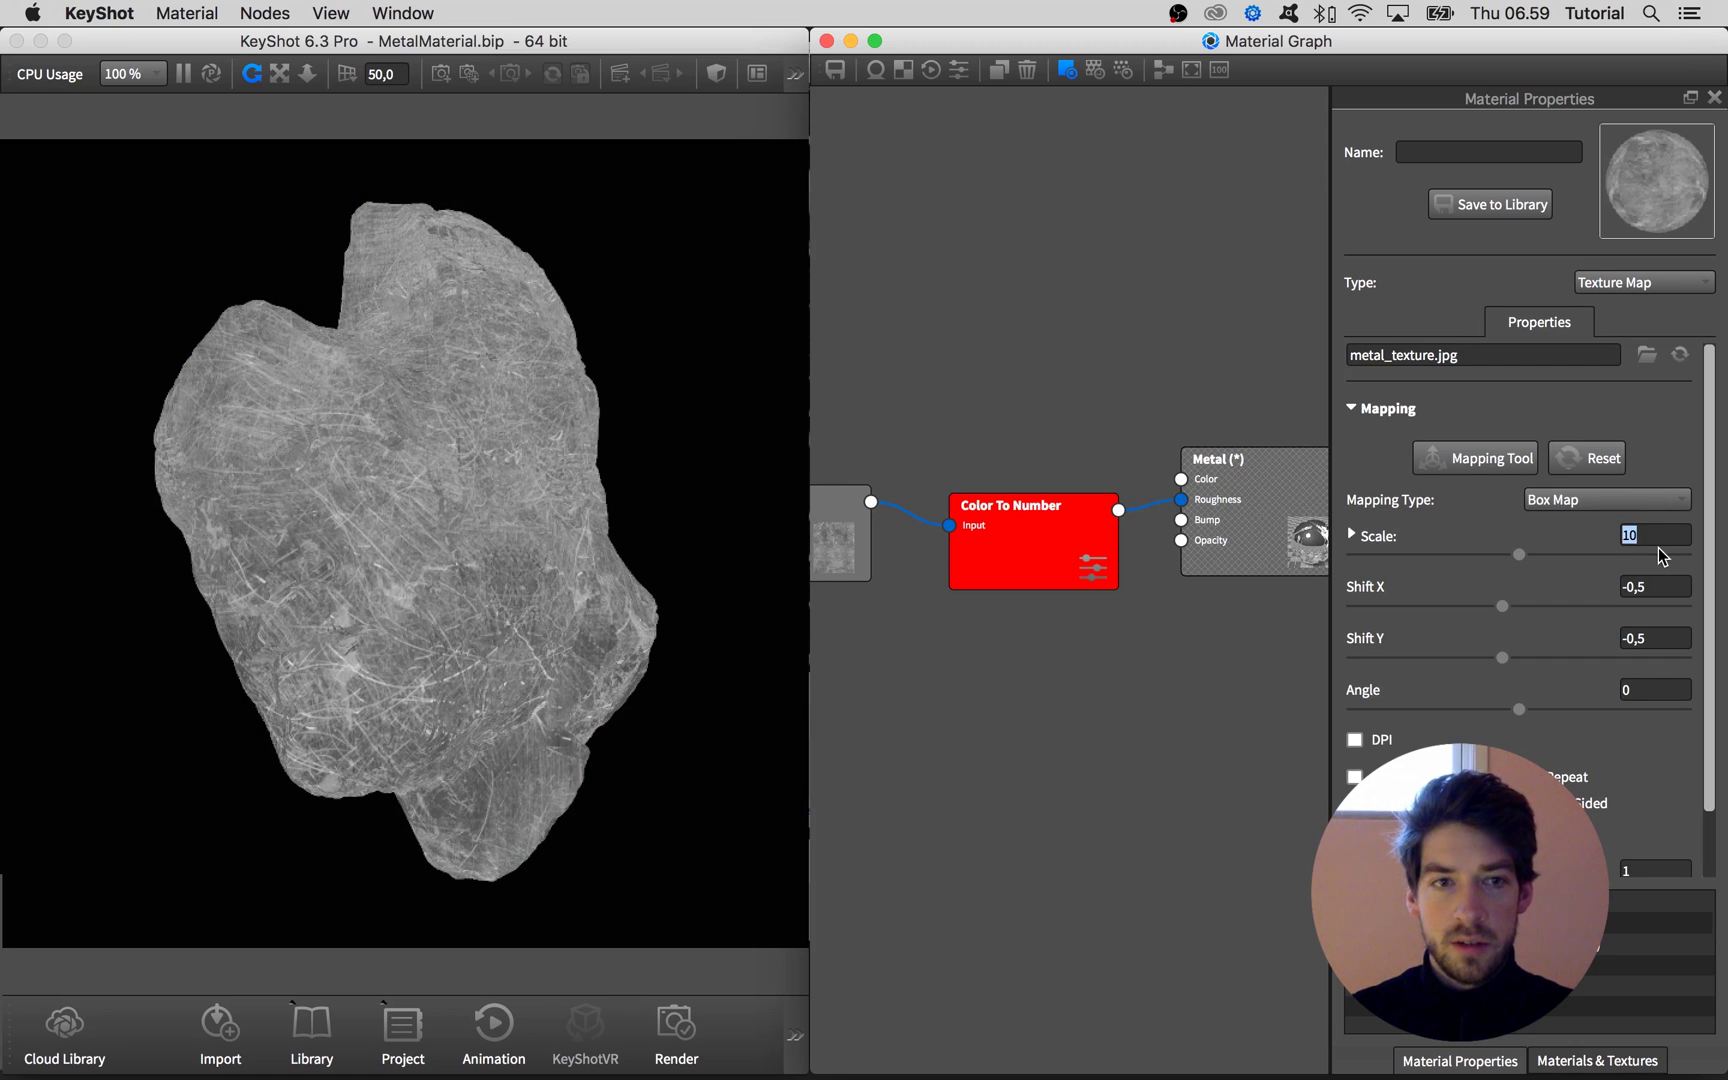
pyautogui.write('7')
pyautogui.press('Return')
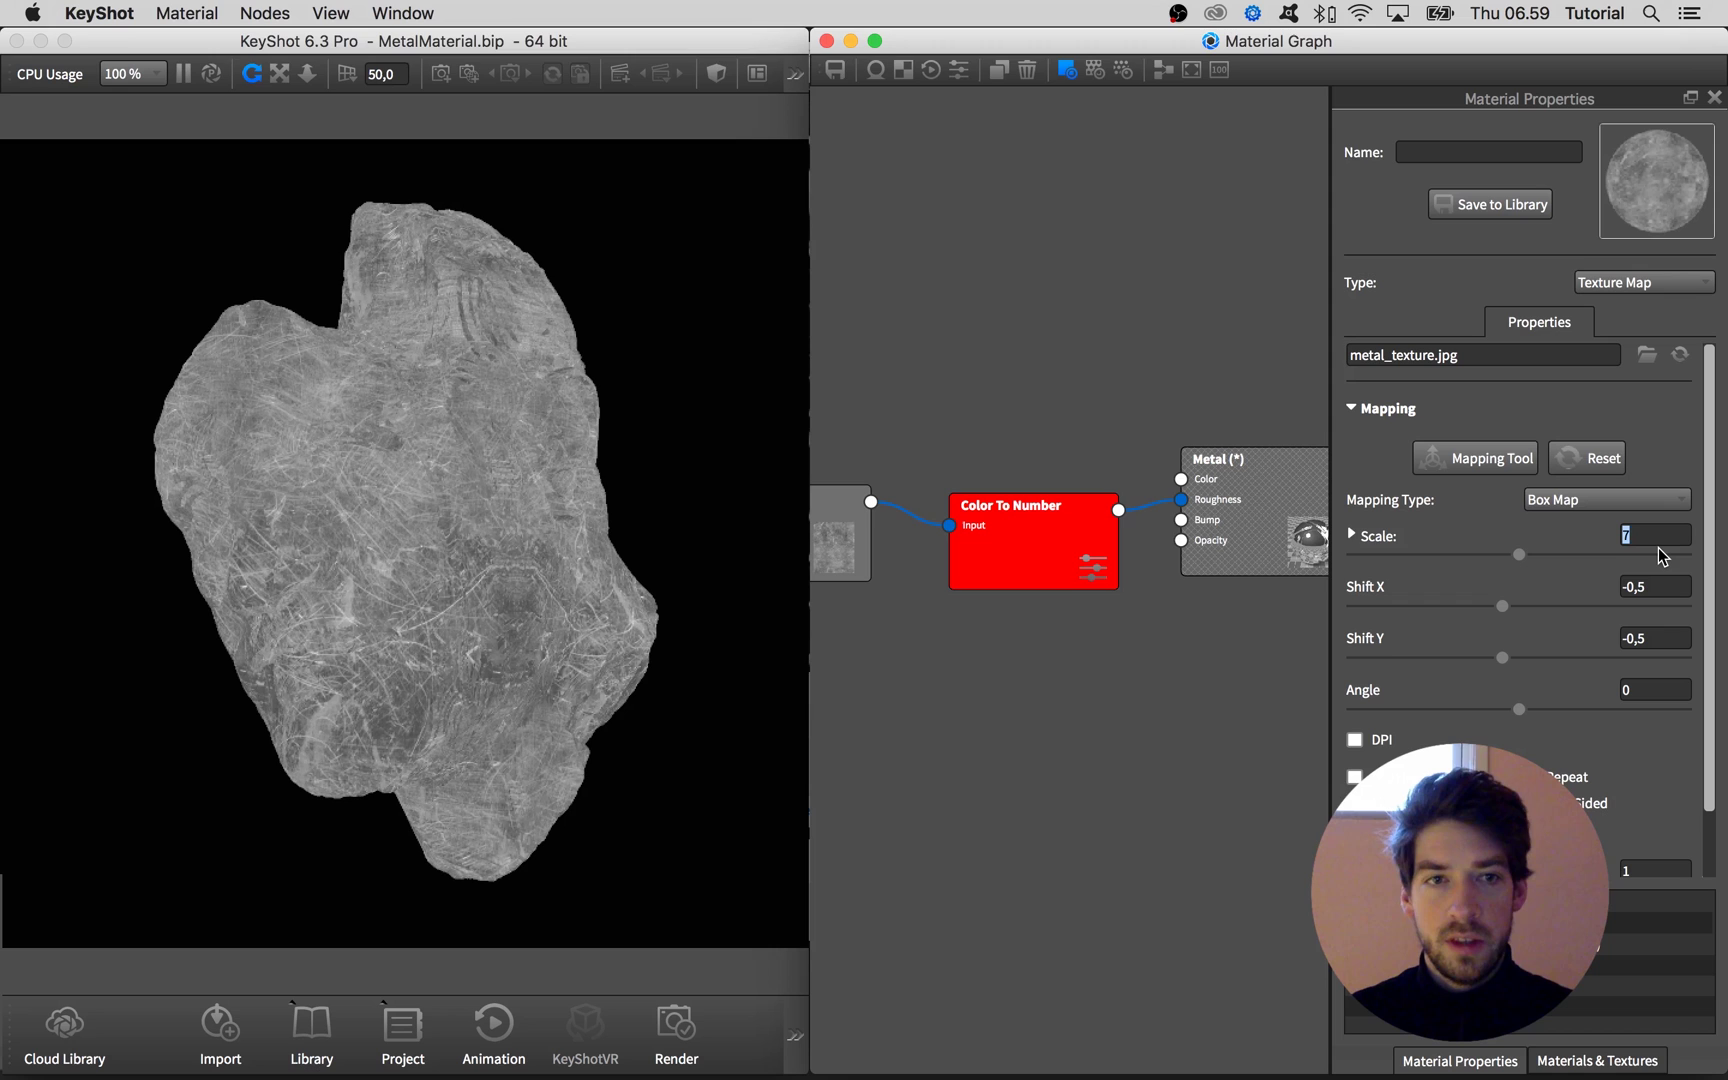
# - Set Color To Number's Input From to 0.281 and Input To to 1.032
pyautogui.click(1016, 557)
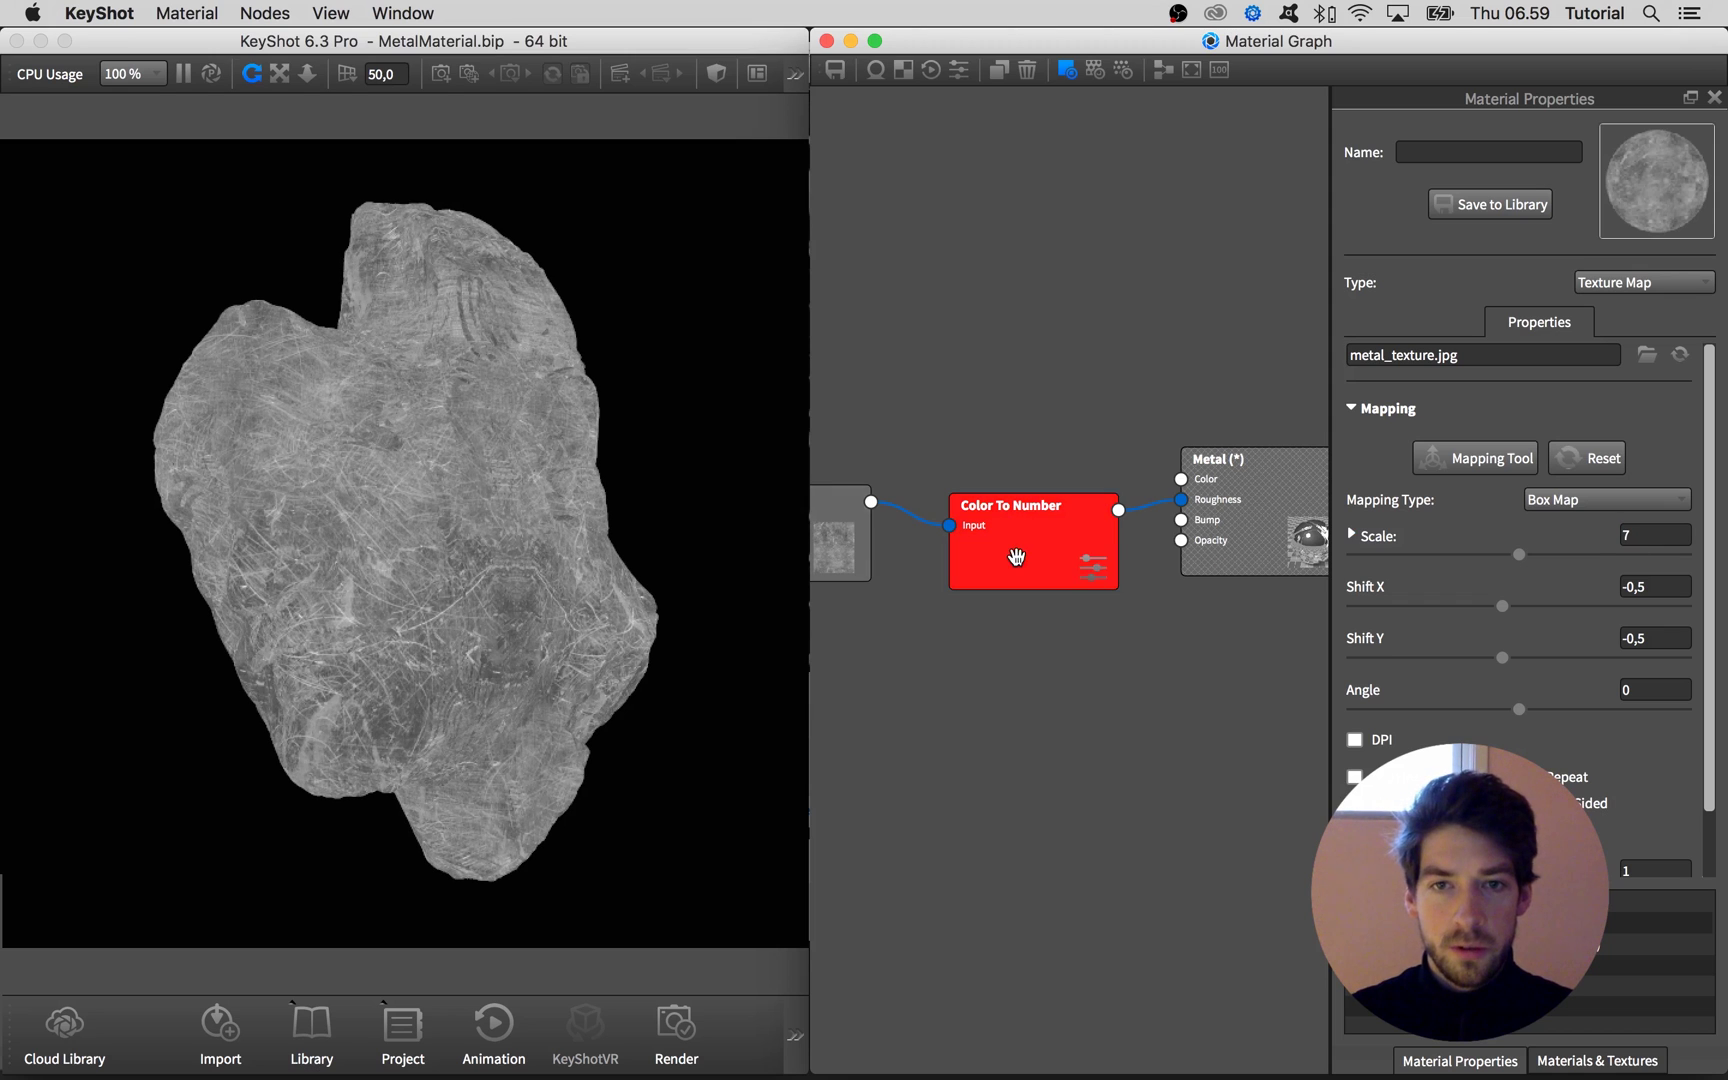
pyautogui.doubleClick(1016, 556)
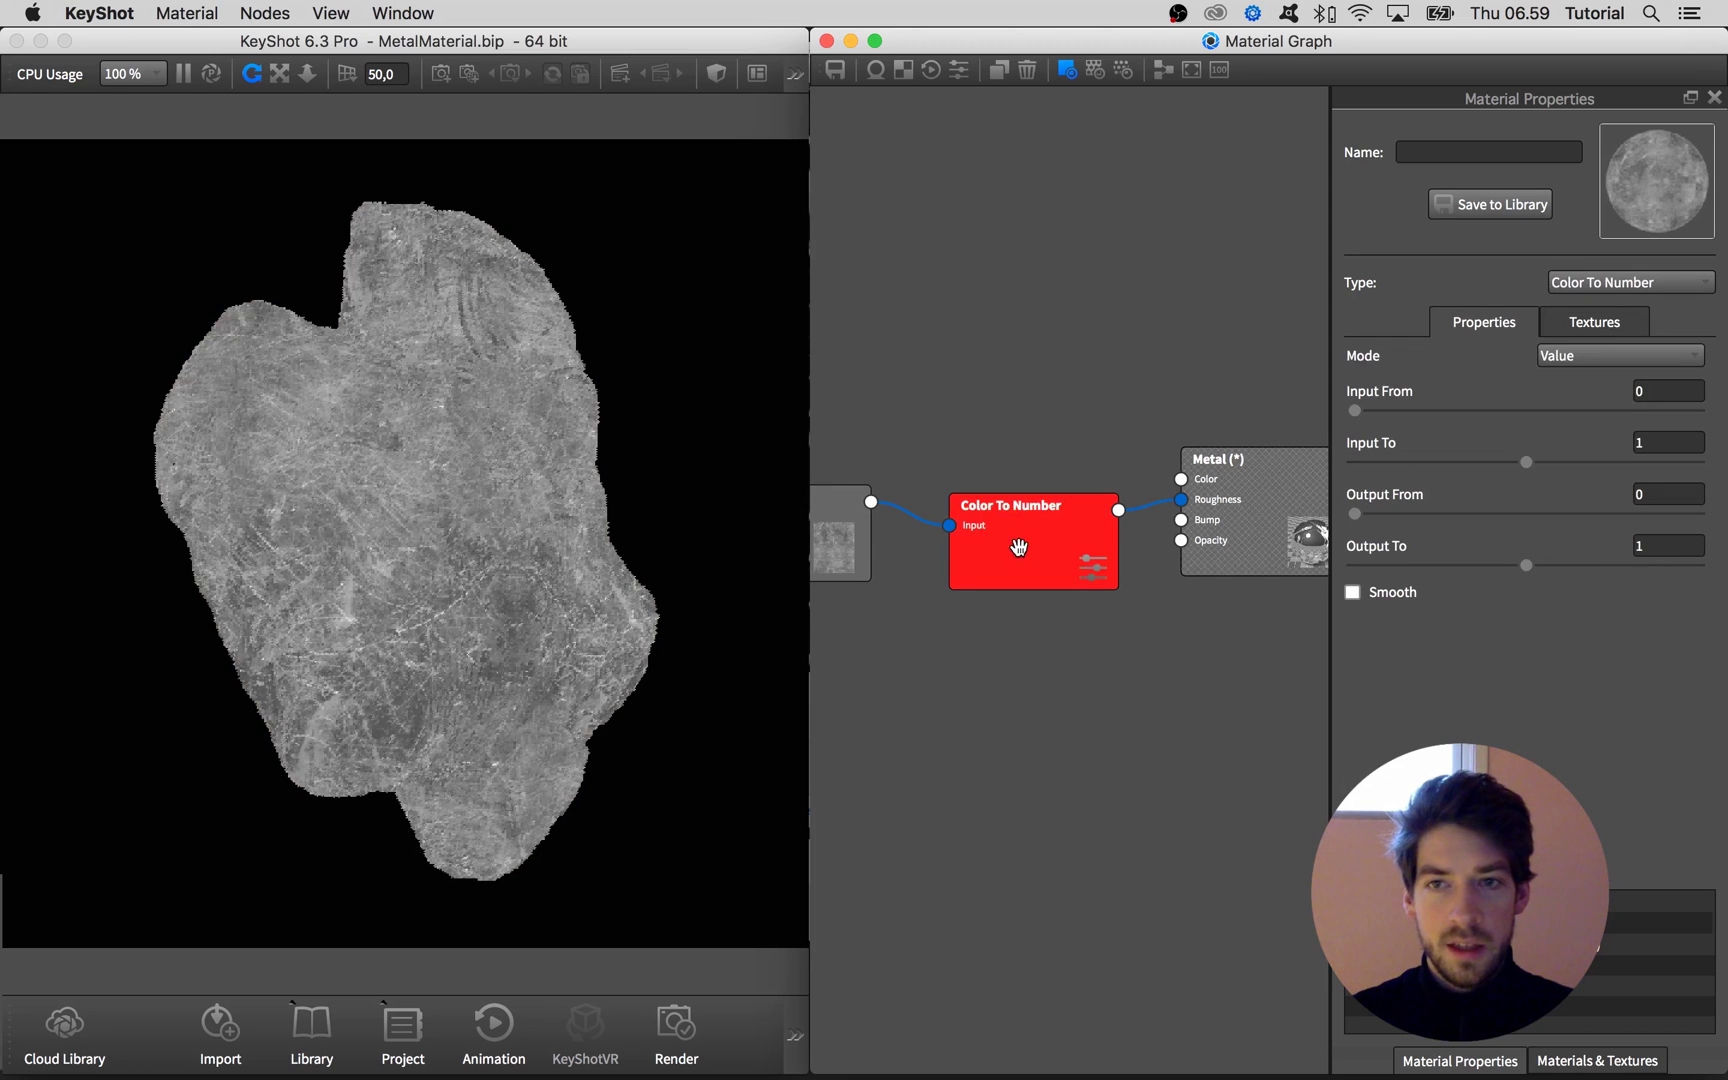
pyautogui.moveTo(1355, 411); pyautogui.dragTo(1450, 404)
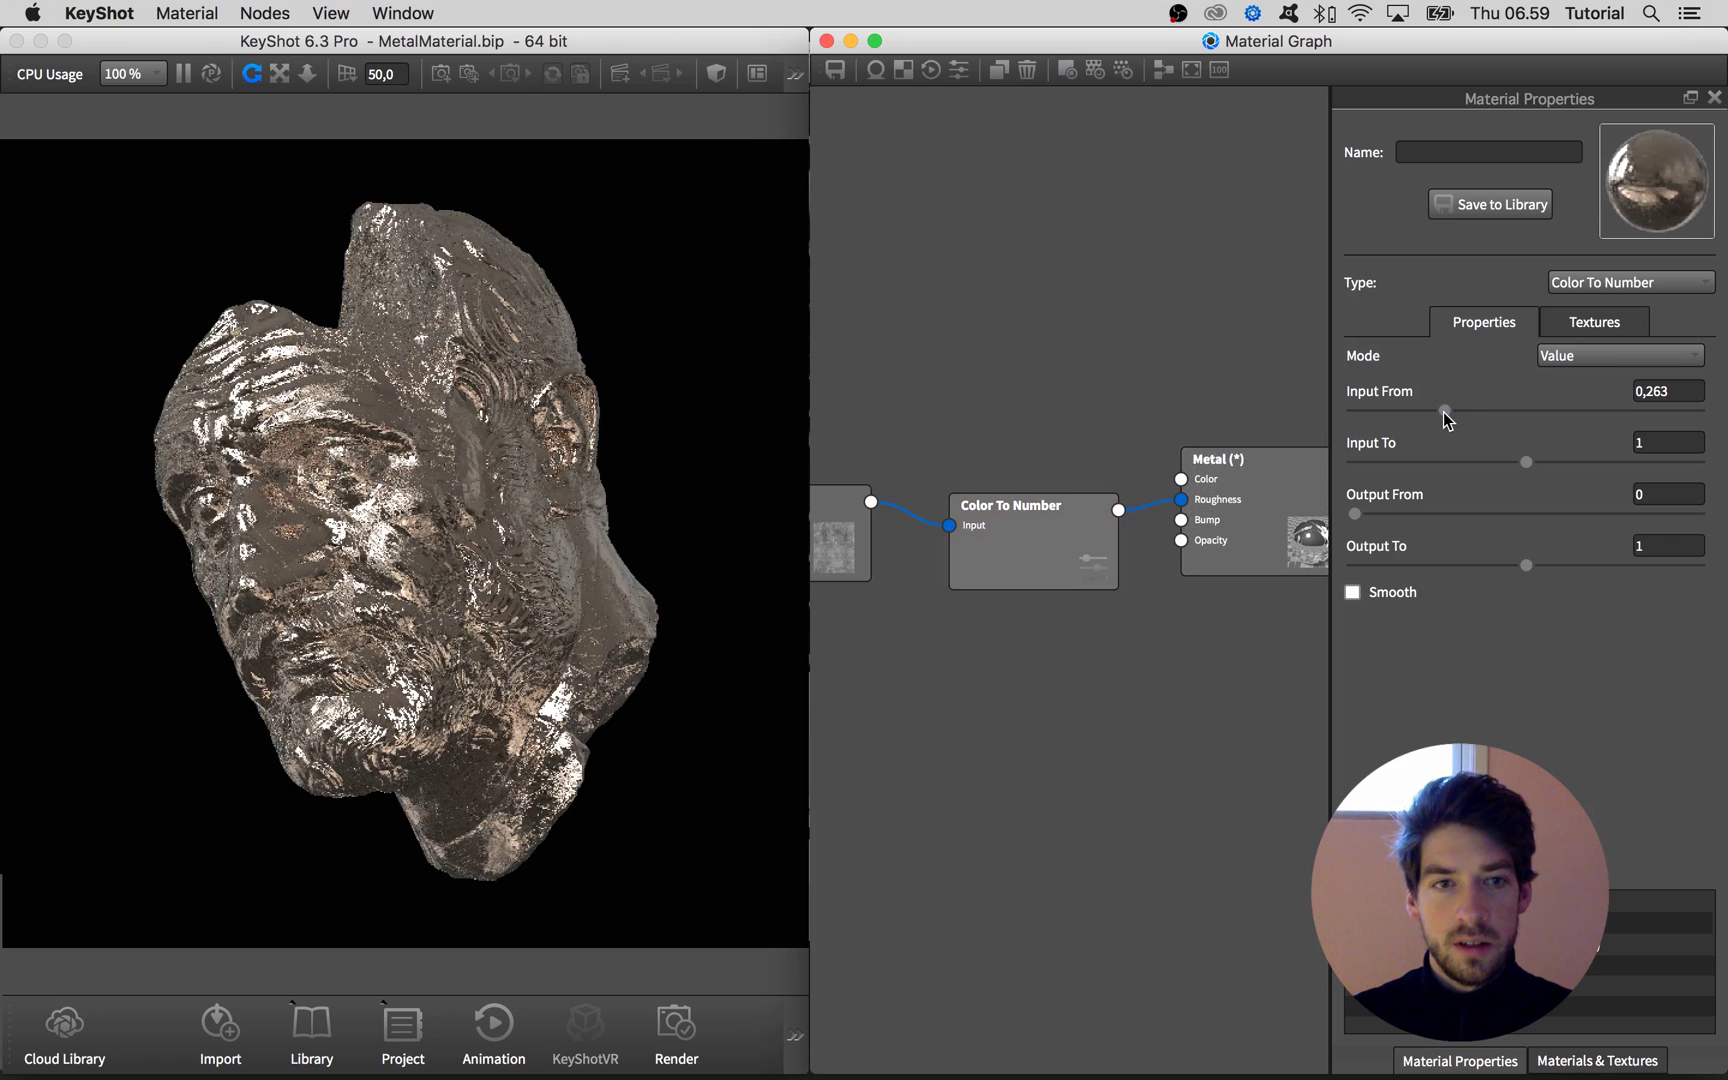
pyautogui.moveTo(1446, 410); pyautogui.dragTo(1530, 462)
pyautogui.click(1508, 462)
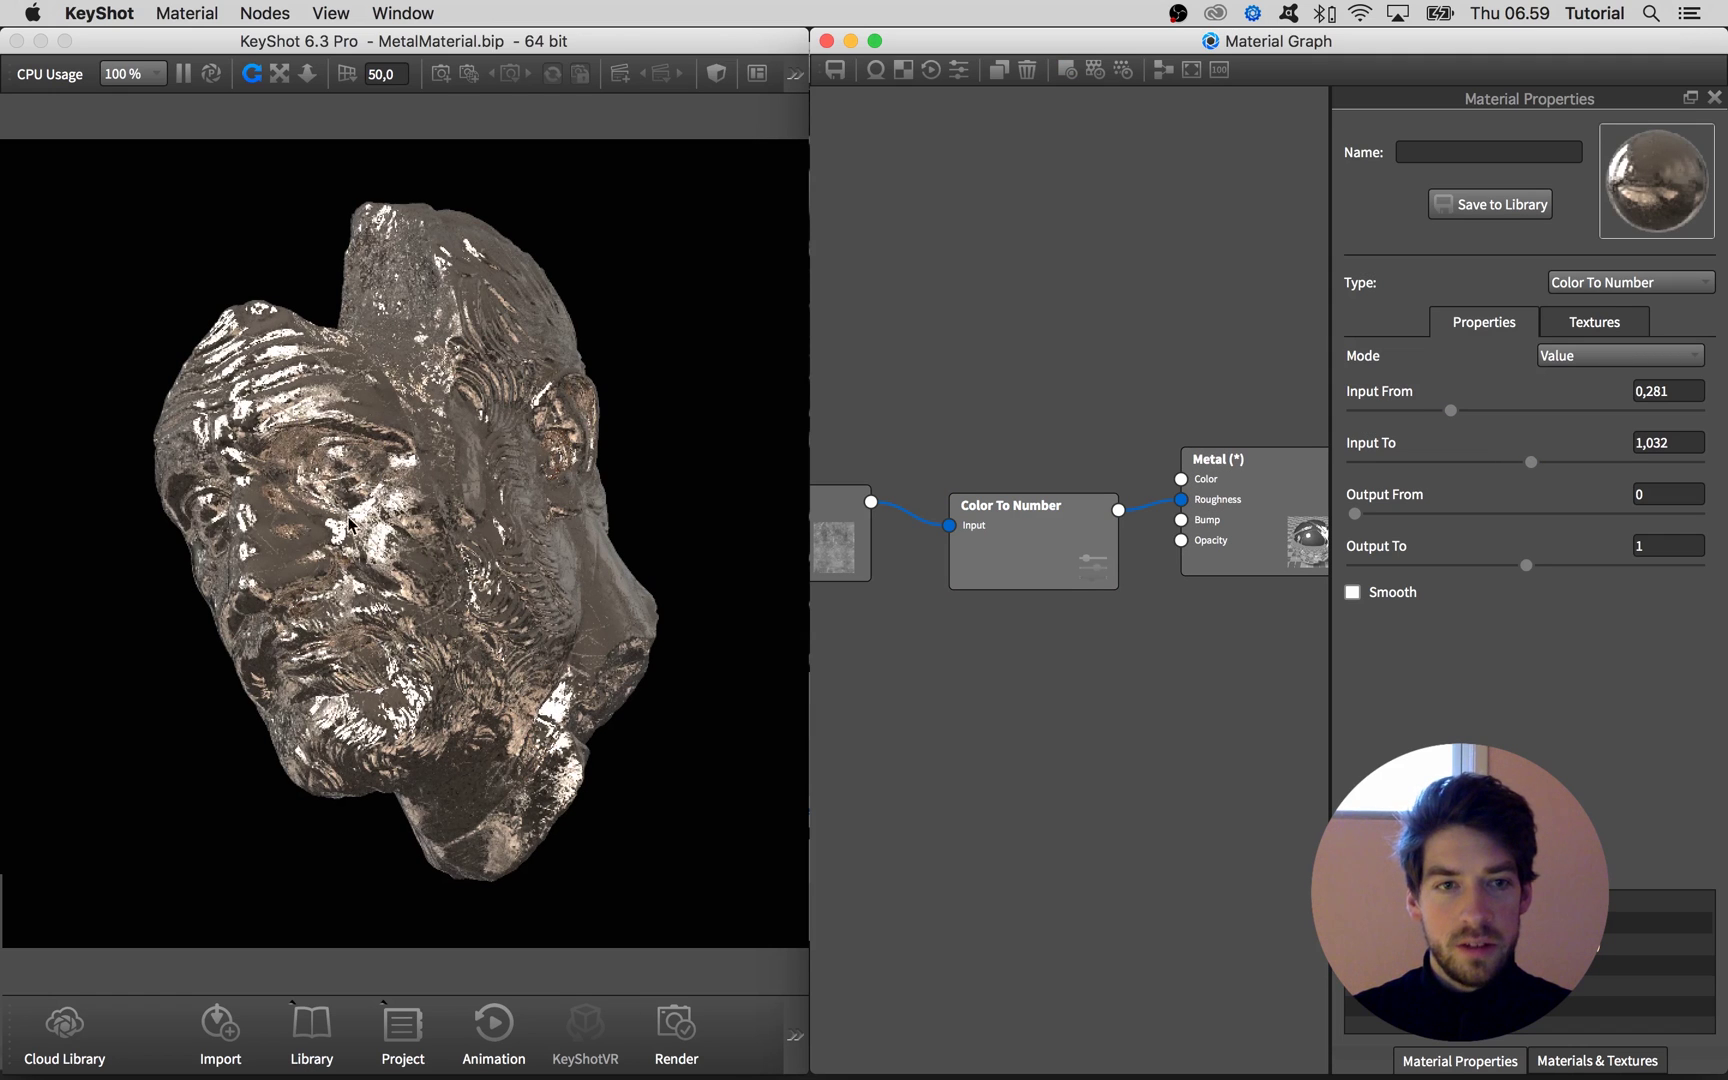
pyautogui.moveTo(1019, 553); pyautogui.dragTo(1005, 501)
pyautogui.moveTo(868, 566); pyautogui.dragTo(862, 531)
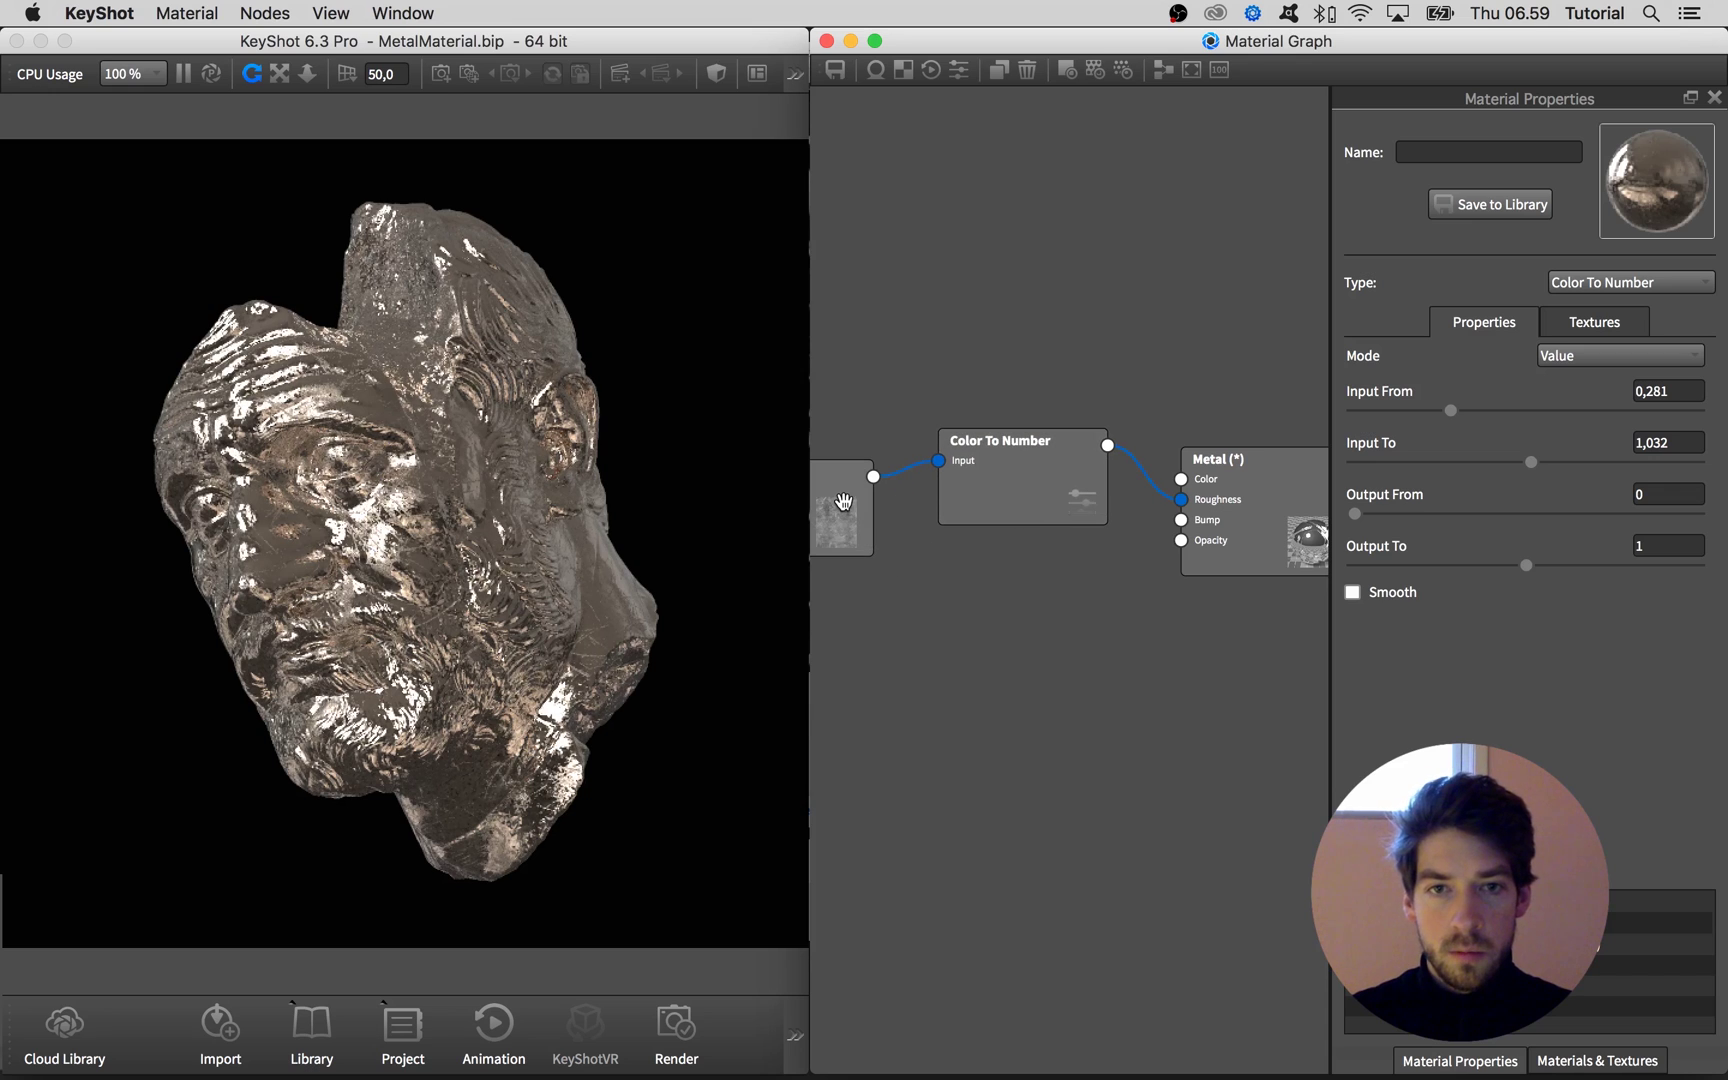
# - Duplicate the metal texture and feed the copy into Metal's Bump at strength 0,2
pyautogui.rightClick(844, 503)
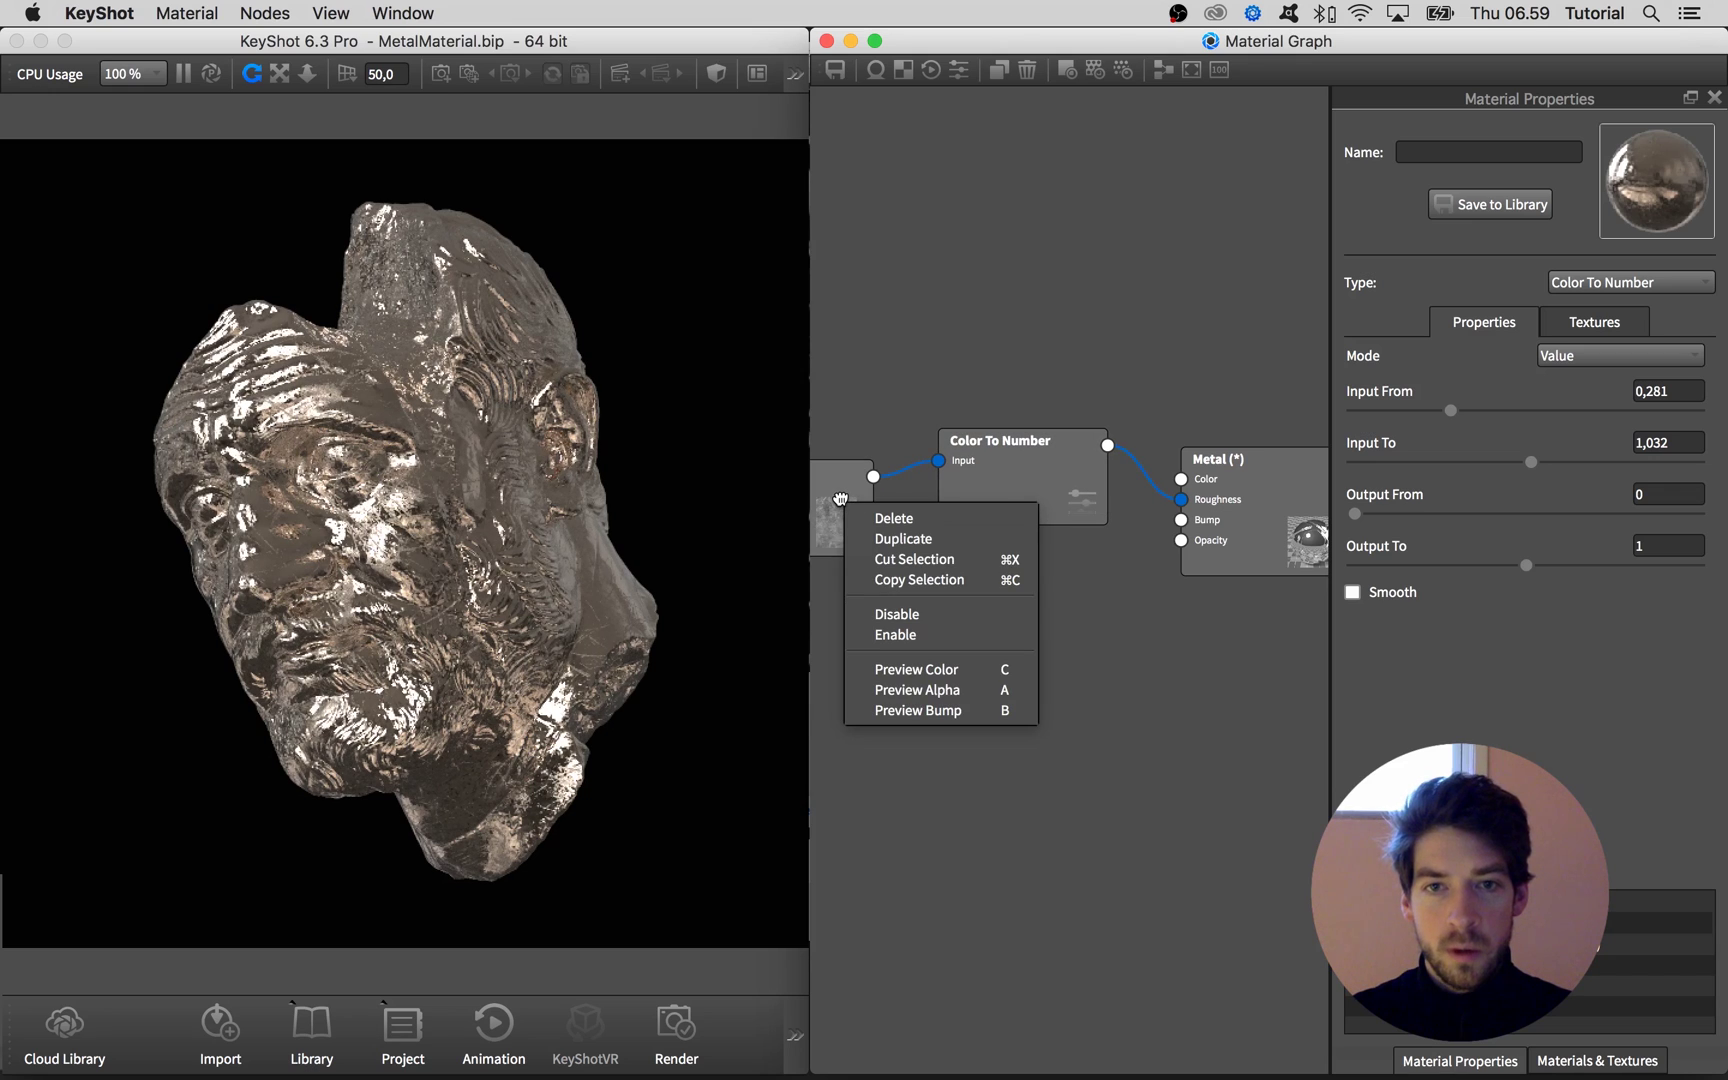
pyautogui.click(880, 538)
pyautogui.moveTo(1005, 524); pyautogui.dragTo(1182, 521)
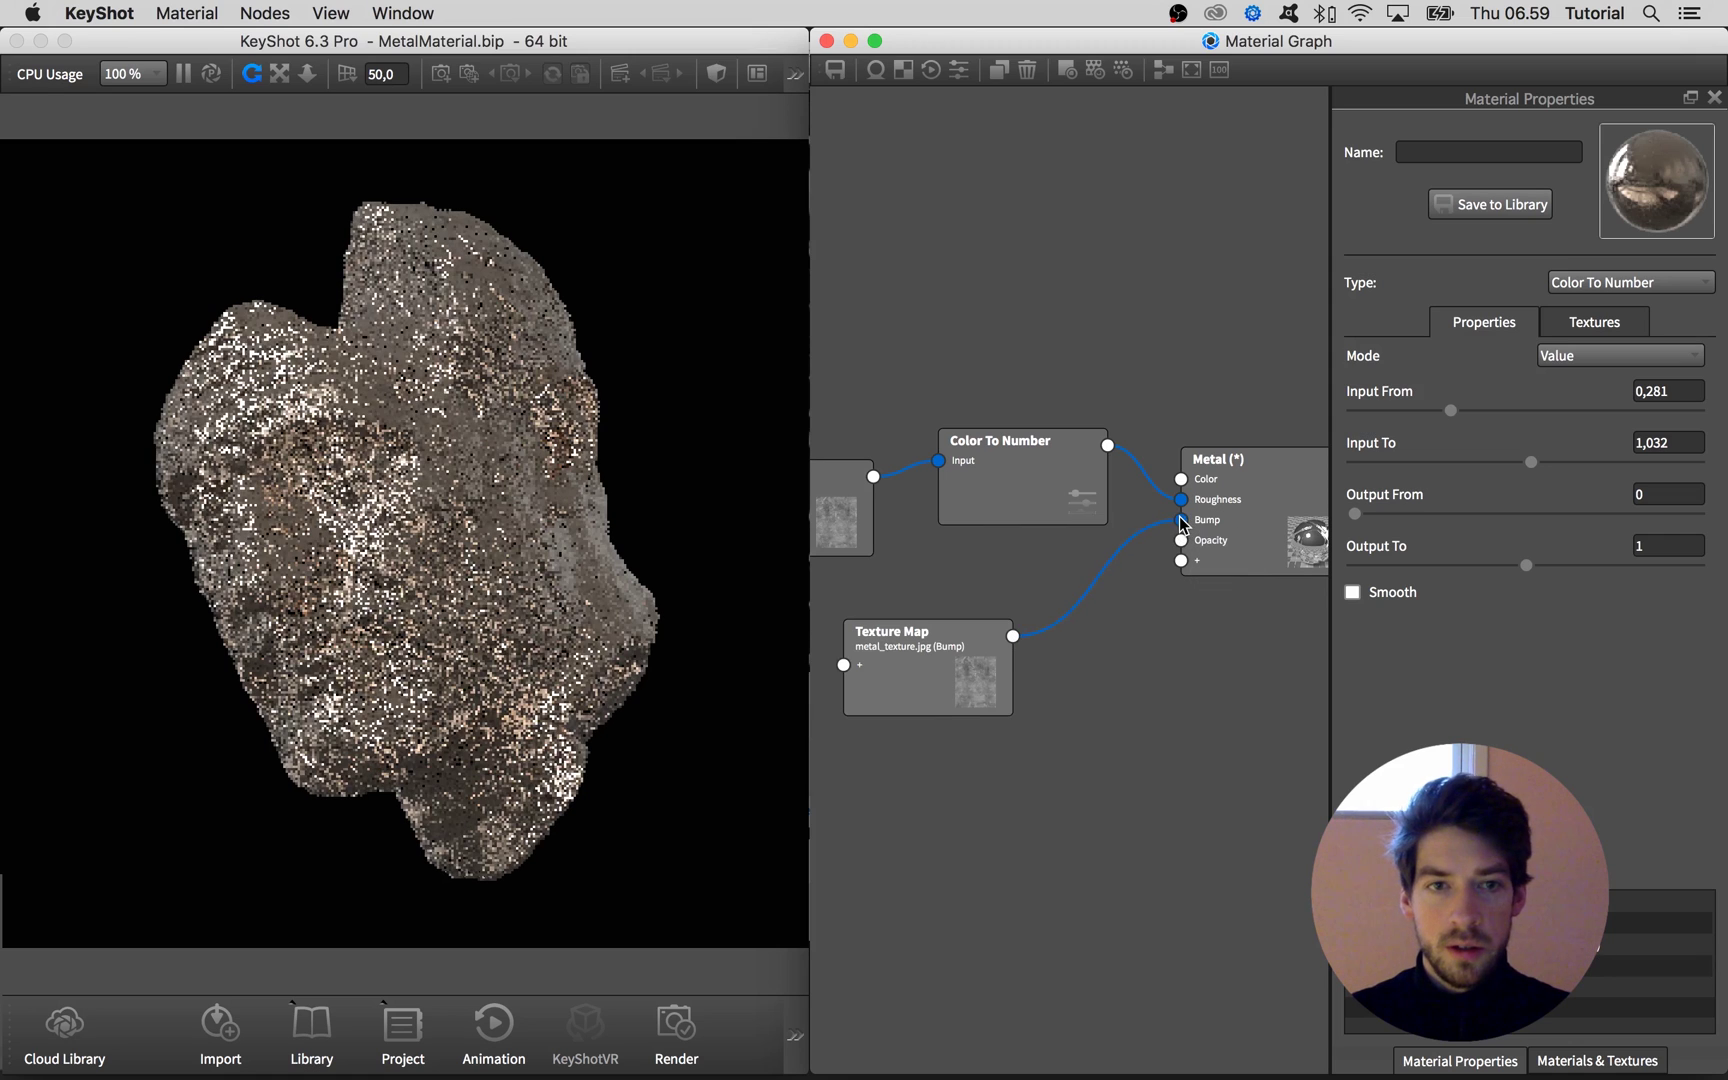
pyautogui.click(925, 670)
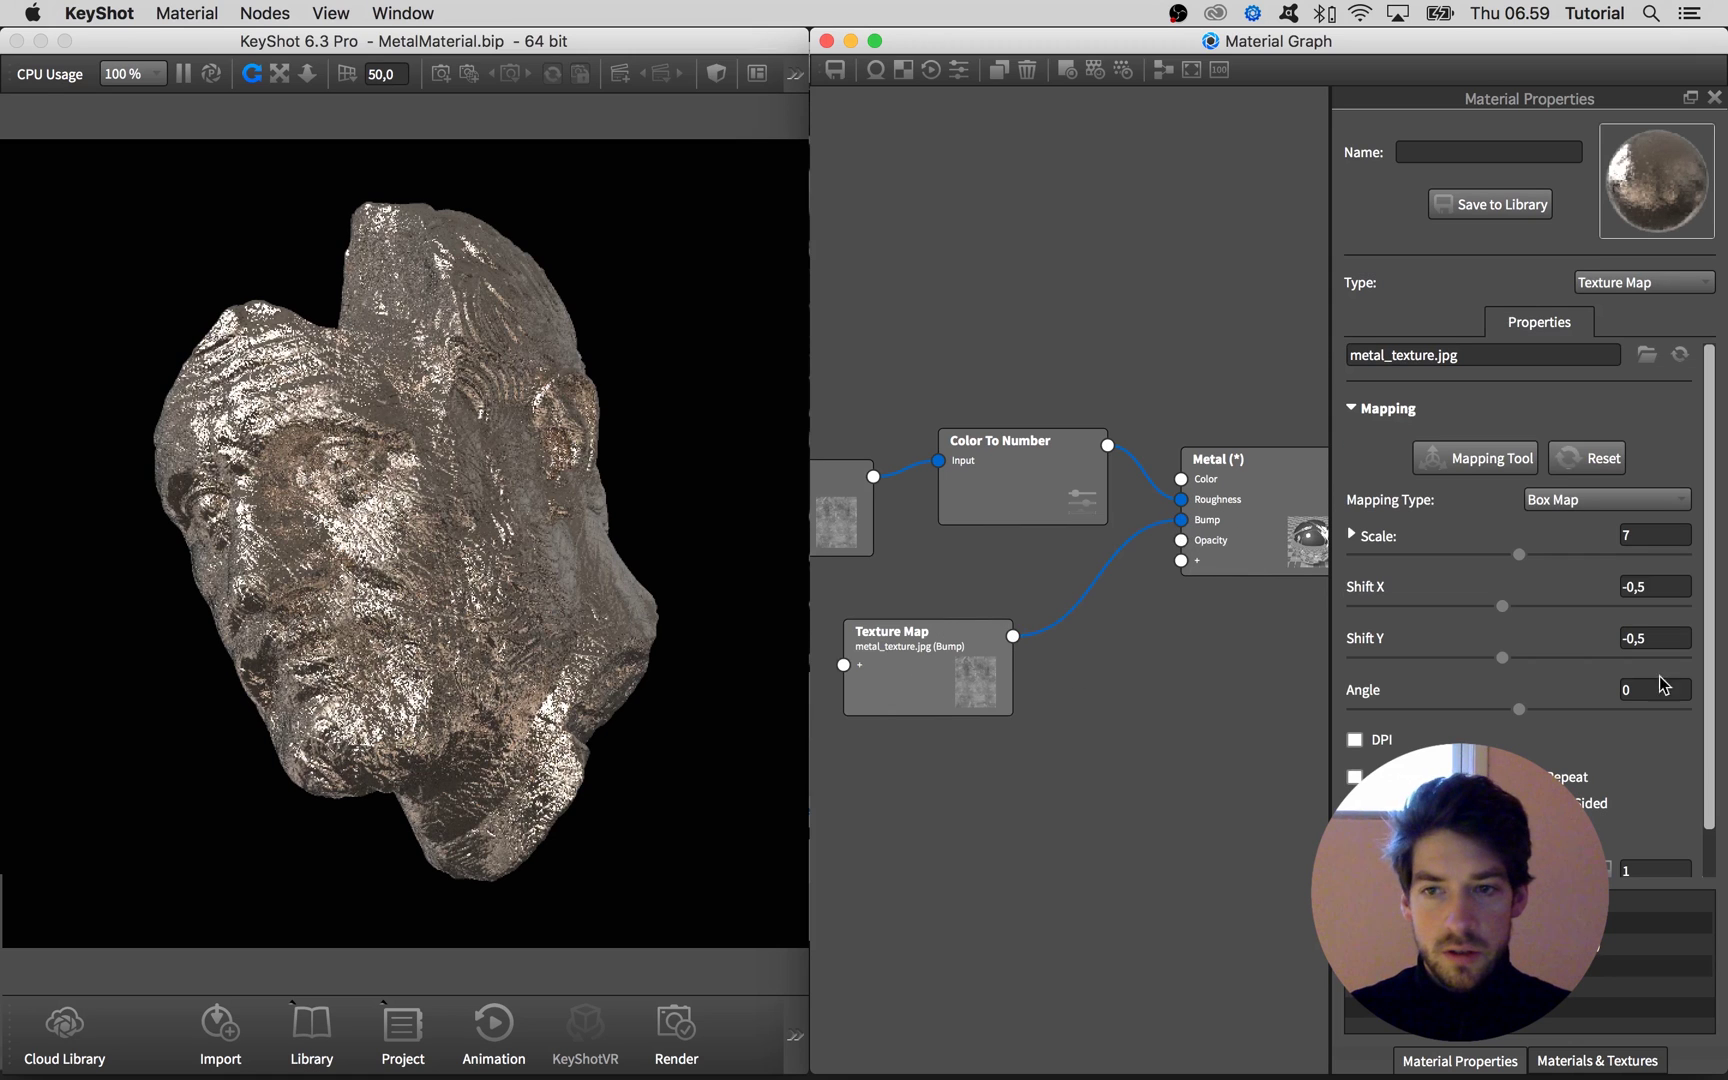
pyautogui.scroll(-2, 1697, 815)
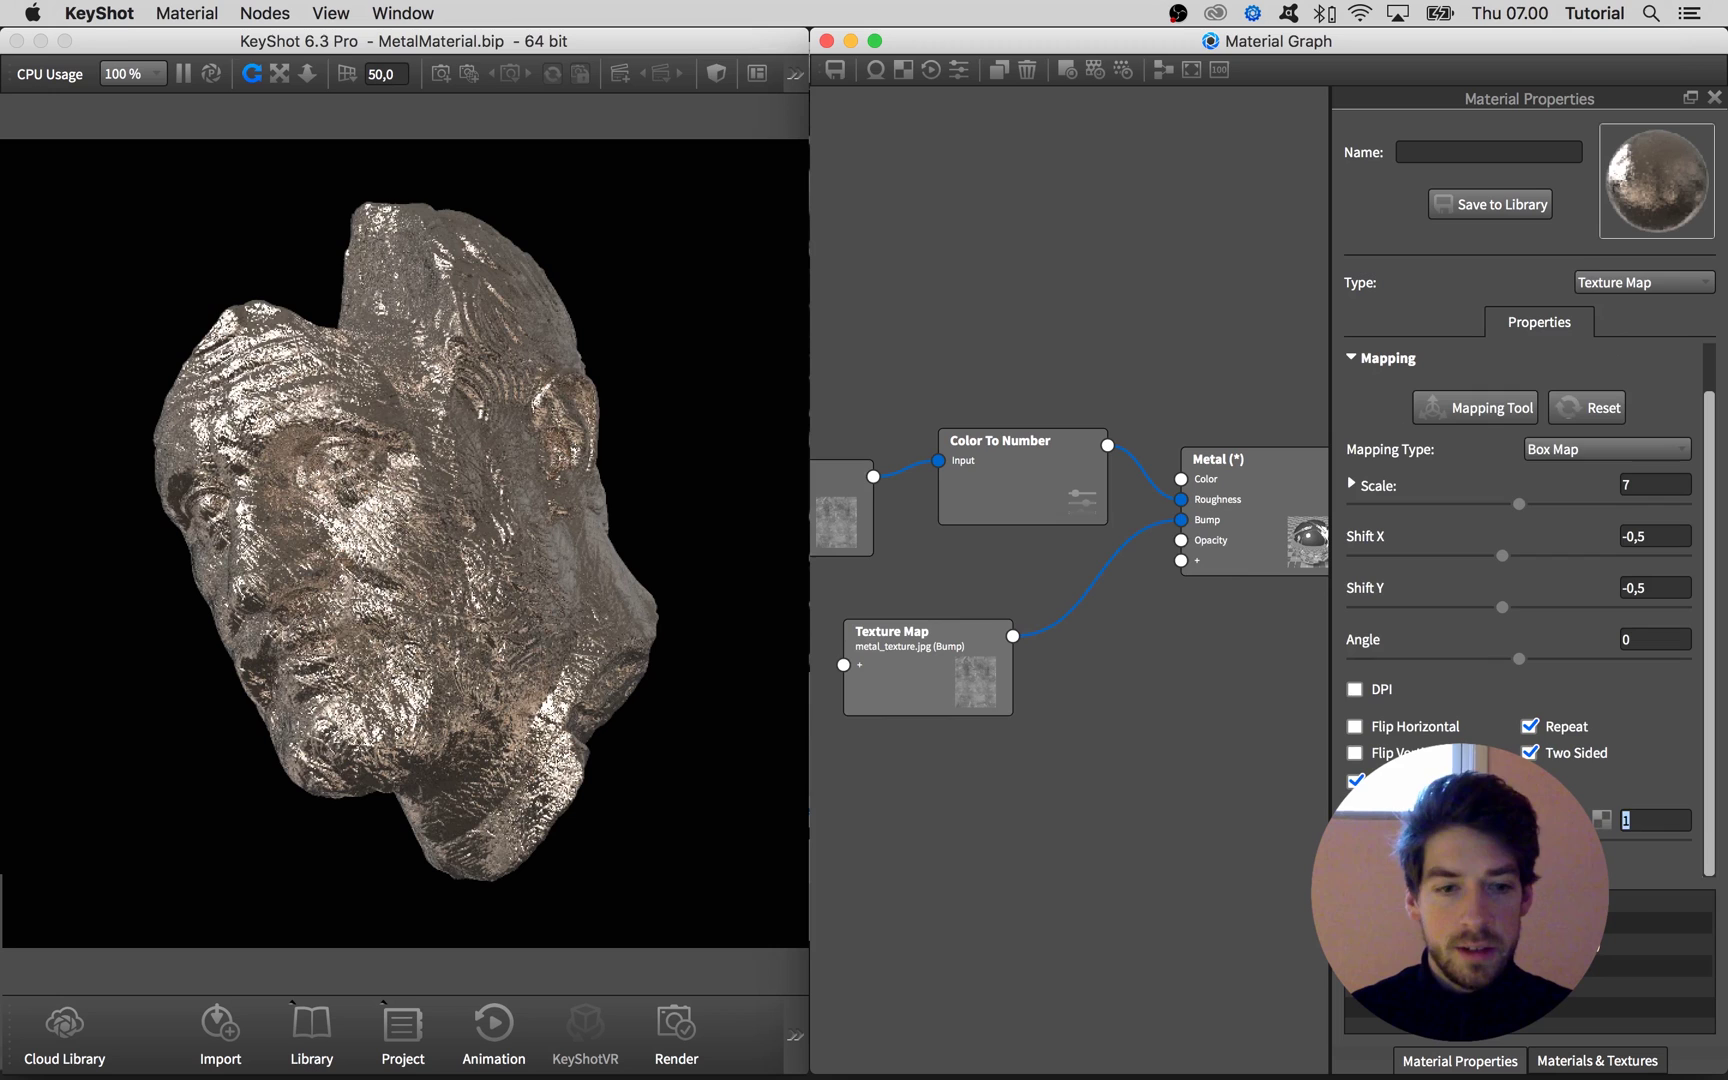
pyautogui.press('Return')
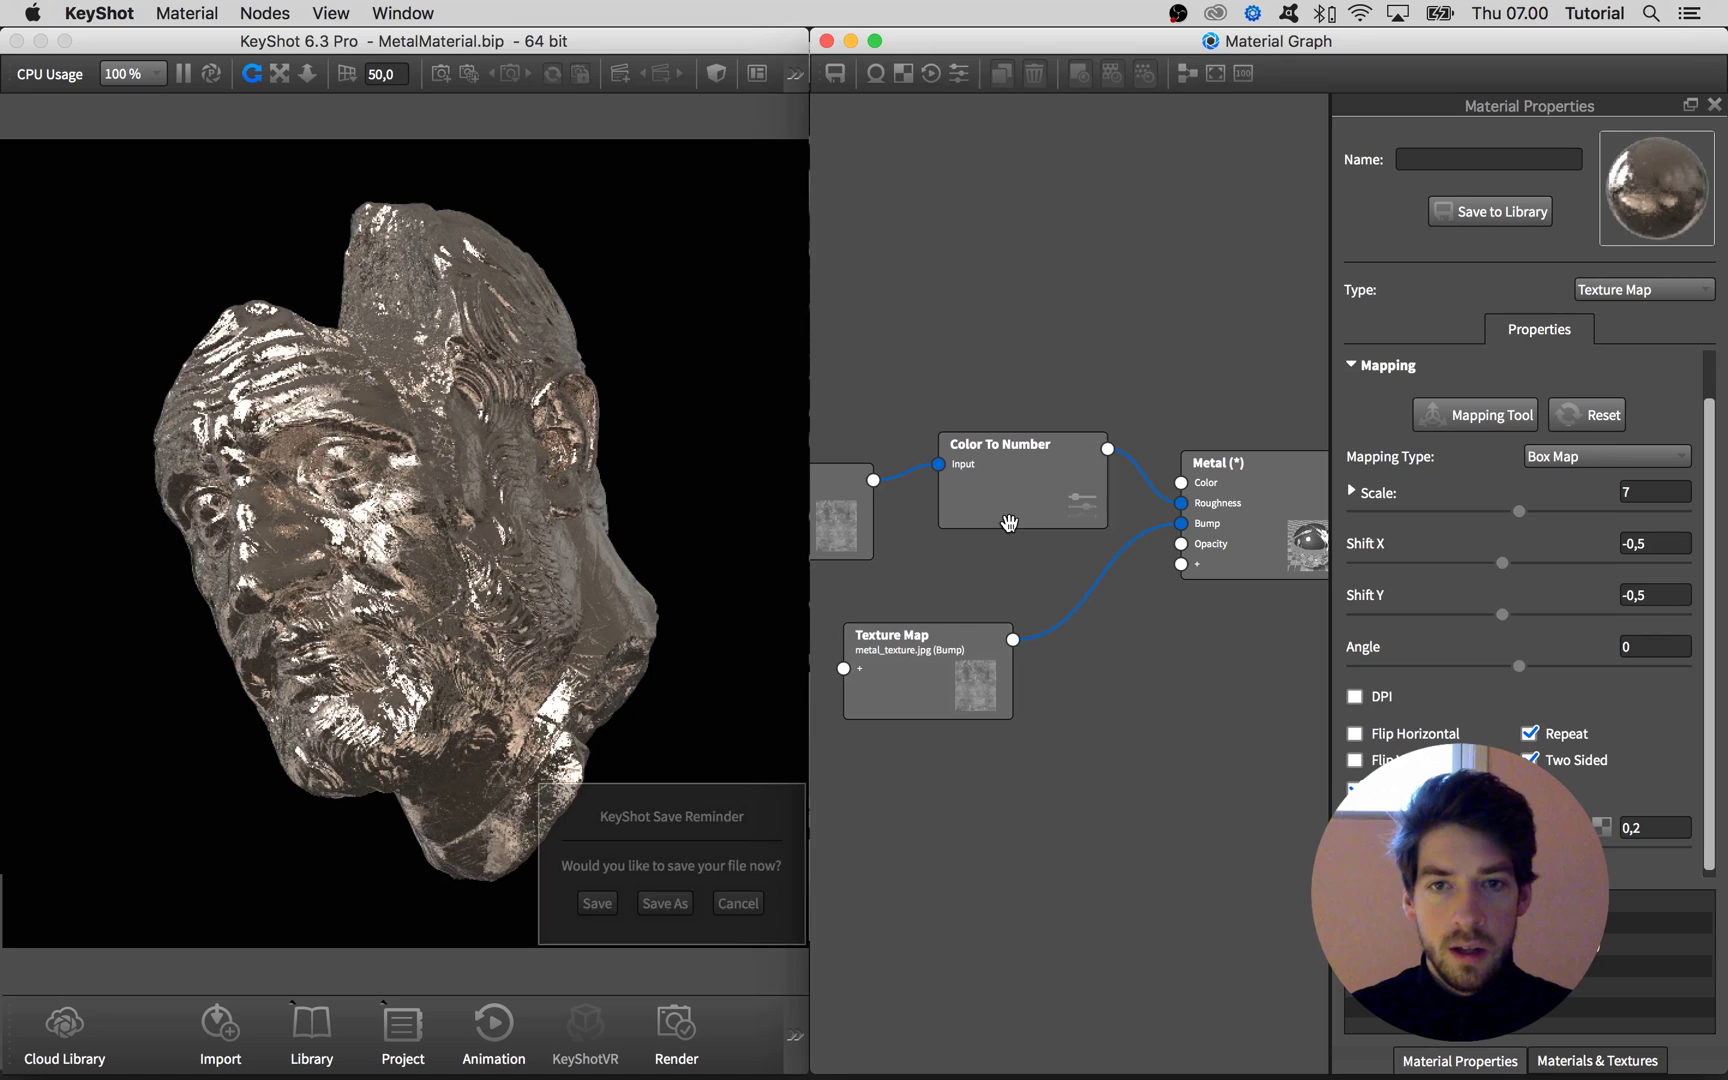
# - Dismiss the save reminder without saving and tidy the texture and Color To Number nodes
pyautogui.moveTo(990, 518); pyautogui.dragTo(989, 487)
pyautogui.click(738, 903)
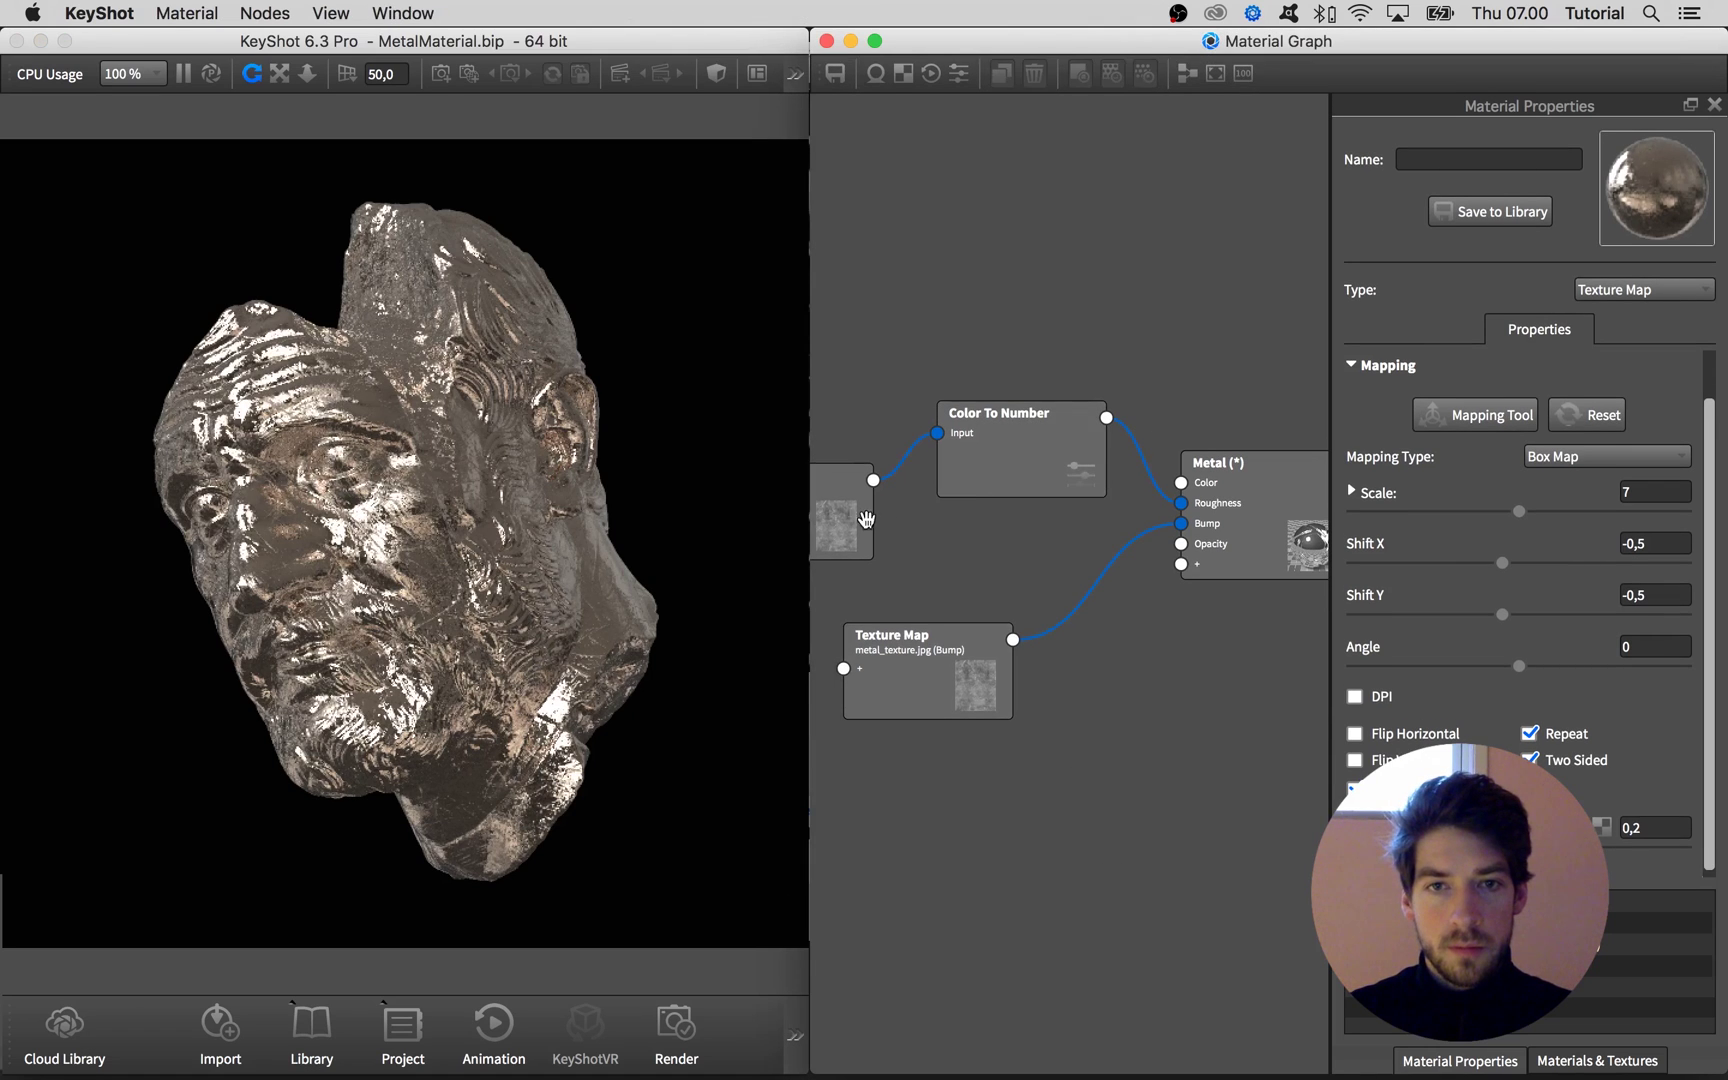
pyautogui.moveTo(860, 514); pyautogui.dragTo(864, 333)
pyautogui.moveTo(977, 400); pyautogui.dragTo(983, 364)
pyautogui.moveTo(960, 680); pyautogui.dragTo(944, 520)
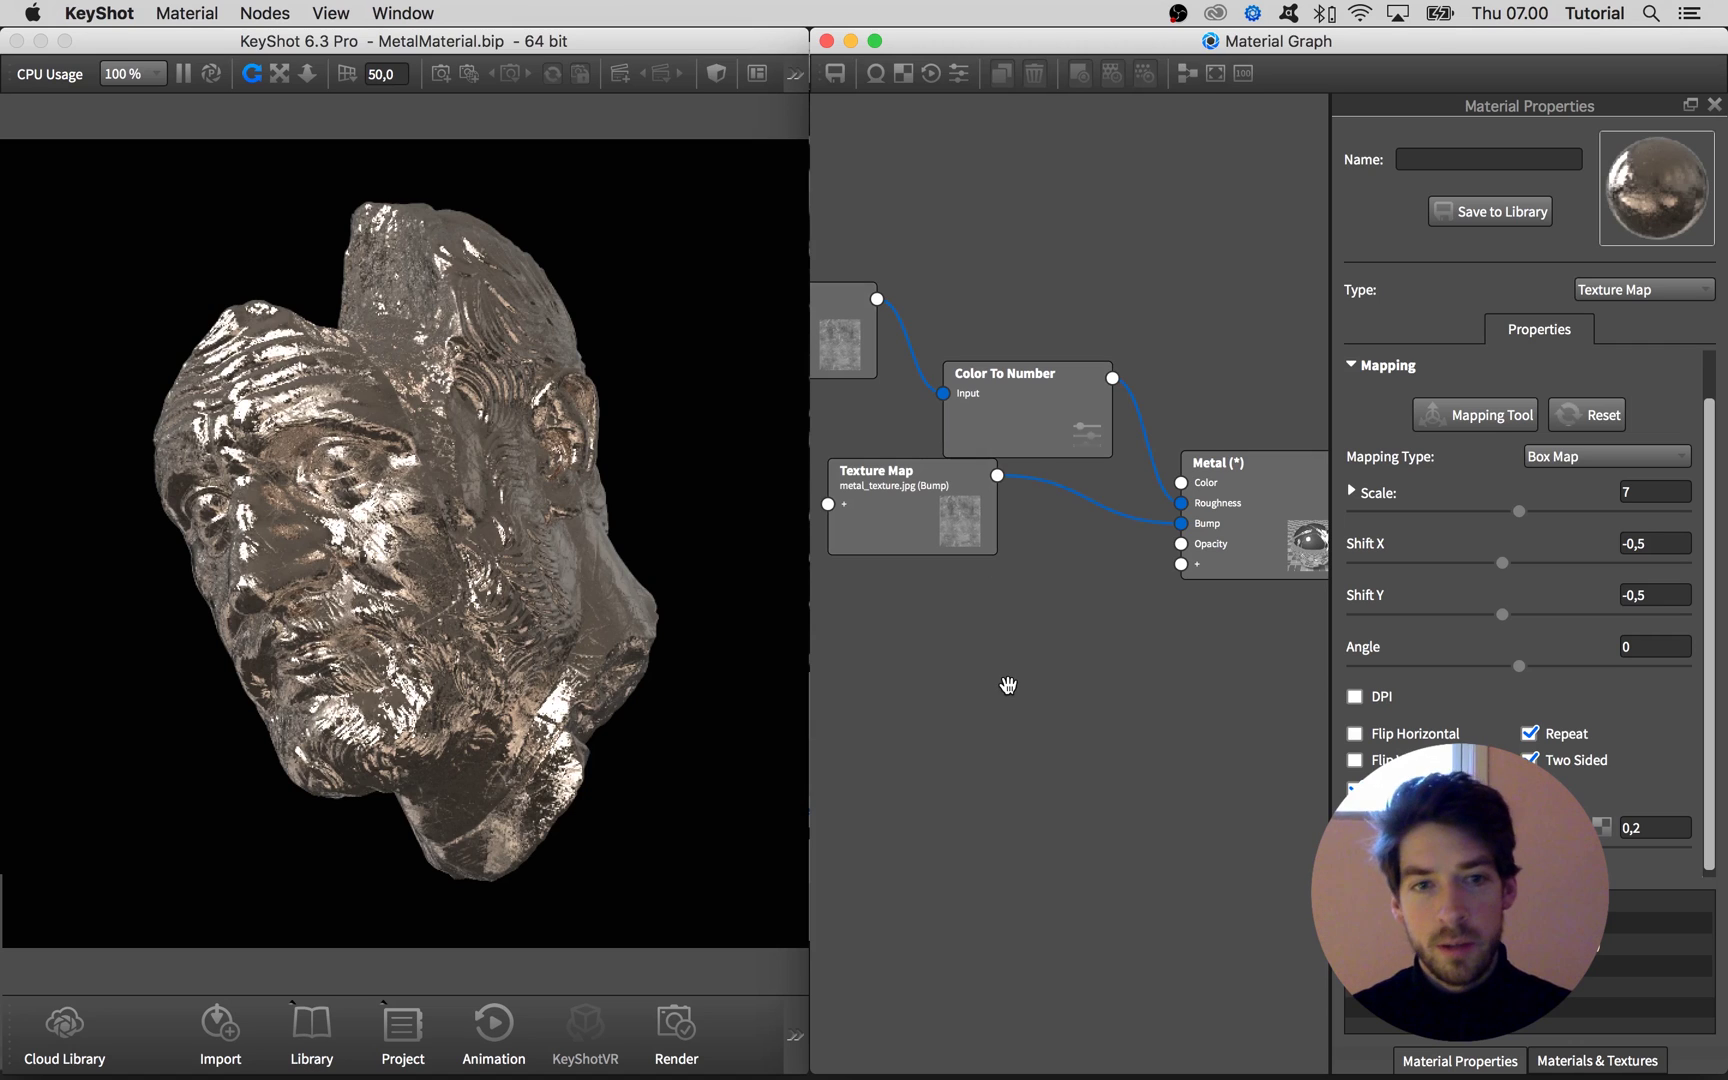
# - Add a Paint material node and connect it to Metal as Label 1
pyautogui.rightClick(1006, 684)
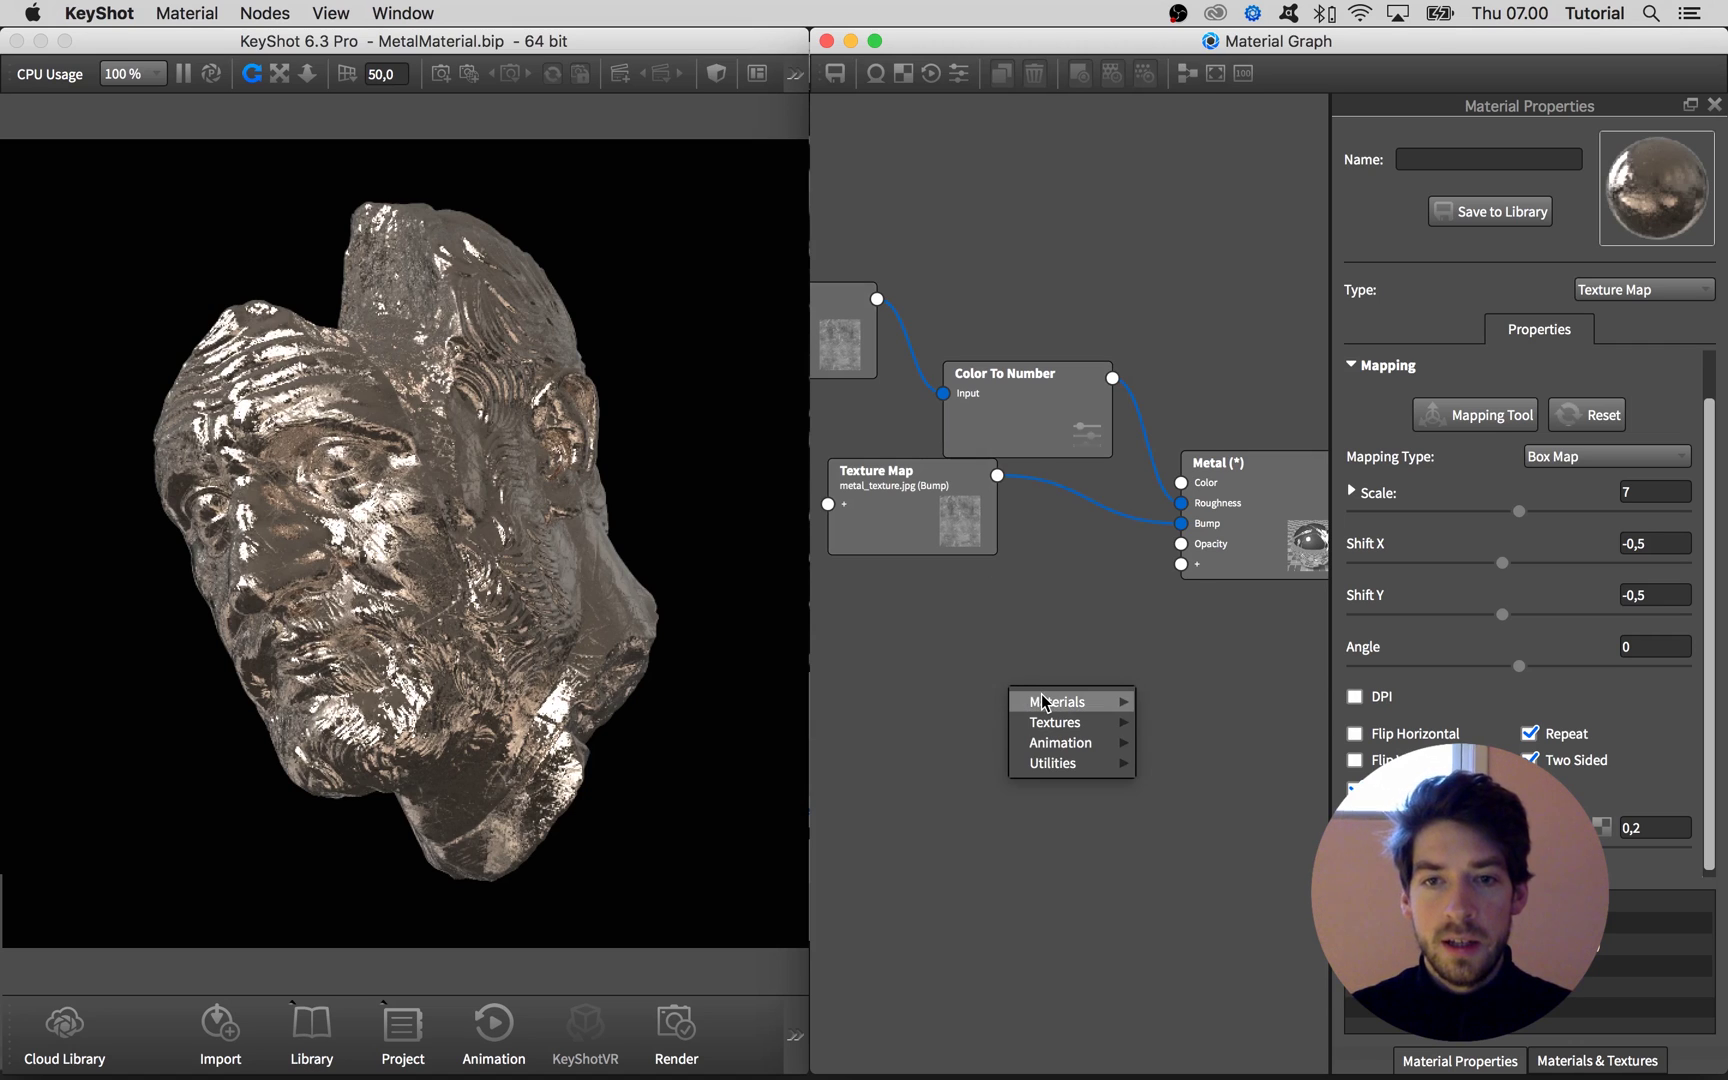
pyautogui.moveTo(1043, 702)
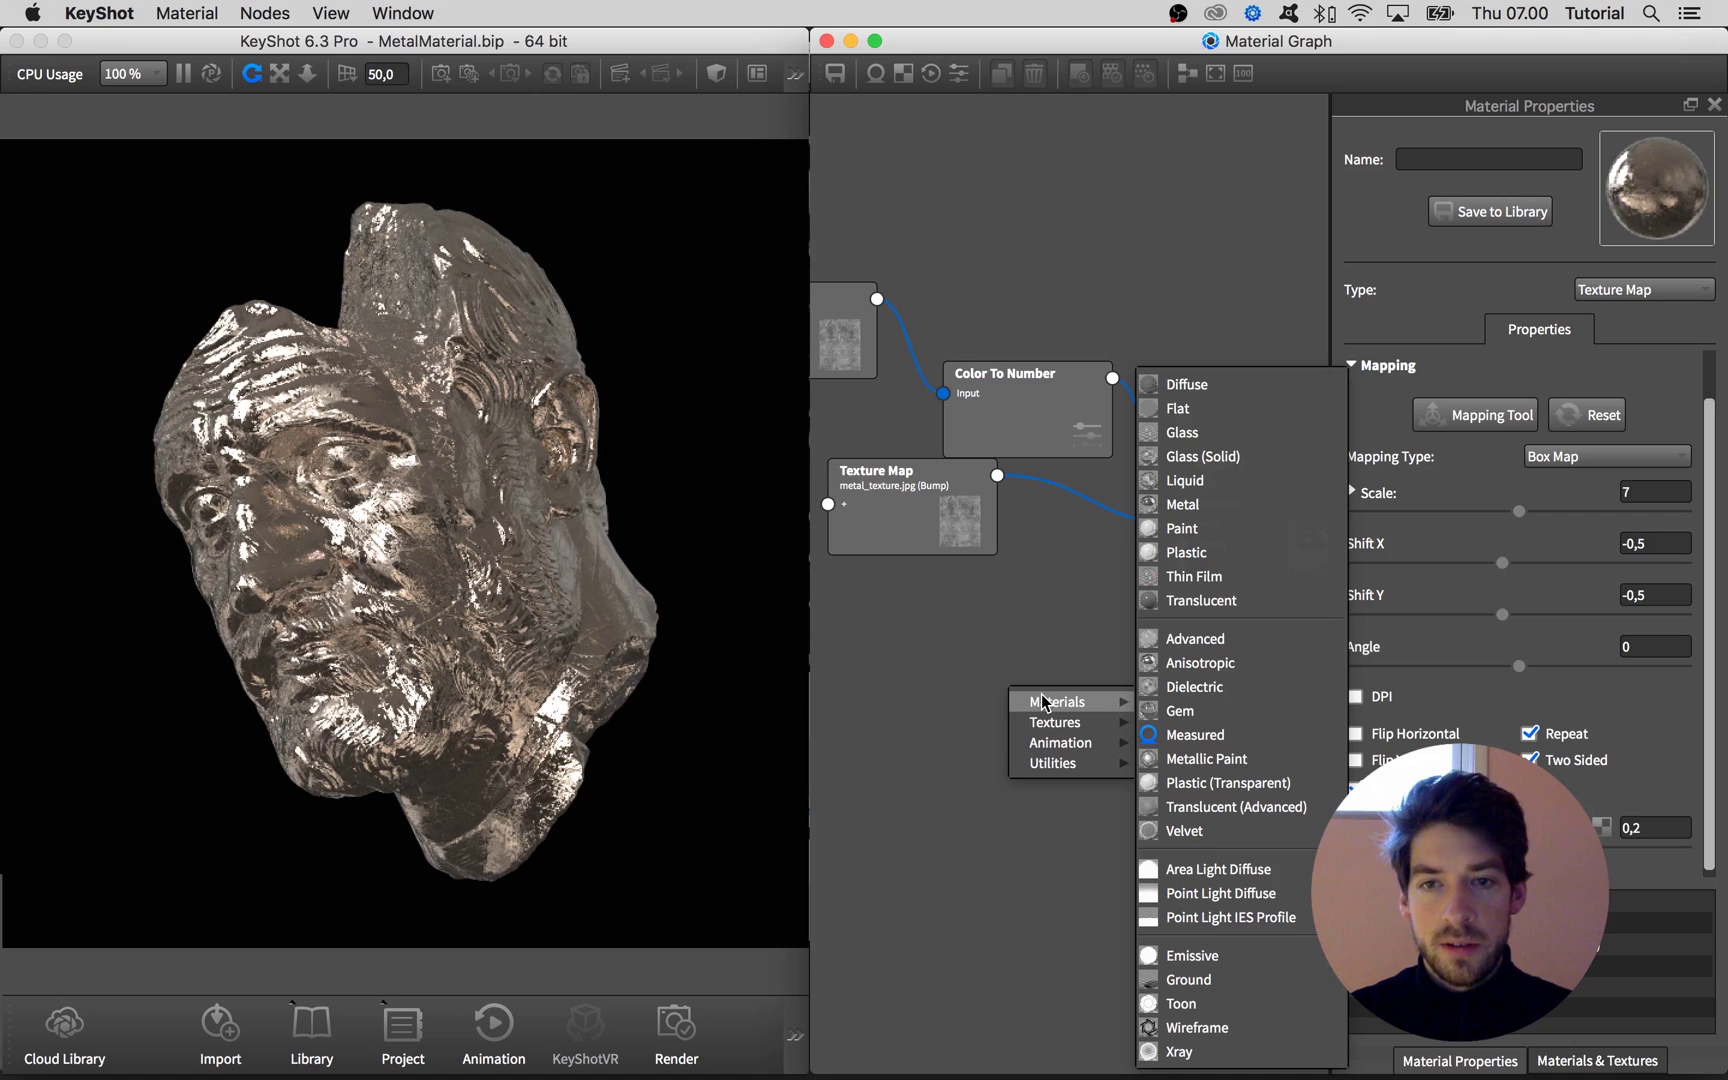
pyautogui.click(1213, 529)
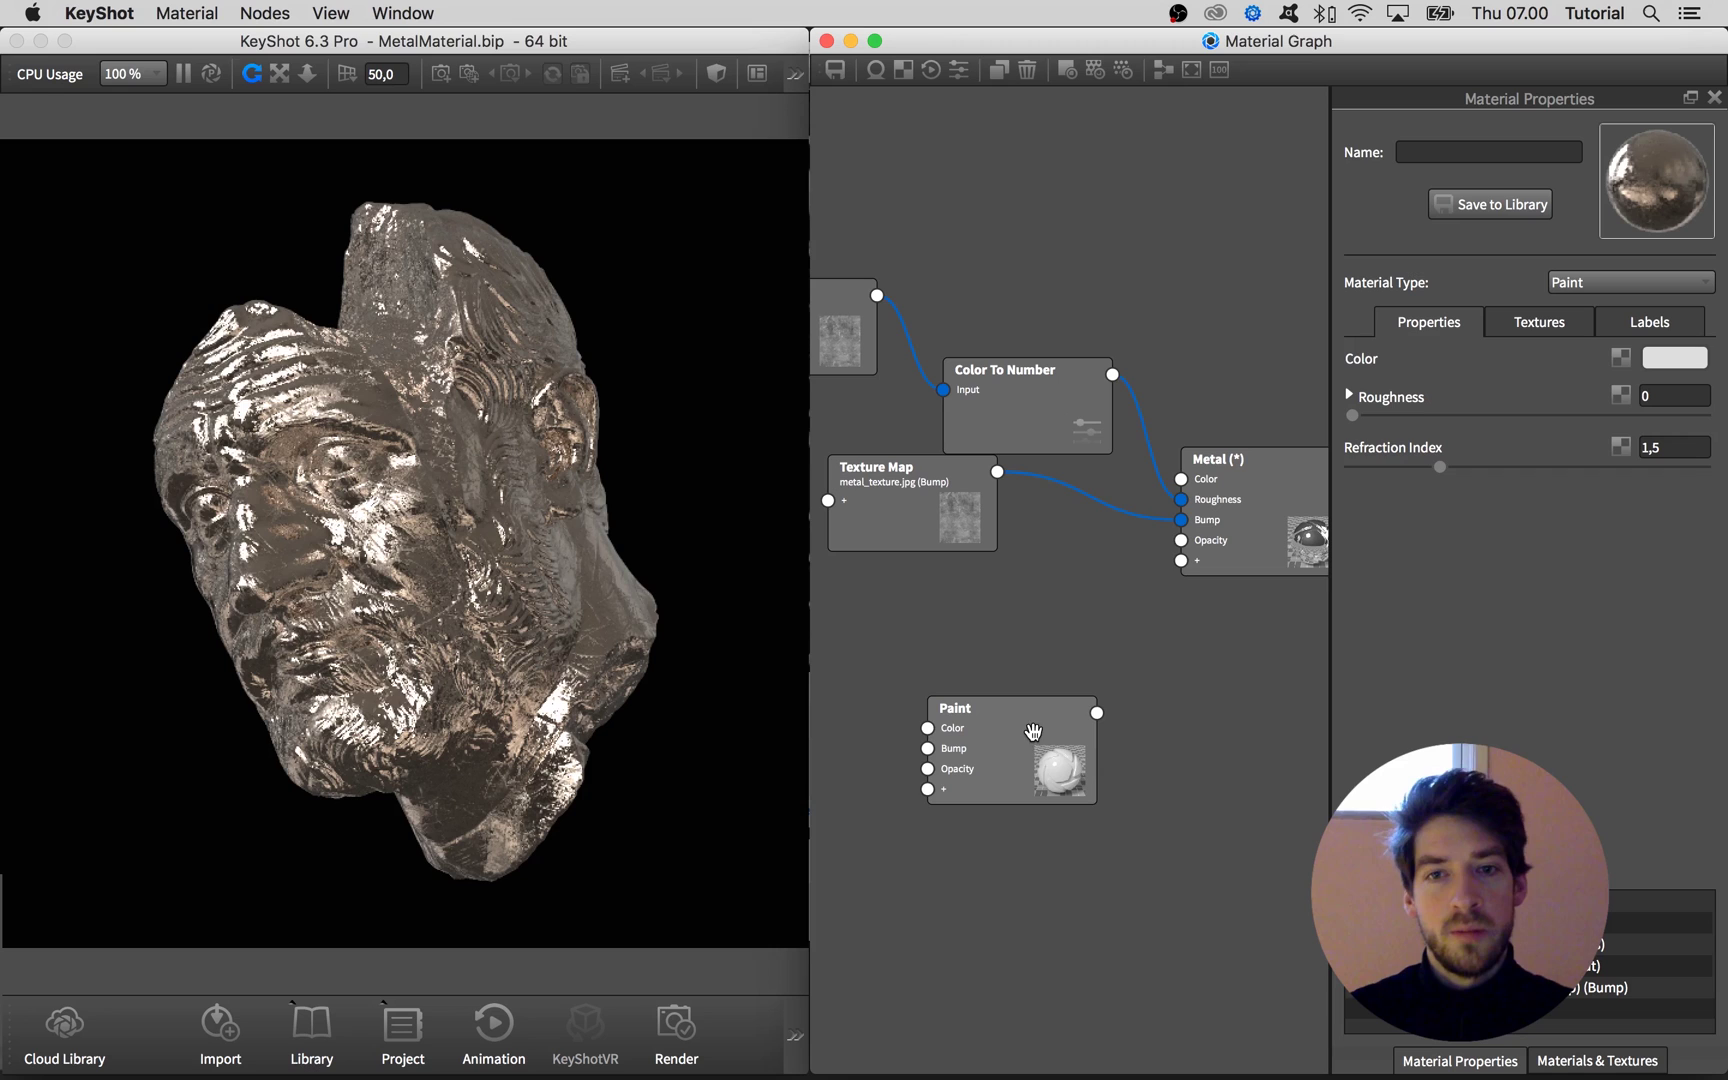
pyautogui.moveTo(1060, 727)
pyautogui.mouseDown()
pyautogui.moveTo(1040, 720)
pyautogui.moveTo(1182, 564)
pyautogui.mouseUp()
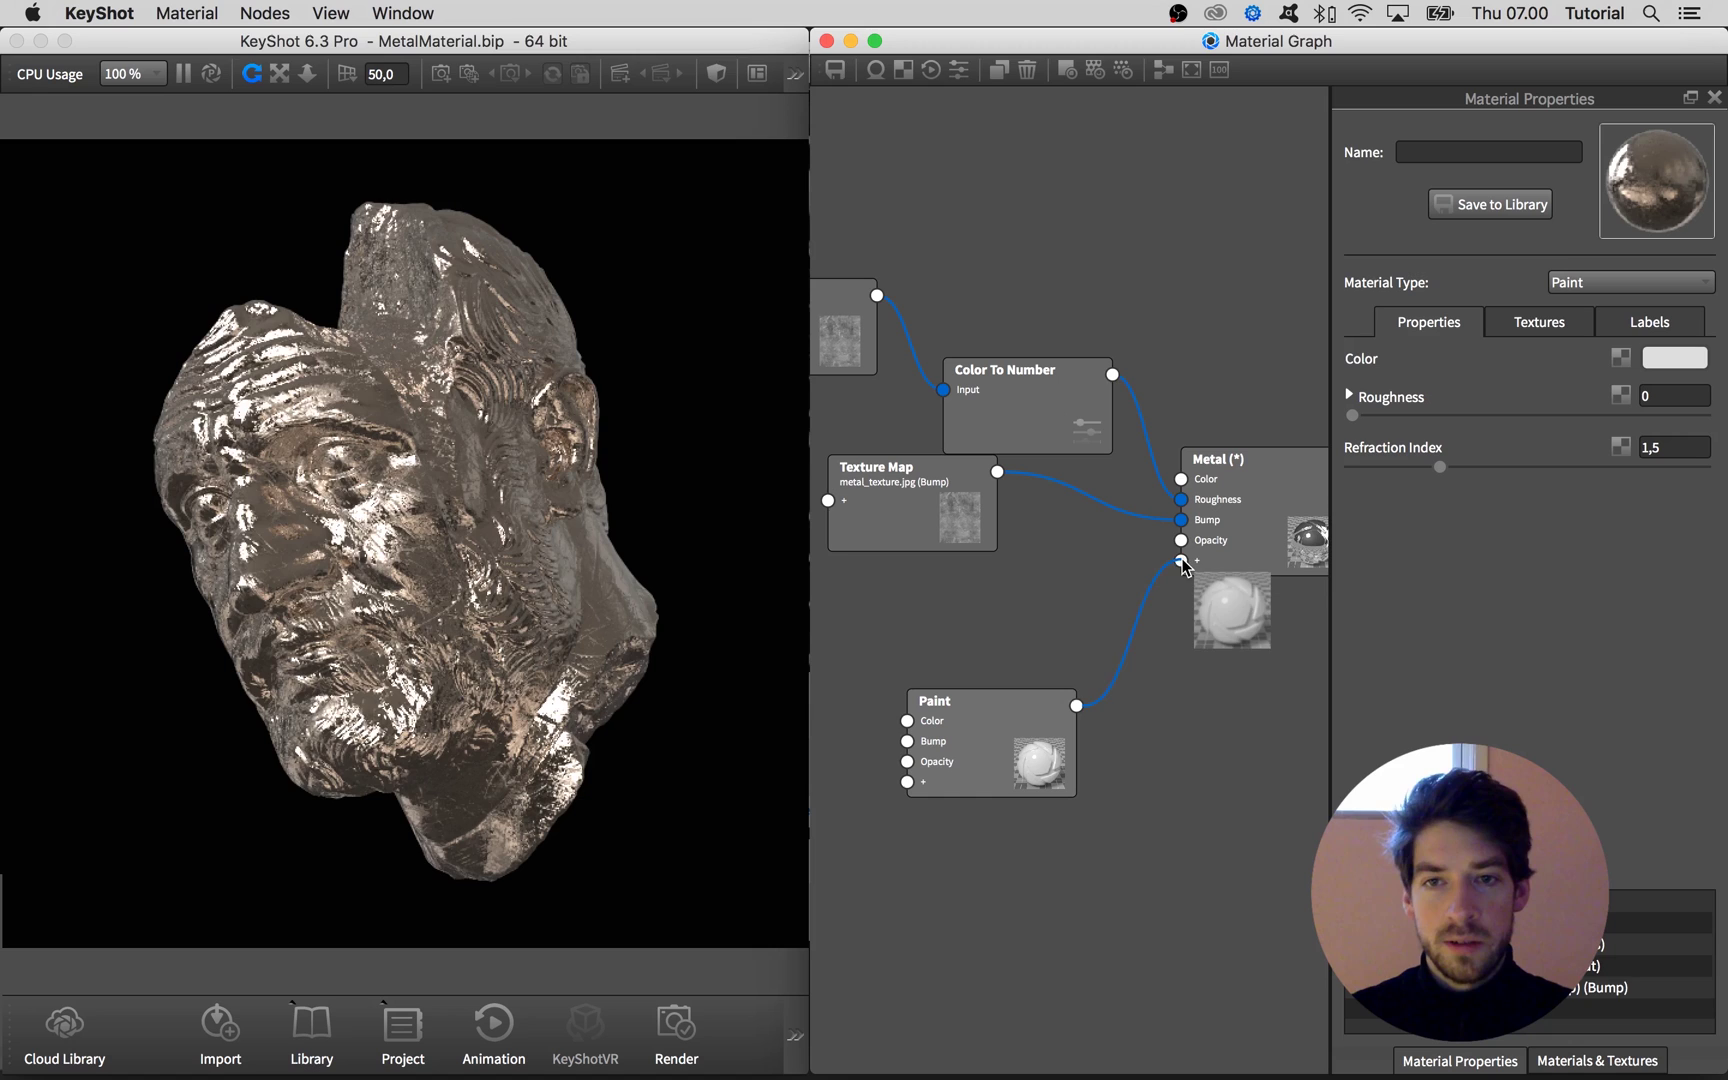
pyautogui.moveTo(1055, 745); pyautogui.dragTo(1080, 708)
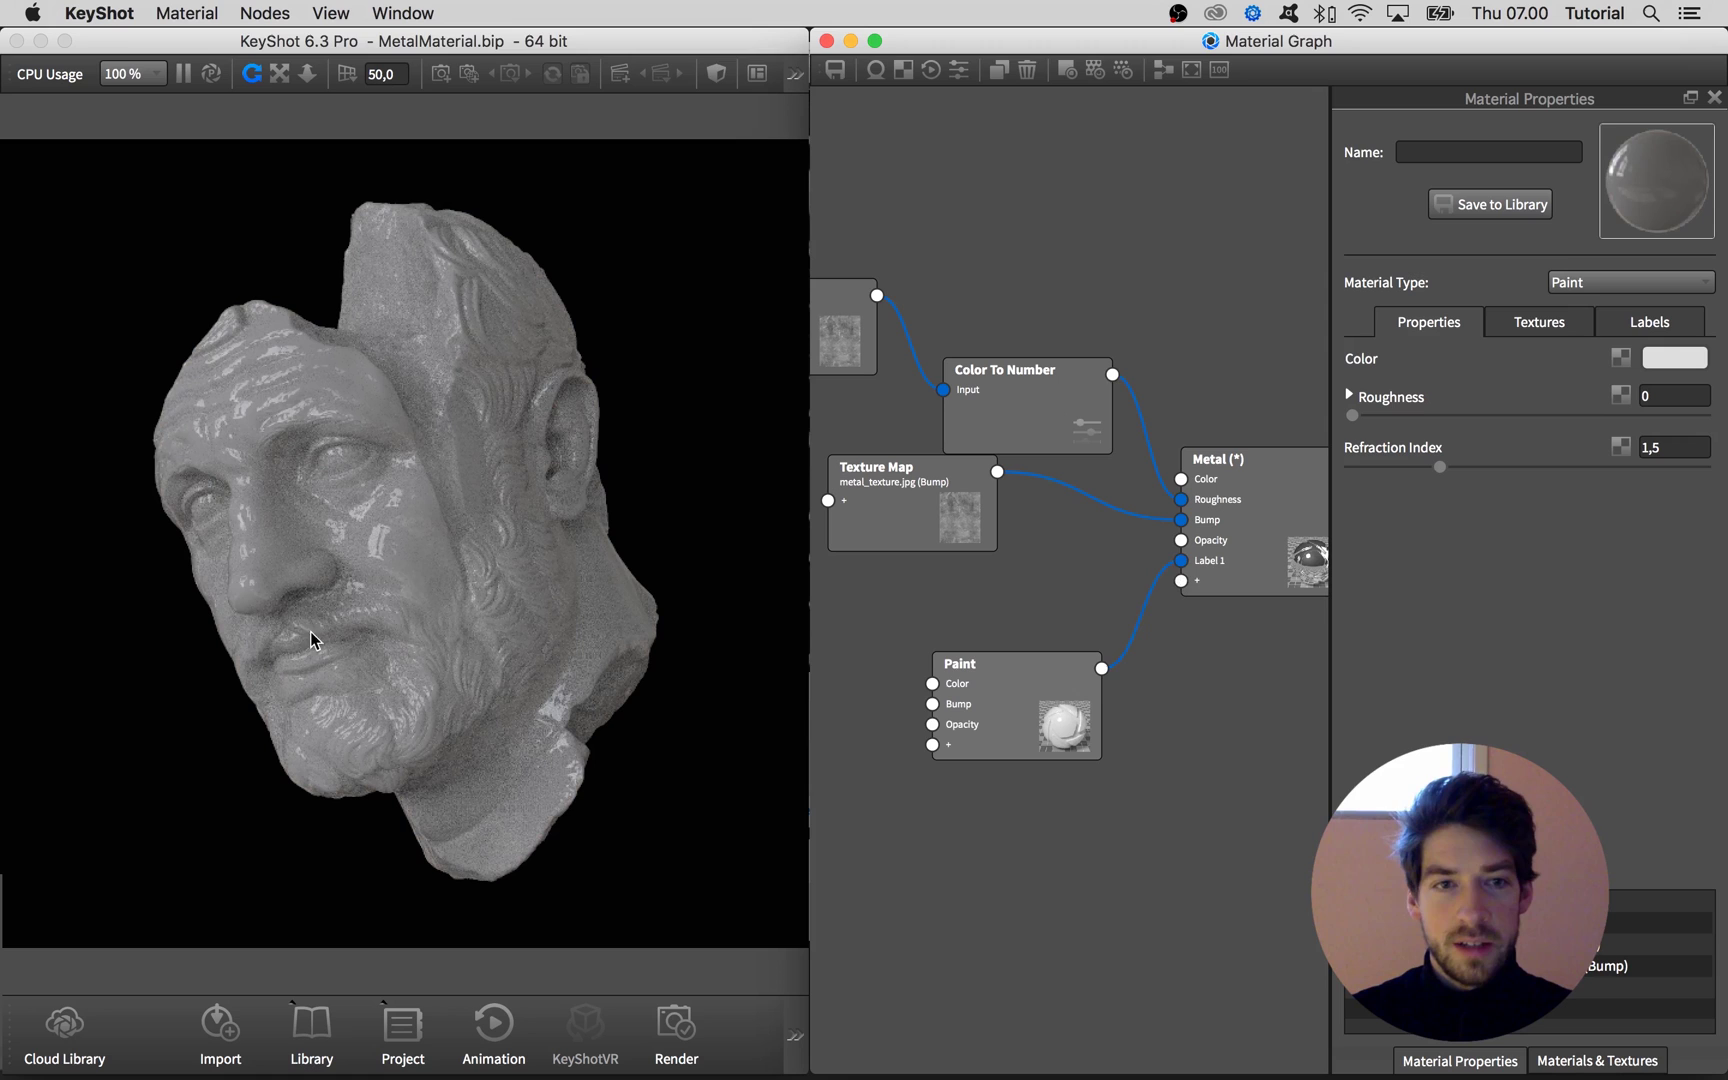
# - Rearrange the Metal and Paint nodes in the graph
pyautogui.moveTo(994, 704); pyautogui.dragTo(980, 700)
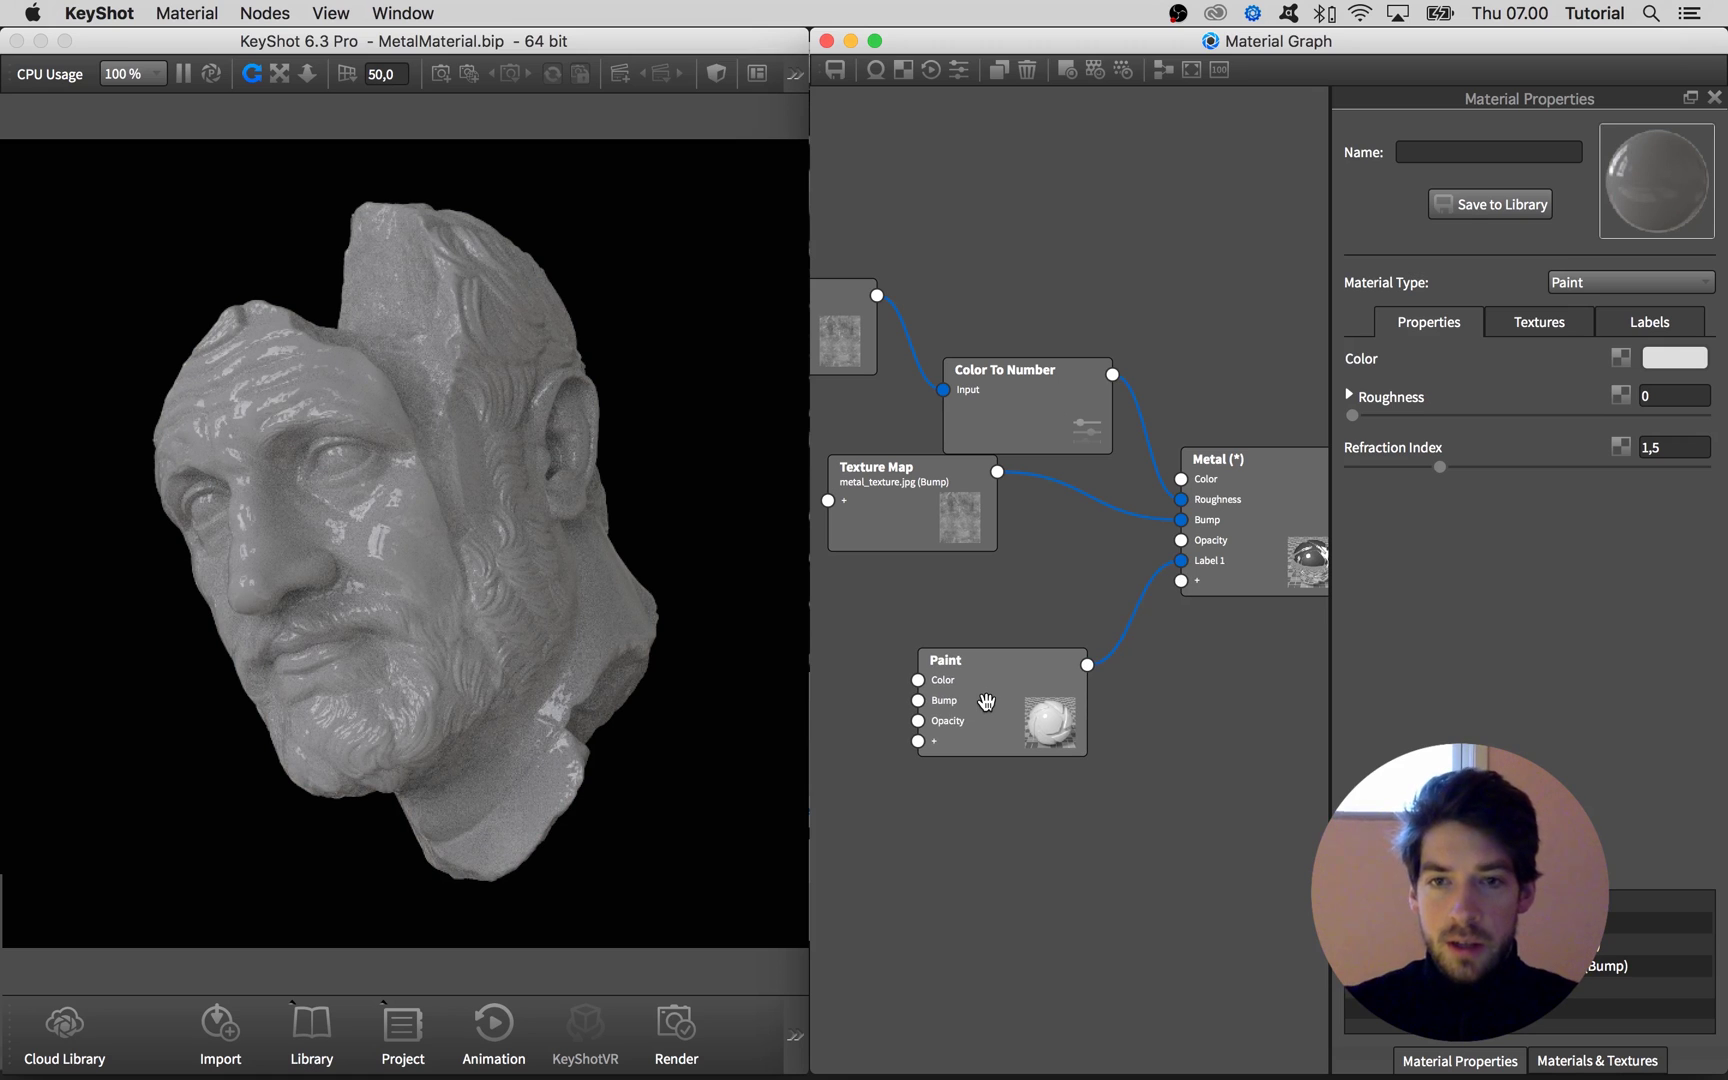
pyautogui.moveTo(1226, 557); pyautogui.dragTo(1317, 498)
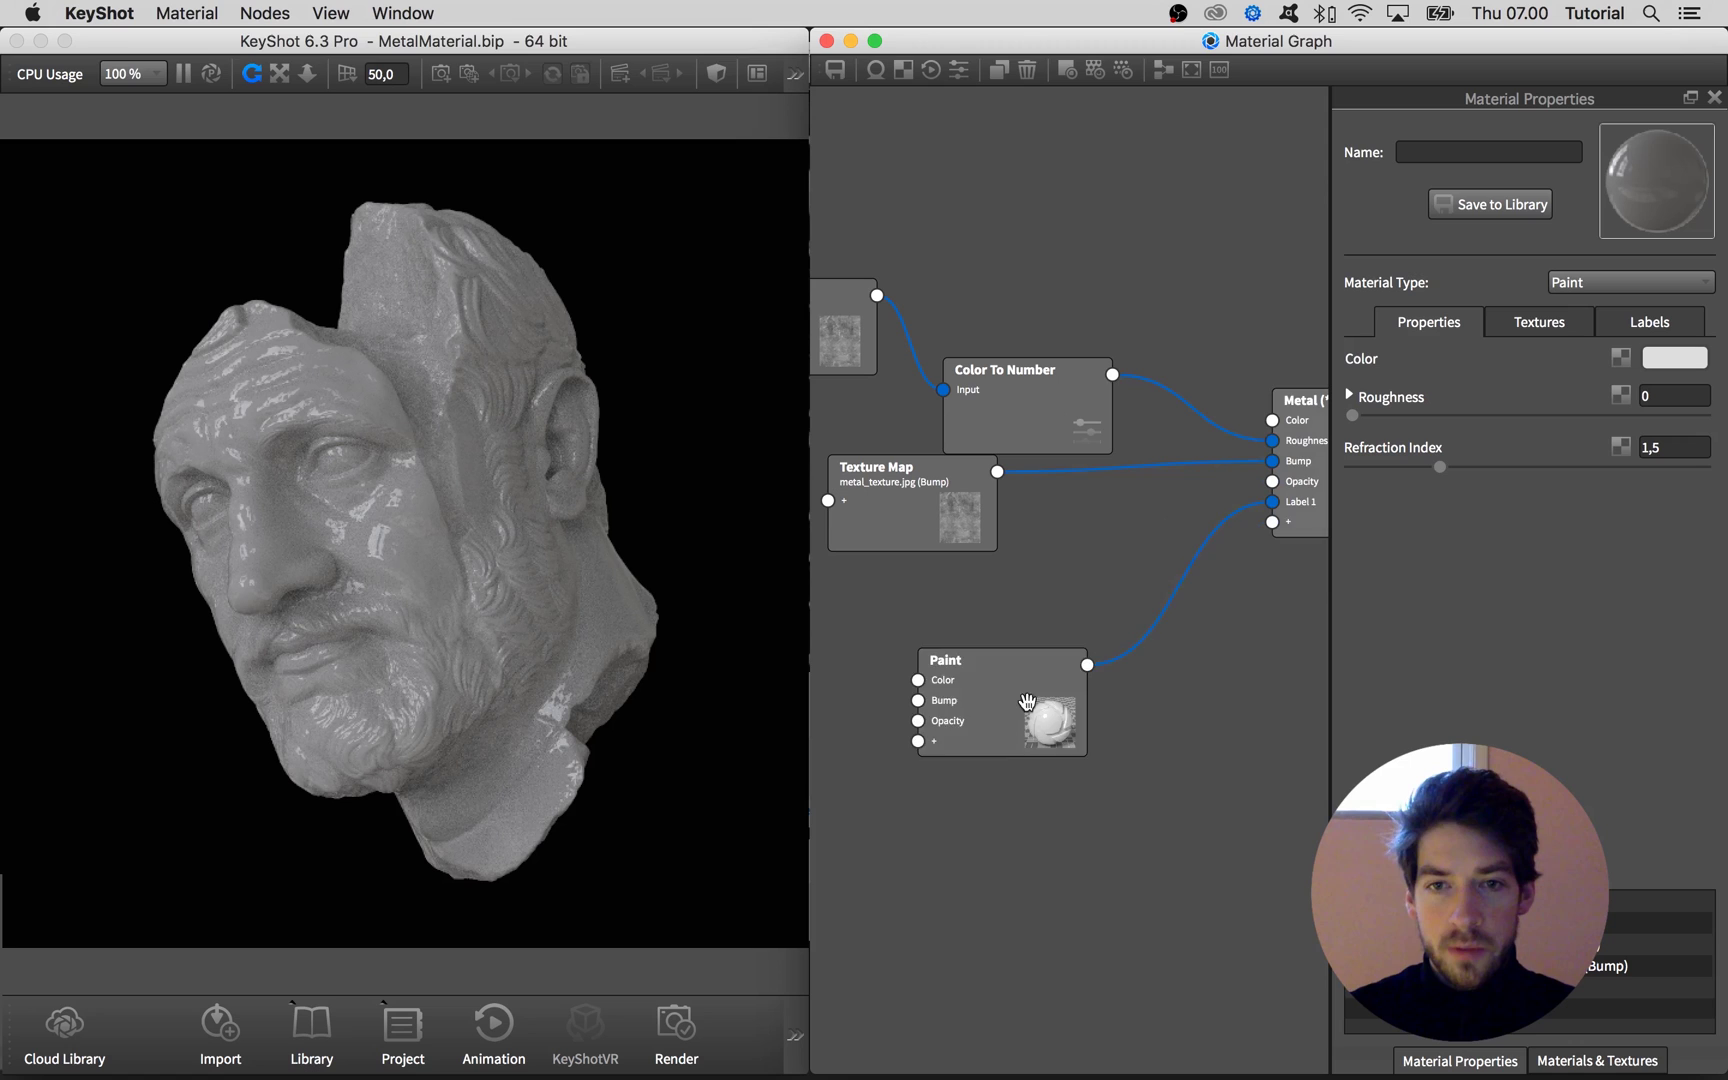
pyautogui.moveTo(1021, 701)
pyautogui.mouseDown()
pyautogui.moveTo(1186, 678)
pyautogui.moveTo(1138, 664)
pyautogui.mouseUp()
pyautogui.moveTo(1308, 524); pyautogui.dragTo(1342, 536)
pyautogui.moveTo(1165, 681)
pyautogui.mouseDown()
pyautogui.moveTo(1205, 662)
pyautogui.moveTo(1188, 657)
pyautogui.mouseUp()
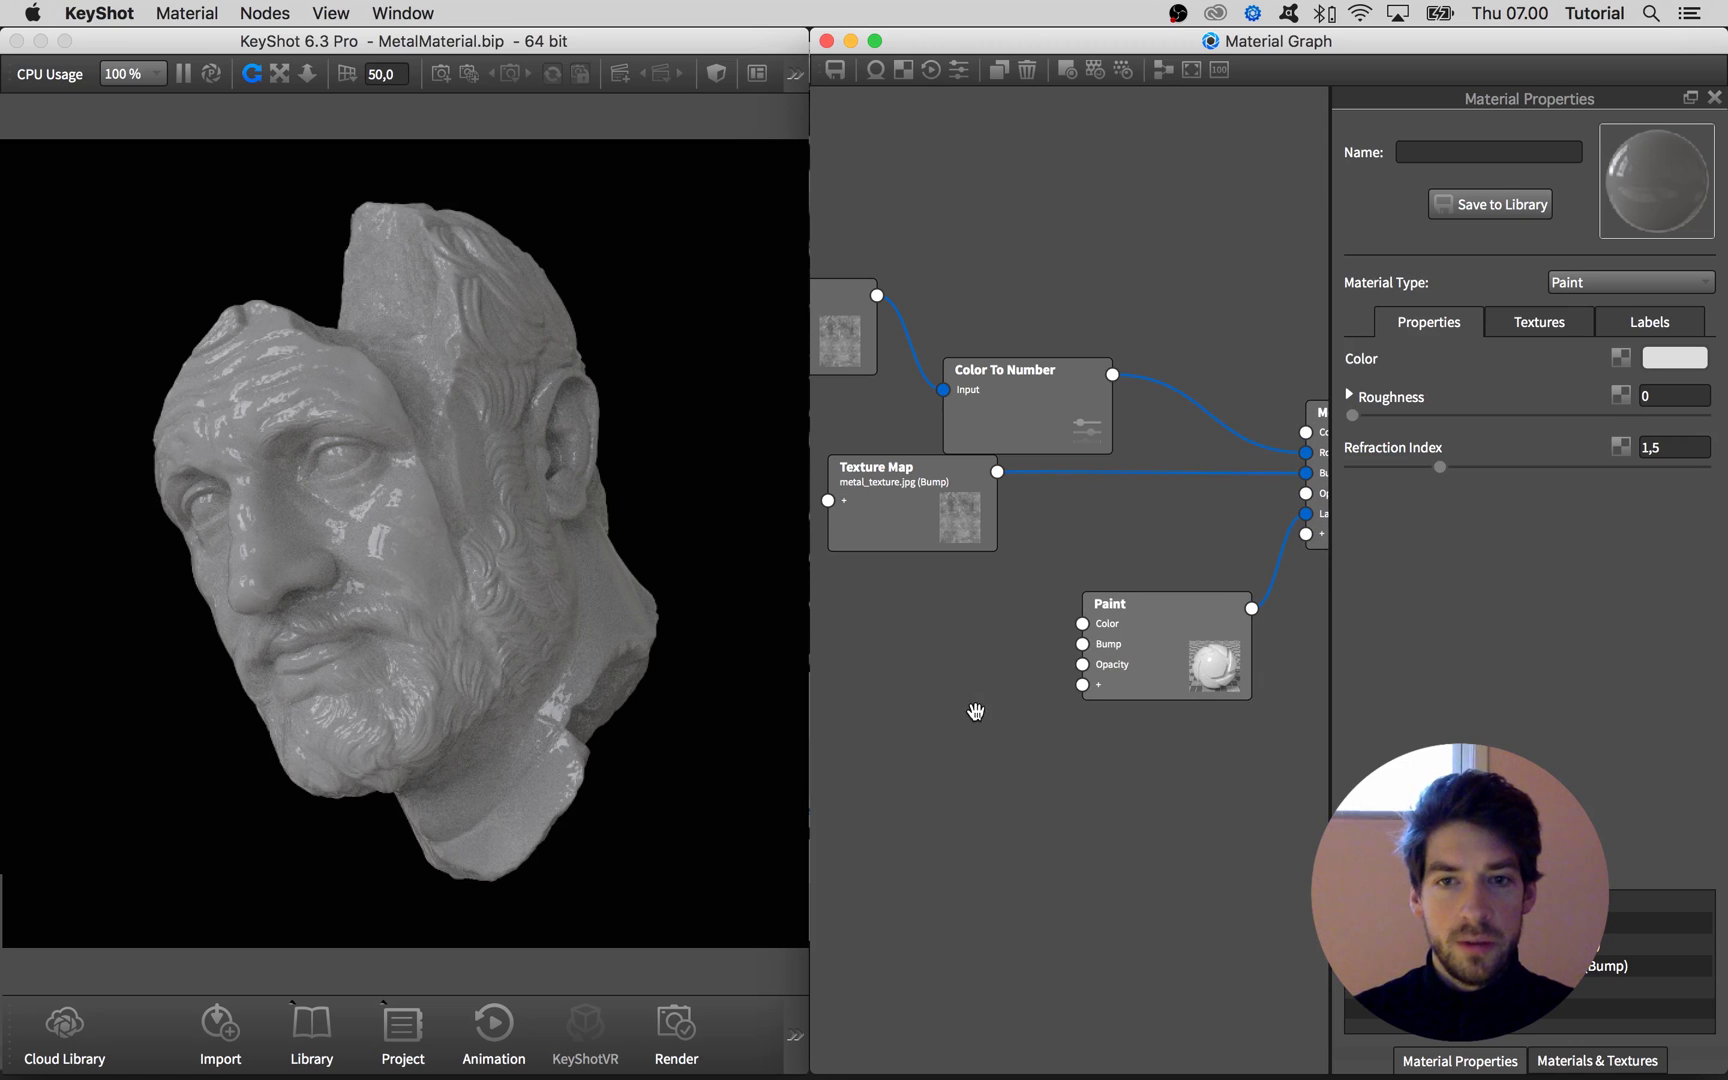
# - Find the RUST texture in the Textures library and wire RUST.png into the Paint node's Color
pyautogui.click(545, 50)
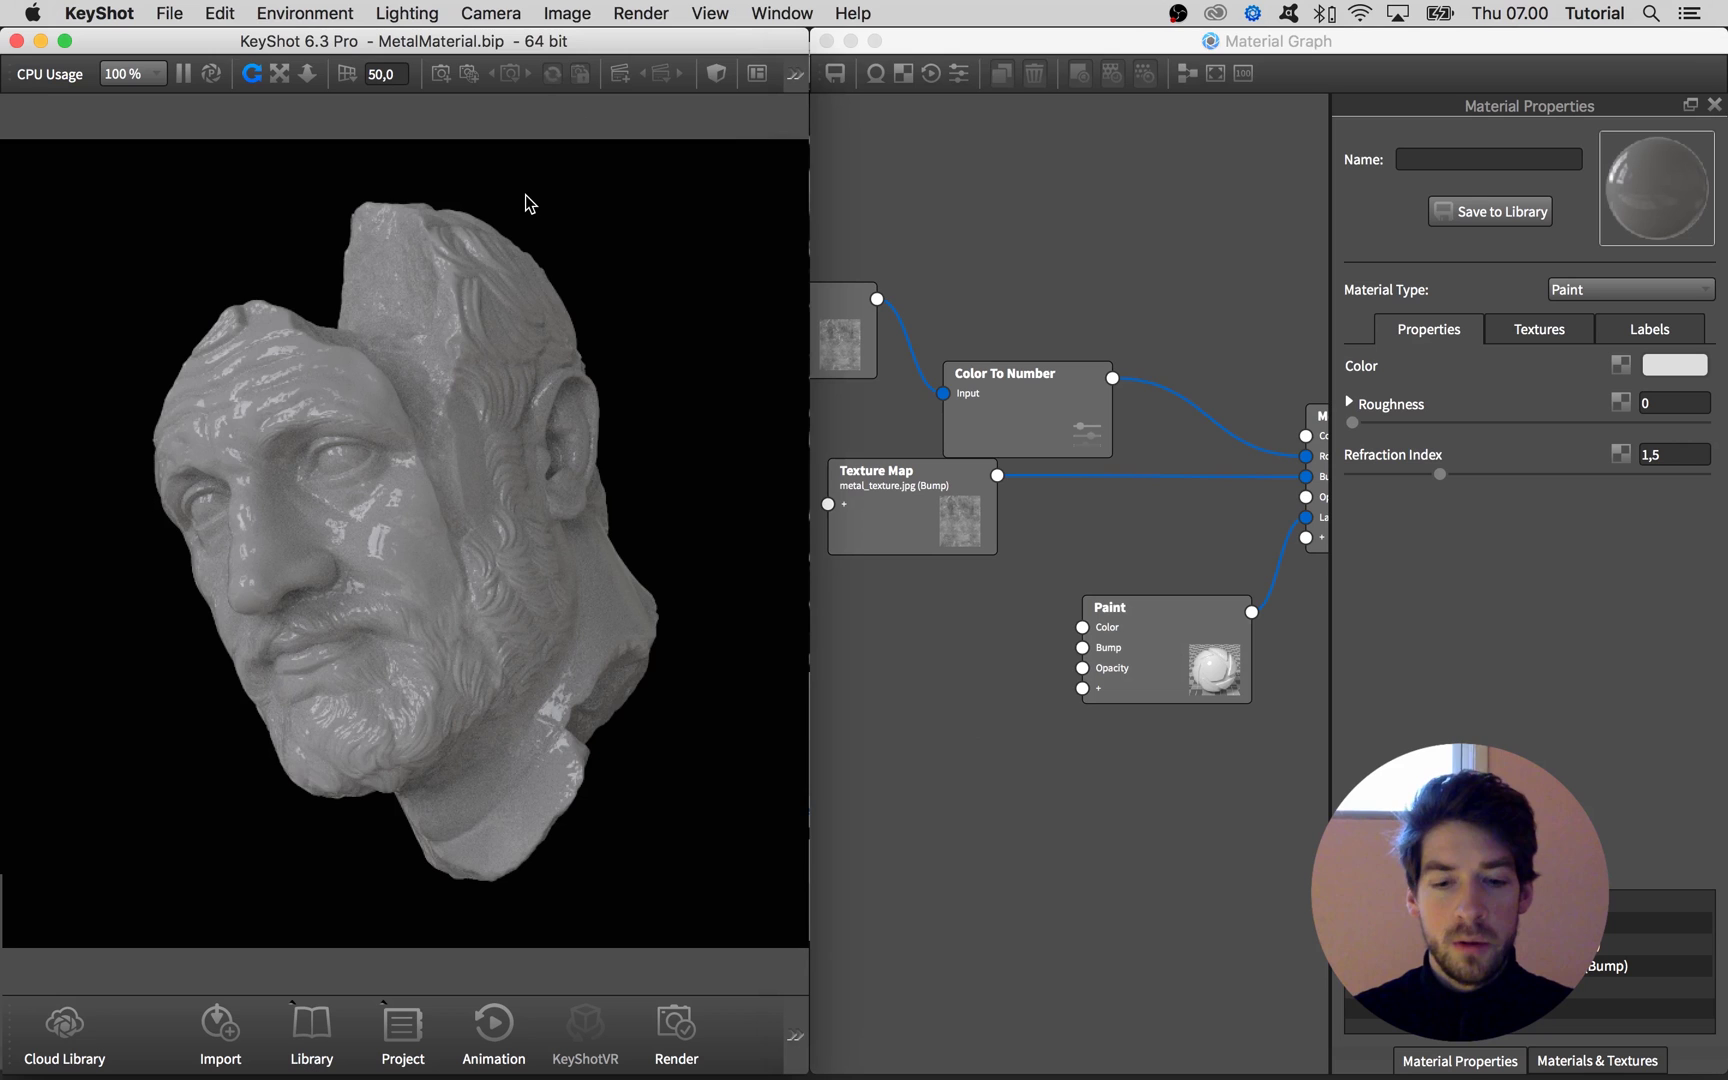
pyautogui.press('space')
pyautogui.press('space')
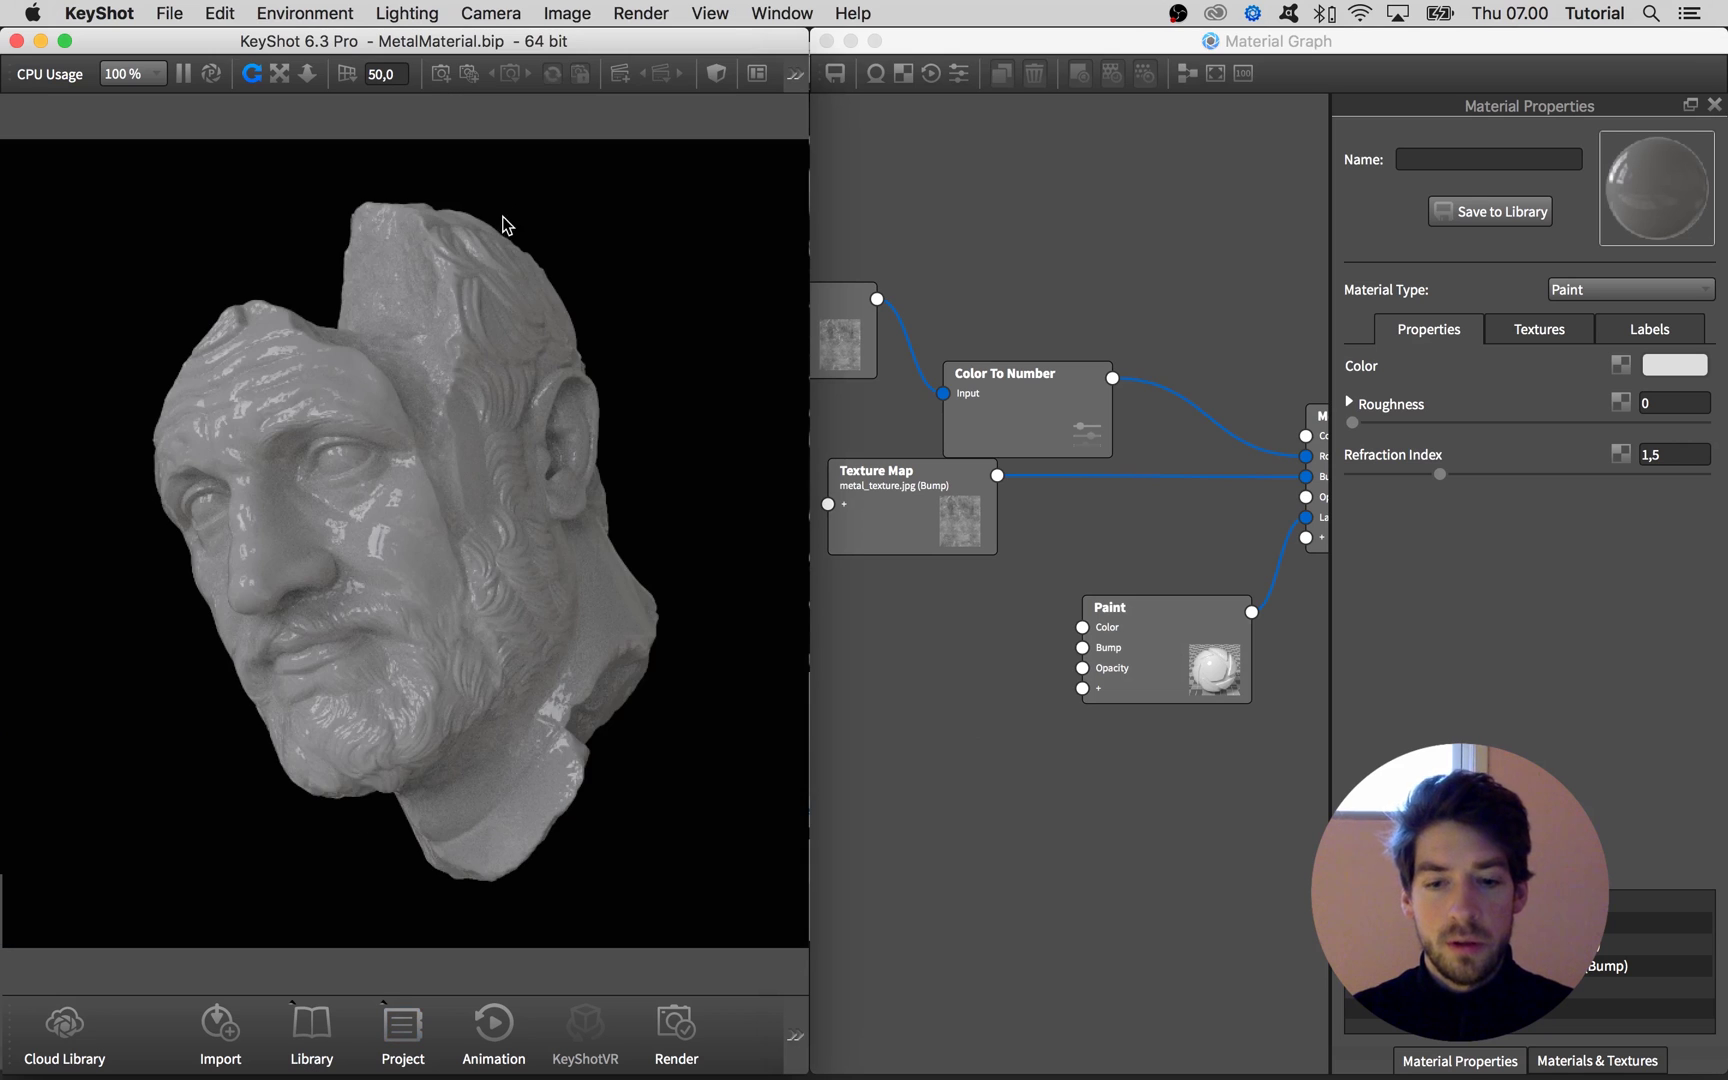
pyautogui.press('m')
pyautogui.click(368, 146)
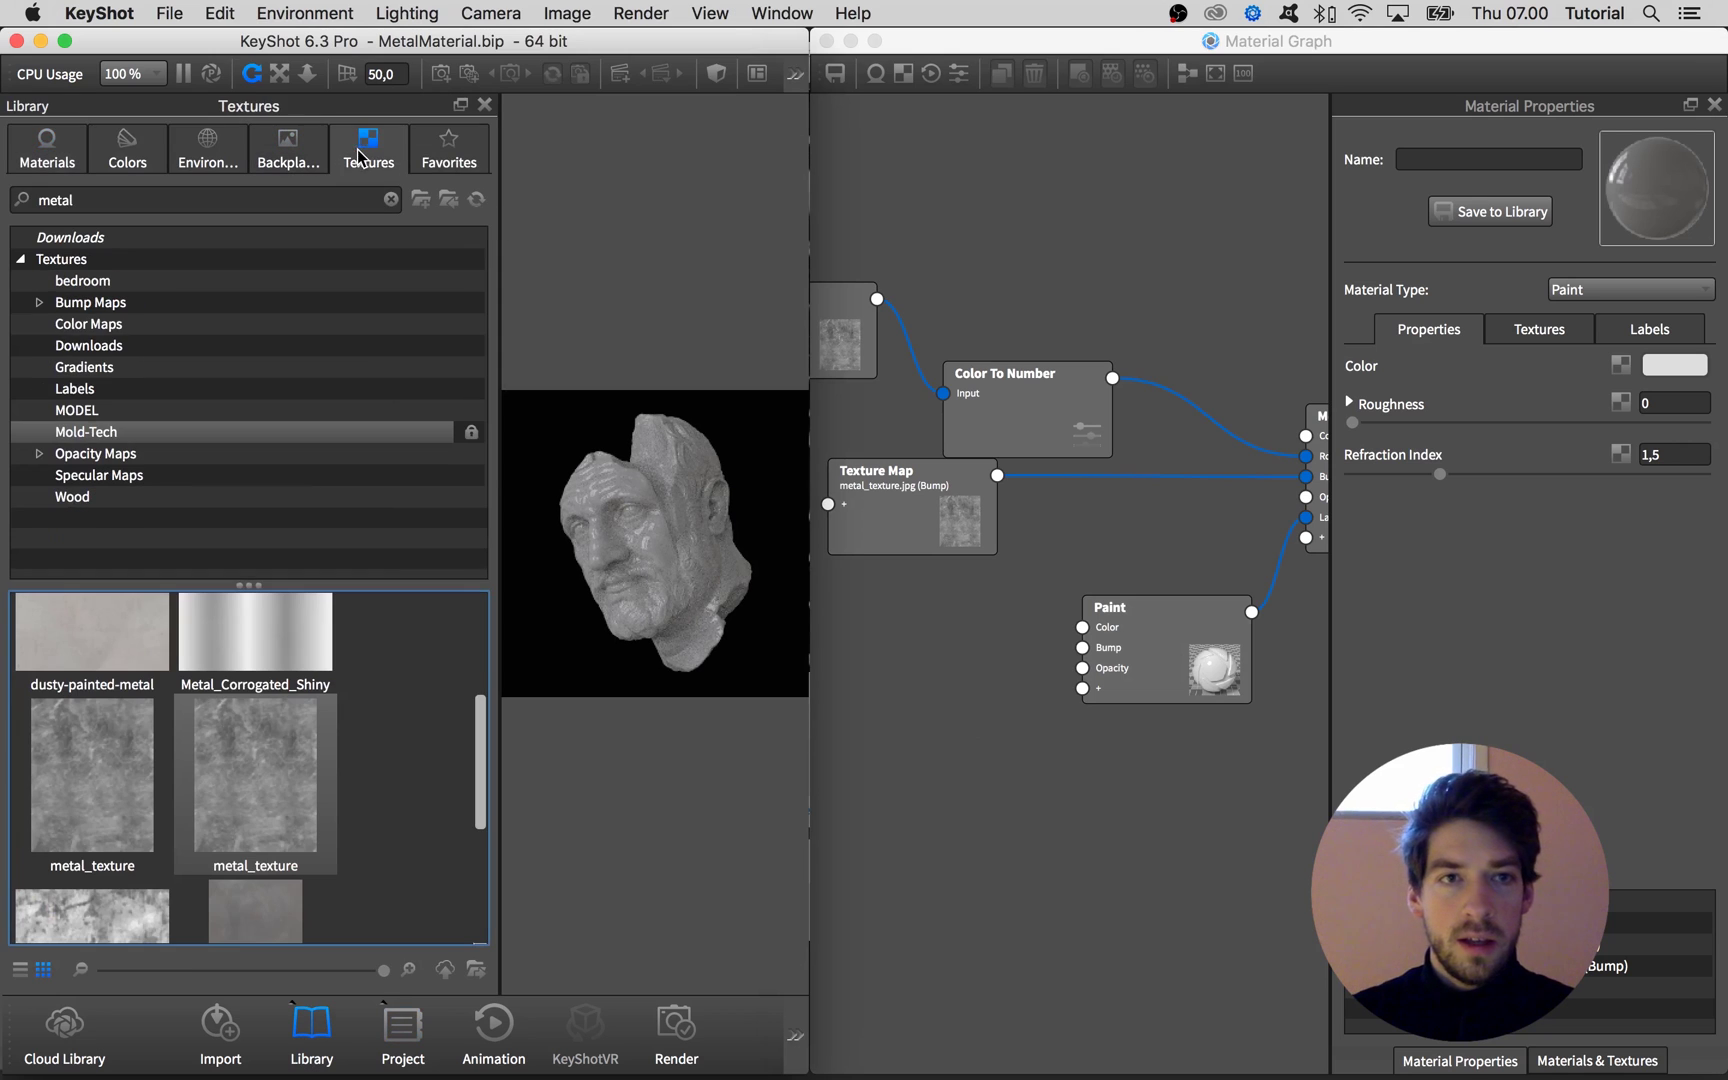
pyautogui.click(300, 196)
pyautogui.write('rust')
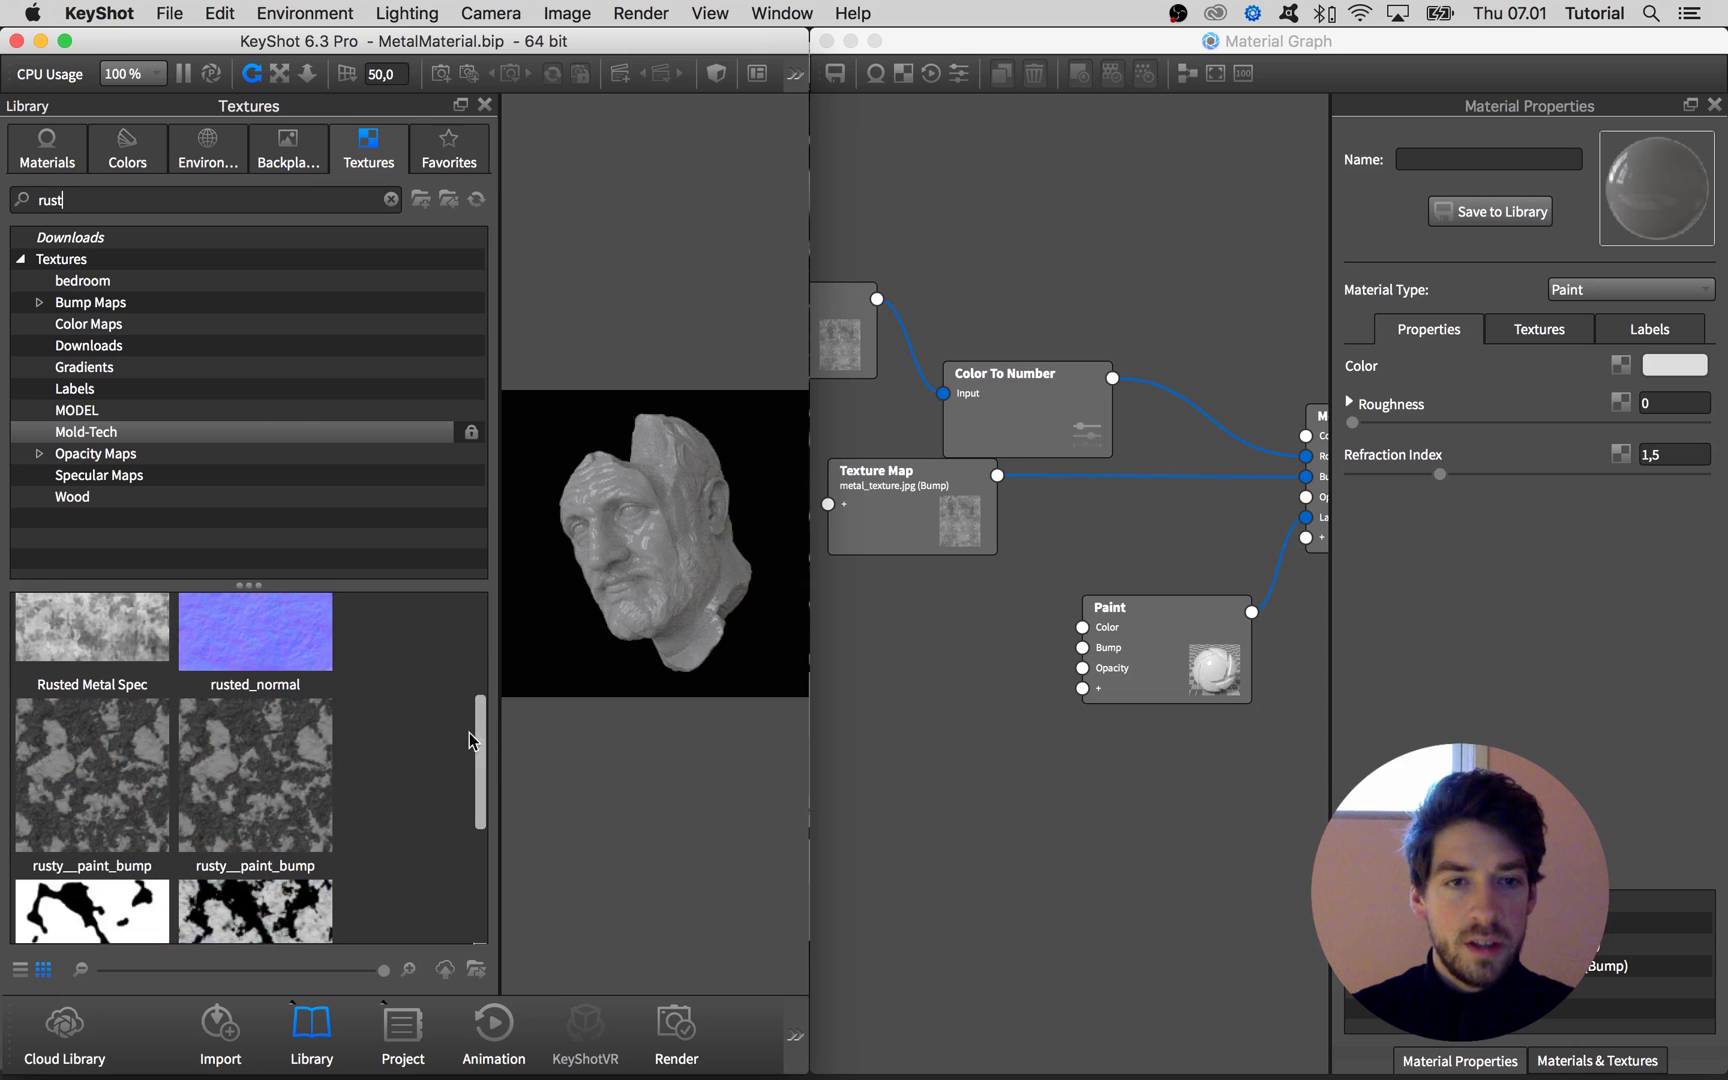
pyautogui.moveTo(472, 738); pyautogui.dragTo(478, 625)
pyautogui.click(97, 680)
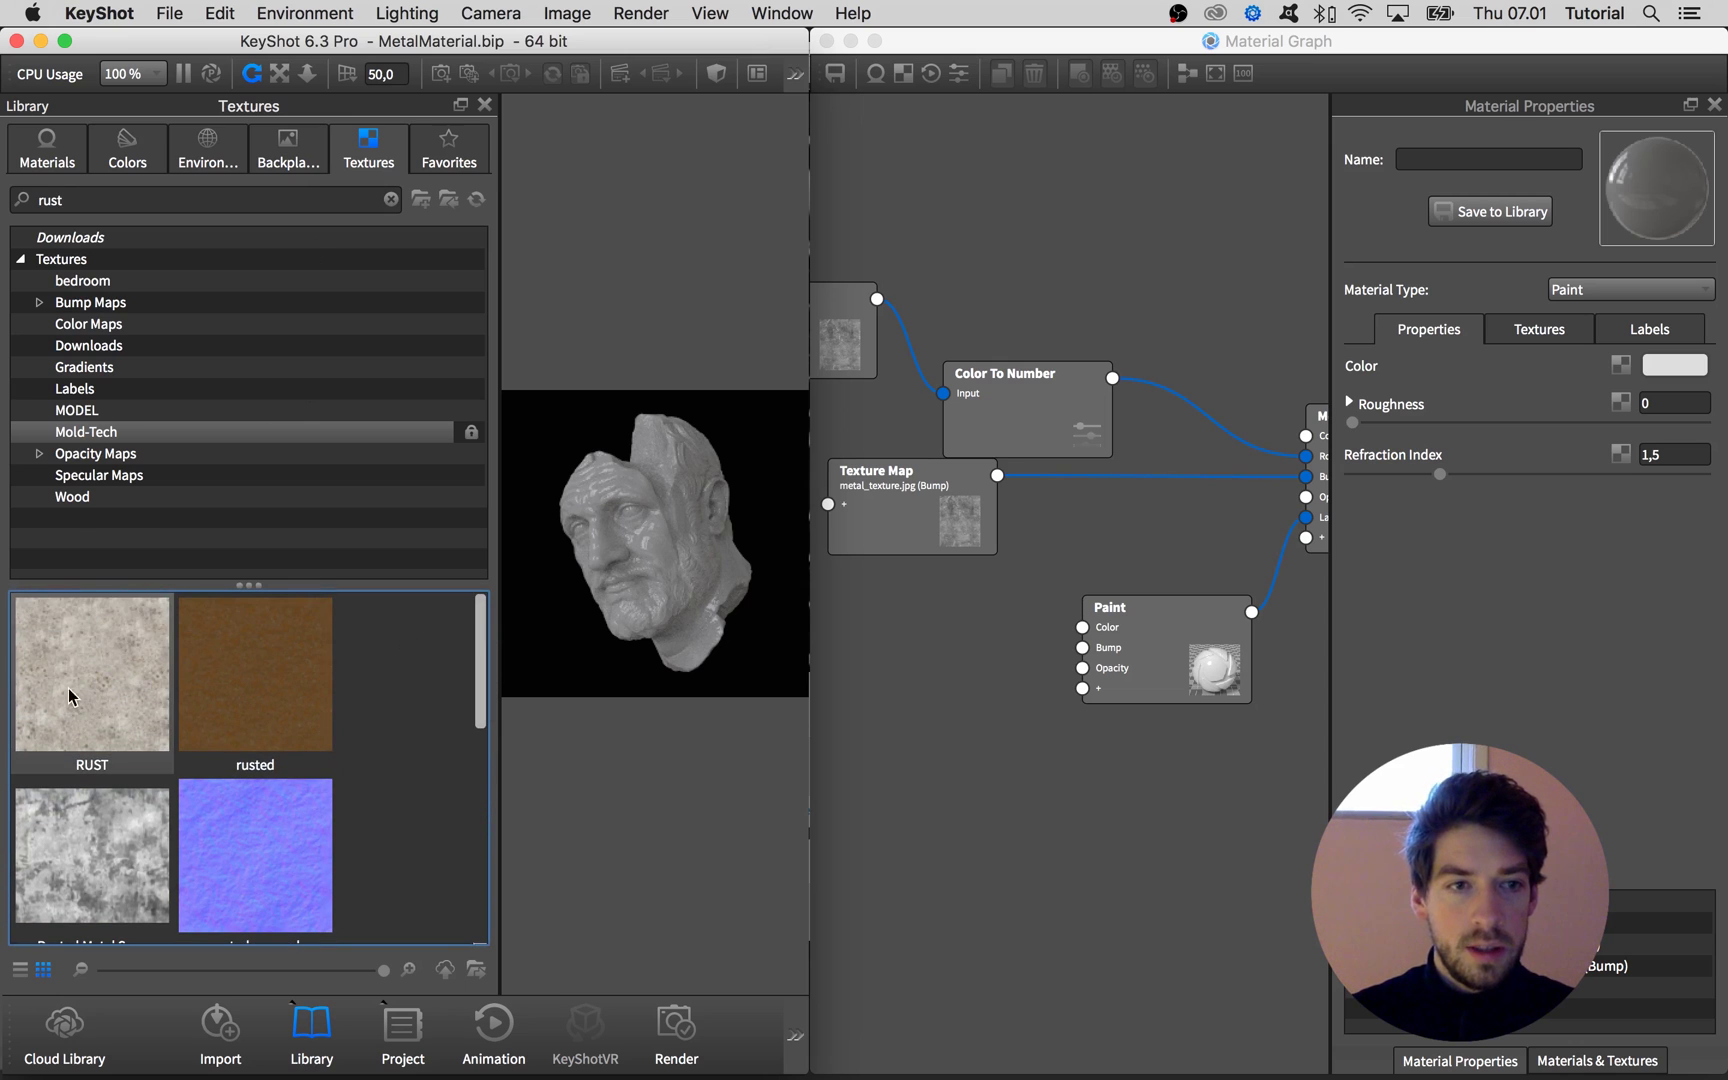
pyautogui.moveTo(70, 697)
pyautogui.mouseDown()
pyautogui.moveTo(888, 836)
pyautogui.moveTo(980, 868)
pyautogui.moveTo(934, 734)
pyautogui.mouseUp()
pyautogui.click(485, 105)
pyautogui.moveTo(1100, 662)
pyautogui.mouseDown()
pyautogui.moveTo(1142, 708)
pyautogui.moveTo(1113, 683)
pyautogui.mouseUp()
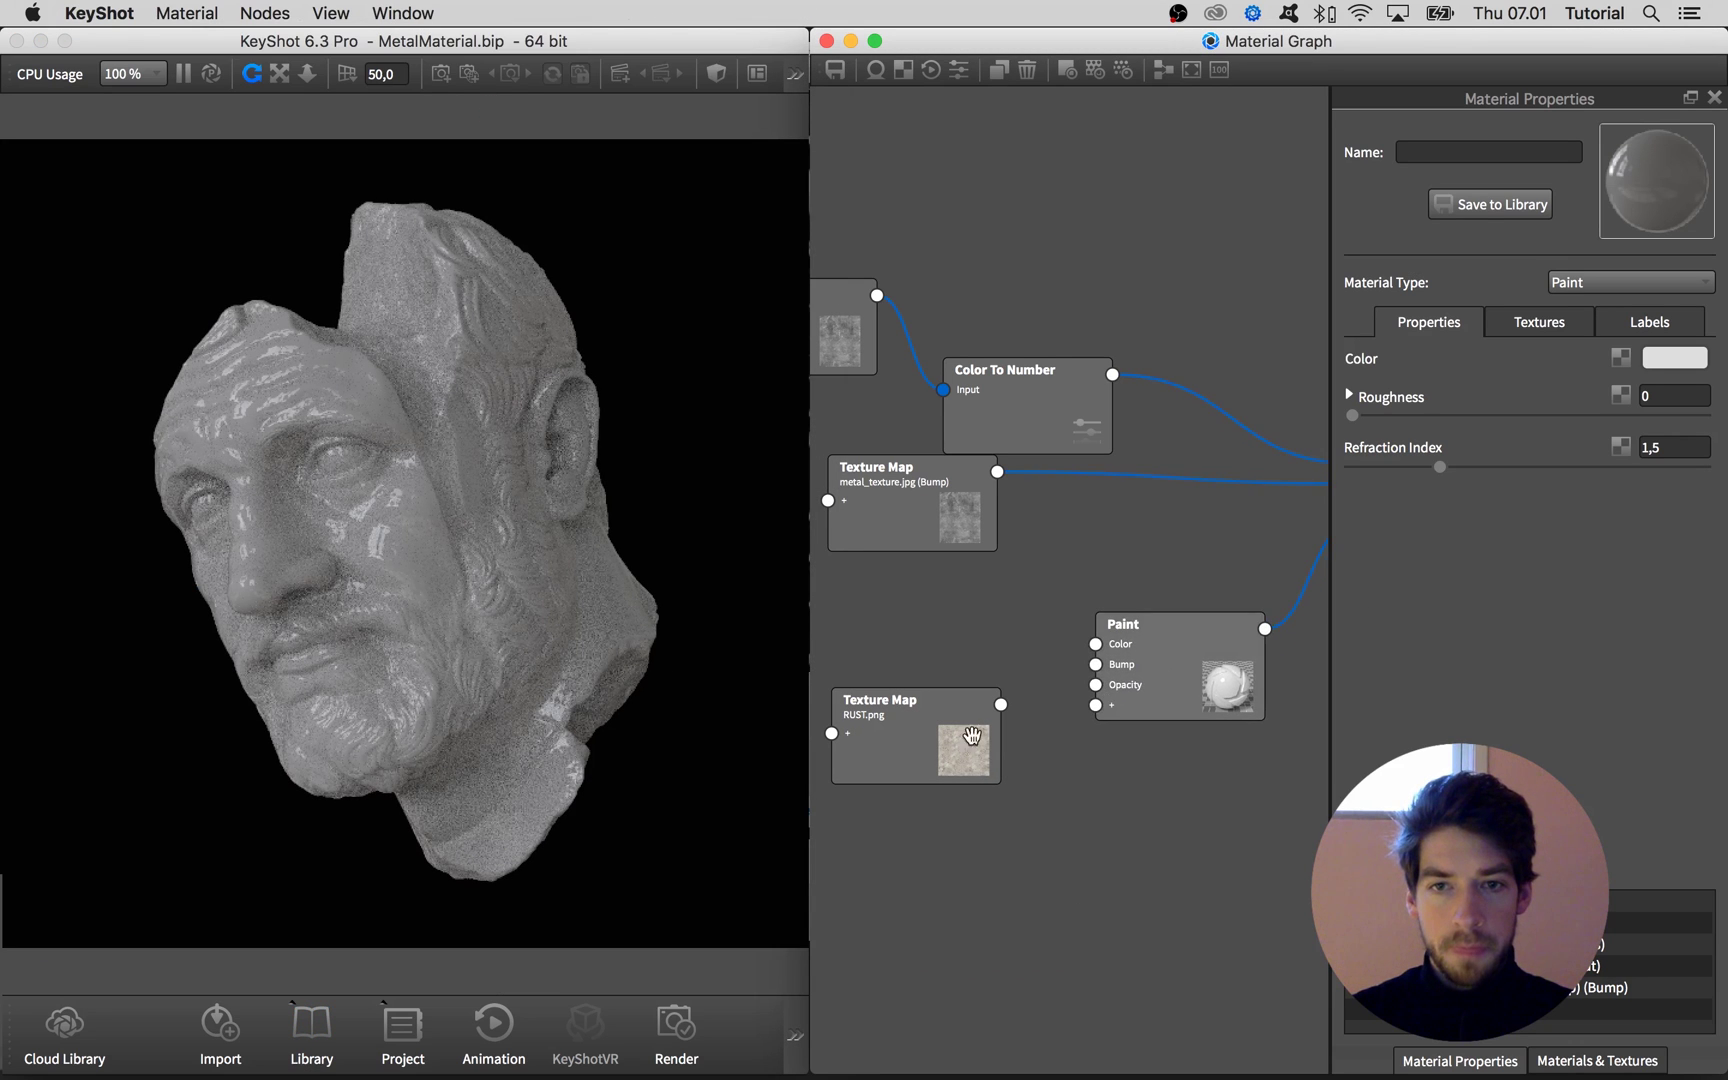
pyautogui.moveTo(972, 737)
pyautogui.mouseDown()
pyautogui.moveTo(966, 708)
pyautogui.moveTo(1096, 644)
pyautogui.moveTo(955, 687)
pyautogui.mouseUp()
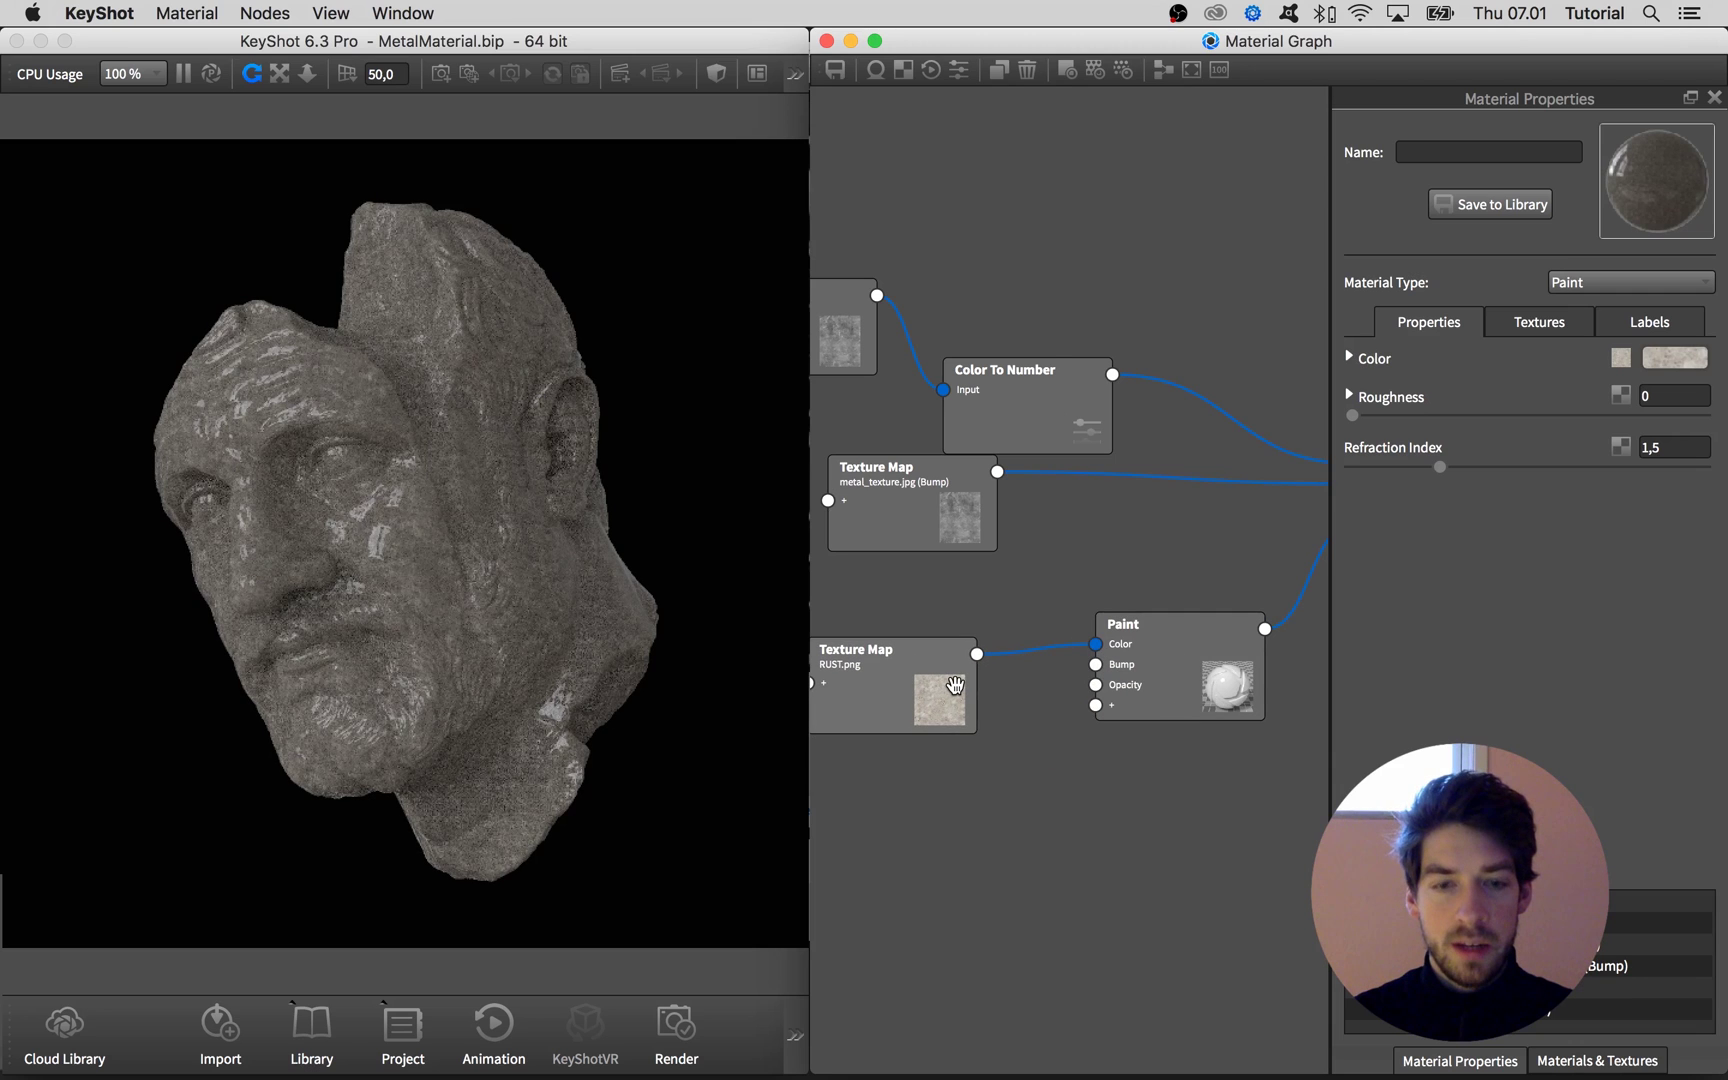
# - Preview RUST.png, set its texture scale to 7, and reposition the RUST and Paint nodes
pyautogui.doubleClick(955, 685)
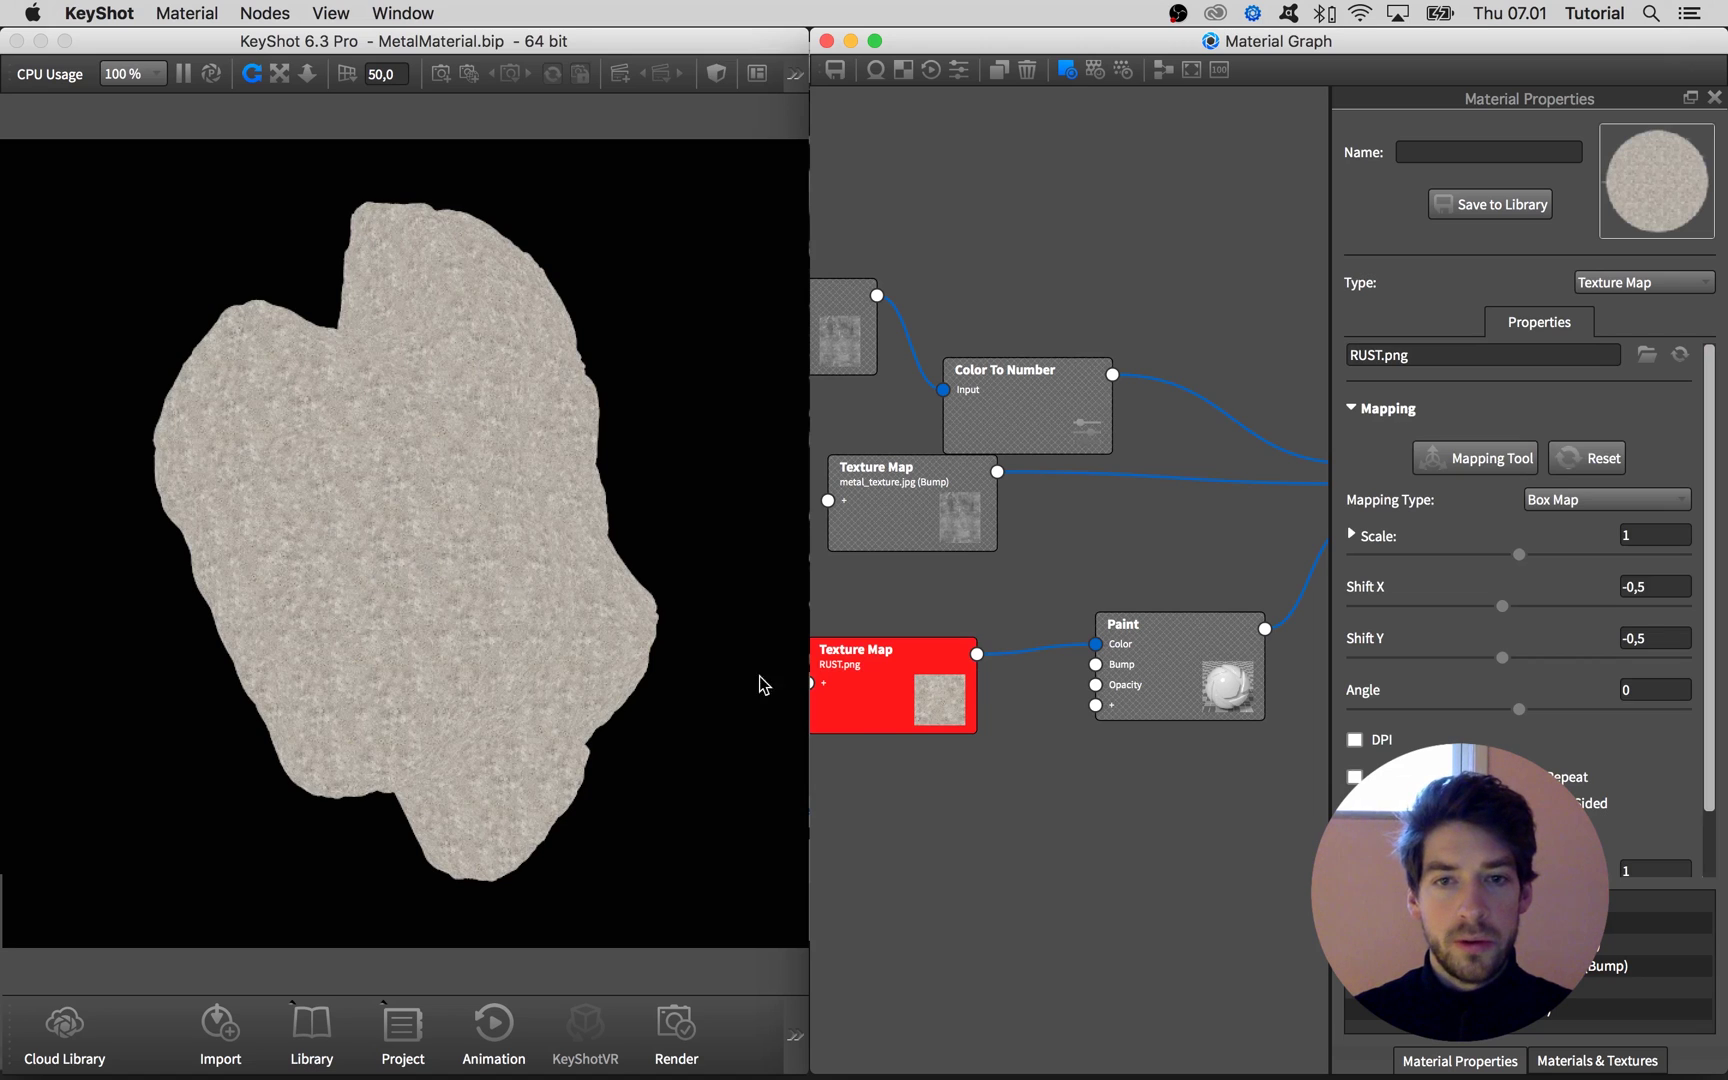
pyautogui.click(1566, 541)
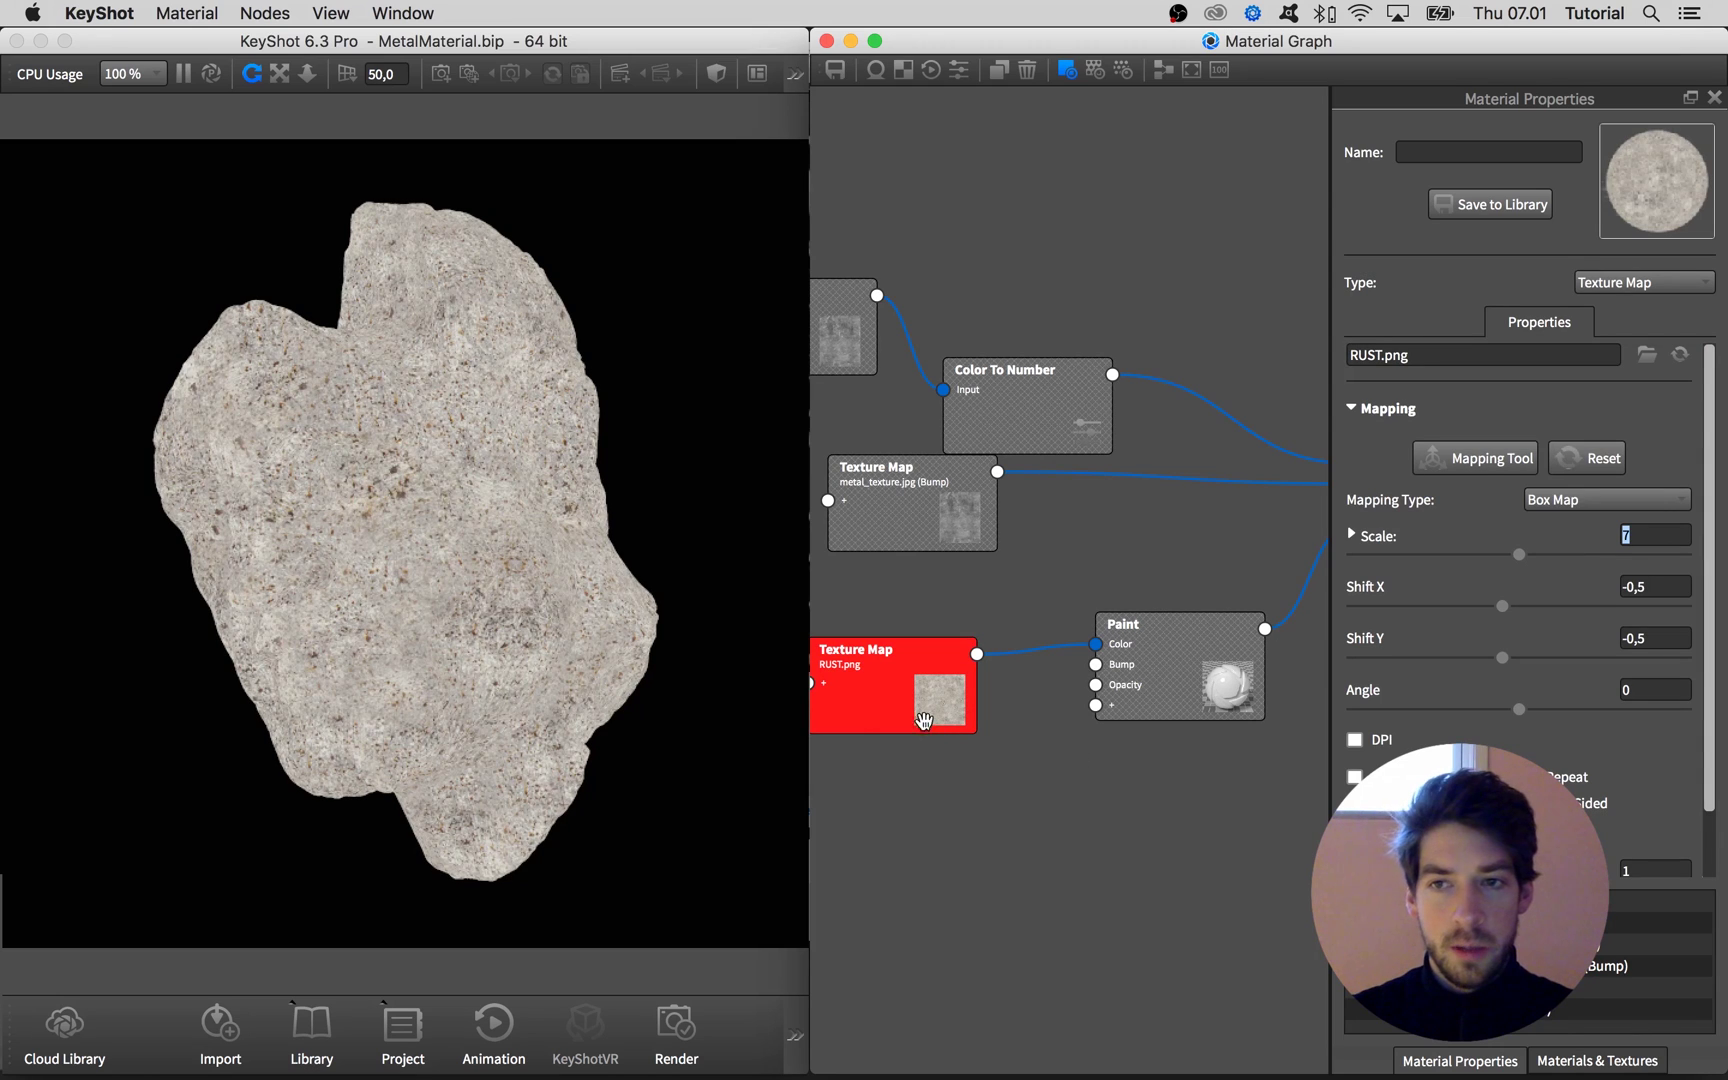
pyautogui.moveTo(897, 712); pyautogui.dragTo(893, 673)
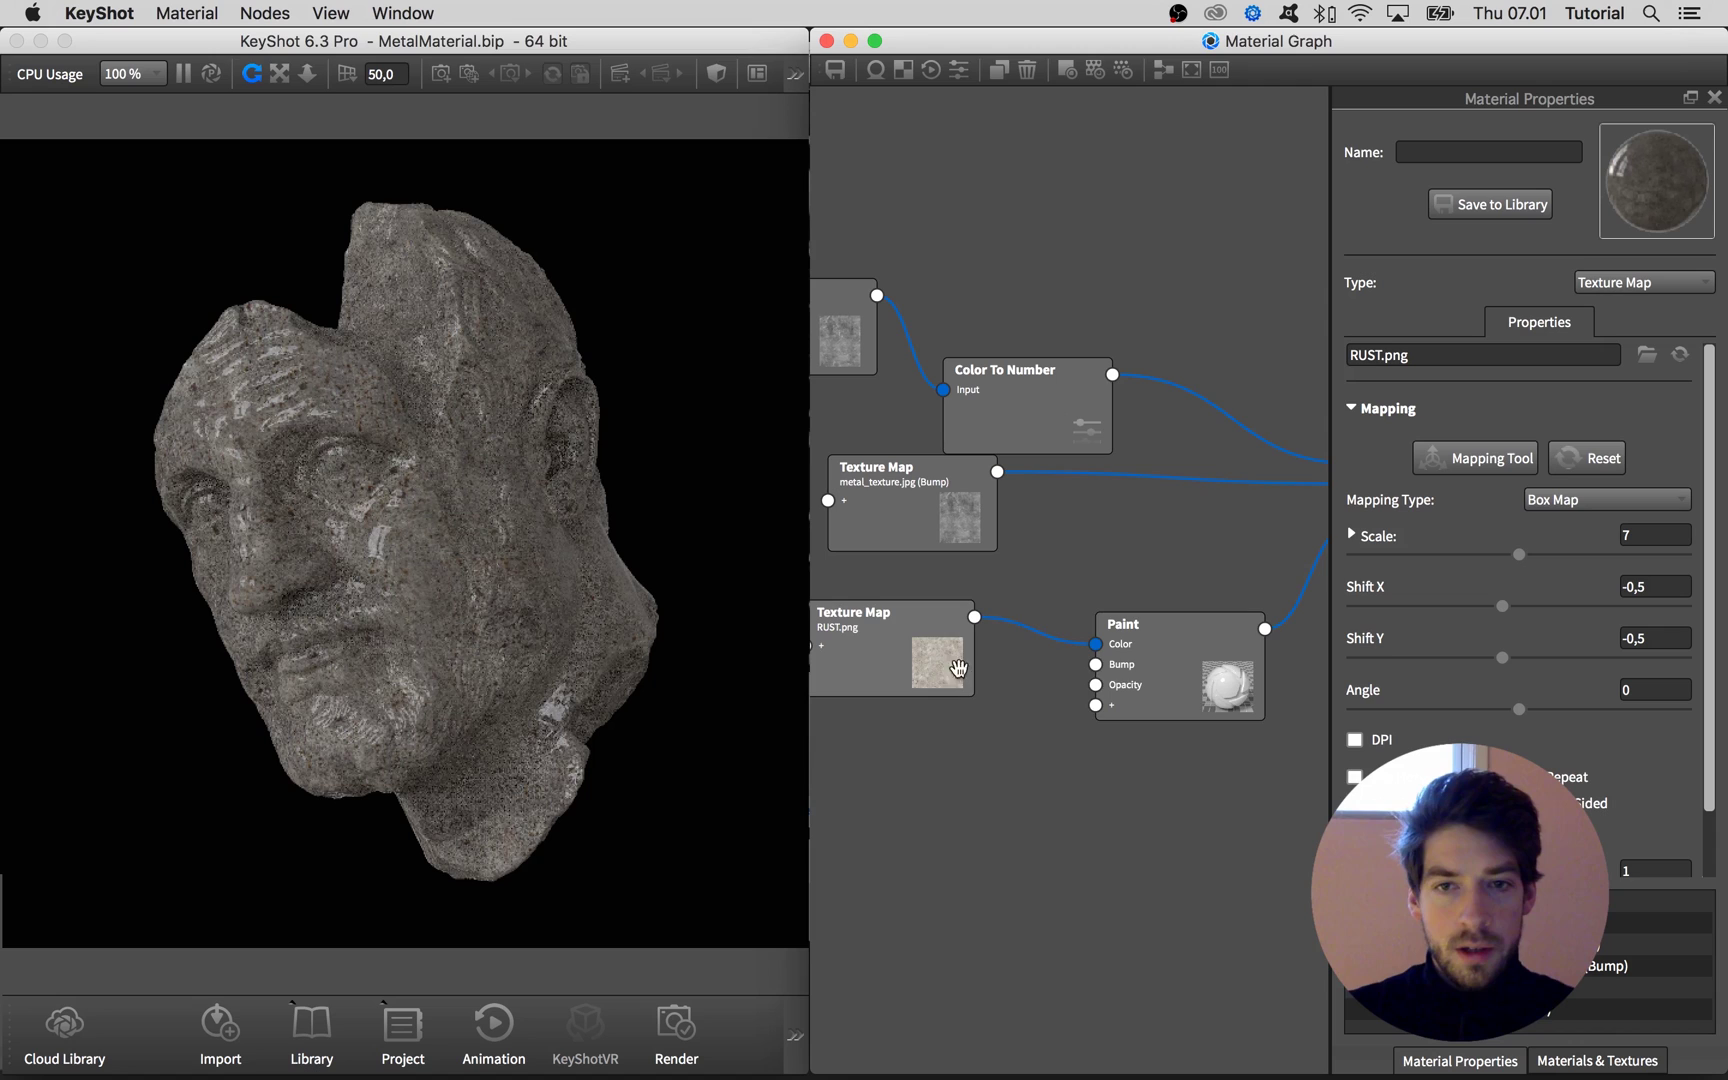
pyautogui.moveTo(1118, 680); pyautogui.dragTo(1147, 672)
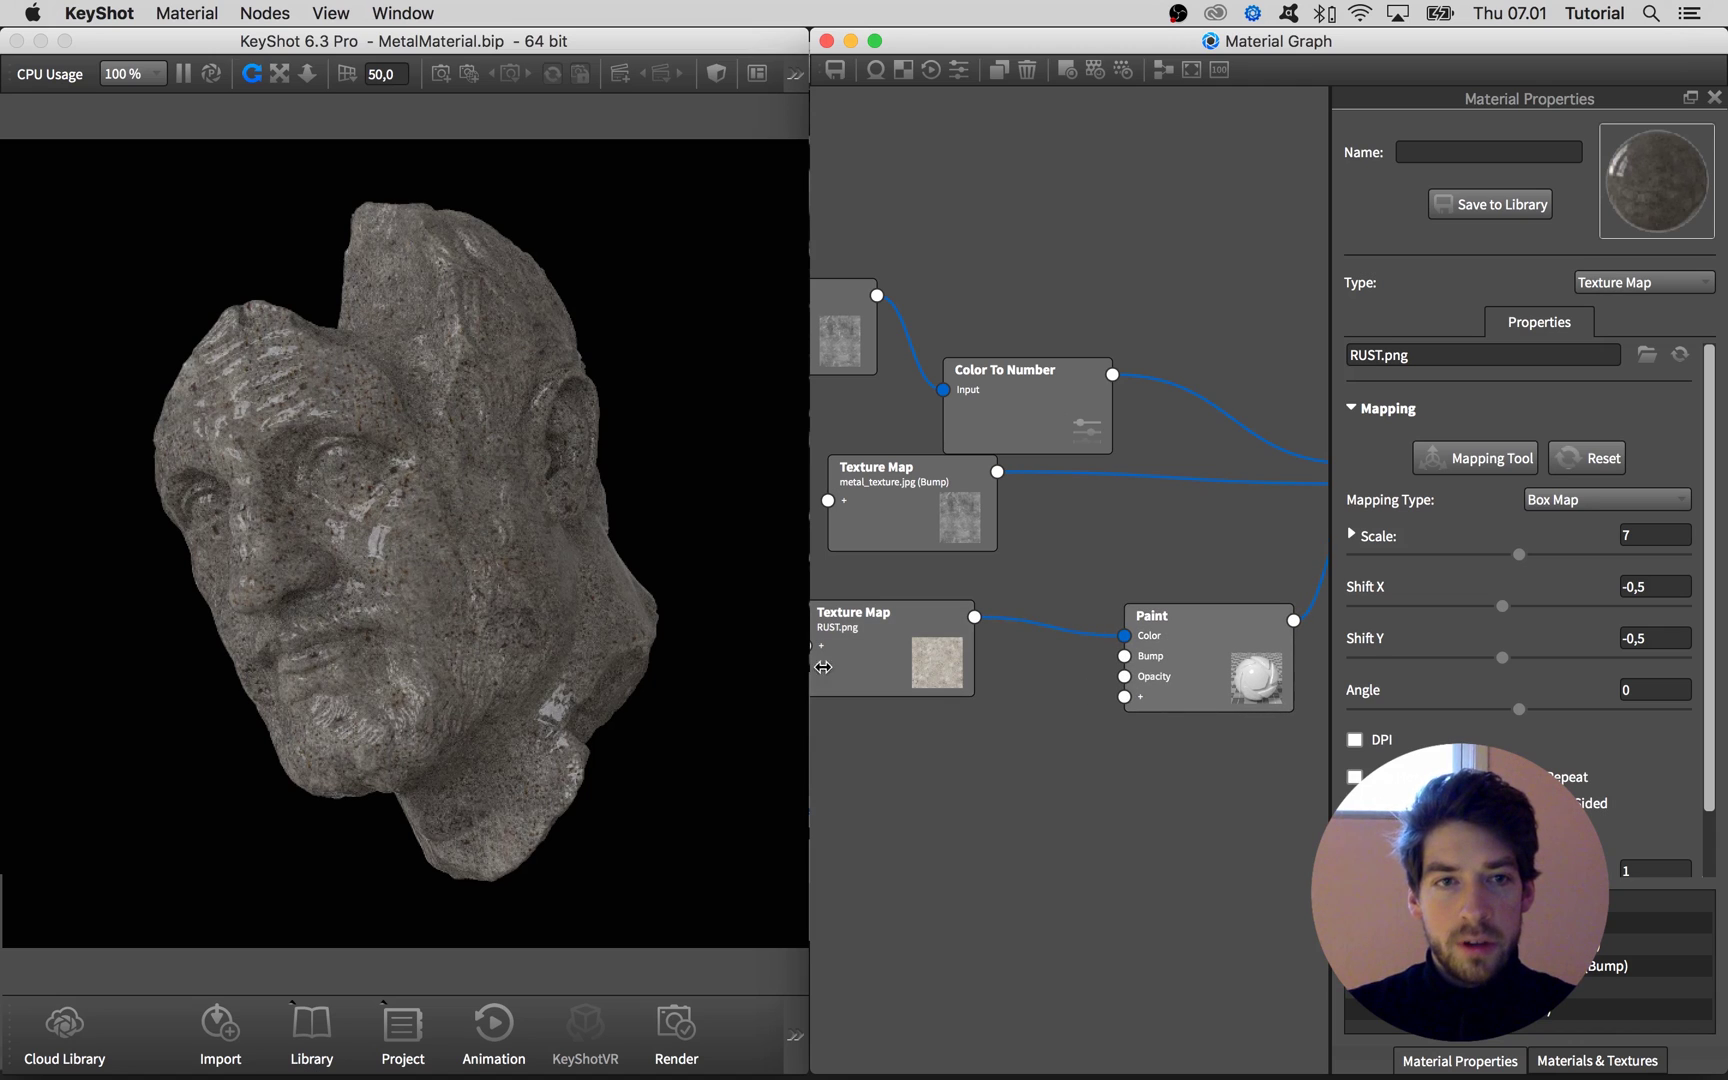
pyautogui.moveTo(848, 667); pyautogui.dragTo(802, 693)
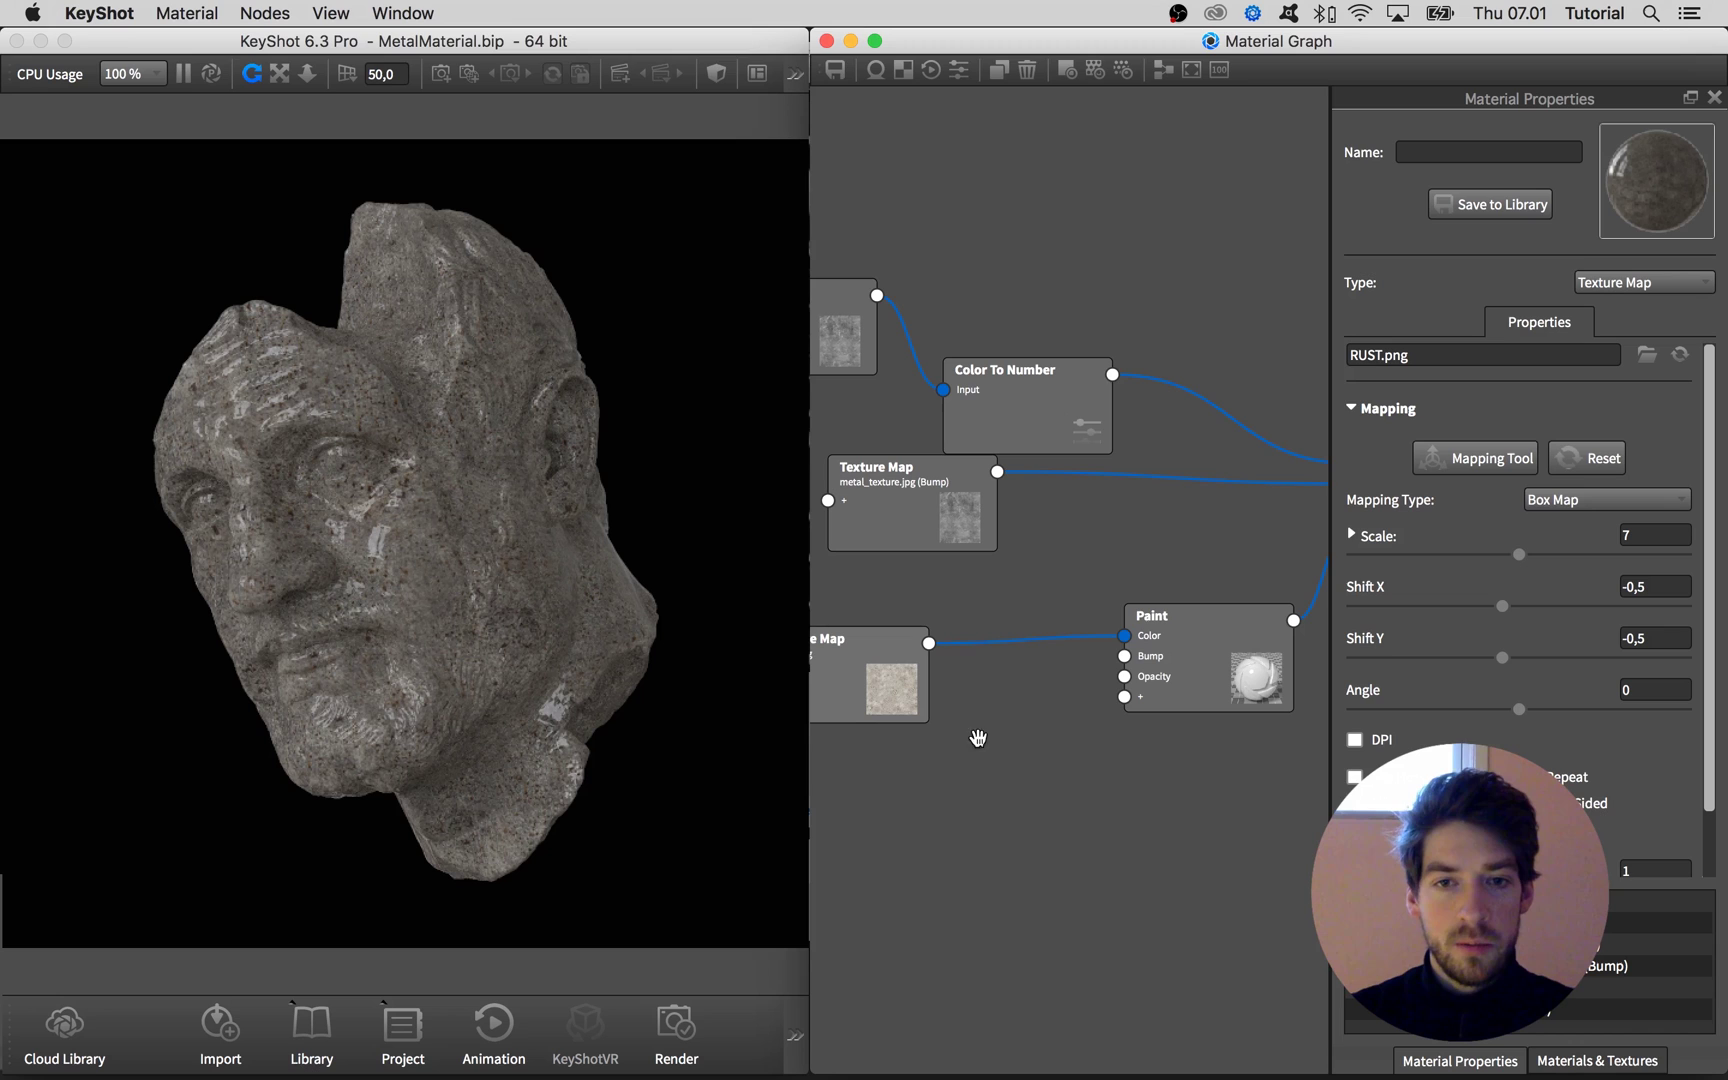
# - Add a Color Adjust node and wire it between the RUST.png texture and Paint's Color input
pyautogui.rightClick(978, 738)
pyautogui.moveTo(1033, 955)
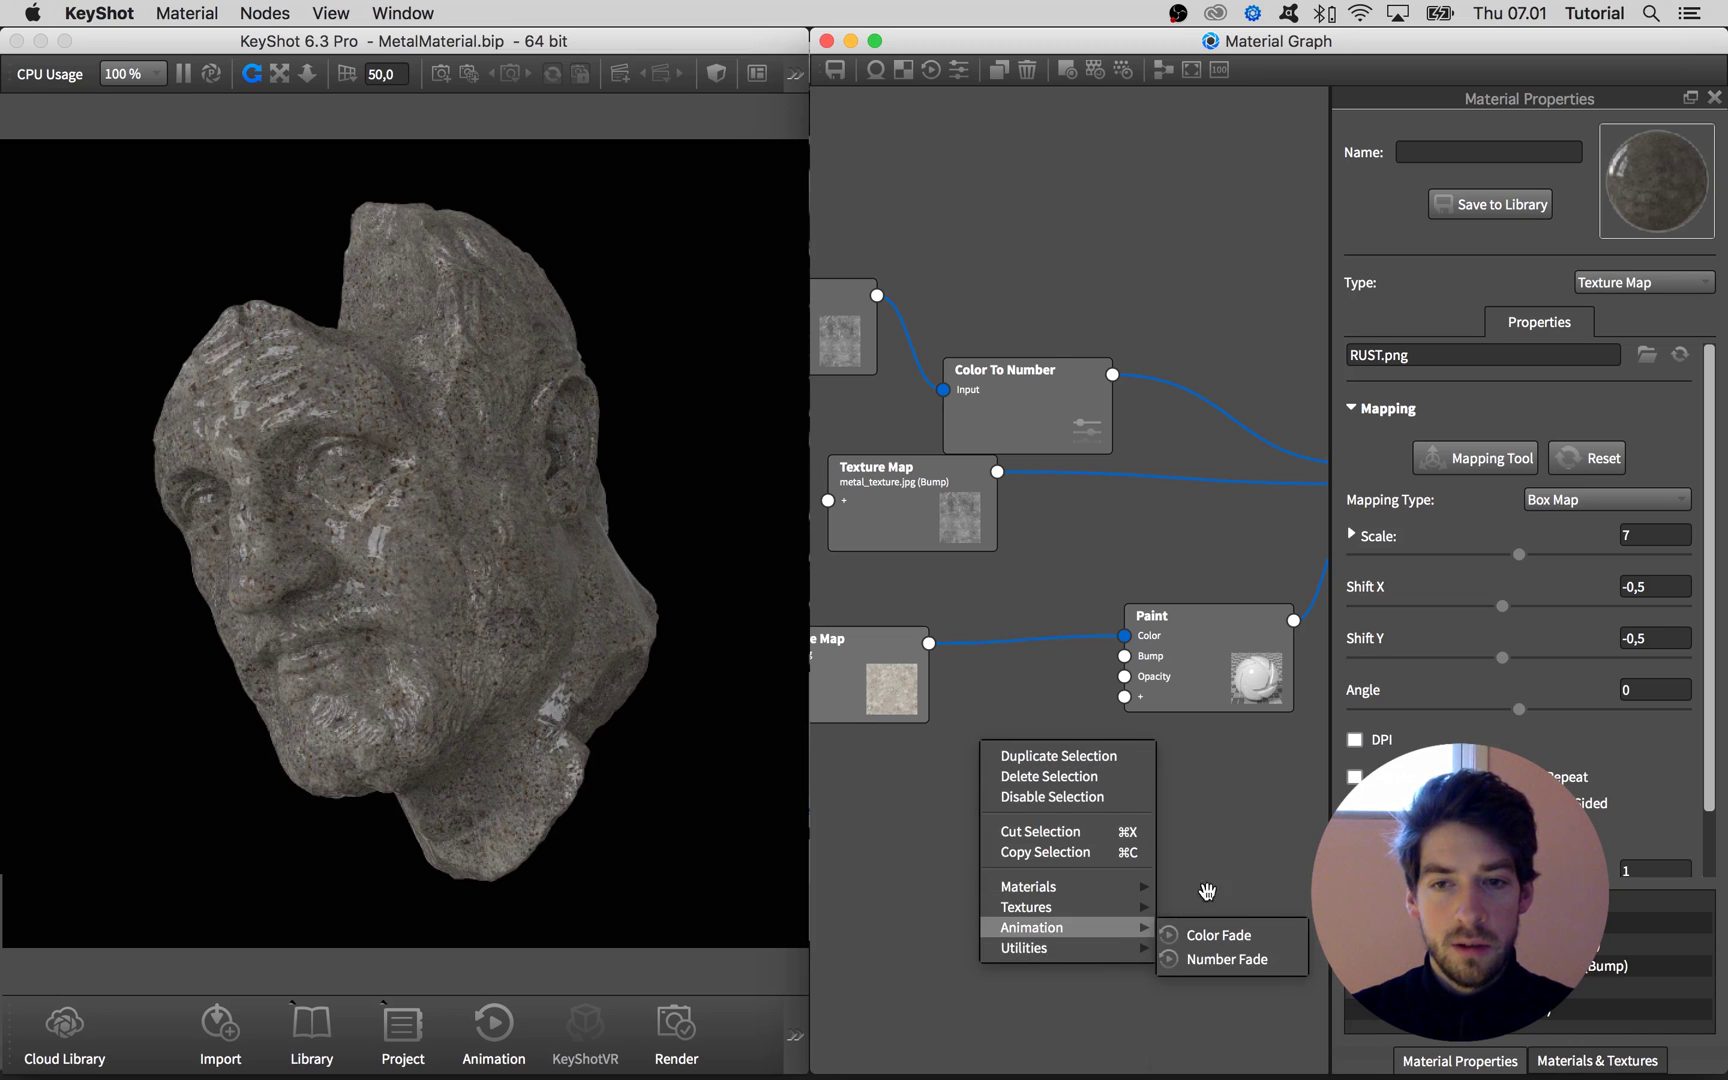
pyautogui.click(1200, 883)
pyautogui.moveTo(1194, 694); pyautogui.dragTo(1229, 716)
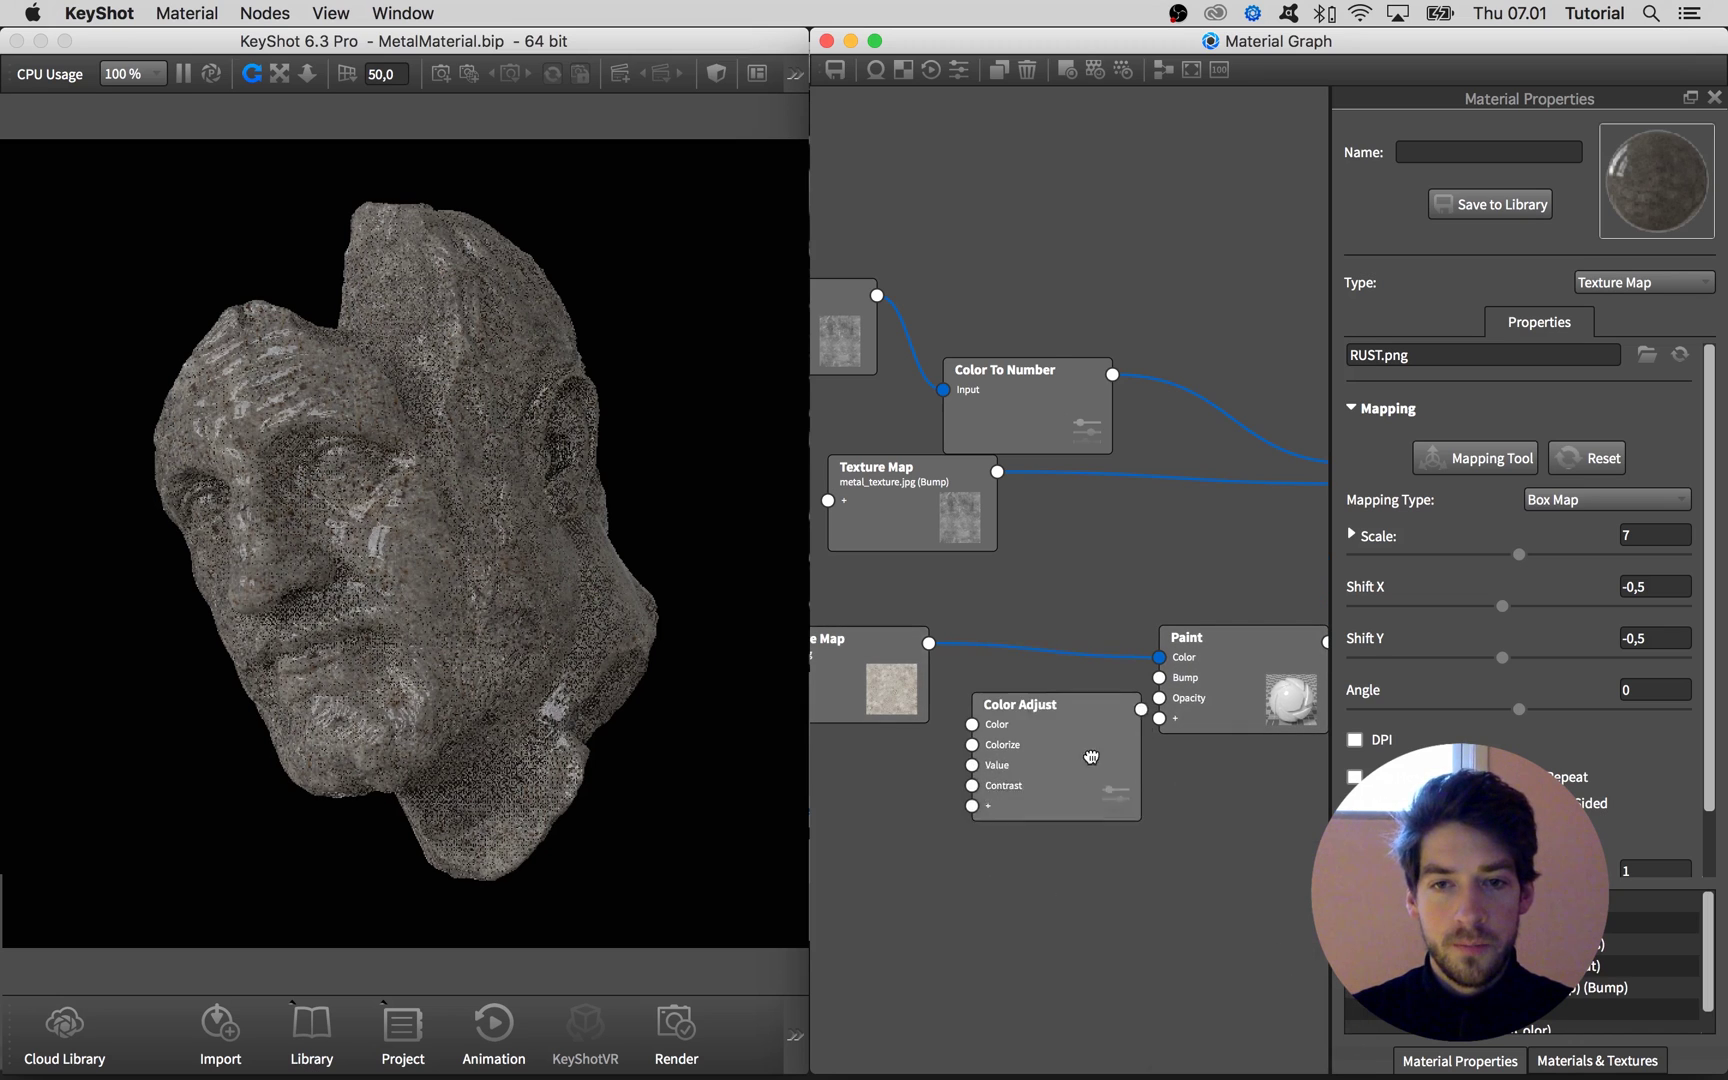
pyautogui.moveTo(1030, 751); pyautogui.dragTo(1016, 669)
pyautogui.moveTo(899, 652)
pyautogui.mouseDown()
pyautogui.moveTo(966, 690)
pyautogui.moveTo(891, 673)
pyautogui.mouseUp()
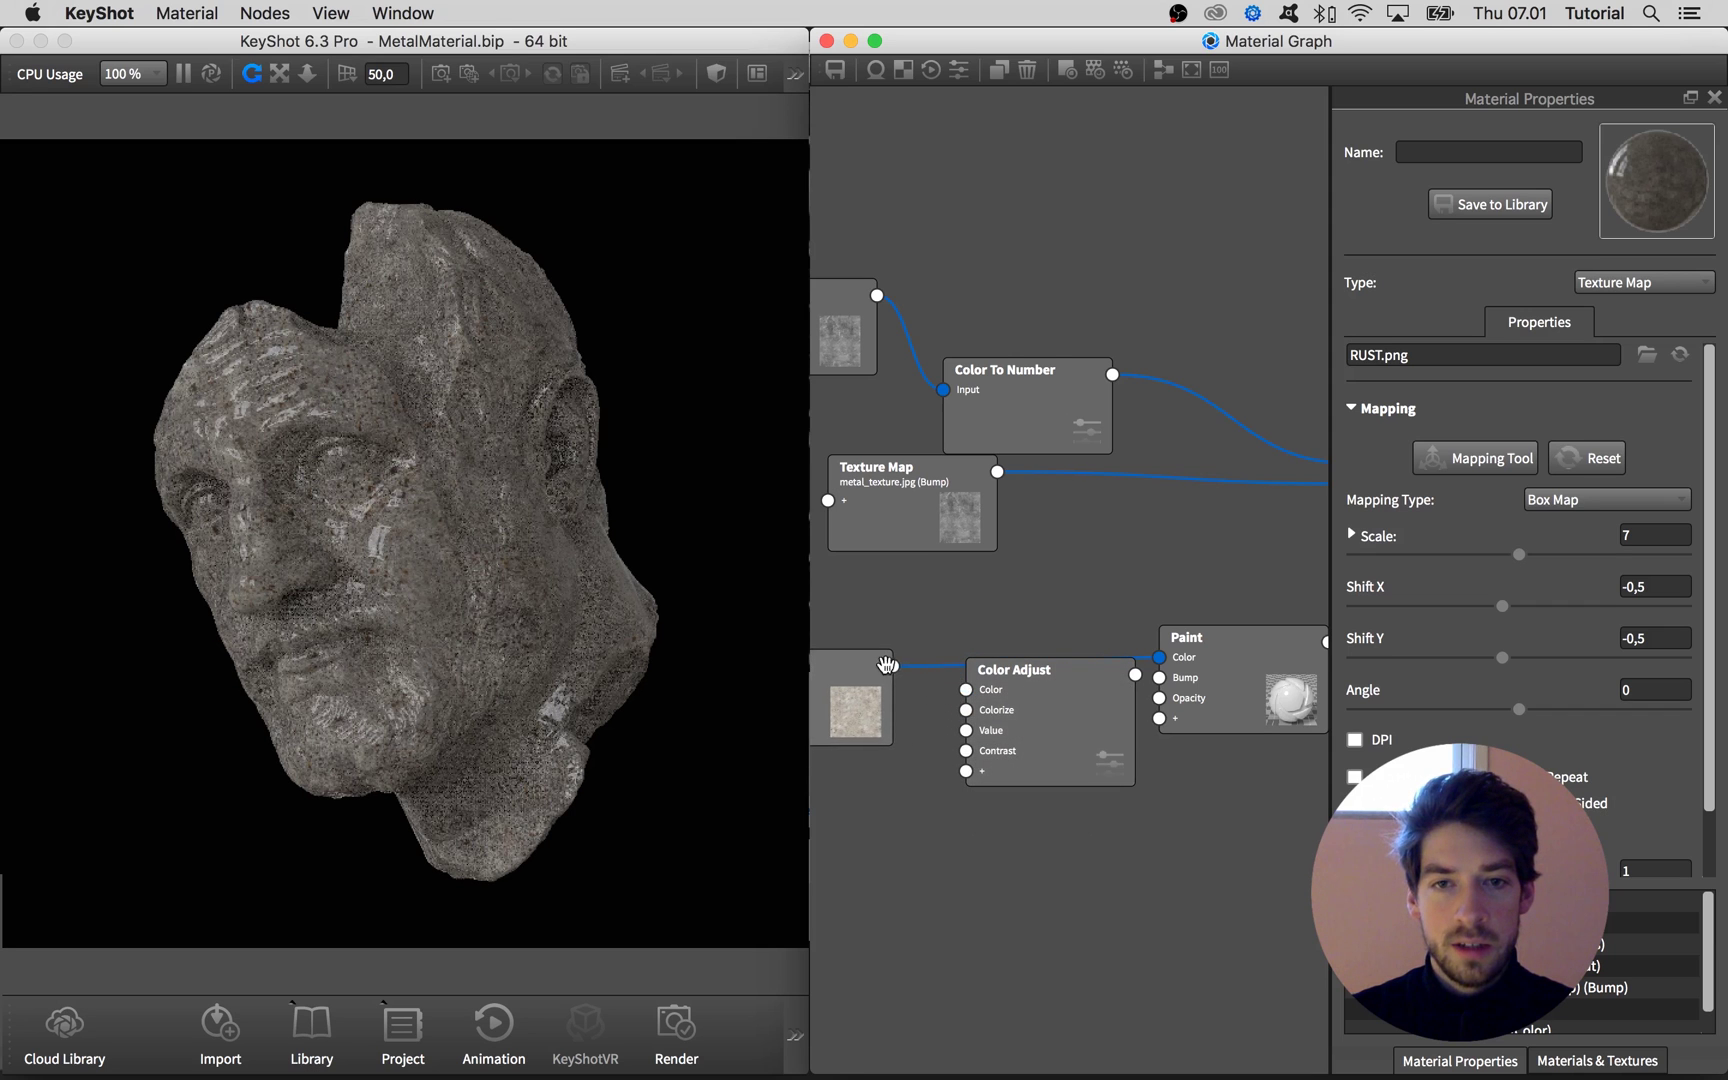
pyautogui.moveTo(1105, 689); pyautogui.dragTo(1070, 673)
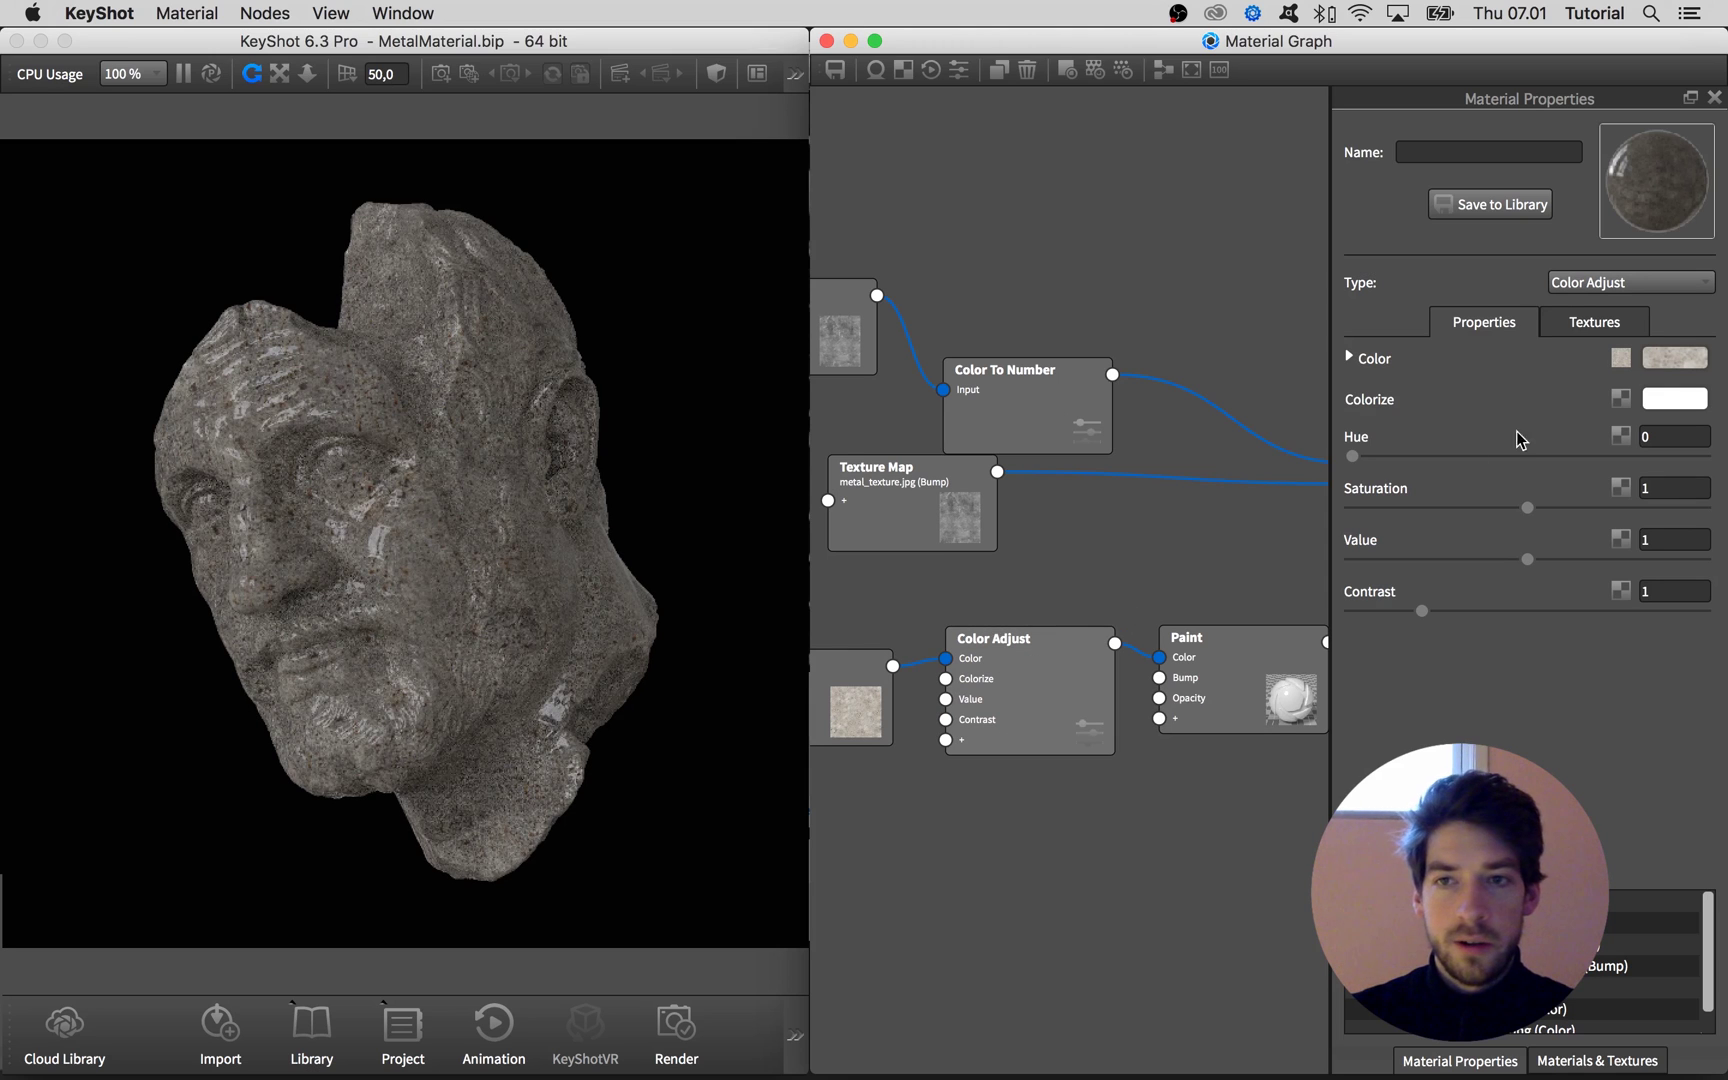
# - Set the Color Adjust colorize tint to a pale red-orange (RGB 255, 179, 149)
pyautogui.click(1650, 405)
pyautogui.click(1647, 248)
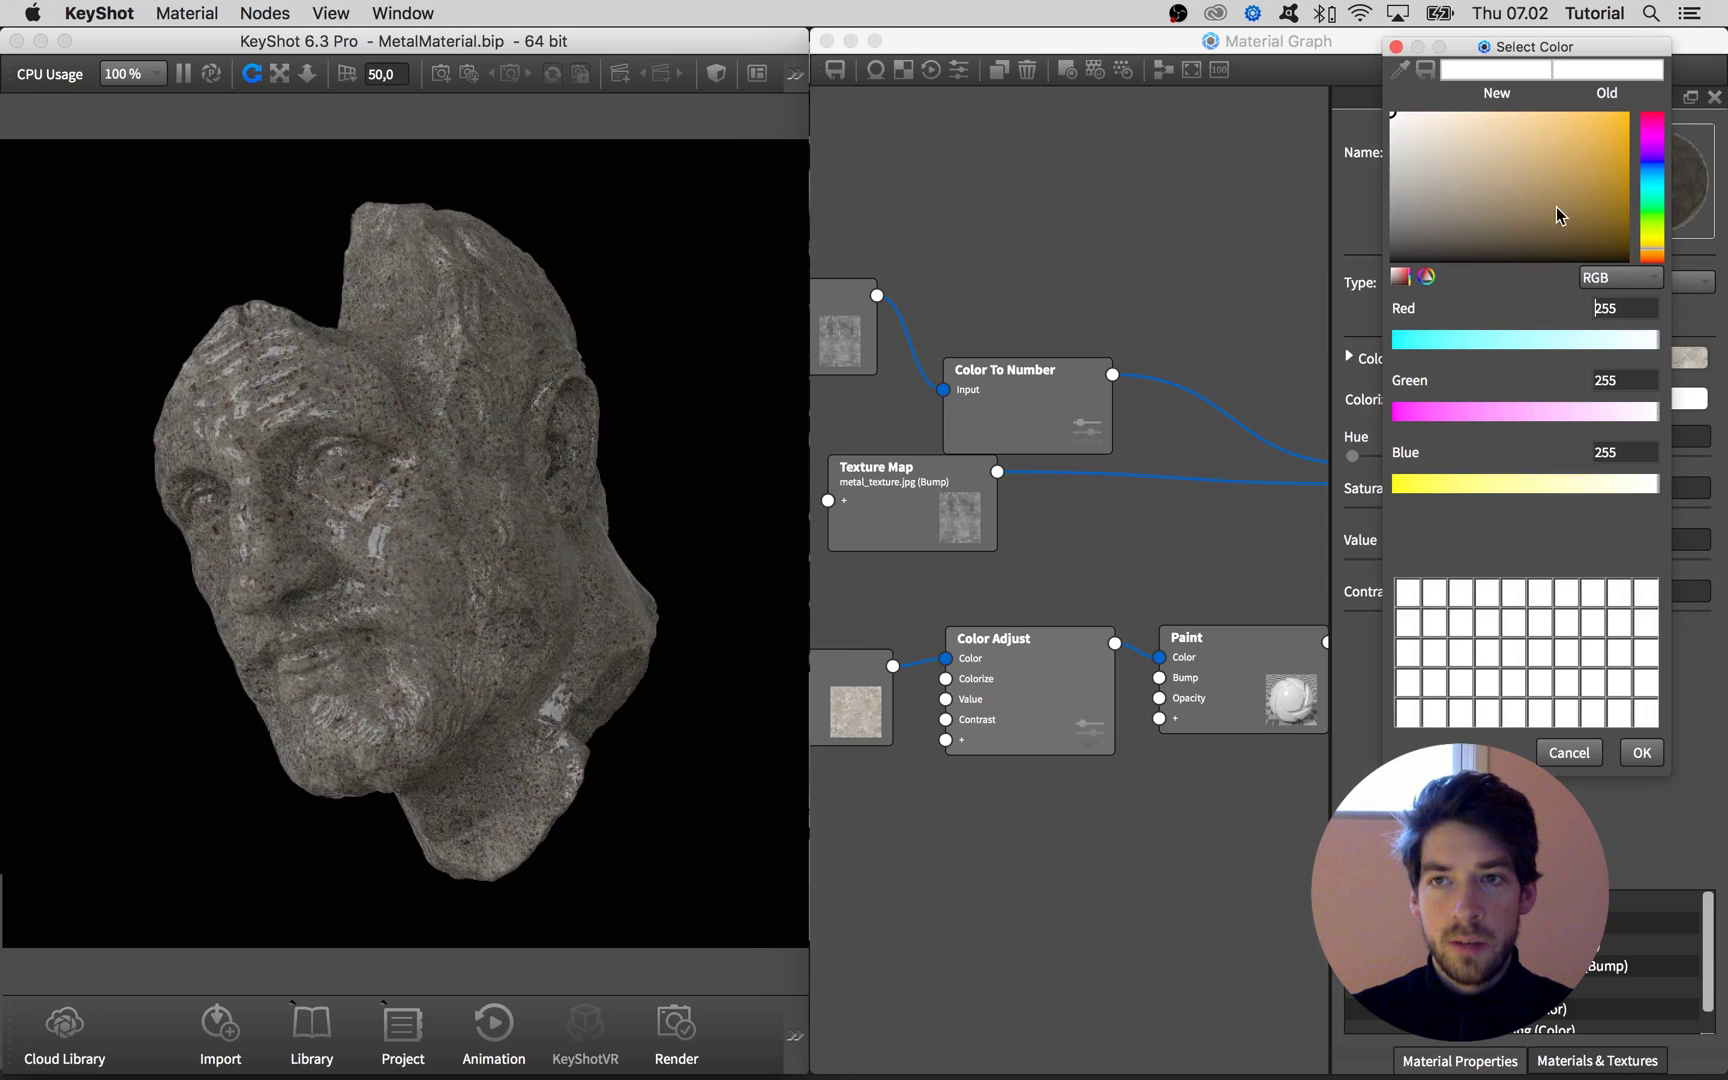
pyautogui.click(1459, 113)
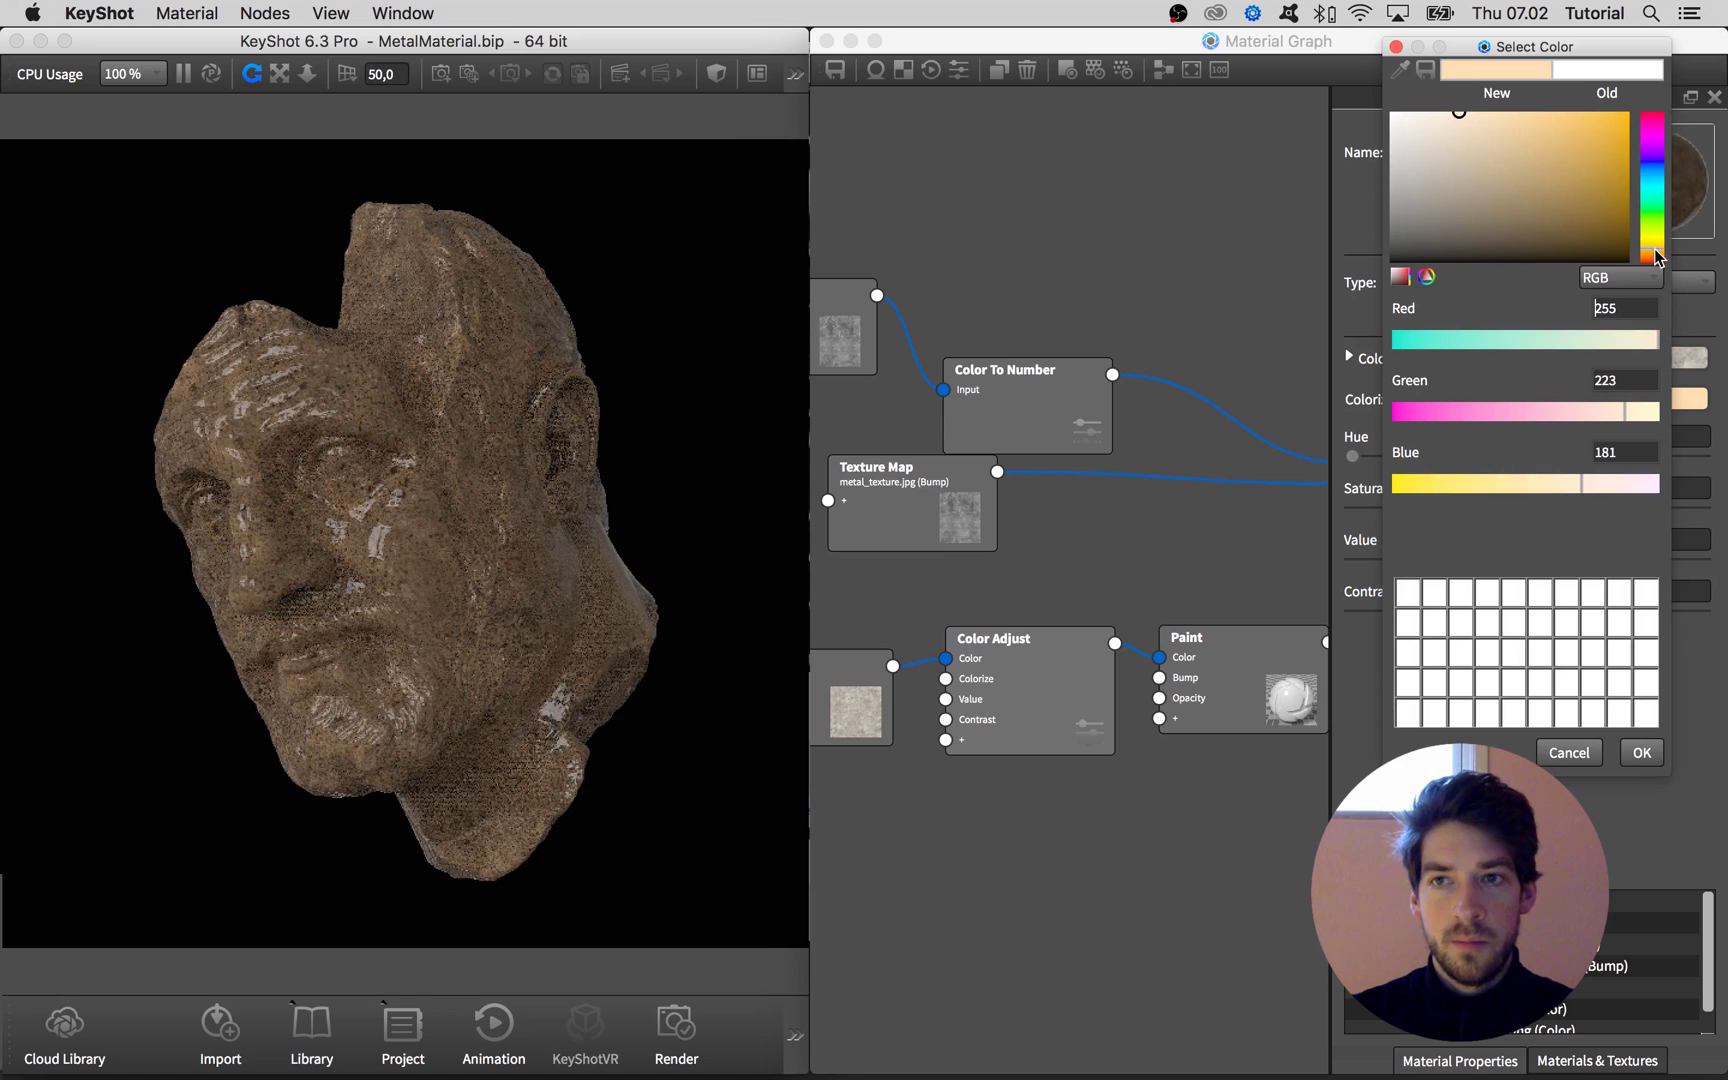
pyautogui.click(1652, 255)
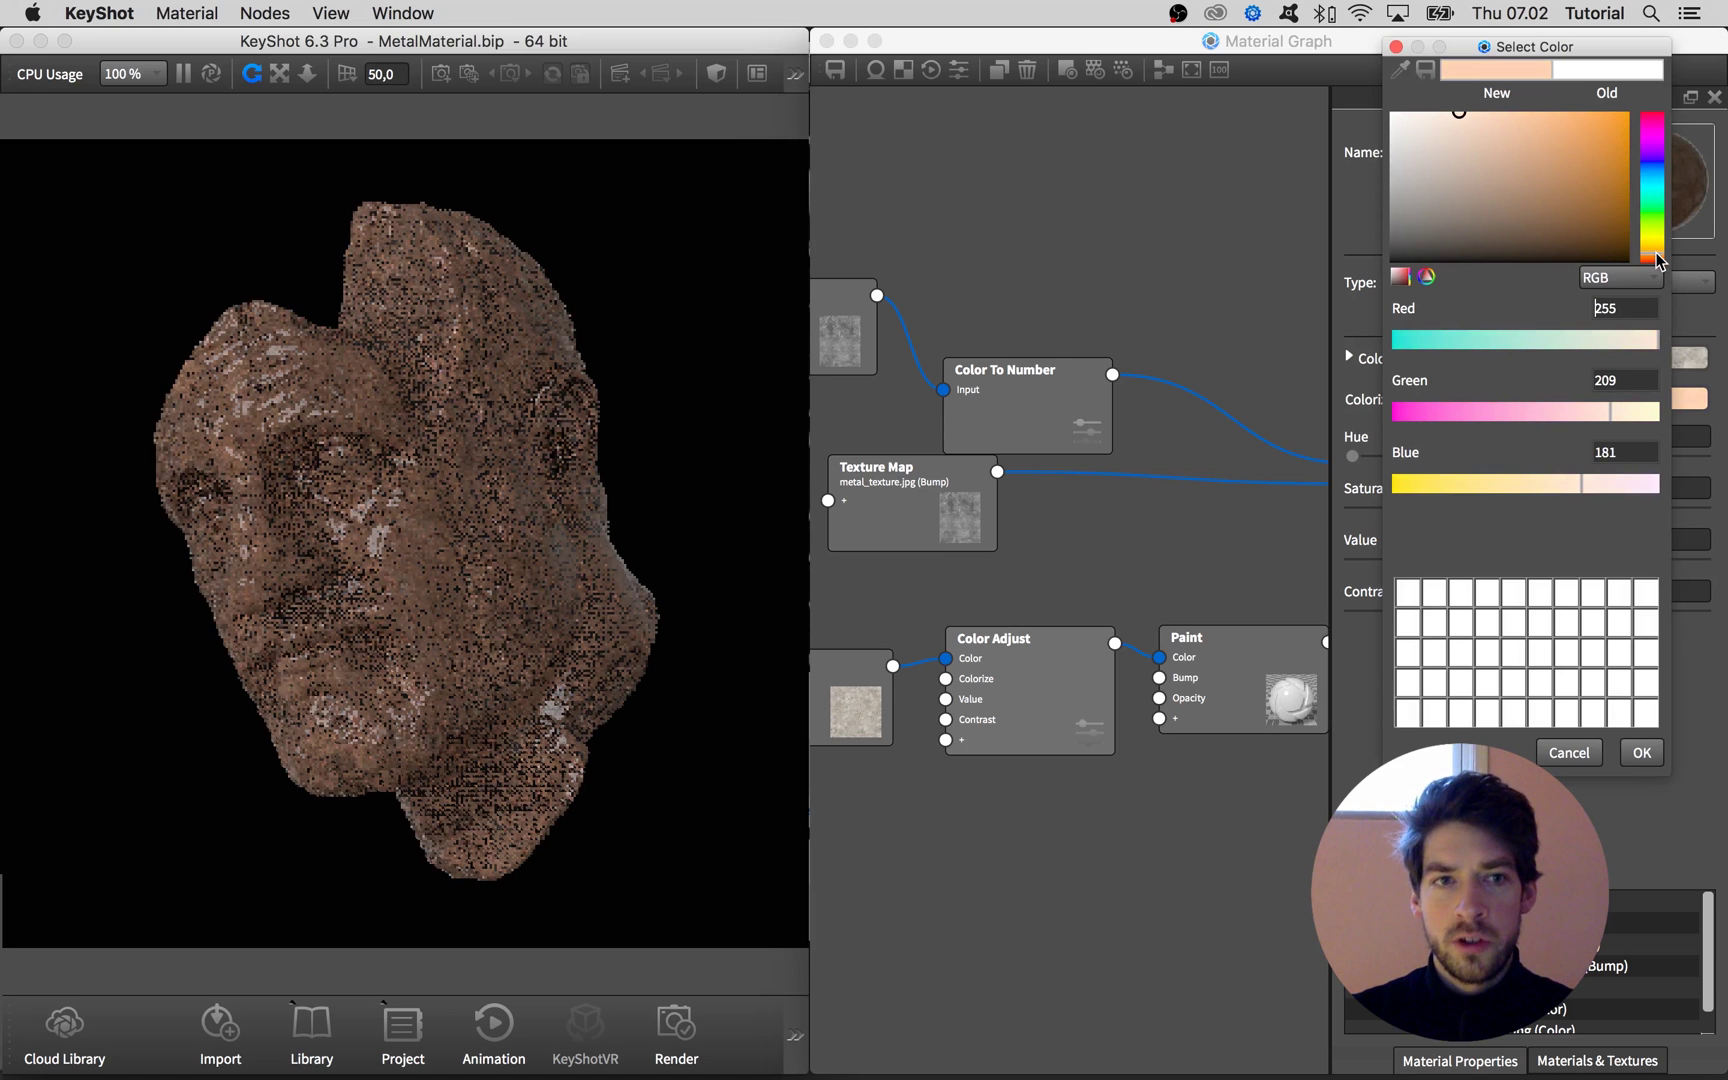
pyautogui.click(1659, 262)
pyautogui.click(1488, 96)
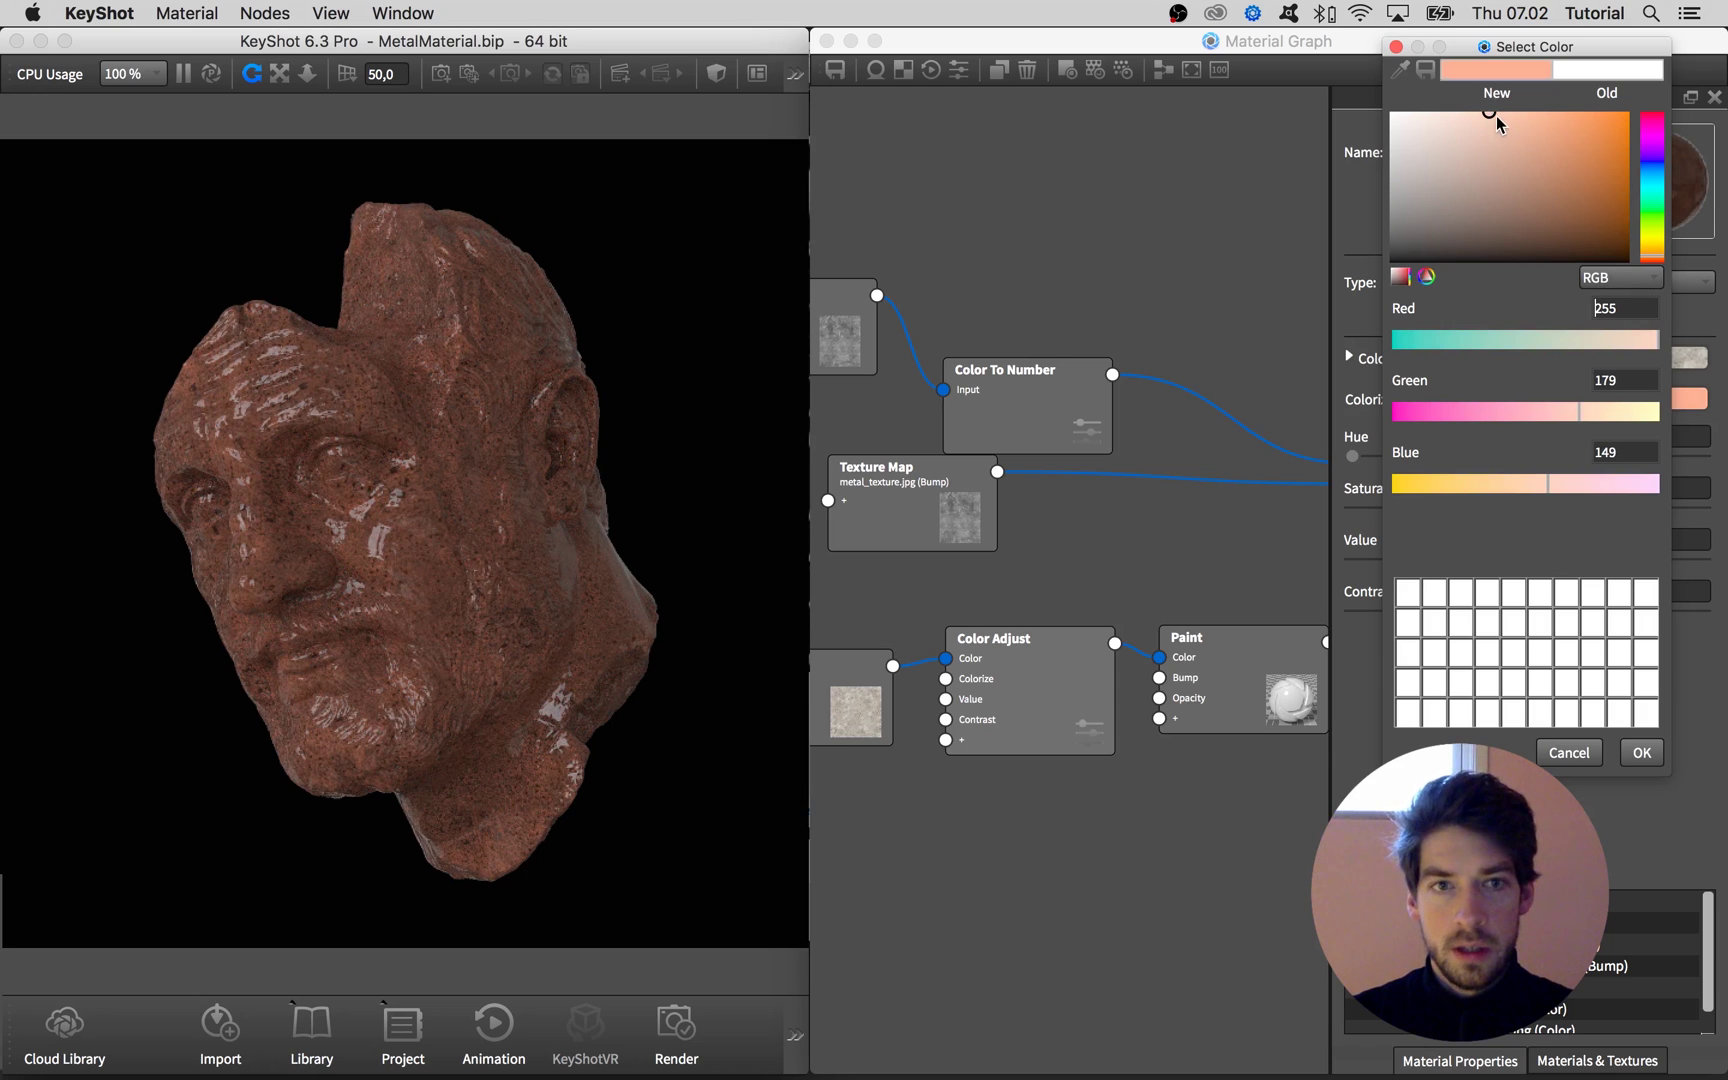
pyautogui.click(1642, 752)
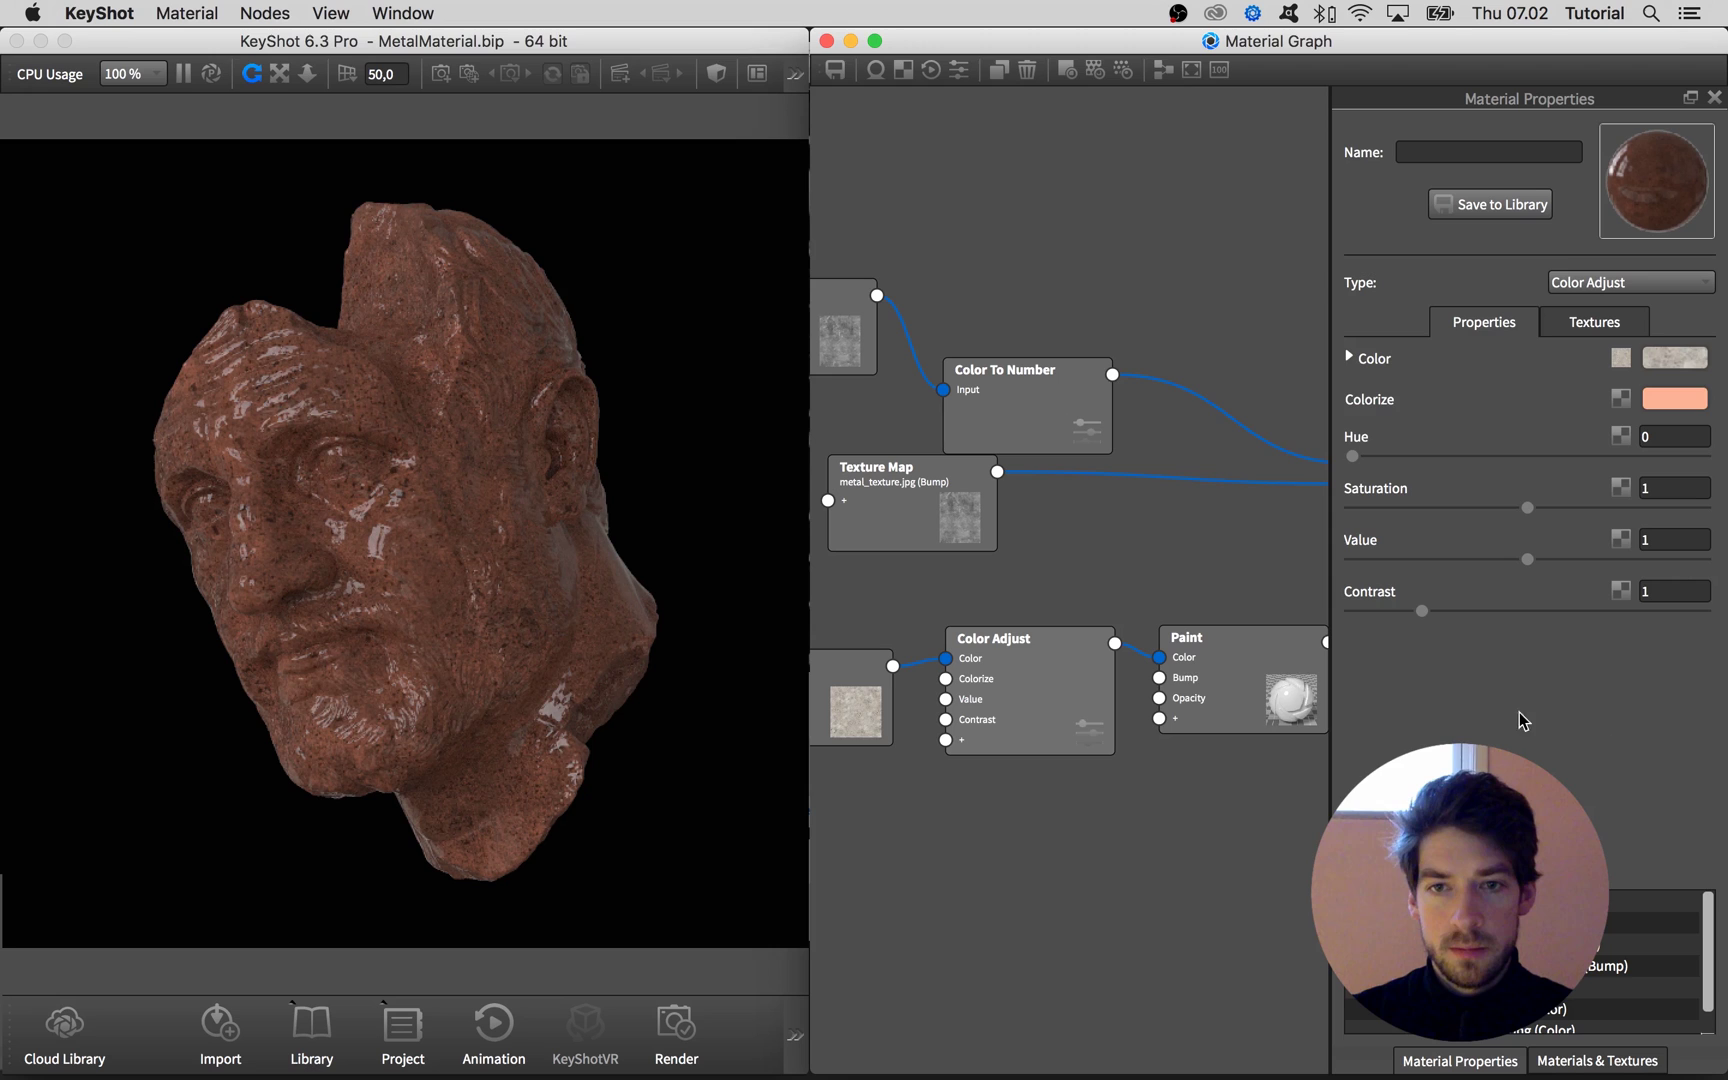
pyautogui.click(1207, 665)
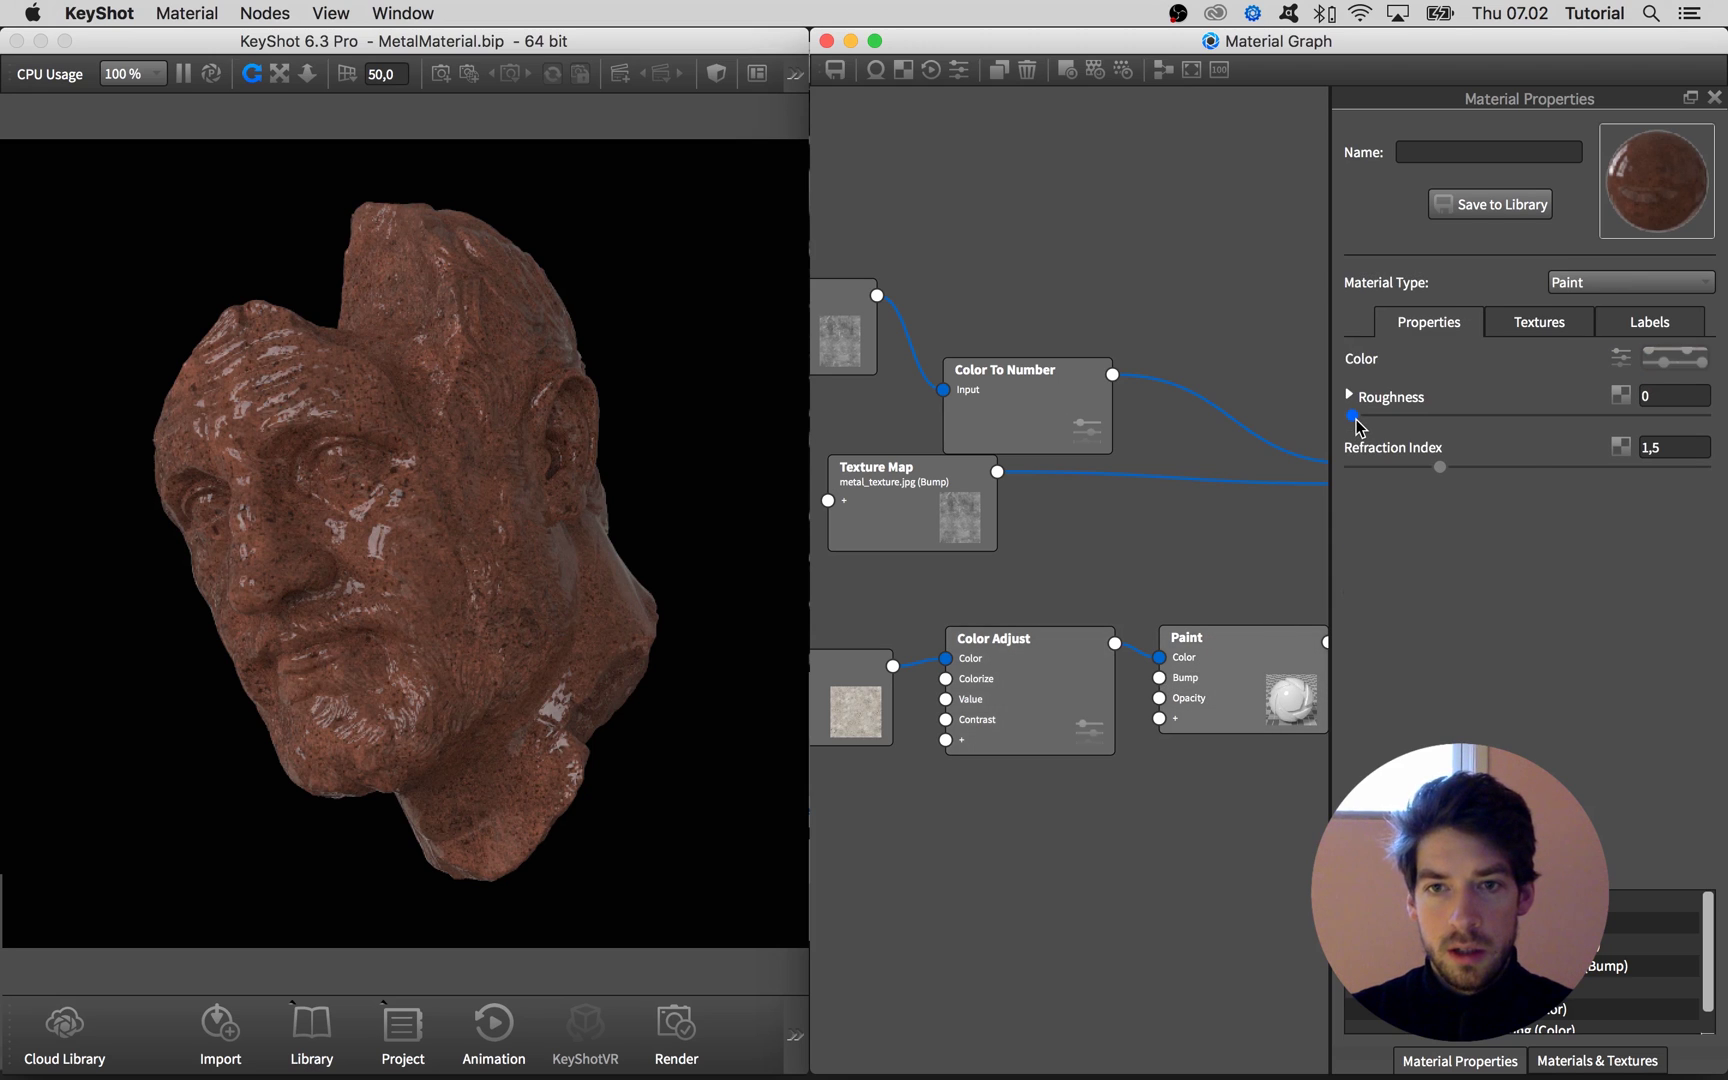
# - Raise the Paint layer's roughness to about 0,229 and reposition the Color Adjust node
pyautogui.moveTo(1354, 418); pyautogui.dragTo(1407, 423)
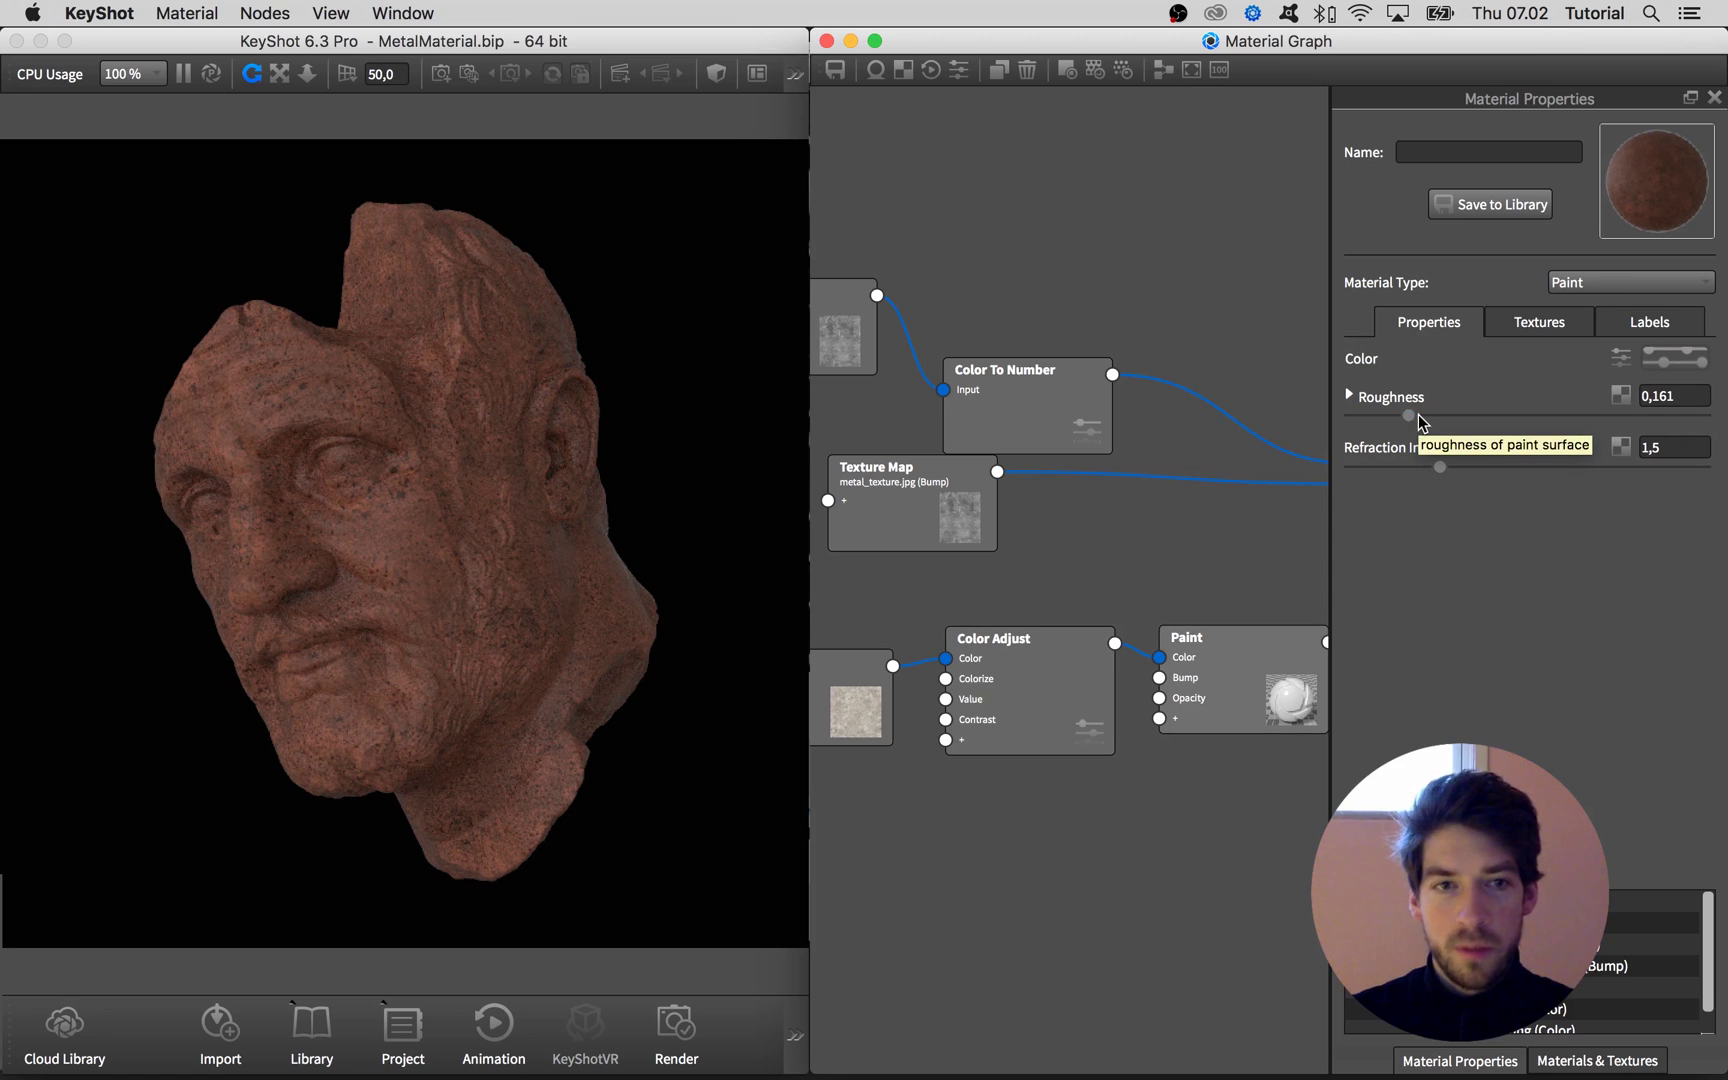
pyautogui.moveTo(1421, 417); pyautogui.dragTo(1431, 412)
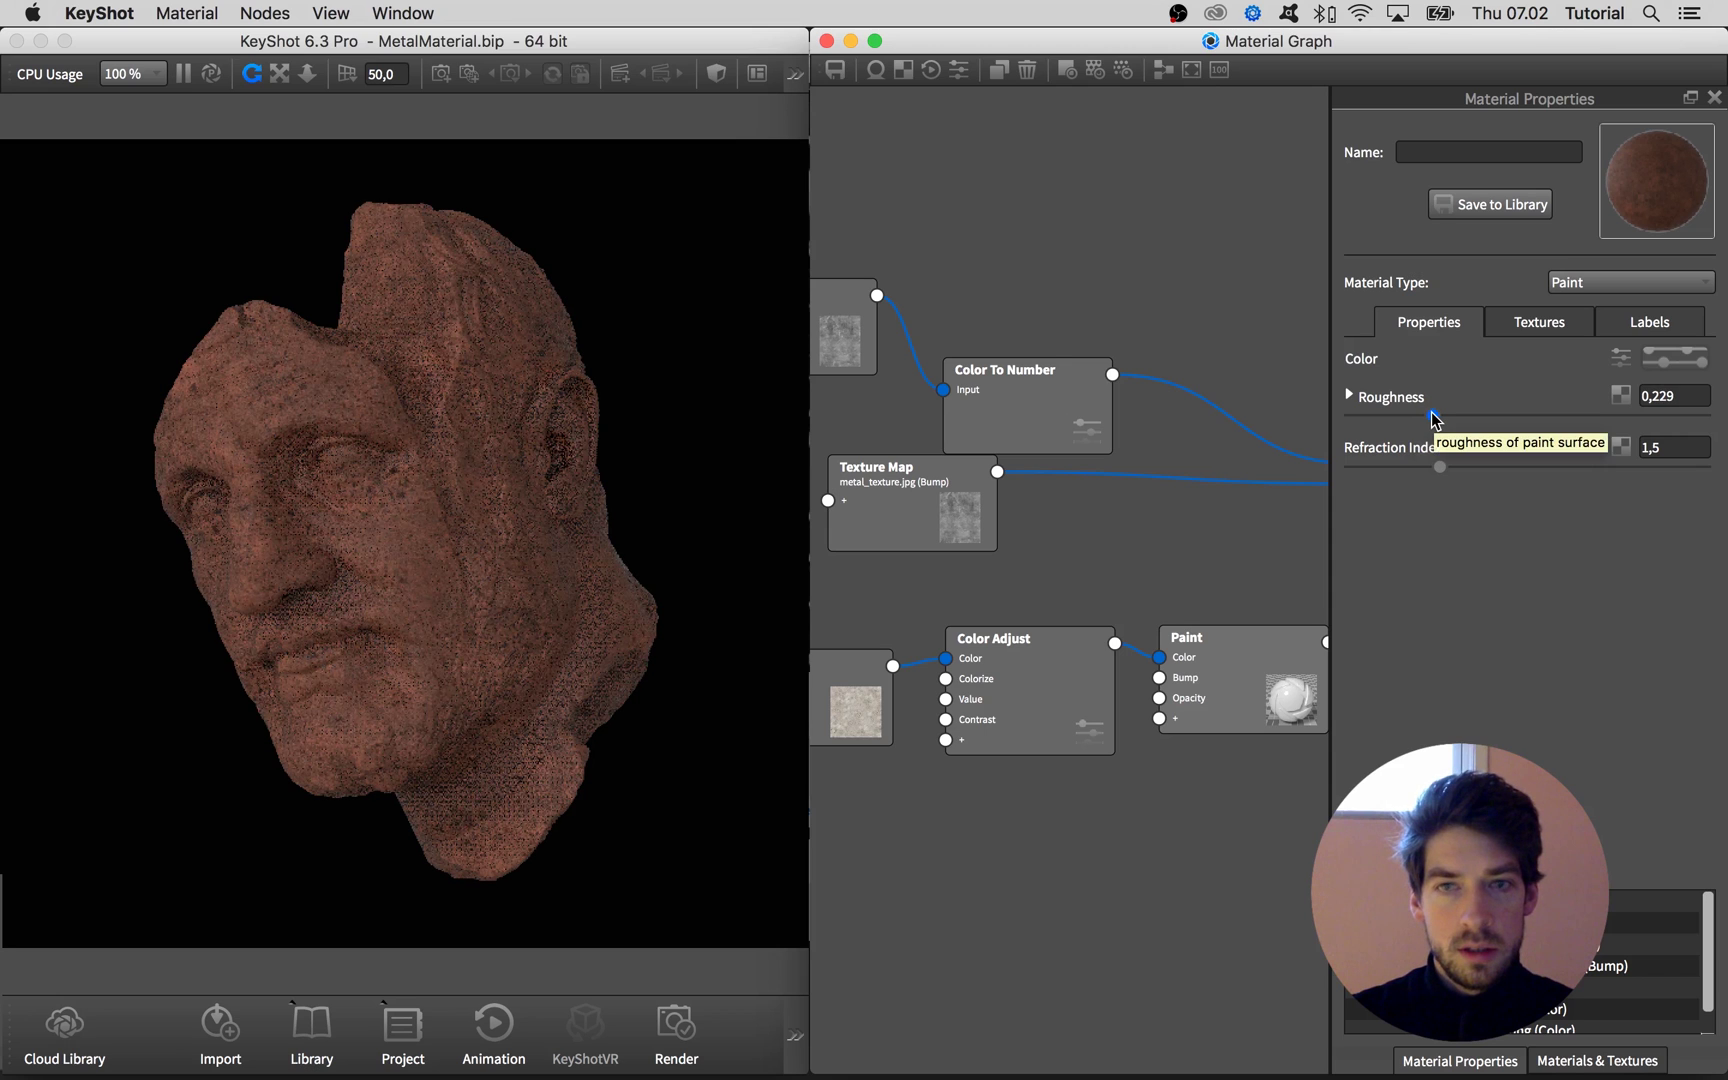
pyautogui.moveTo(1062, 736)
pyautogui.mouseDown()
pyautogui.moveTo(1066, 842)
pyautogui.moveTo(1041, 656)
pyautogui.mouseUp()
pyautogui.moveTo(850, 682)
pyautogui.mouseDown()
pyautogui.moveTo(950, 808)
pyautogui.moveTo(1182, 688)
pyautogui.mouseUp()
# - Duplicate the RUST.png texture as the Paint bump map with bump height 0,6
pyautogui.rightClick(847, 693)
pyautogui.click(900, 728)
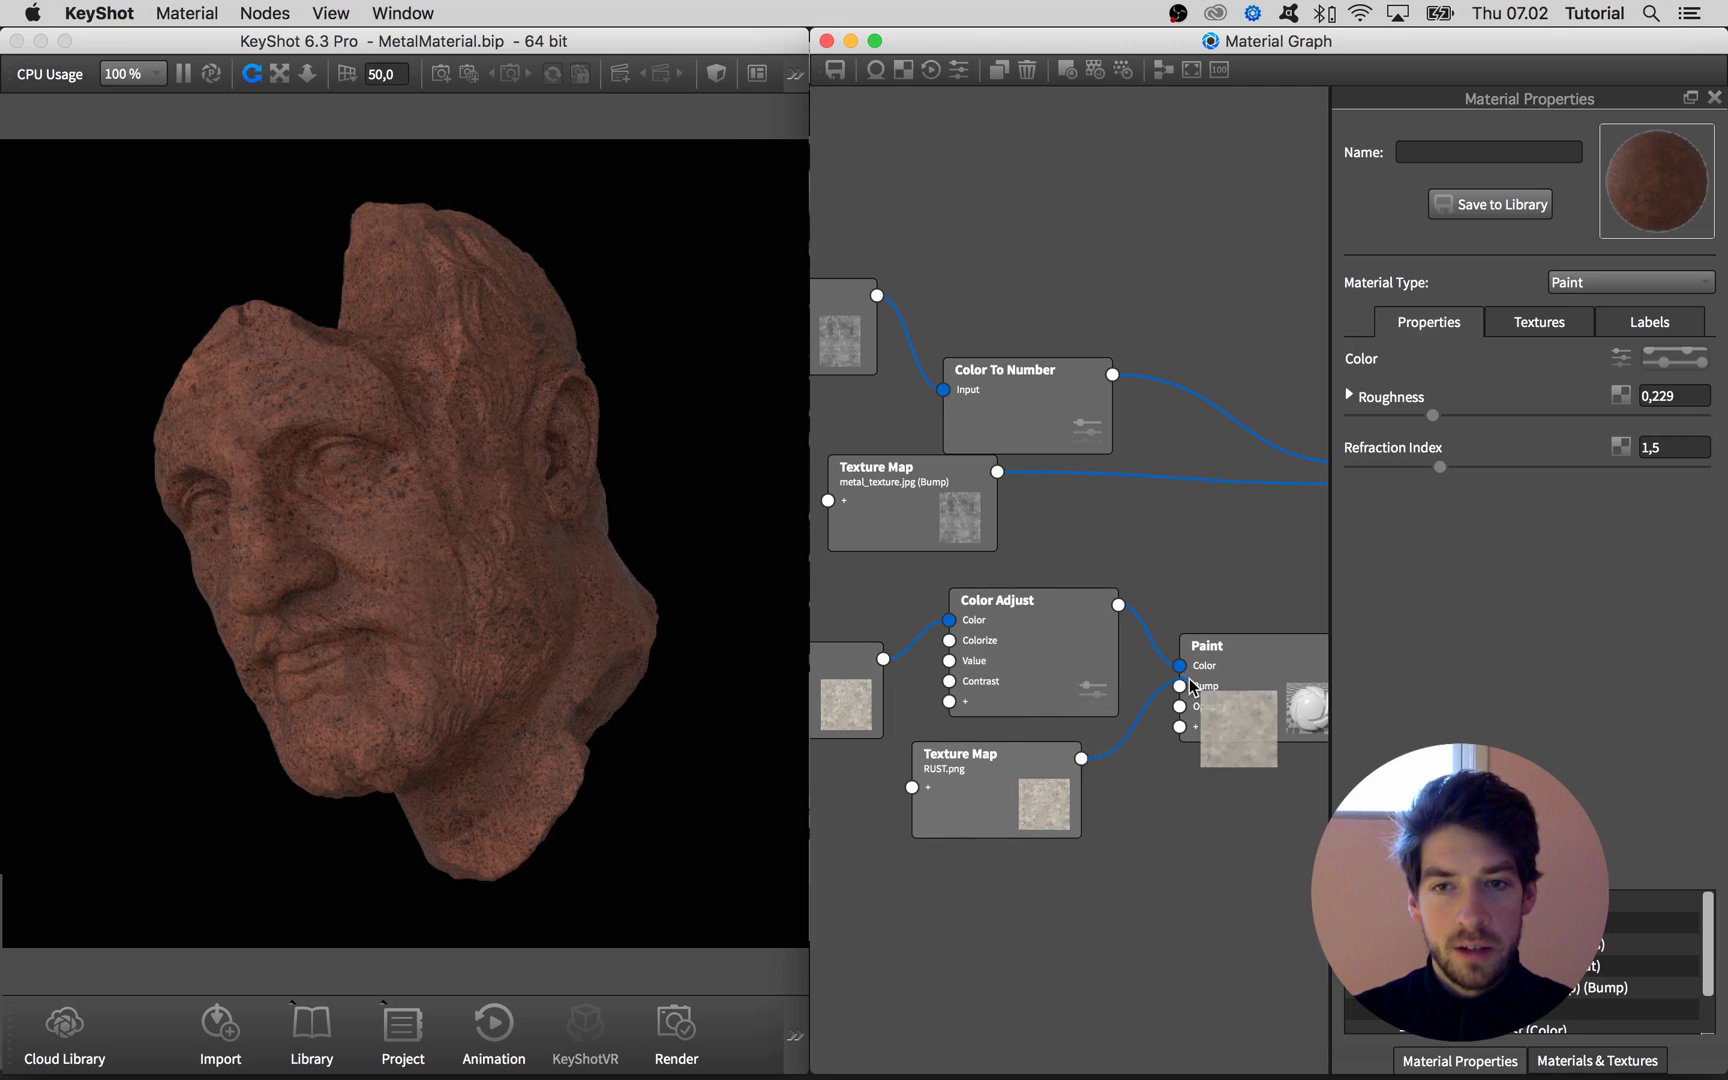
pyautogui.click(998, 804)
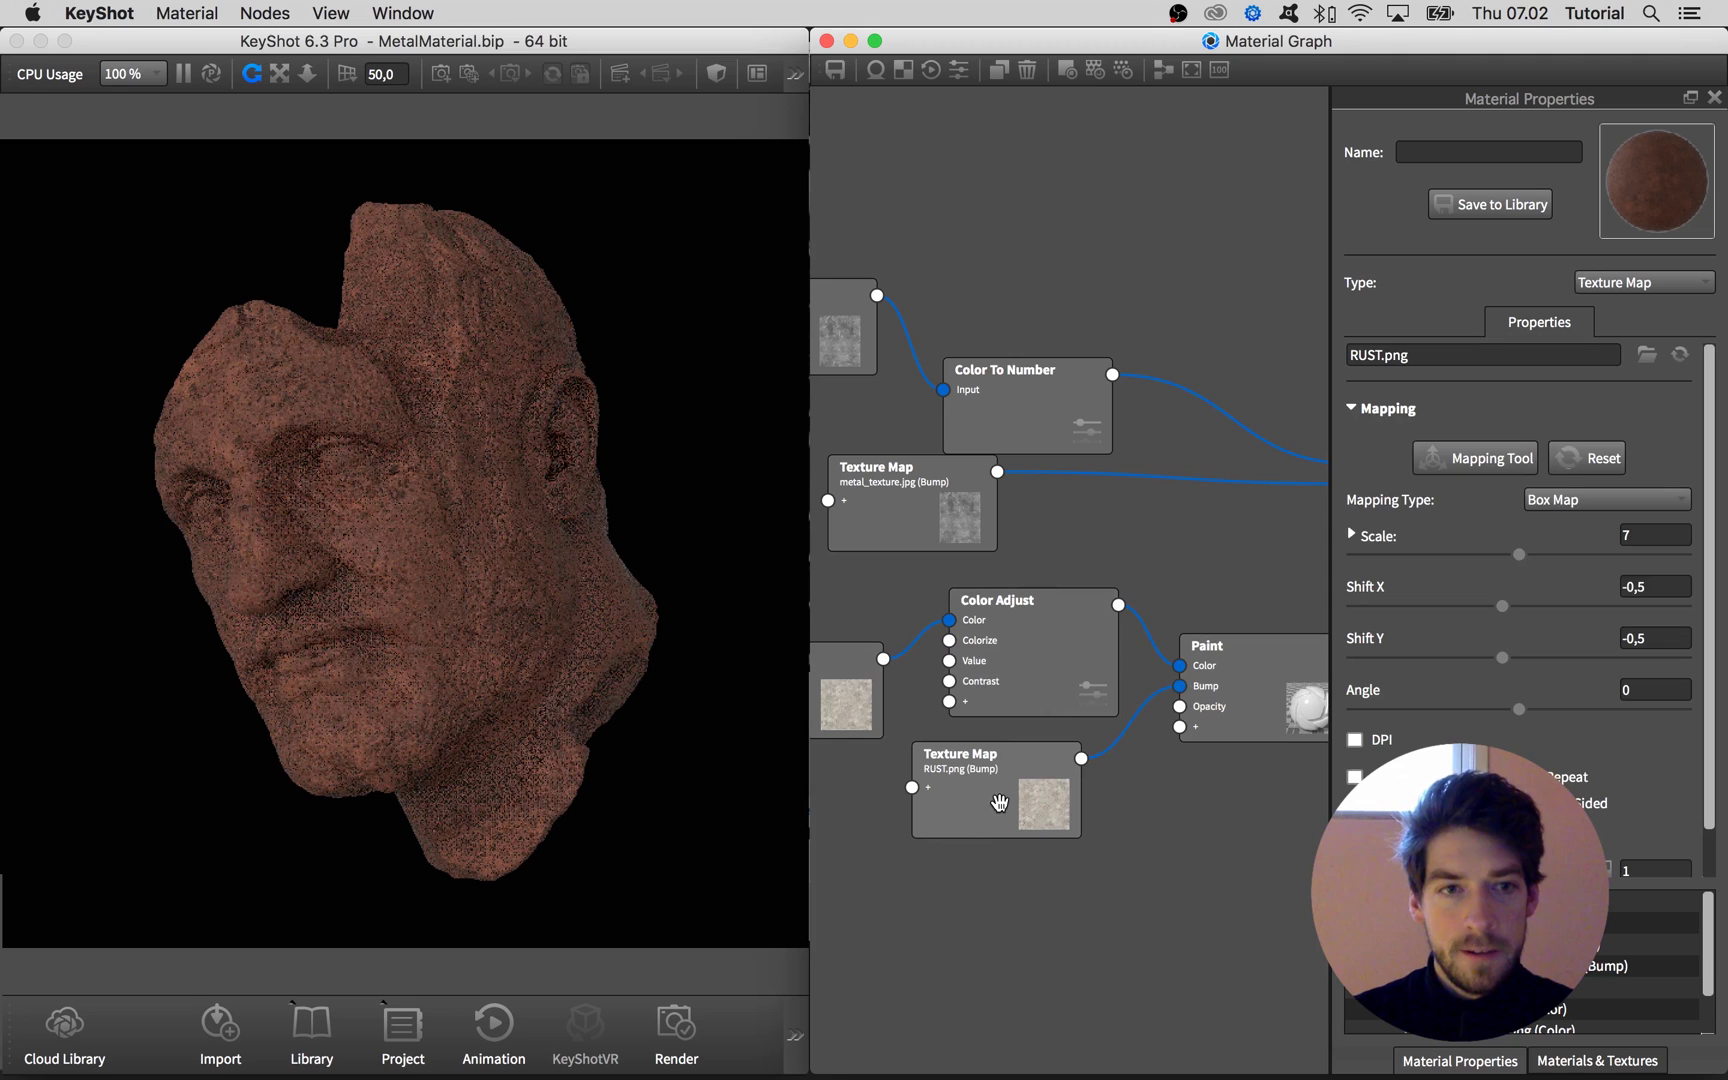
pyautogui.scroll(-2, 1690, 820)
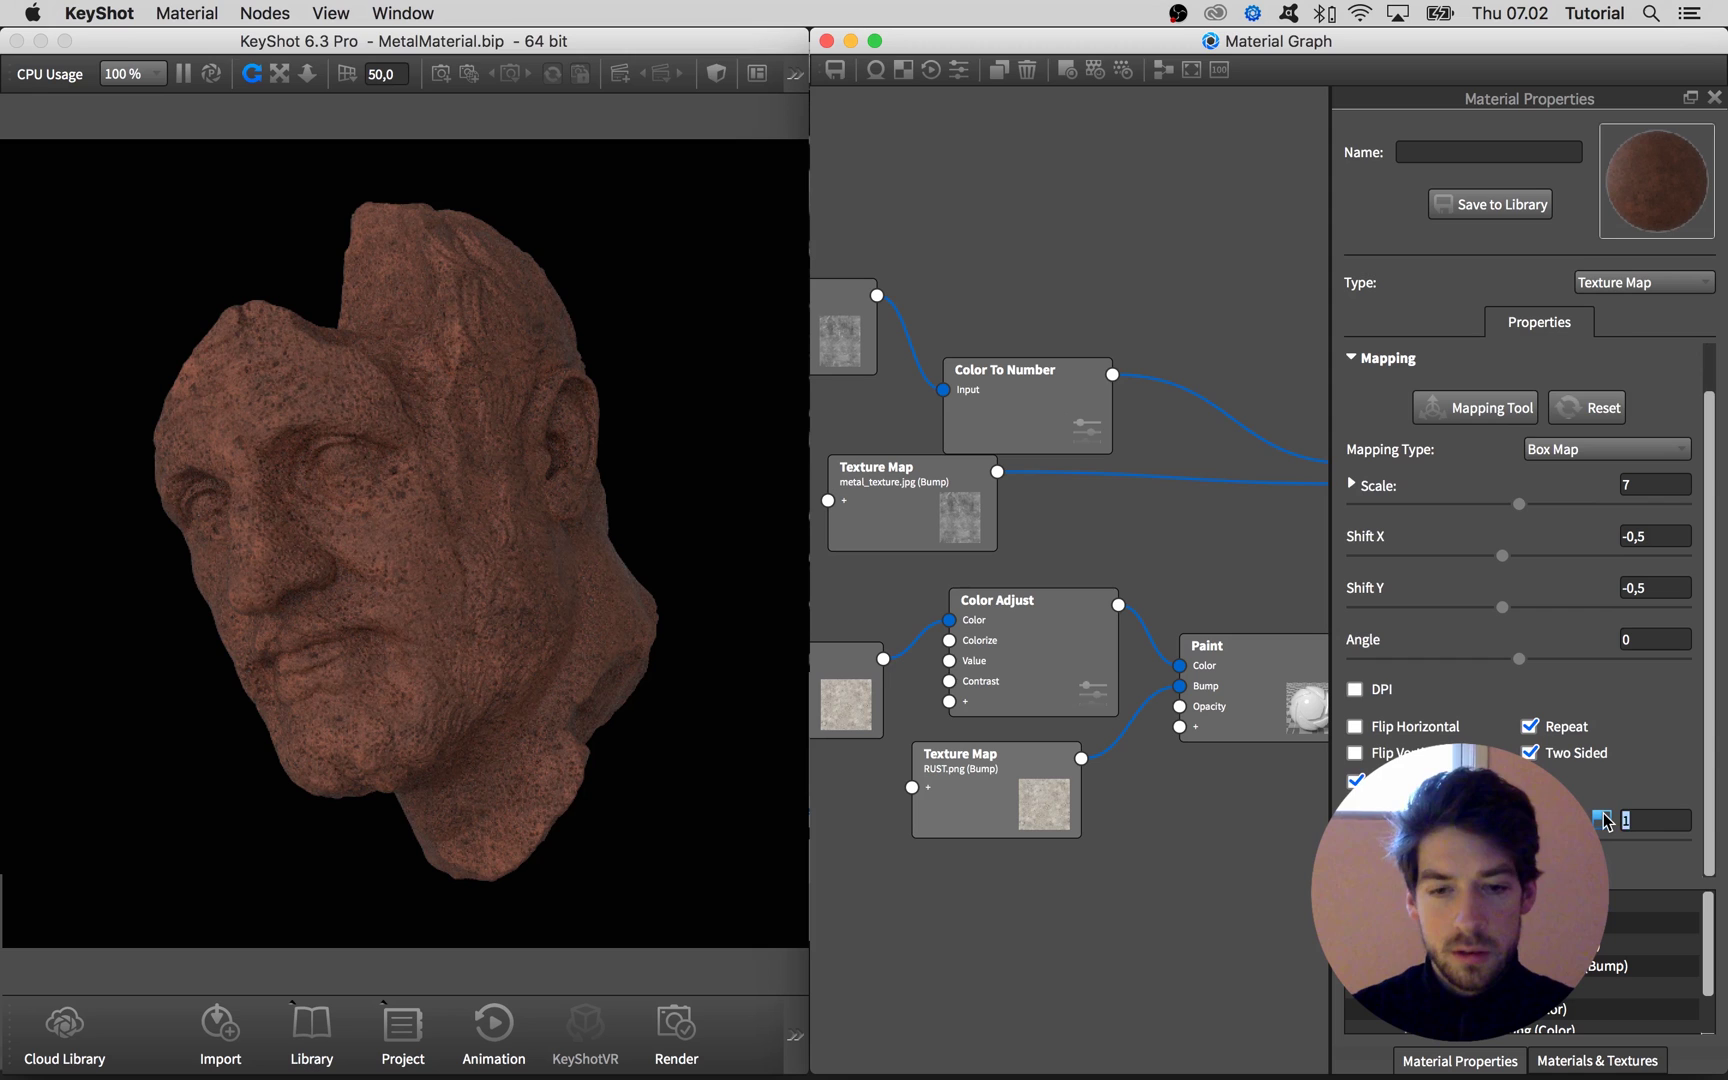
pyautogui.press('Return')
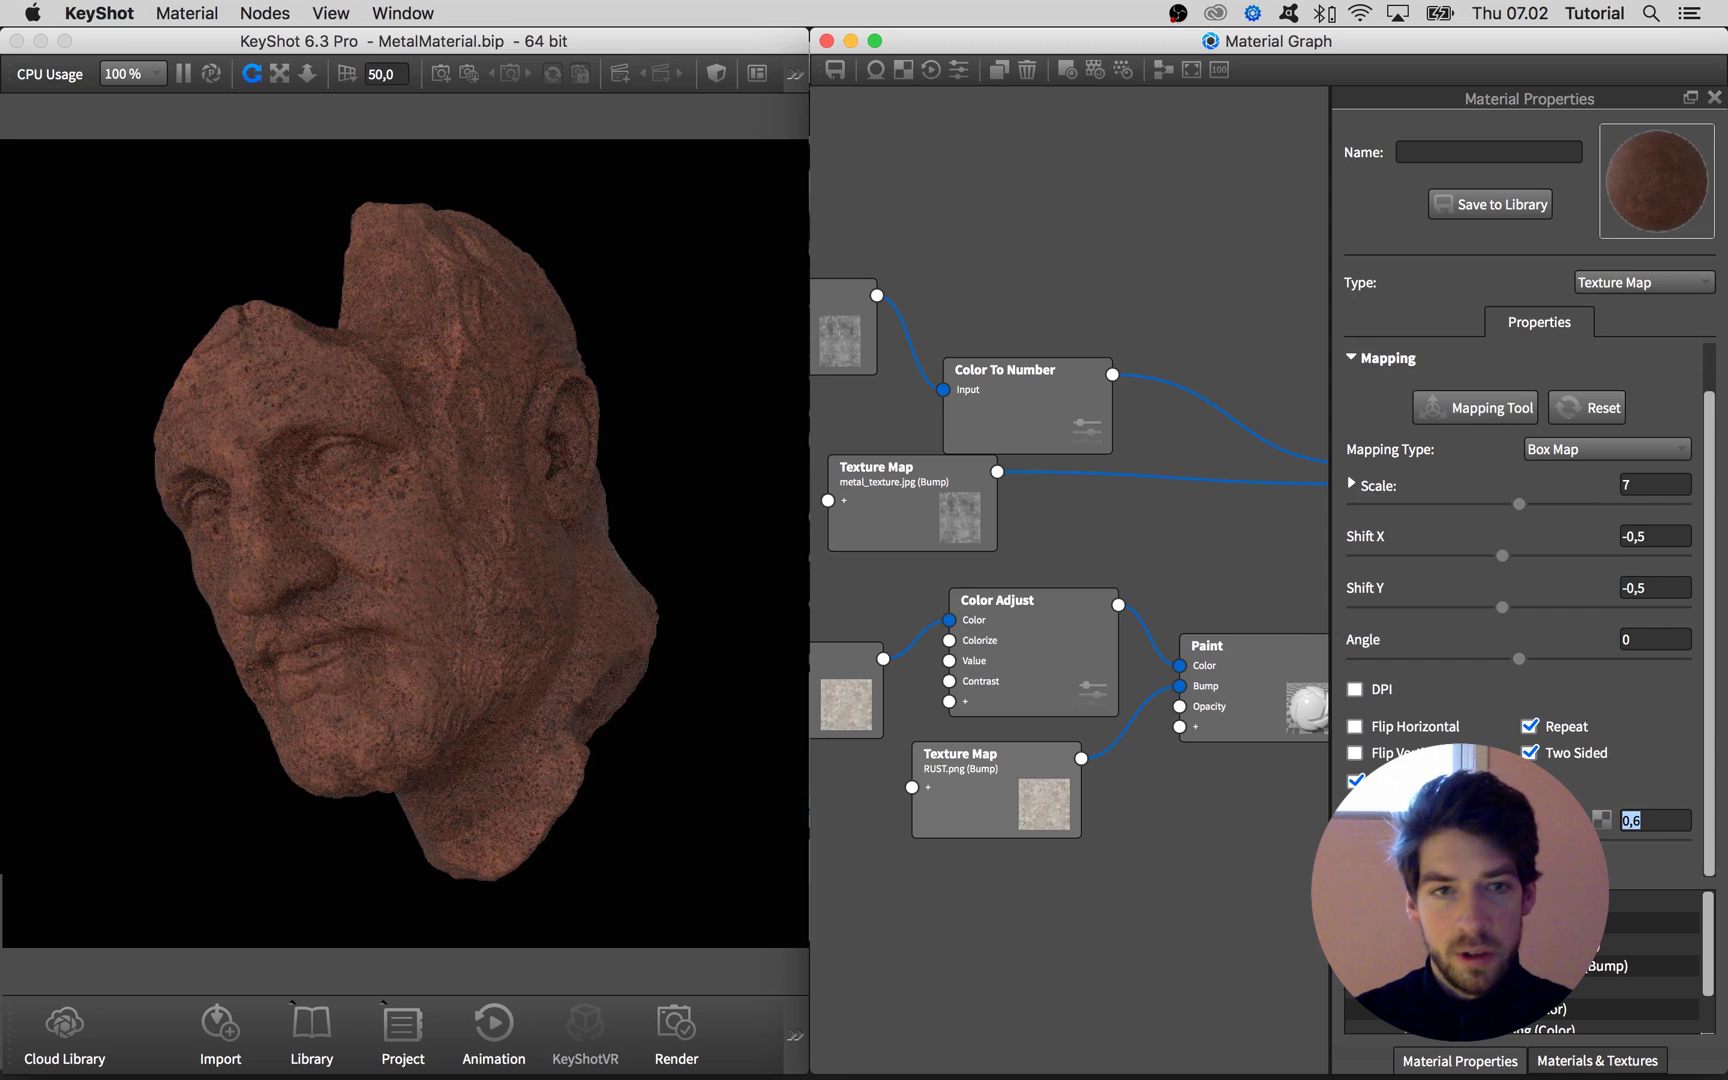
# - Tidy the graph, moving Color Adjust, both RUST textures, Color To Number and metal texture nodes
pyautogui.click(1207, 860)
pyautogui.scroll(-3, 1033, 628)
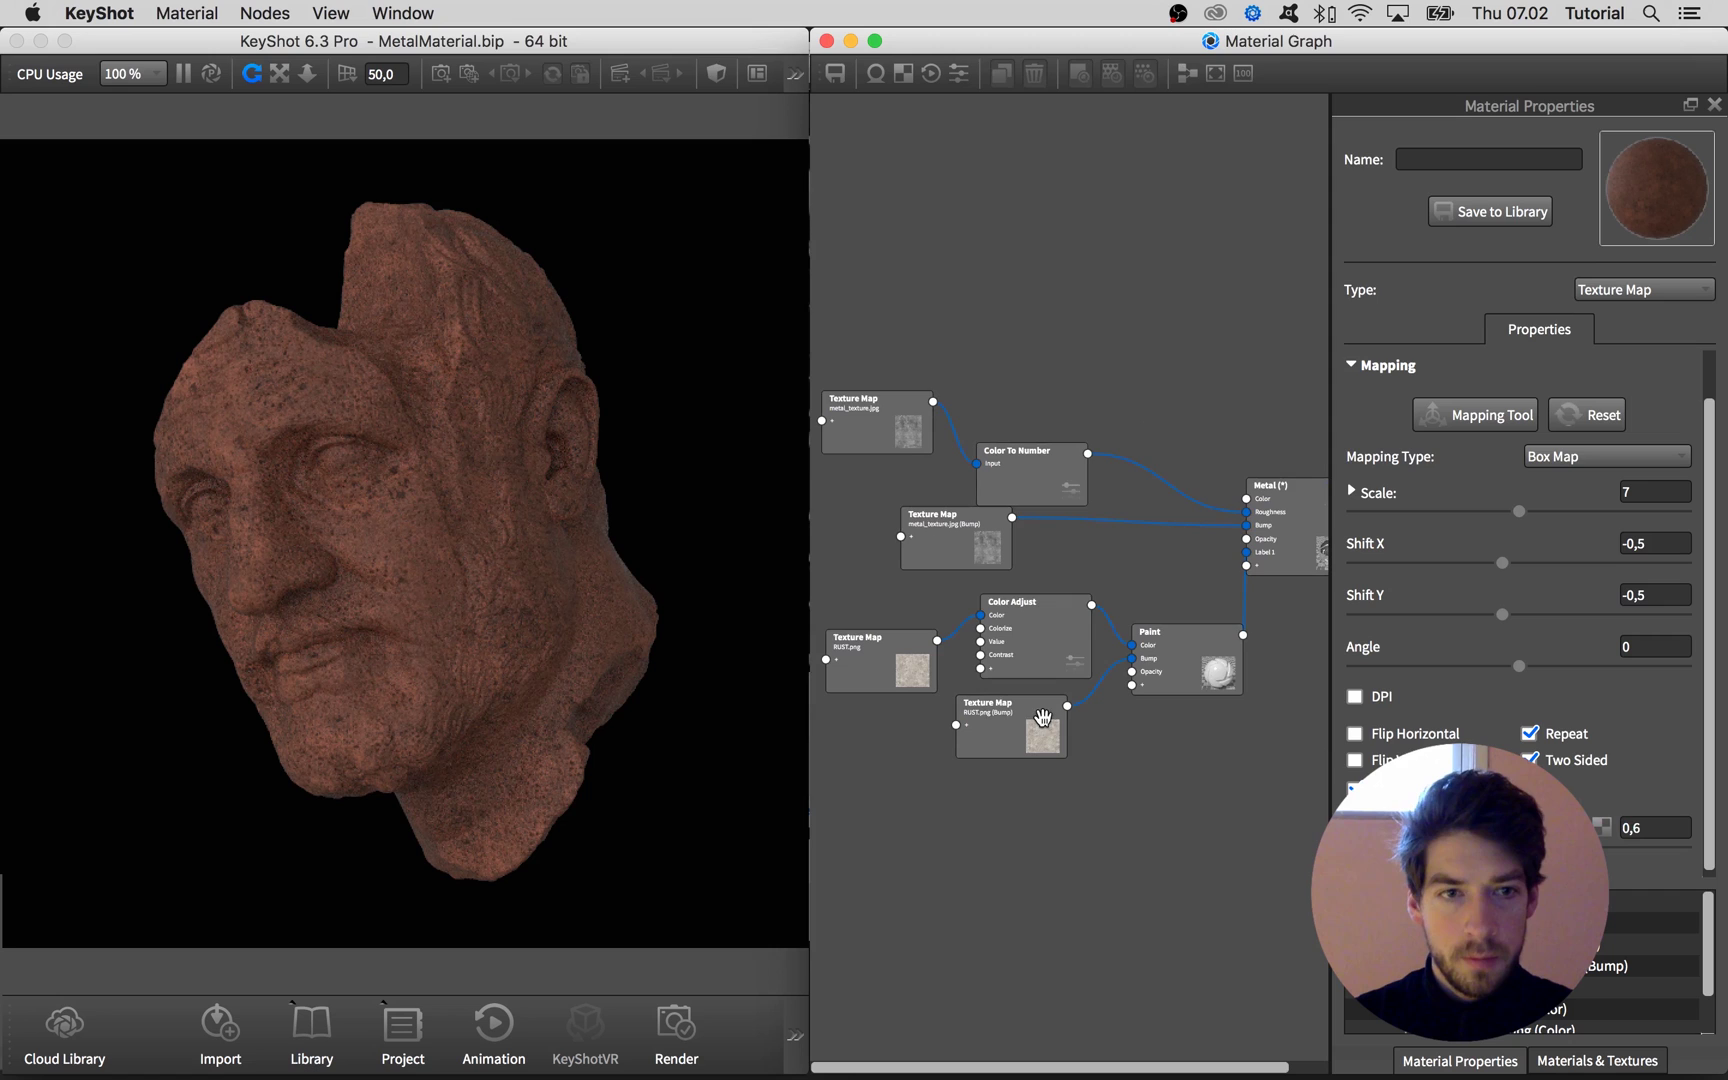
pyautogui.moveTo(1033, 628); pyautogui.dragTo(1038, 596)
pyautogui.moveTo(880, 650); pyautogui.dragTo(873, 603)
pyautogui.moveTo(1061, 729); pyautogui.dragTo(1020, 678)
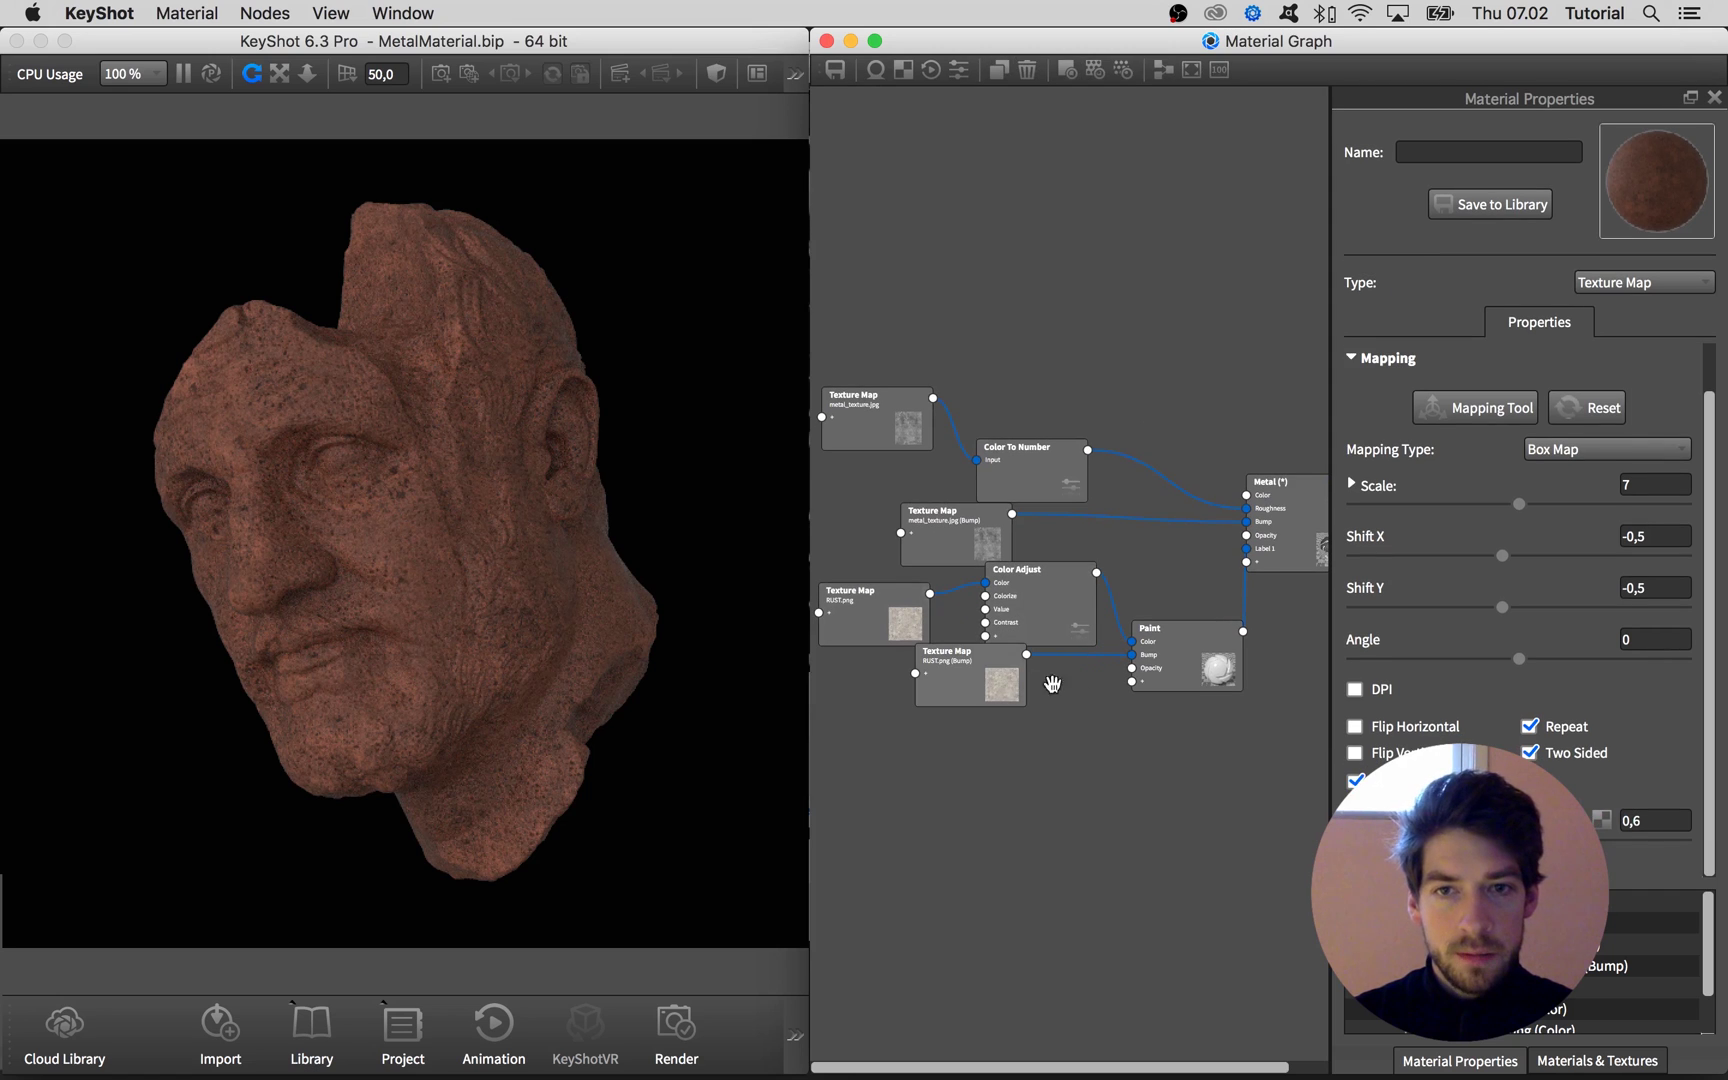
pyautogui.moveTo(1066, 473); pyautogui.dragTo(1096, 416)
pyautogui.moveTo(950, 525); pyautogui.dragTo(987, 480)
pyautogui.moveTo(880, 420); pyautogui.dragTo(919, 402)
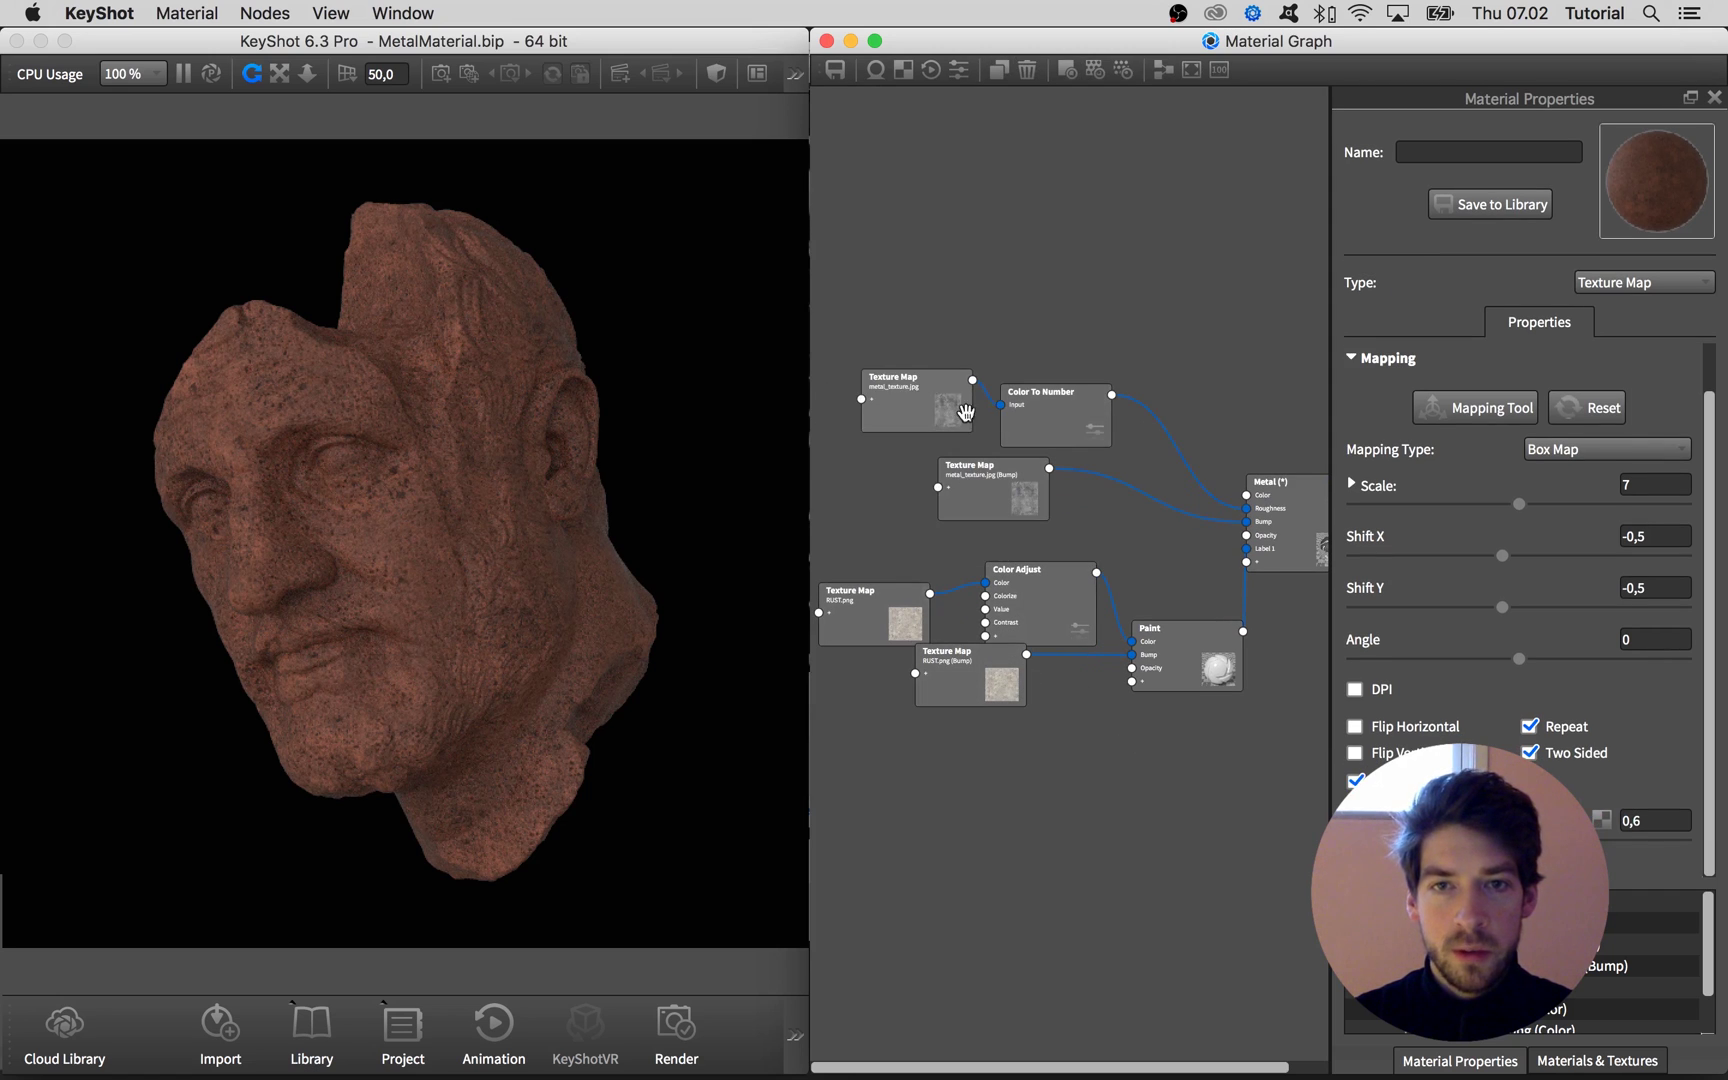
pyautogui.moveTo(1058, 405); pyautogui.dragTo(1064, 396)
pyautogui.moveTo(1212, 622); pyautogui.dragTo(1203, 634)
# - Briefly disable the Paint-to-Metal link to view bare metal, then re-enable it
pyautogui.rightClick(1237, 600)
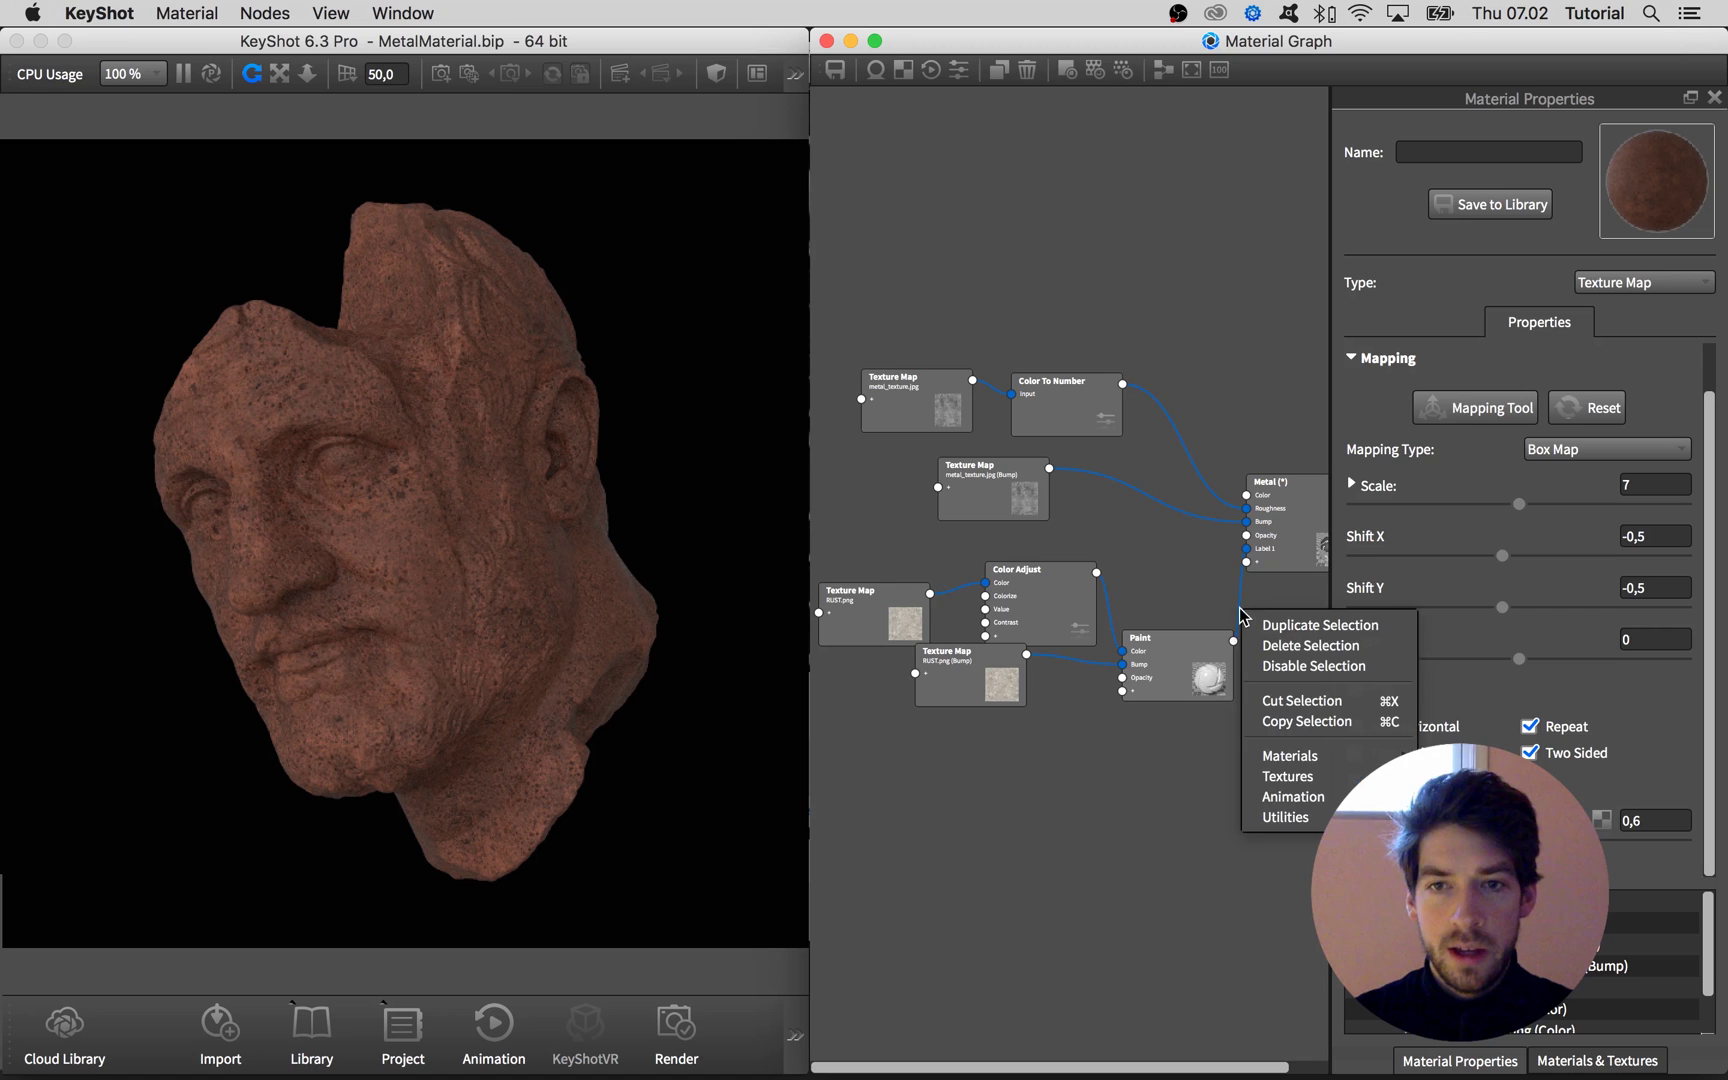
pyautogui.press('Escape')
pyautogui.rightClick(1237, 600)
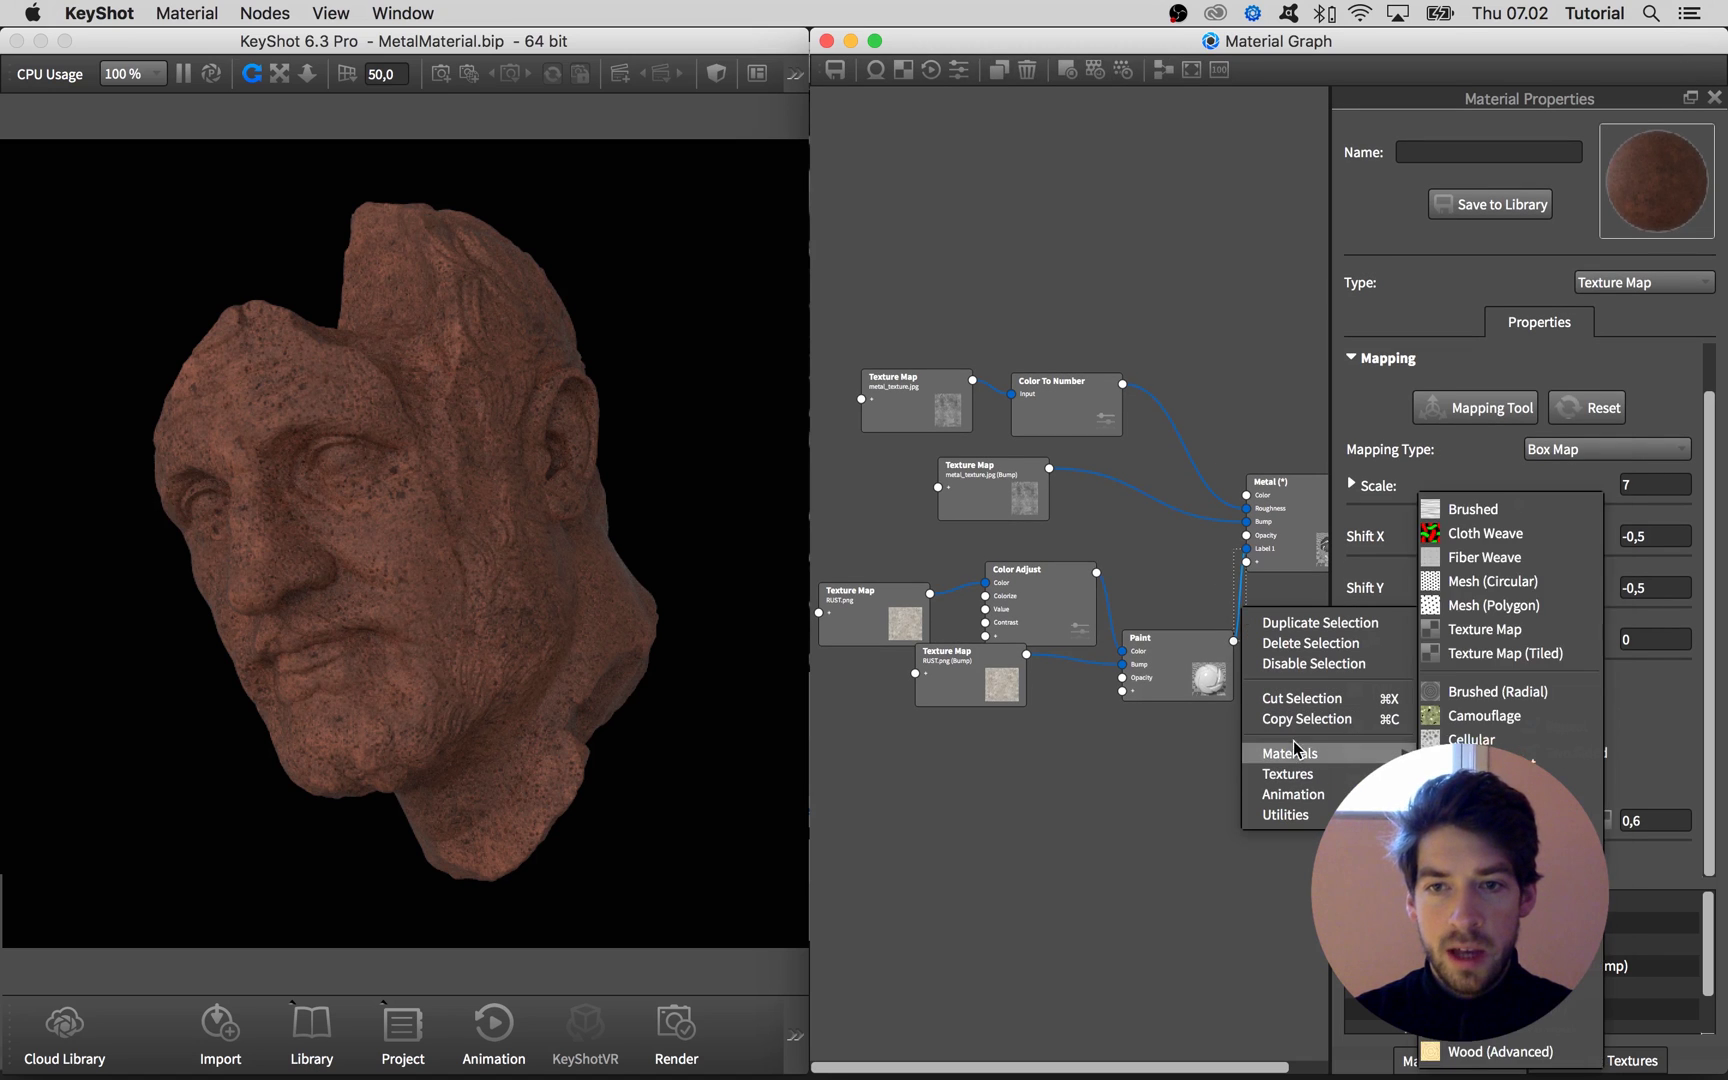
pyautogui.click(1297, 663)
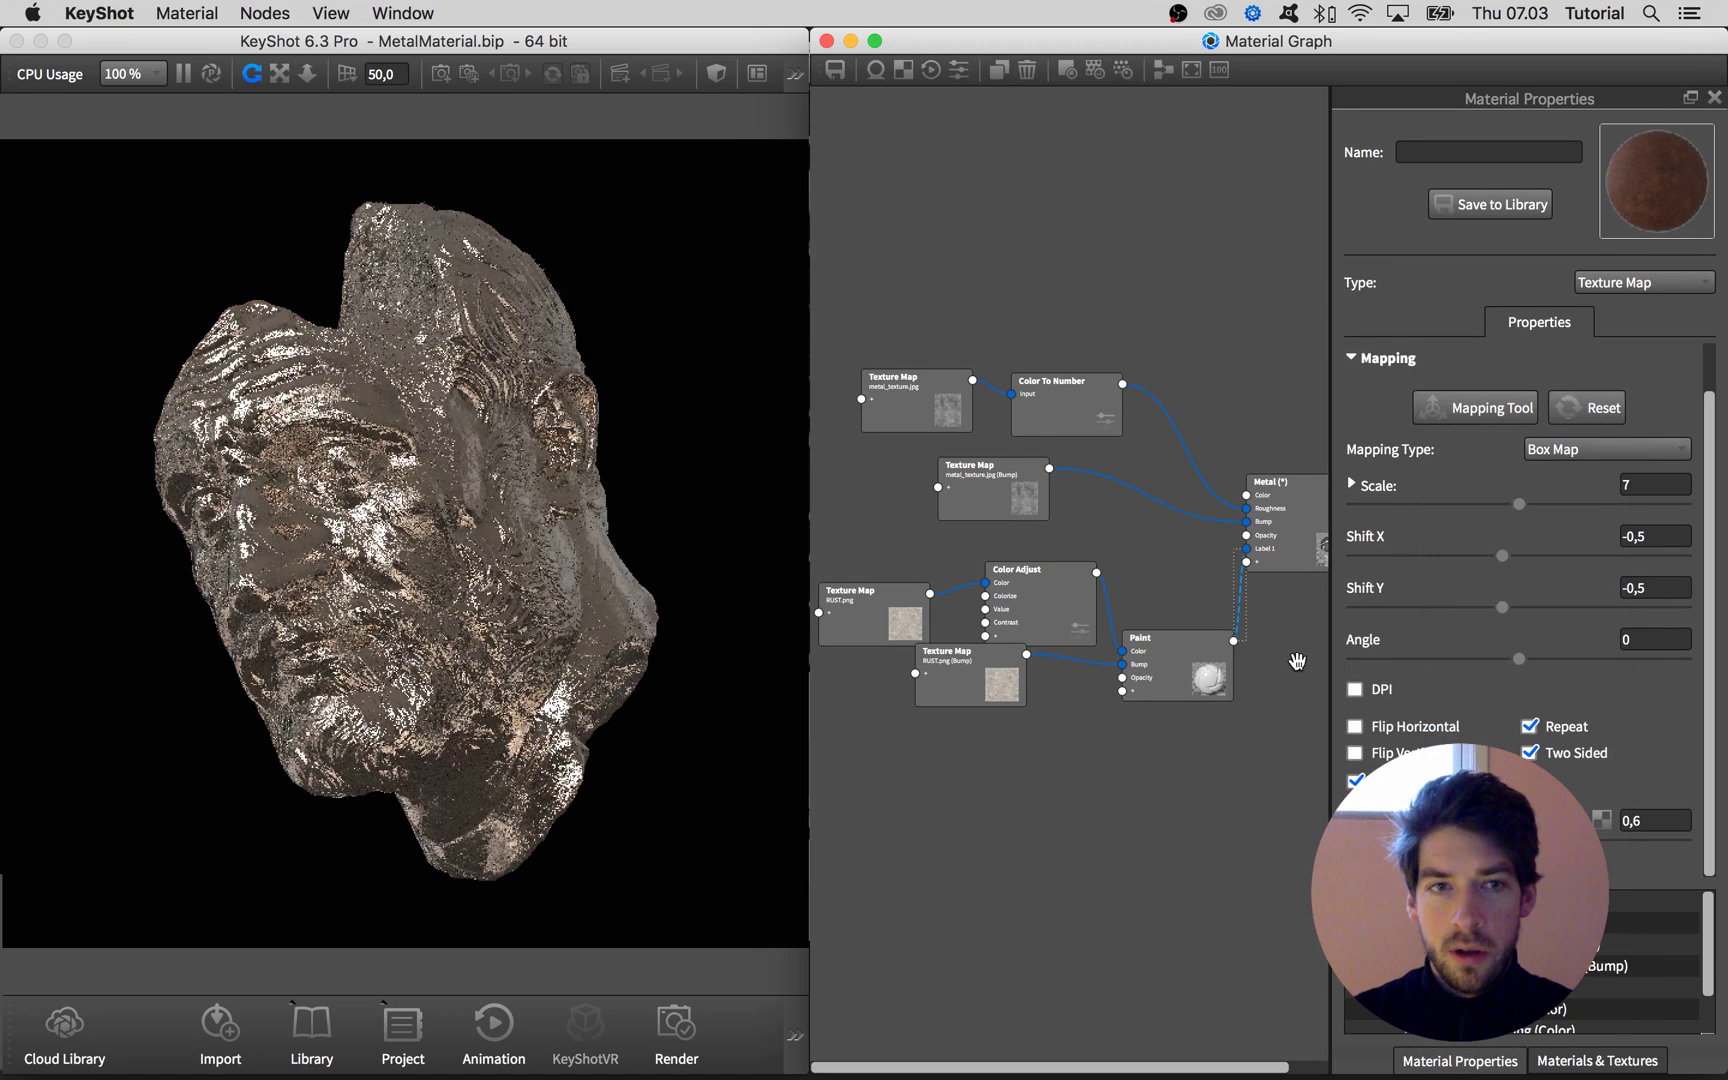
pyautogui.moveTo(1280, 570); pyautogui.dragTo(1305, 605)
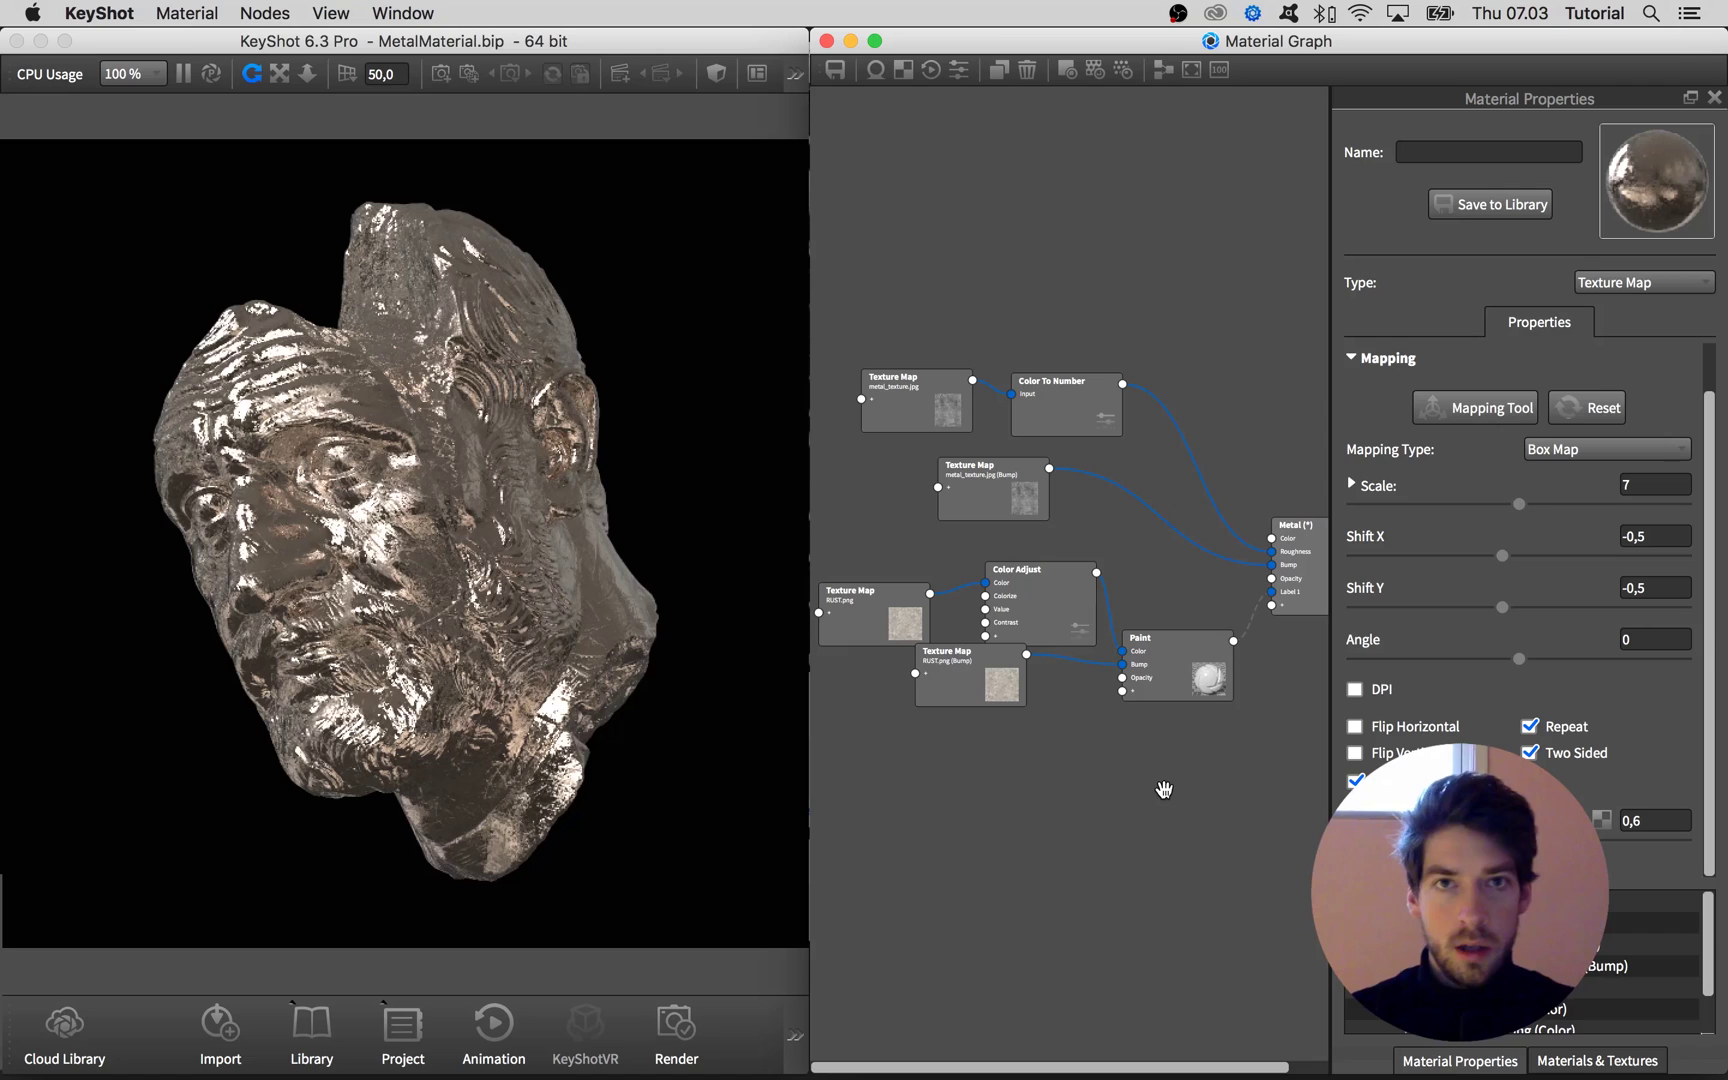
pyautogui.rightClick(1250, 617)
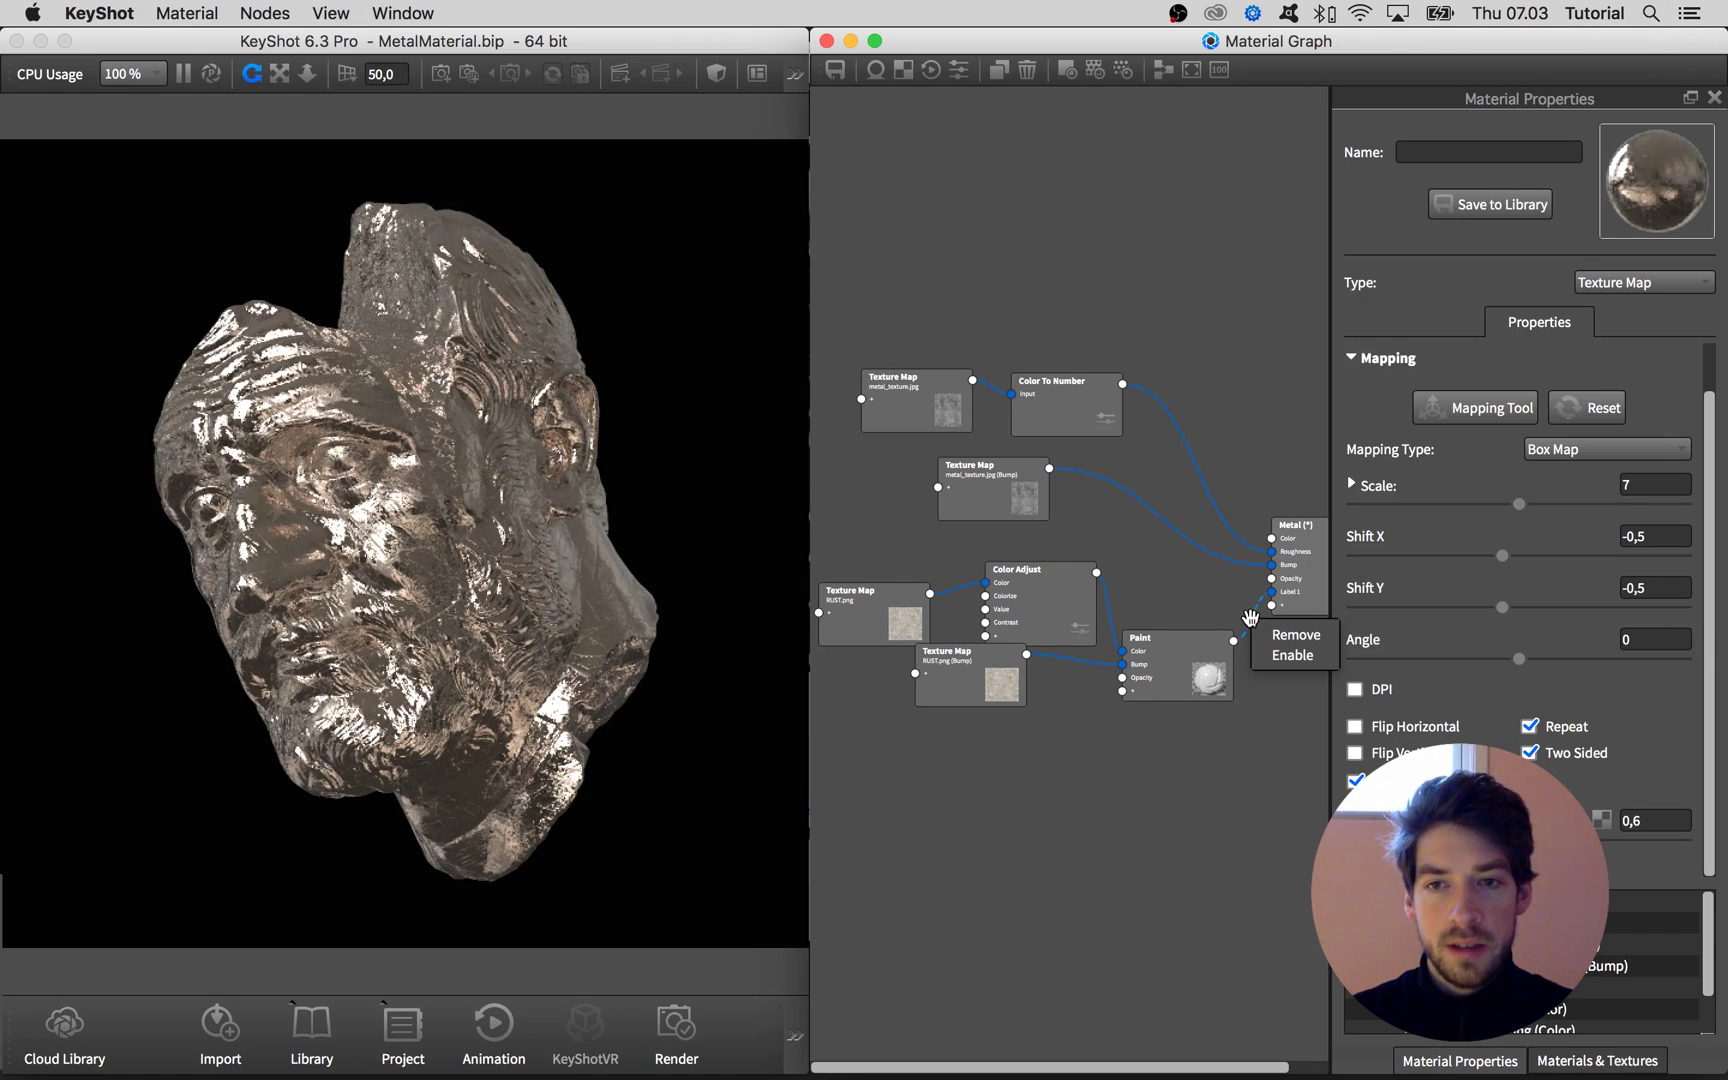
pyautogui.click(1292, 655)
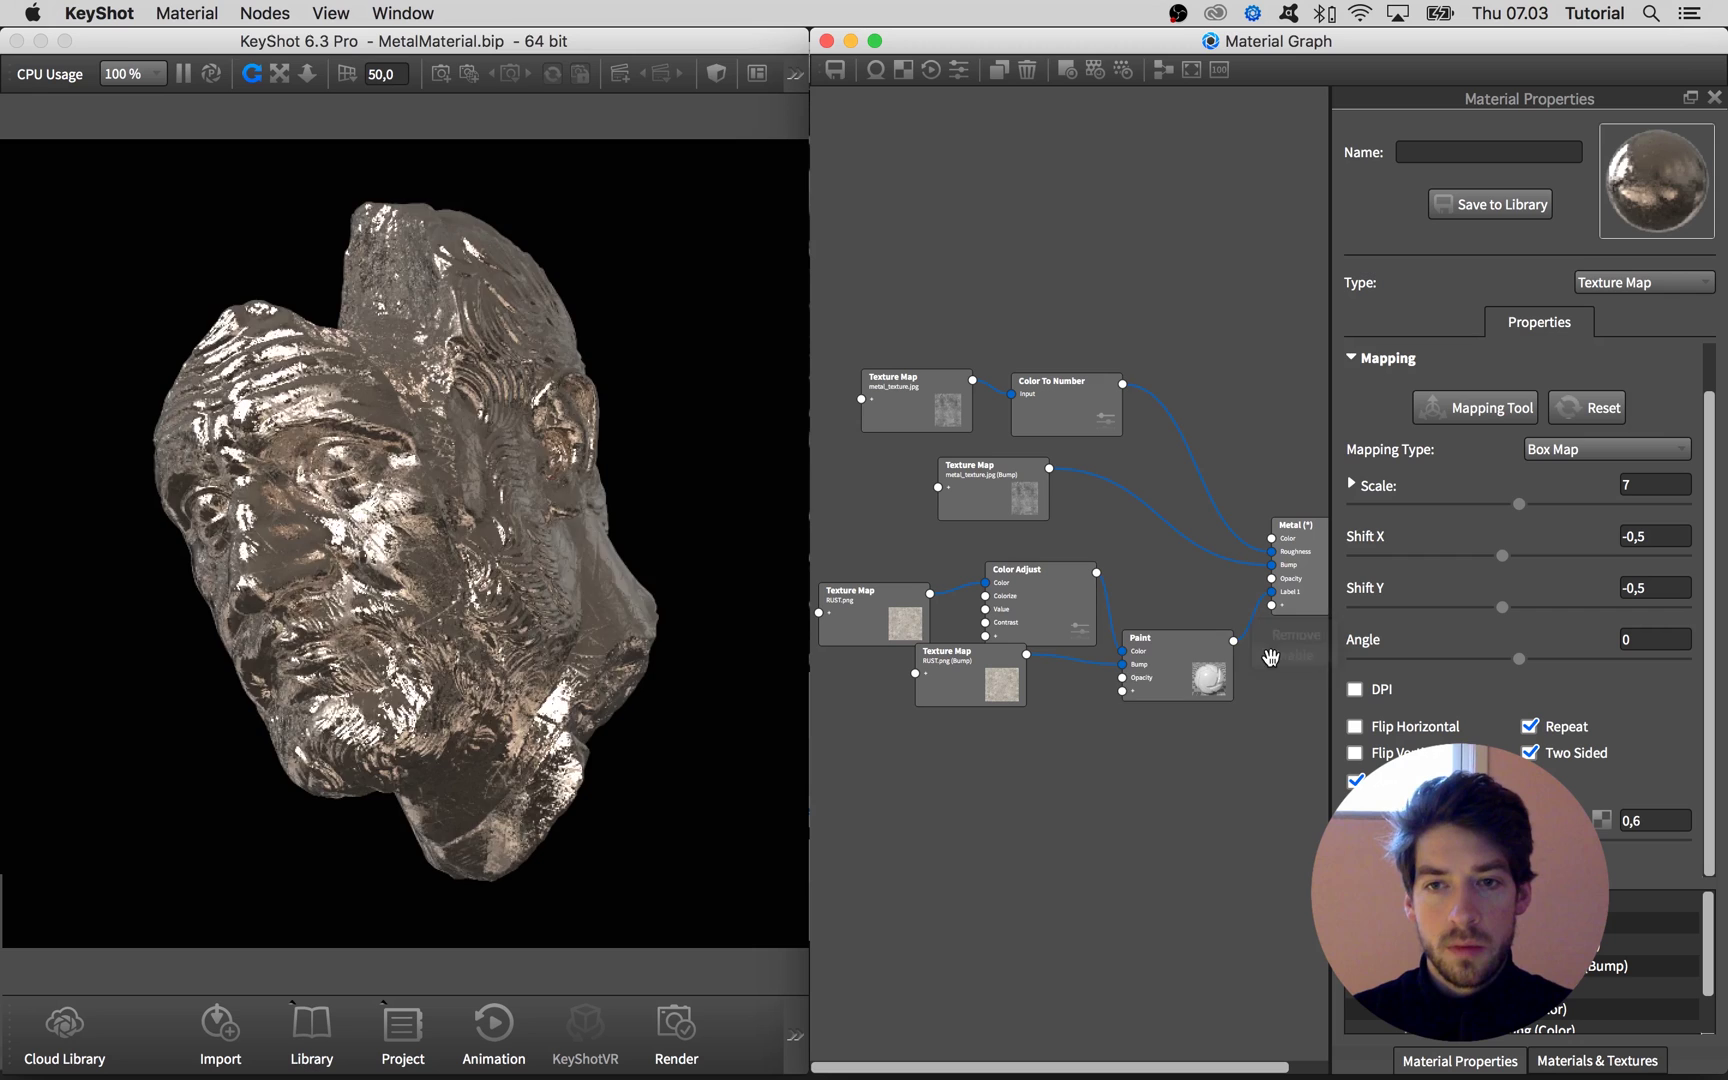
# - Reposition the Paint and Metal nodes to tidy the graph
pyautogui.moveTo(1135, 665)
pyautogui.mouseDown()
pyautogui.moveTo(1192, 700)
pyautogui.moveTo(1190, 721)
pyautogui.mouseUp()
pyautogui.moveTo(1305, 585); pyautogui.dragTo(1311, 646)
pyautogui.moveTo(1194, 696); pyautogui.dragTo(1194, 679)
# - Add a Curvature texture node to the graph and position it near the Paint node
pyautogui.rightClick(1069, 787)
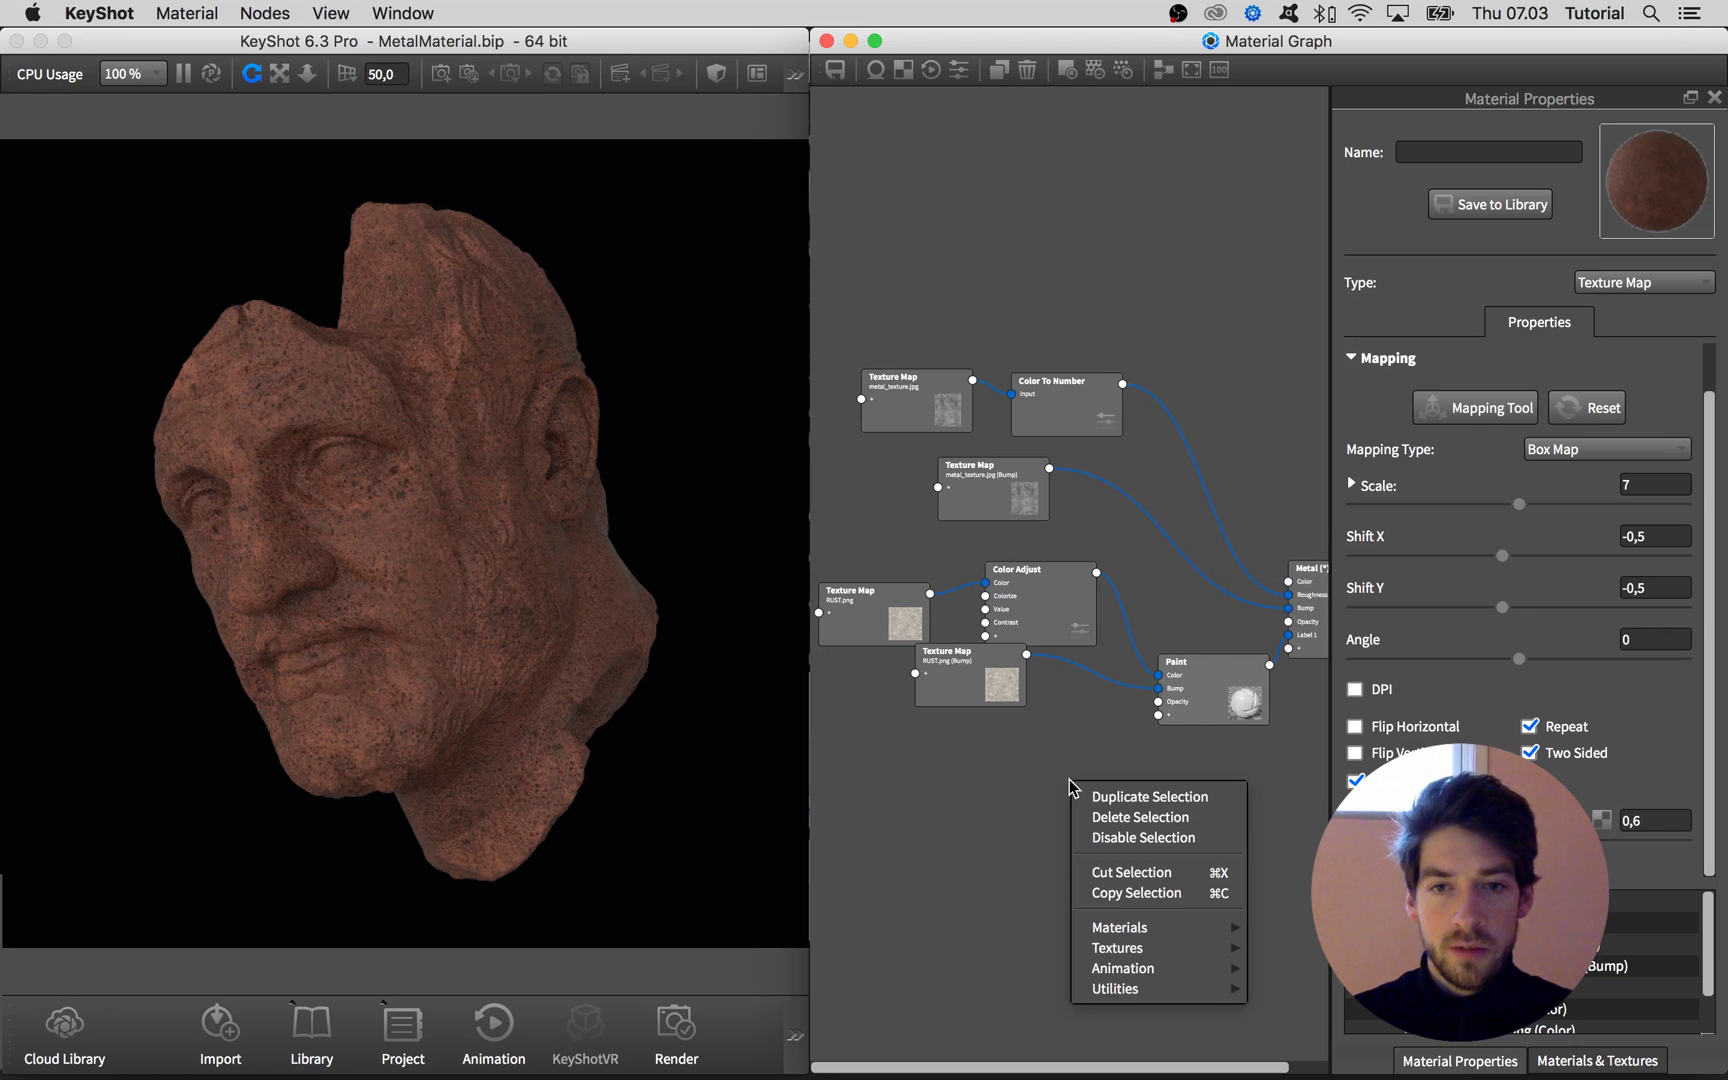
pyautogui.moveTo(1118, 934)
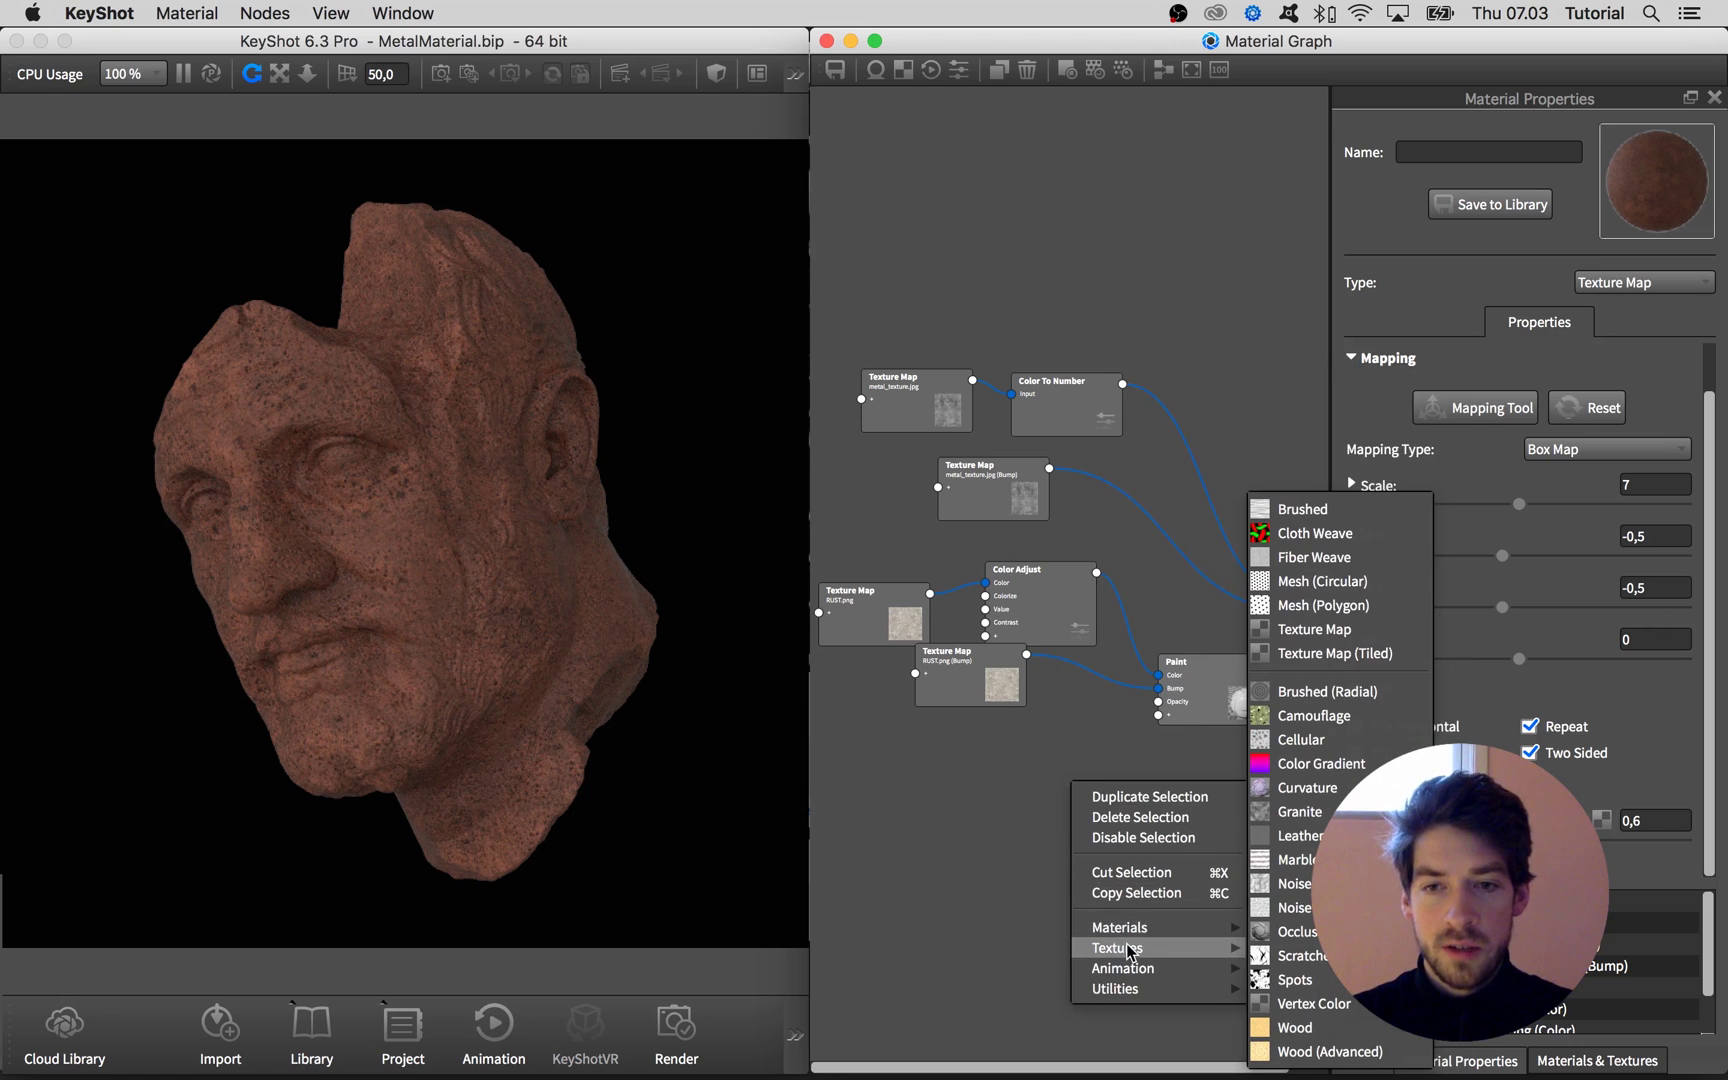
pyautogui.click(1330, 790)
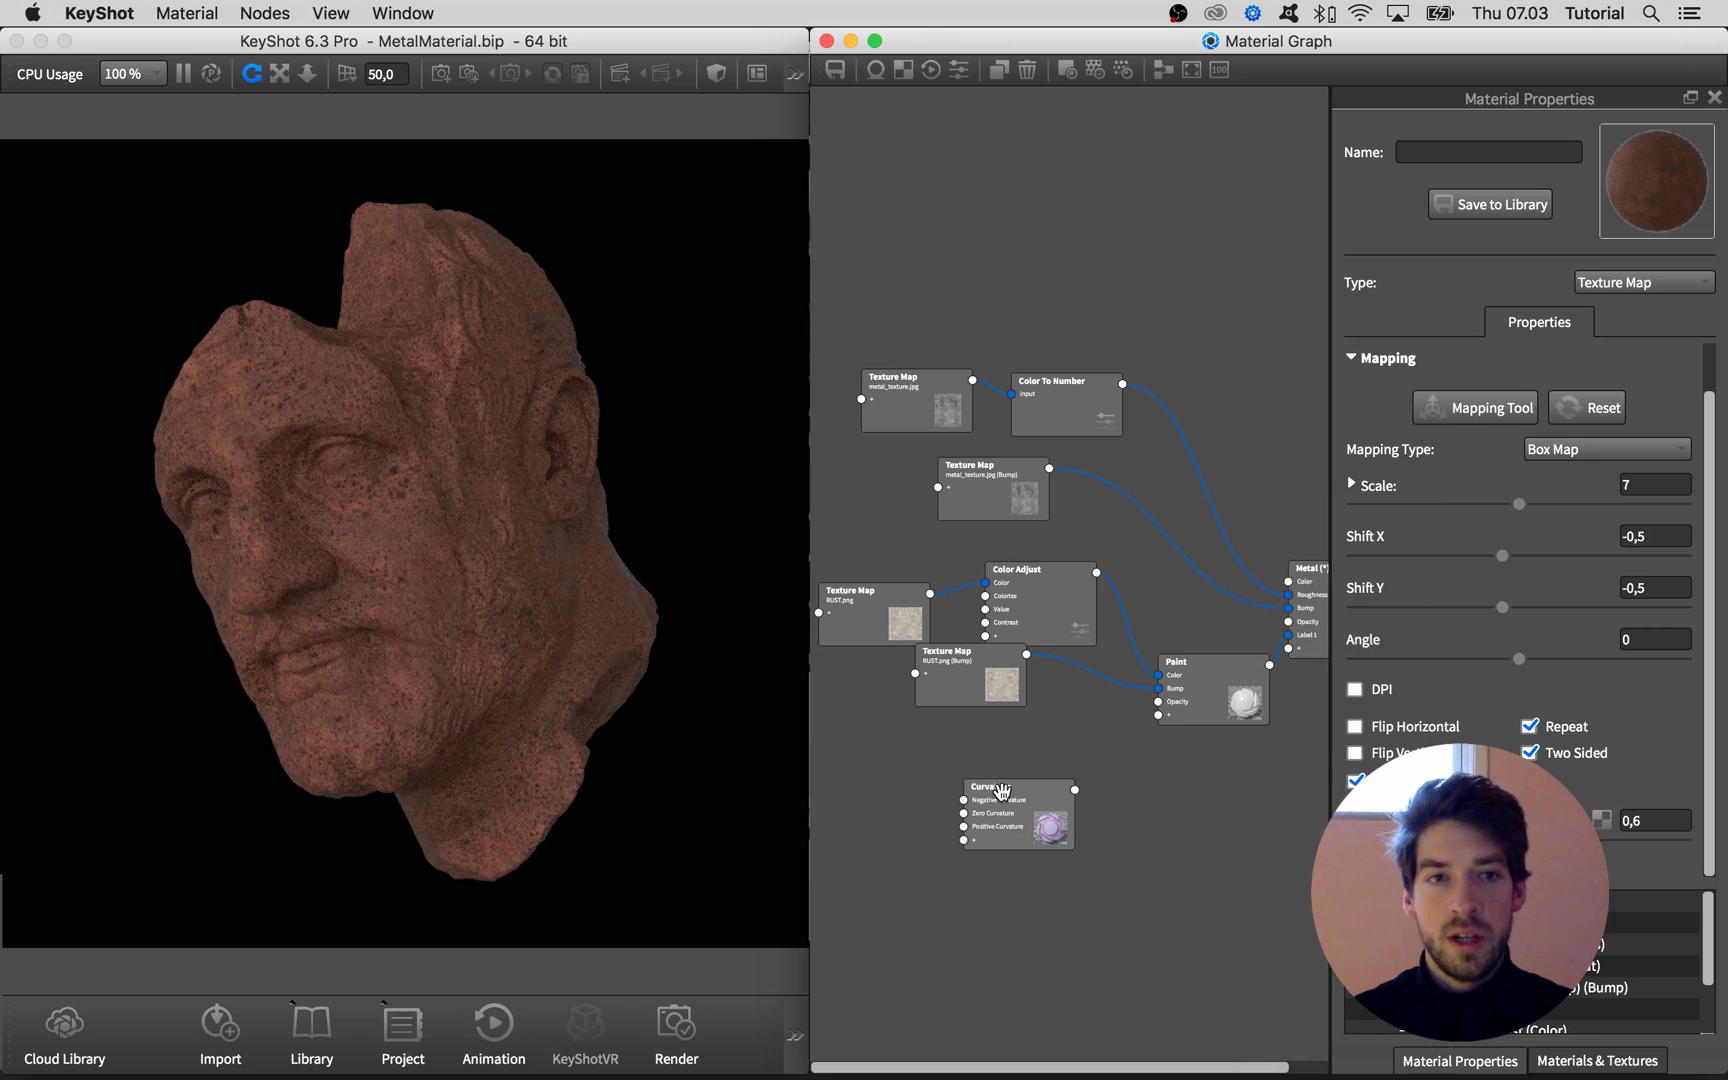
pyautogui.moveTo(998, 787)
pyautogui.mouseDown()
pyautogui.moveTo(985, 778)
pyautogui.moveTo(1096, 758)
pyautogui.moveTo(1158, 701)
pyautogui.moveTo(1029, 805)
pyautogui.moveTo(1041, 775)
pyautogui.mouseUp()
pyautogui.moveTo(1064, 784)
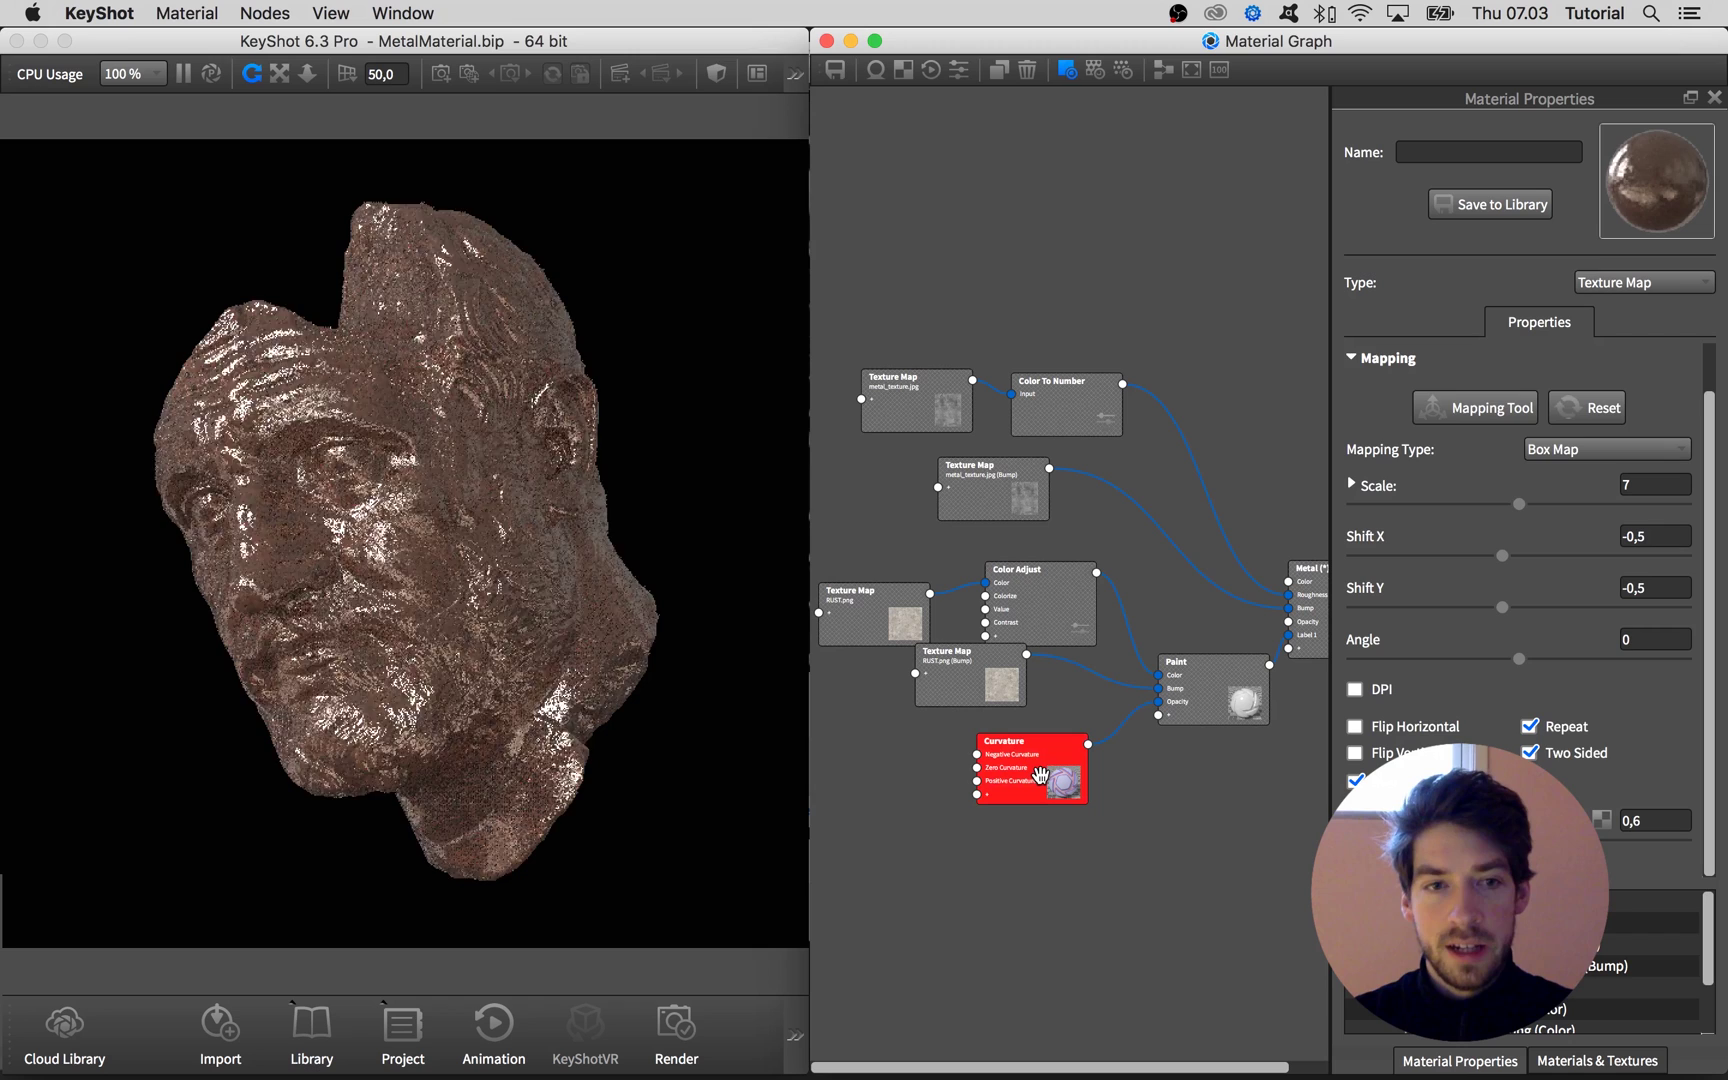
# - Preview the Curvature node on the bust and set Negative Curvature to white
pyautogui.doubleClick(1040, 775)
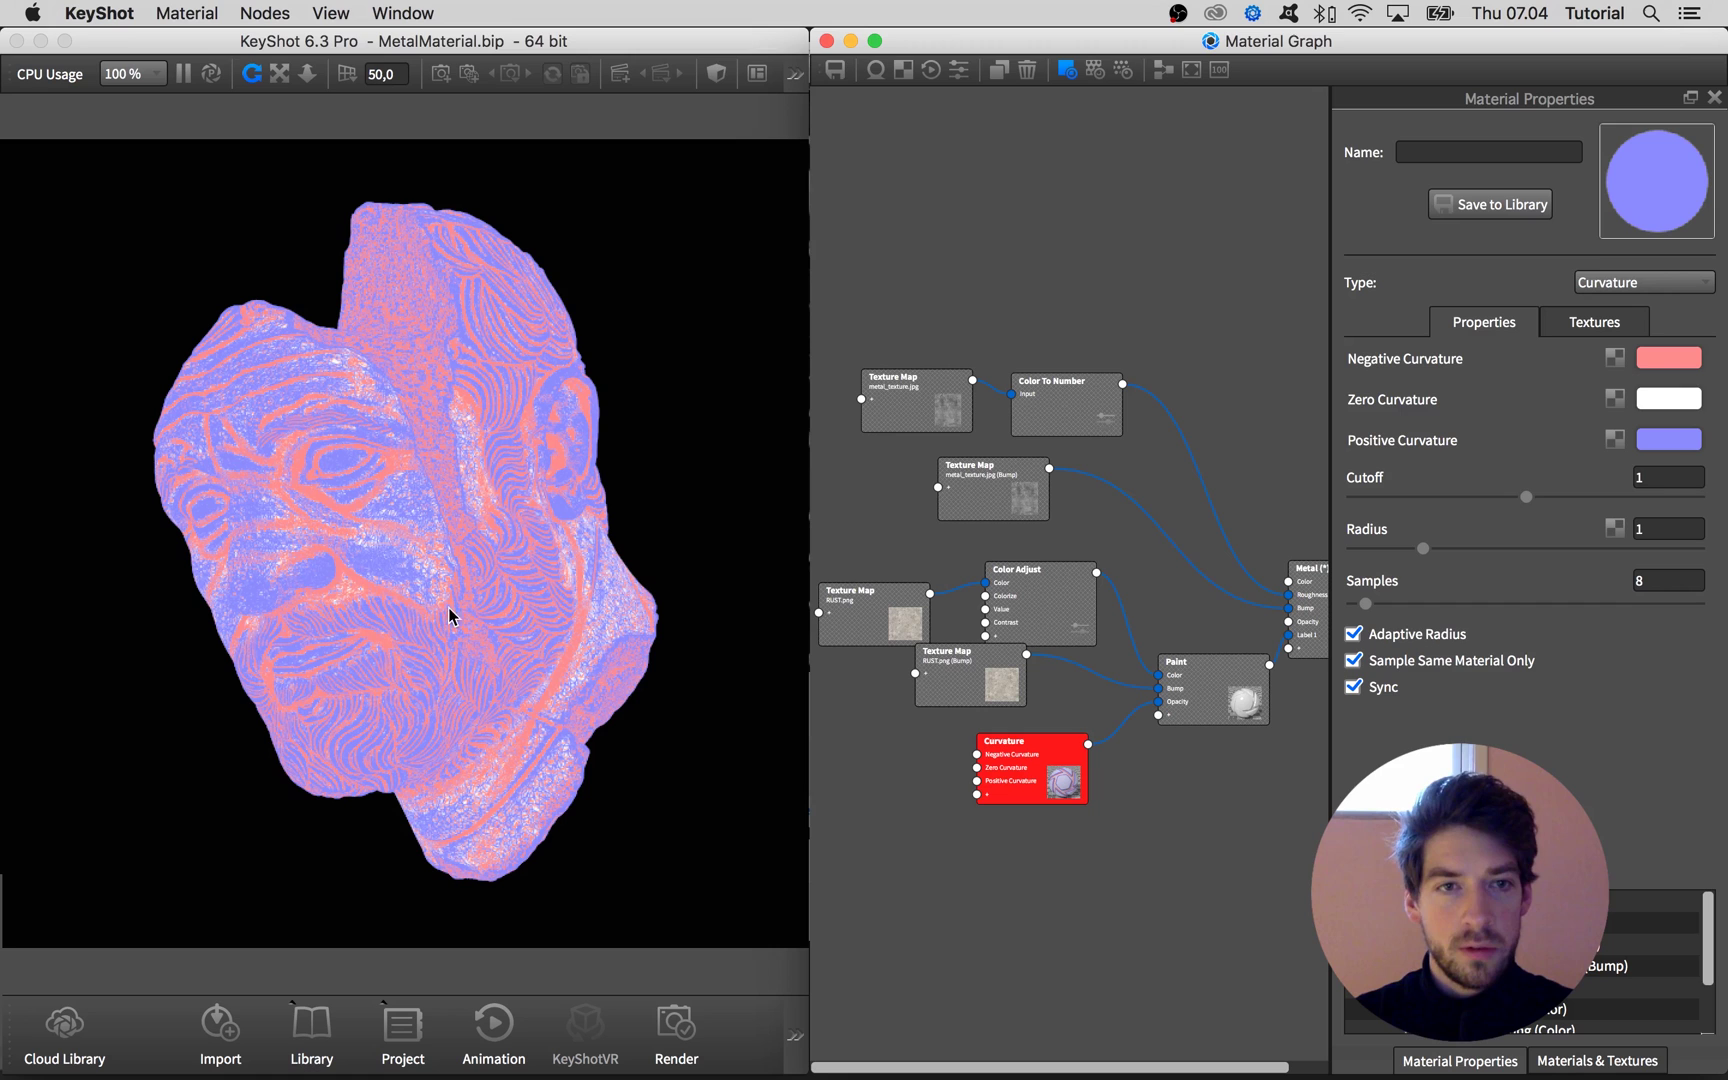
pyautogui.click(1681, 360)
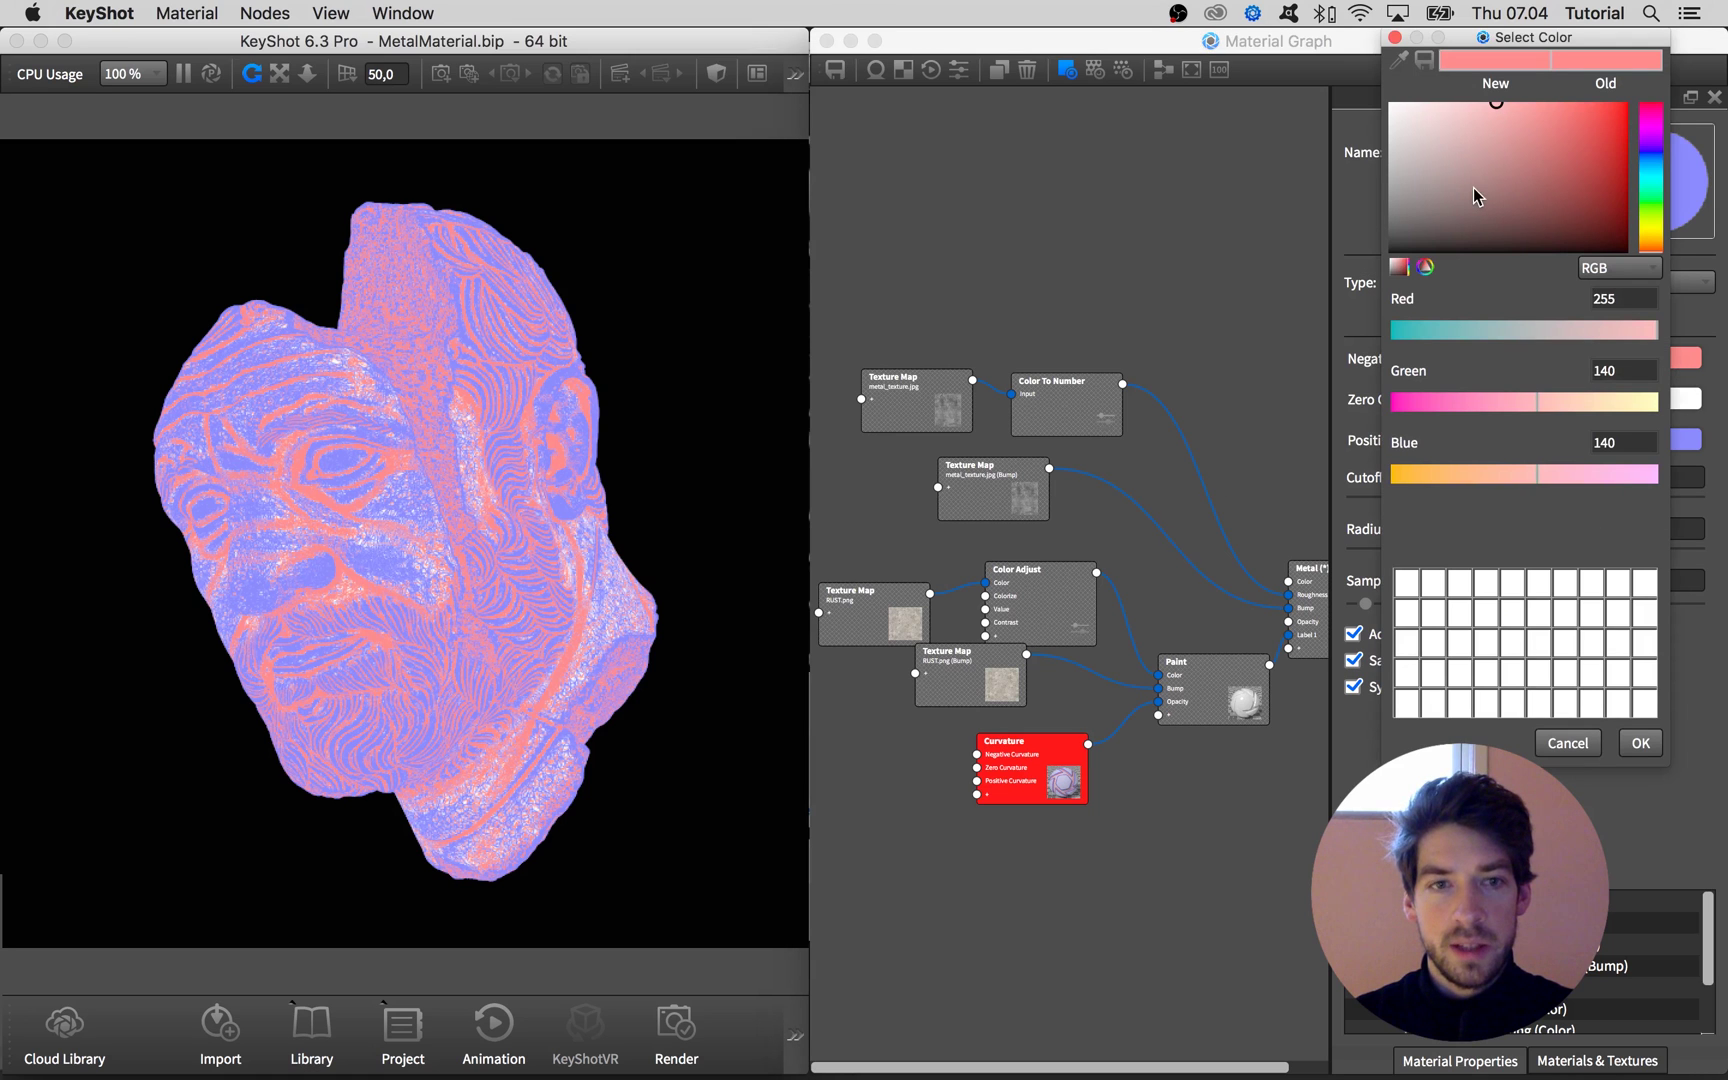
pyautogui.moveTo(1473, 188); pyautogui.dragTo(1158, 78)
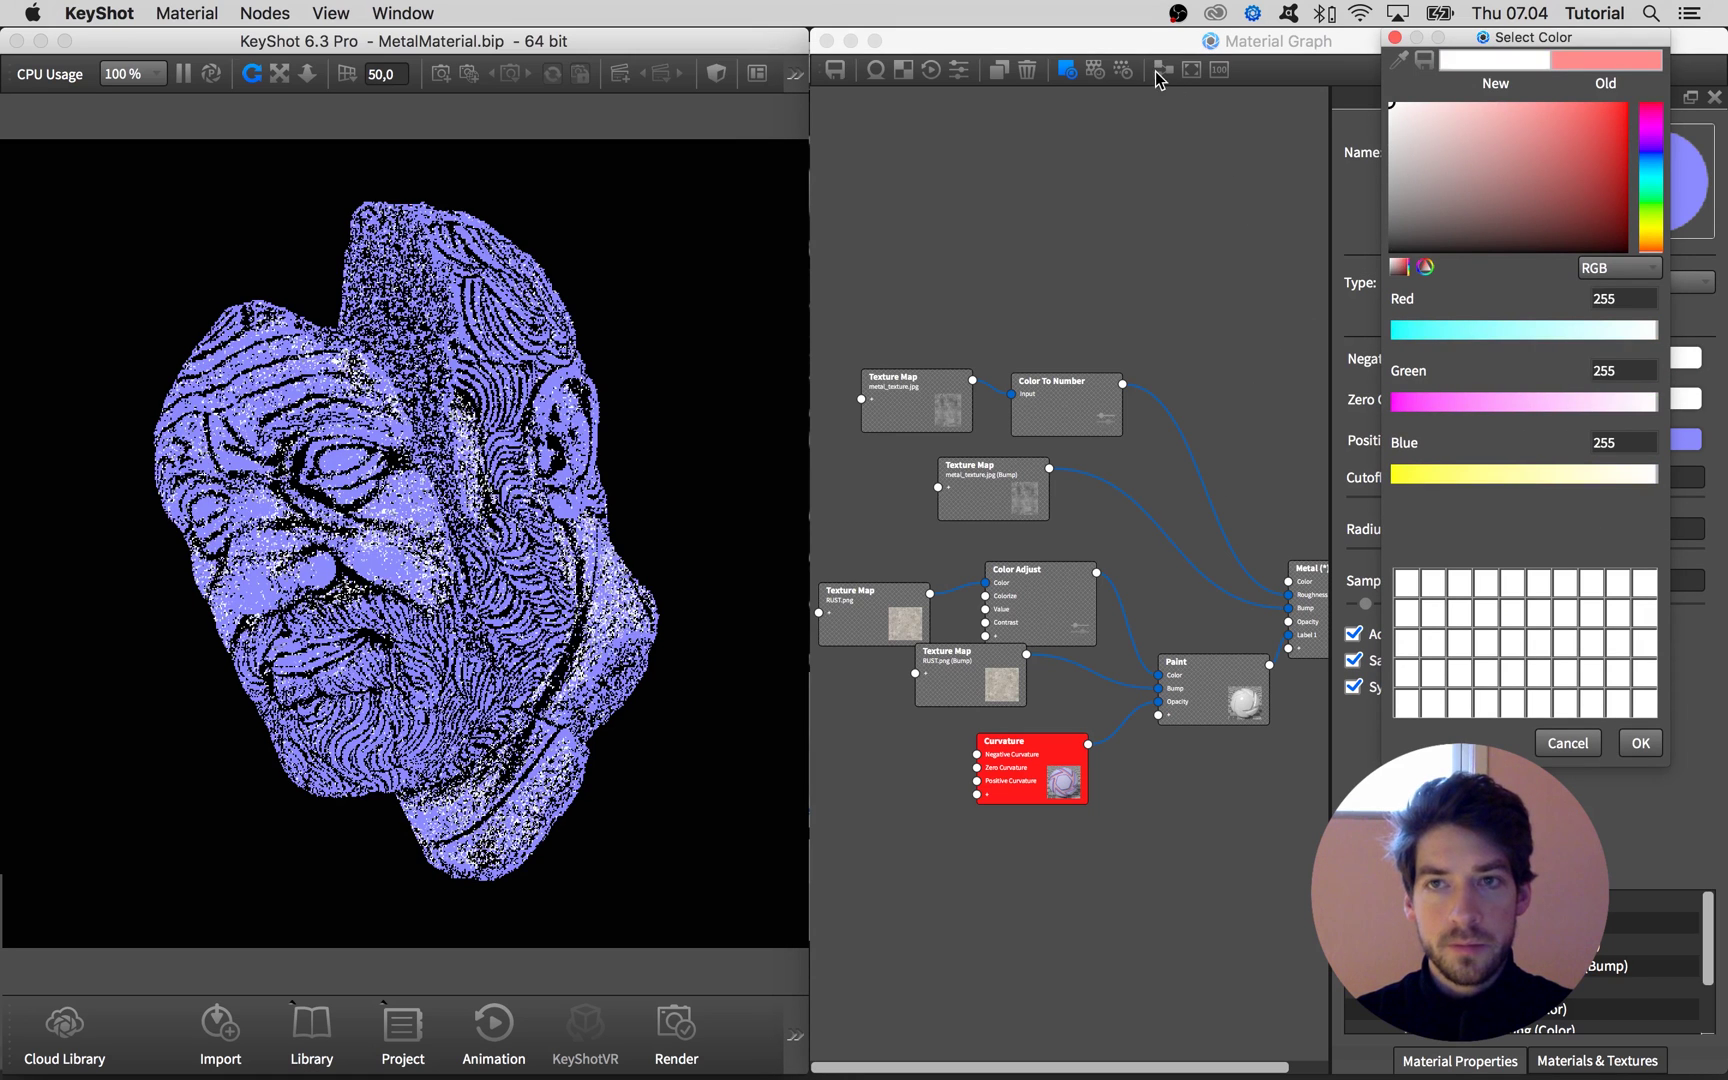
pyautogui.click(1640, 742)
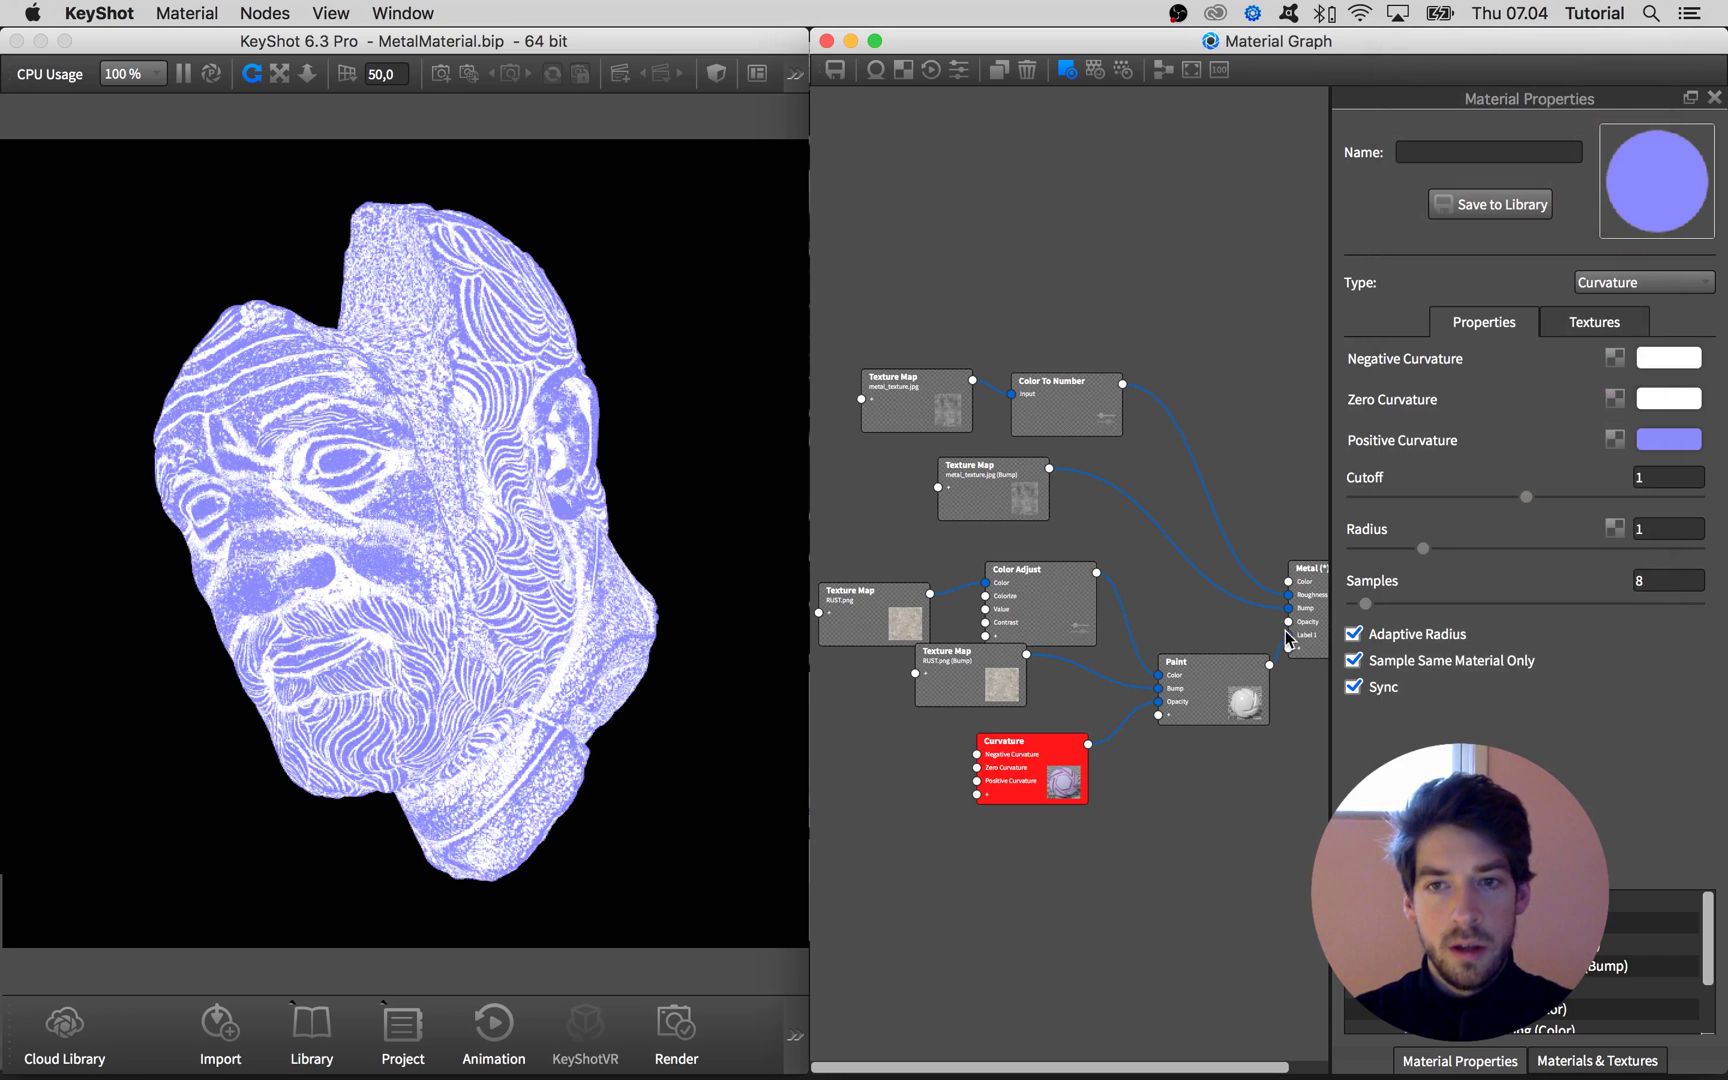
pyautogui.moveTo(1228, 691); pyautogui.dragTo(1203, 688)
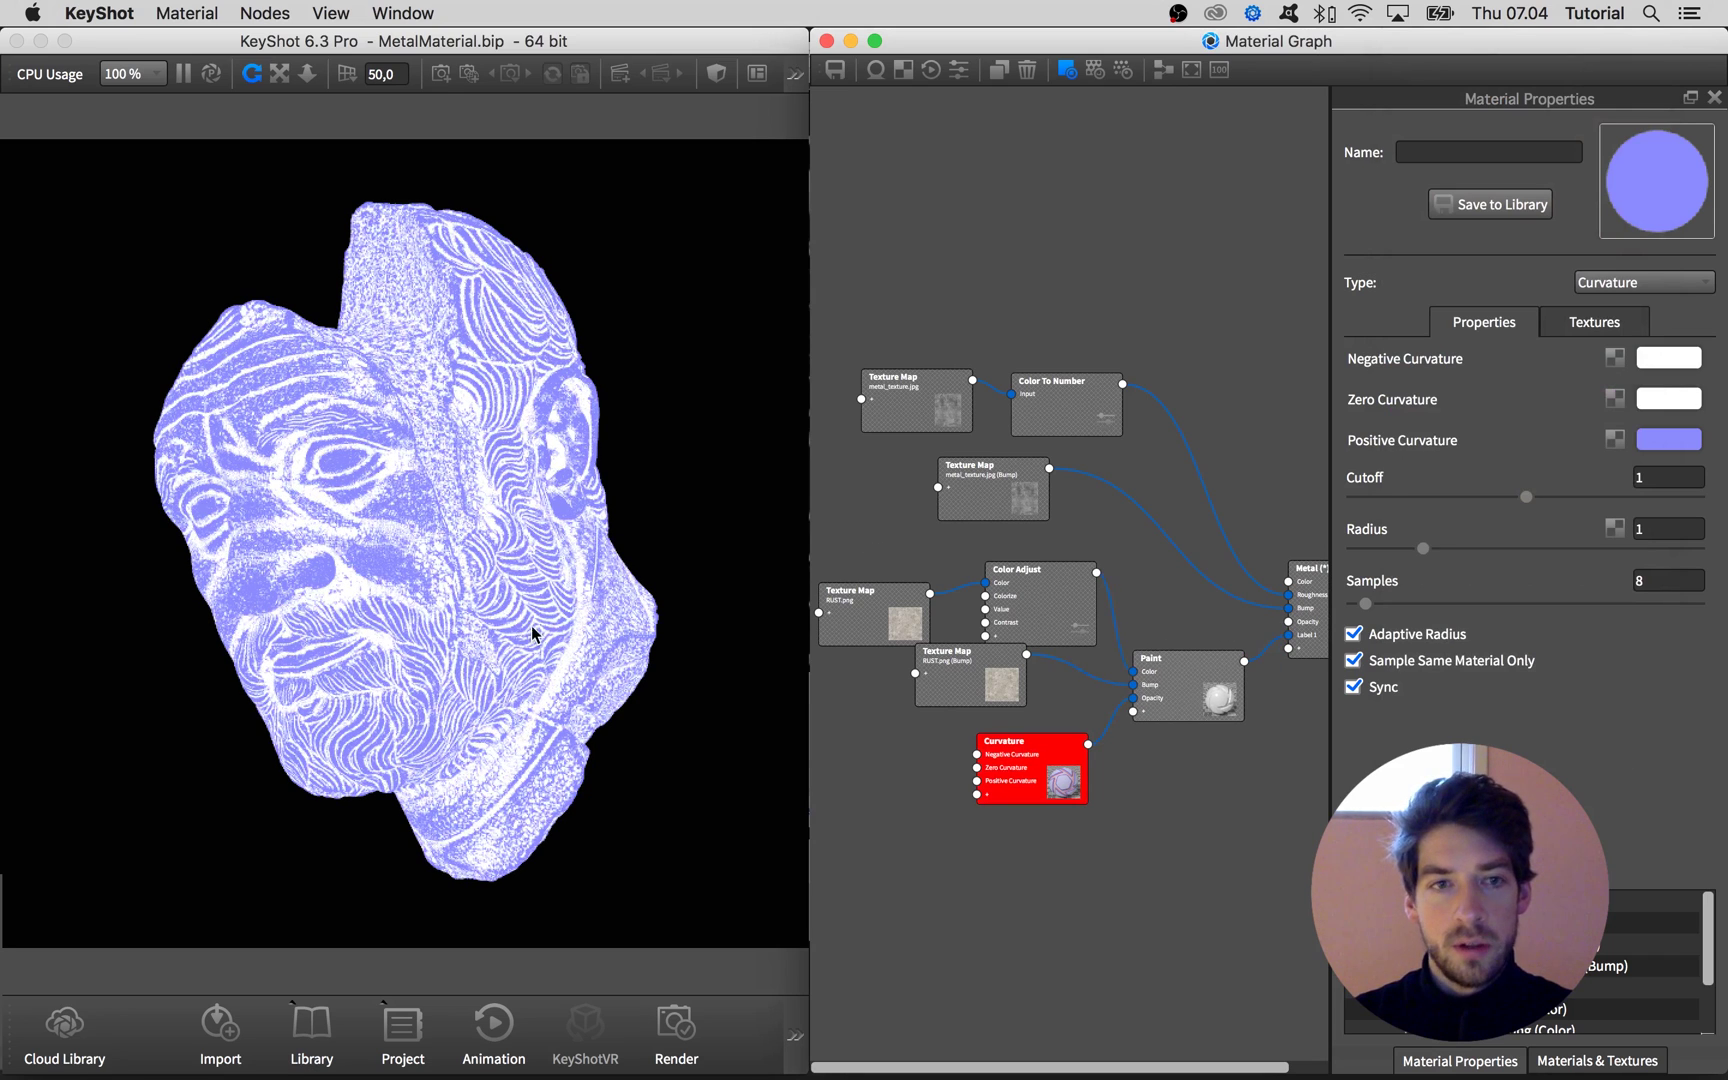
# - Set Positive Curvature to black and Zero Curvature to grey (RGB 100)
pyautogui.click(1668, 439)
pyautogui.moveTo(1510, 286); pyautogui.dragTo(1153, 428)
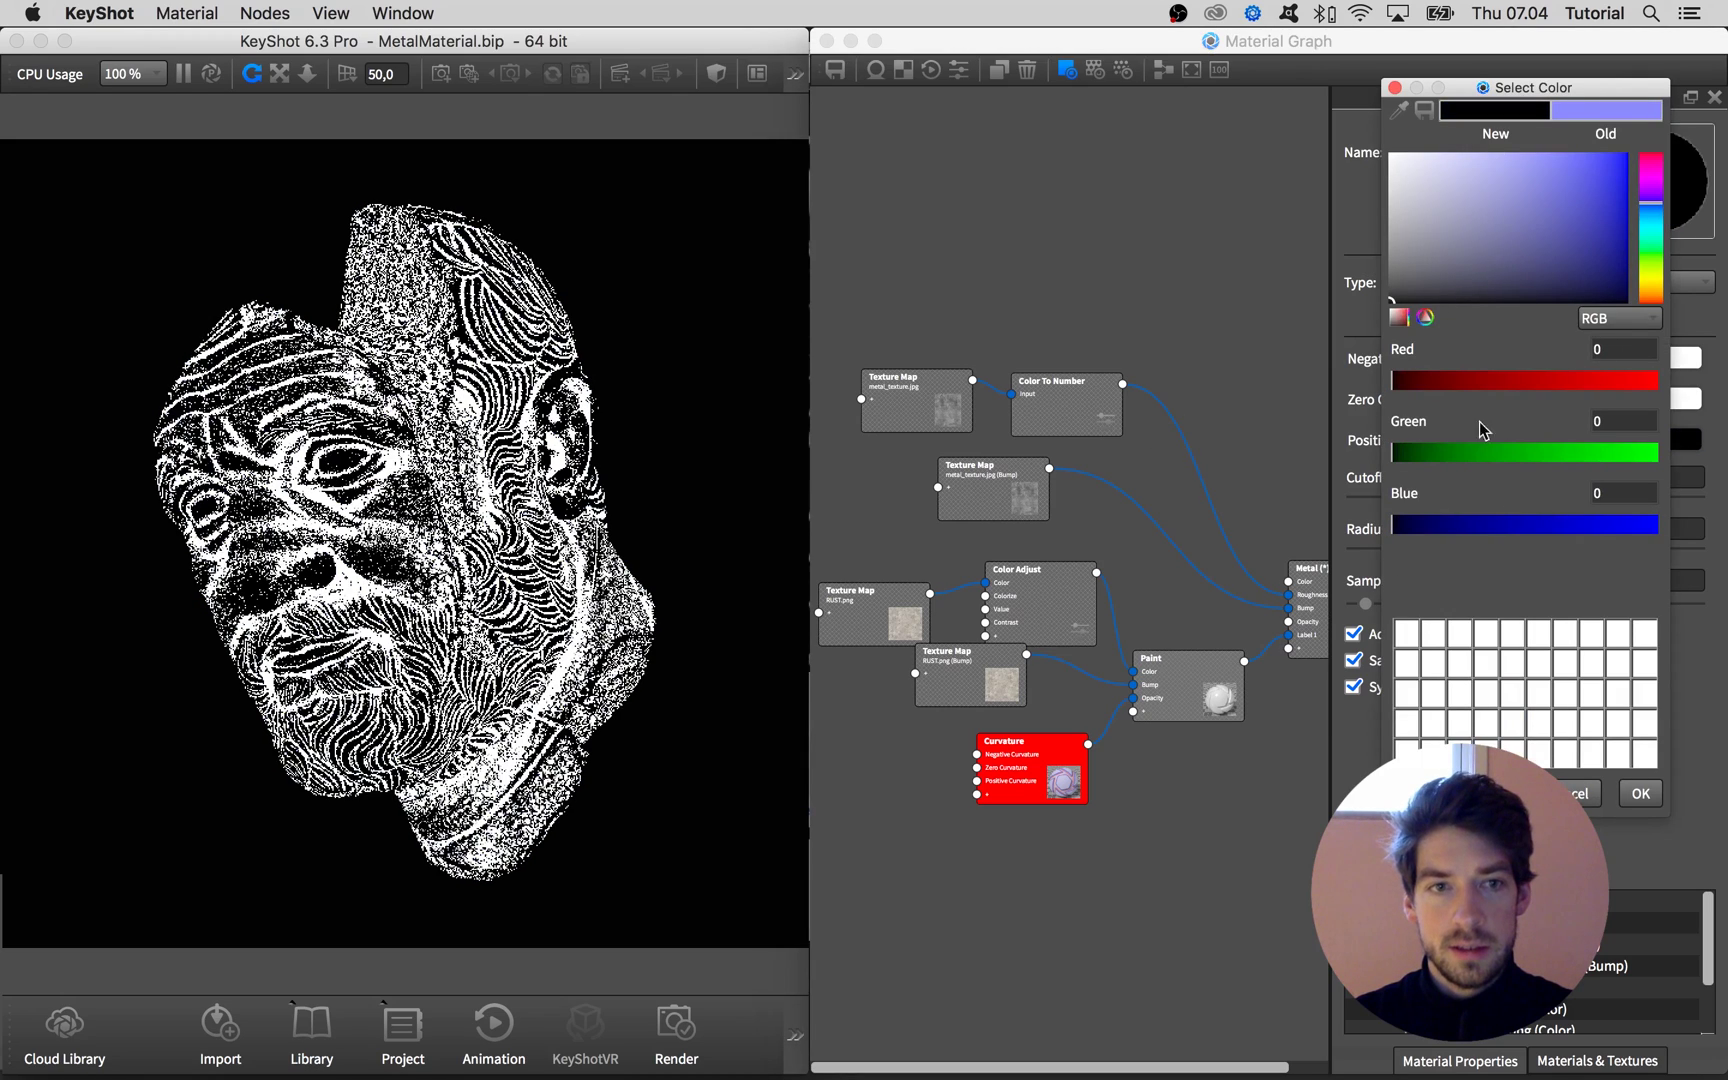
pyautogui.click(1640, 793)
pyautogui.click(1660, 404)
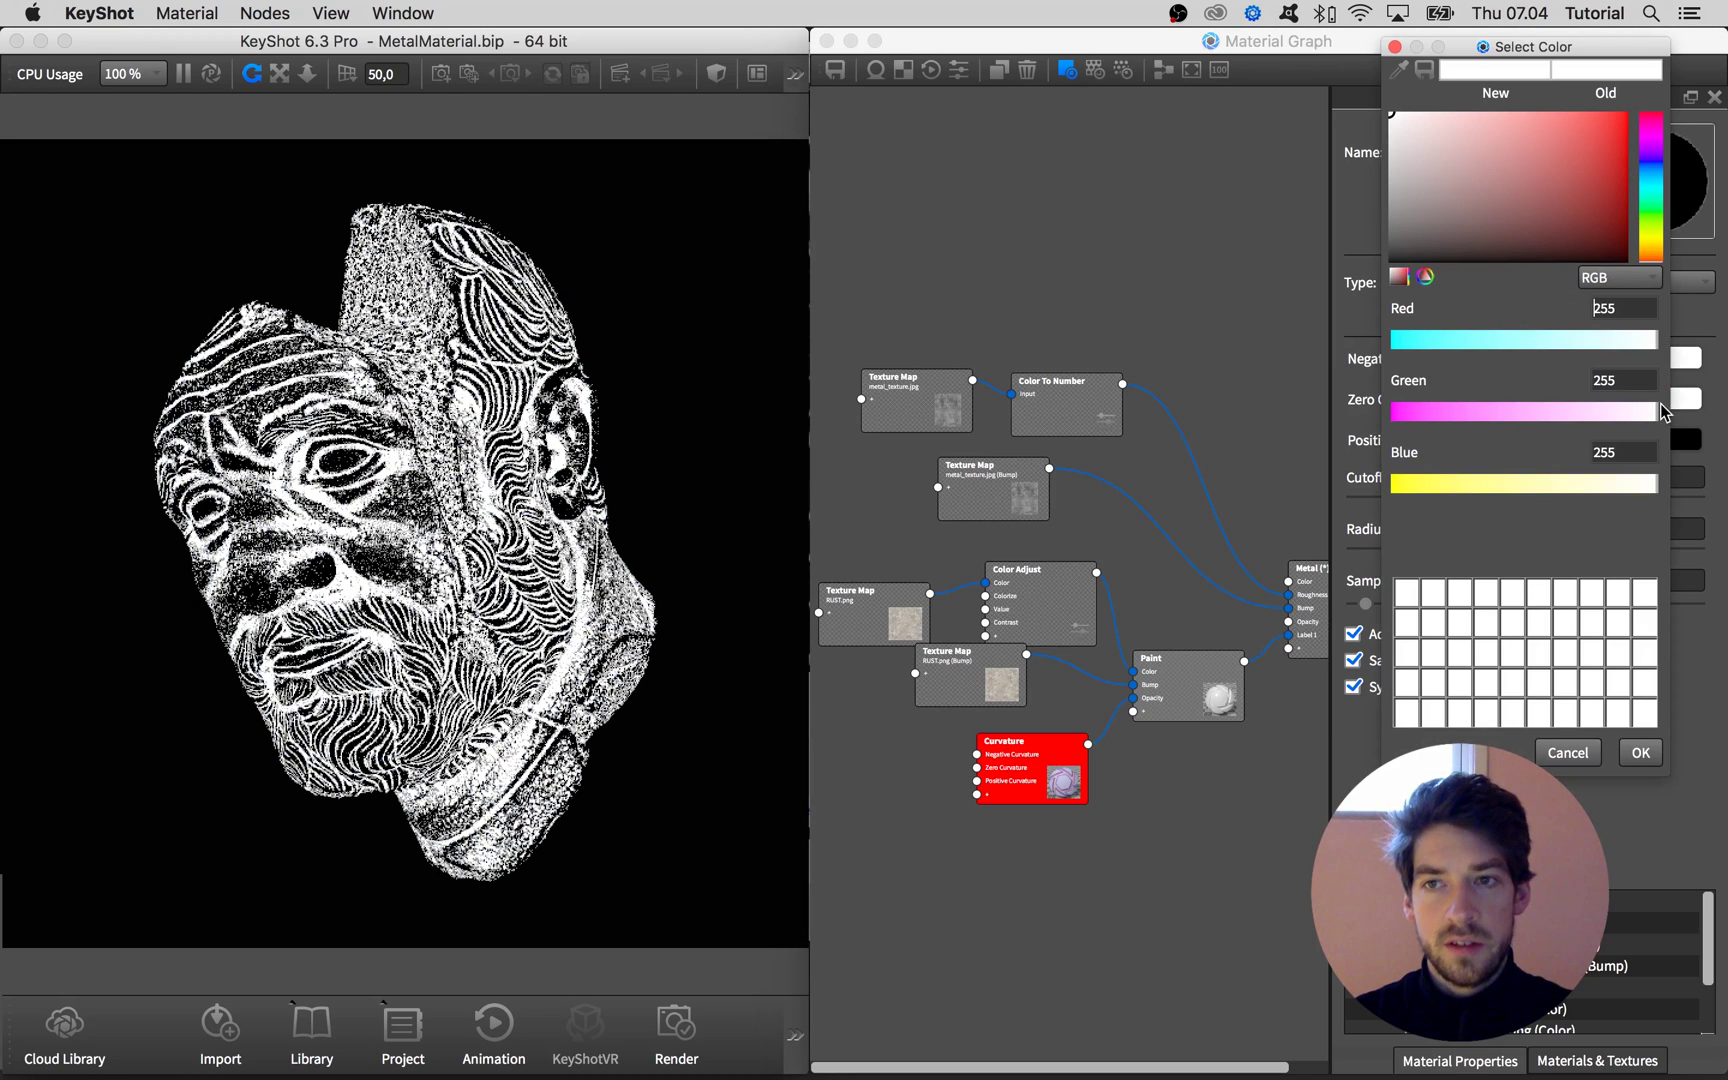
pyautogui.moveTo(1461, 194)
pyautogui.mouseDown()
pyautogui.moveTo(1372, 174)
pyautogui.moveTo(1366, 210)
pyautogui.moveTo(1355, 112)
pyautogui.moveTo(1322, 203)
pyautogui.mouseUp()
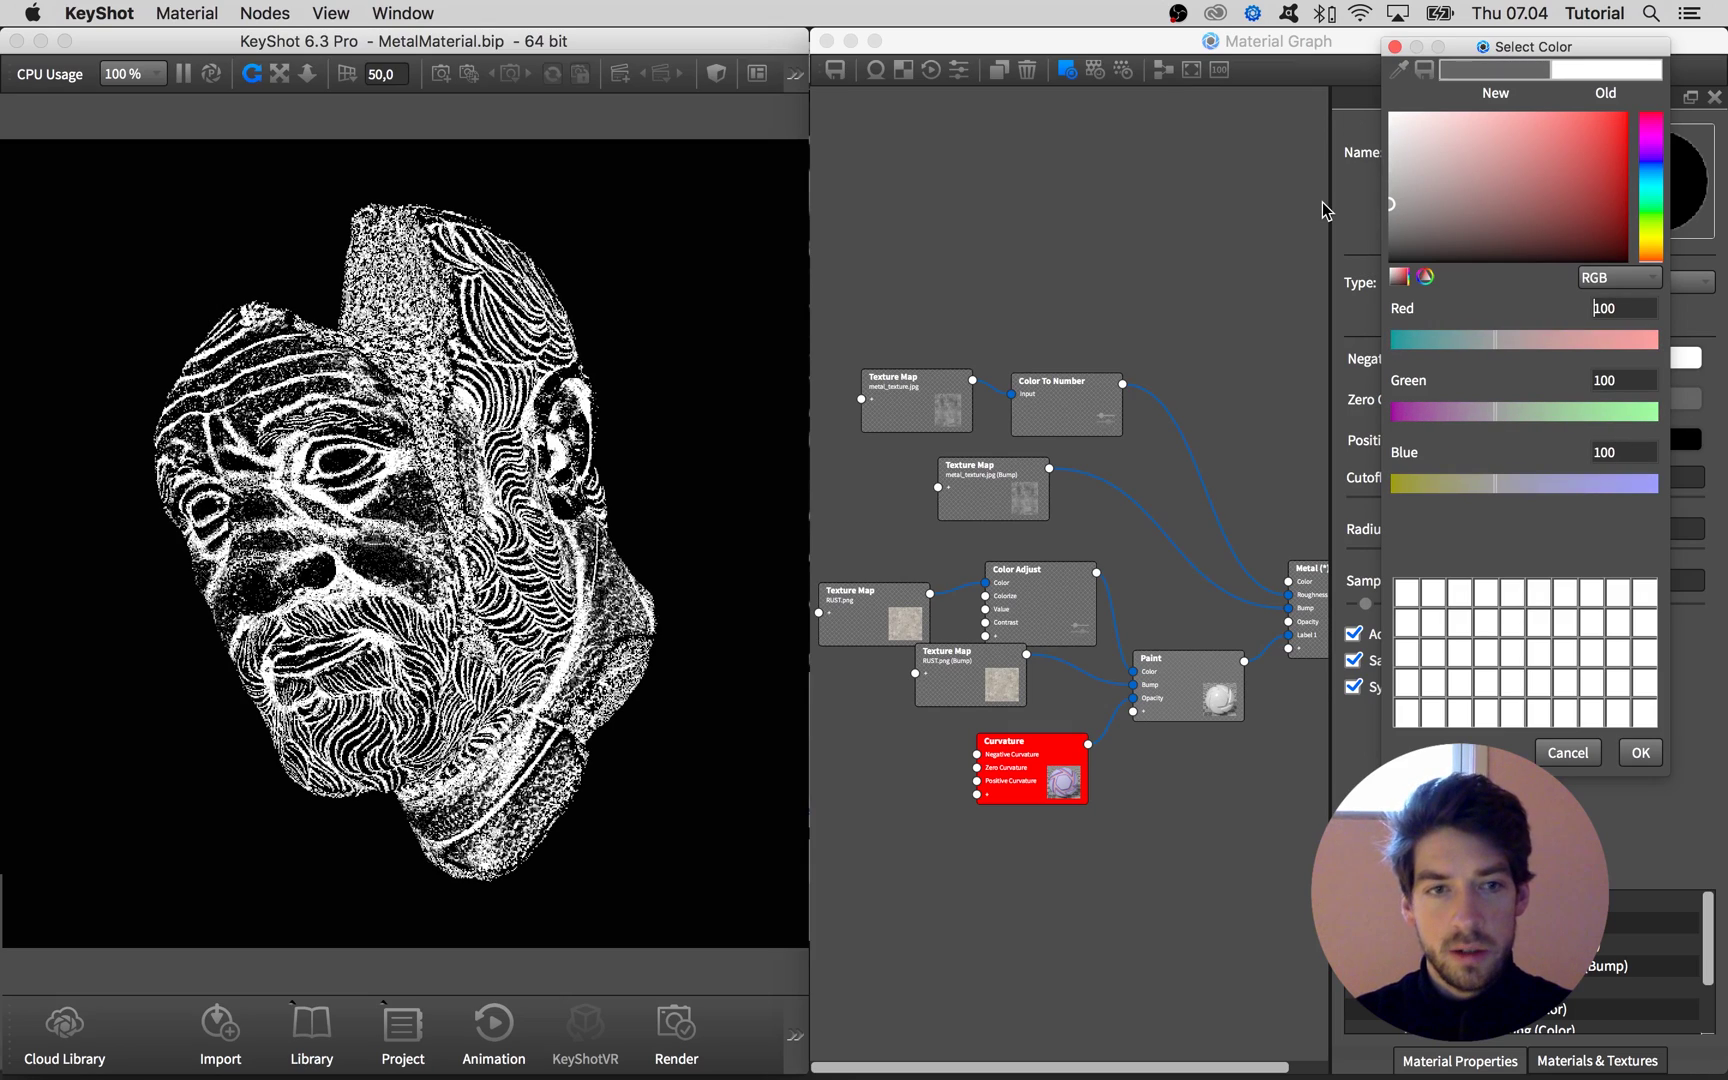
pyautogui.click(1648, 758)
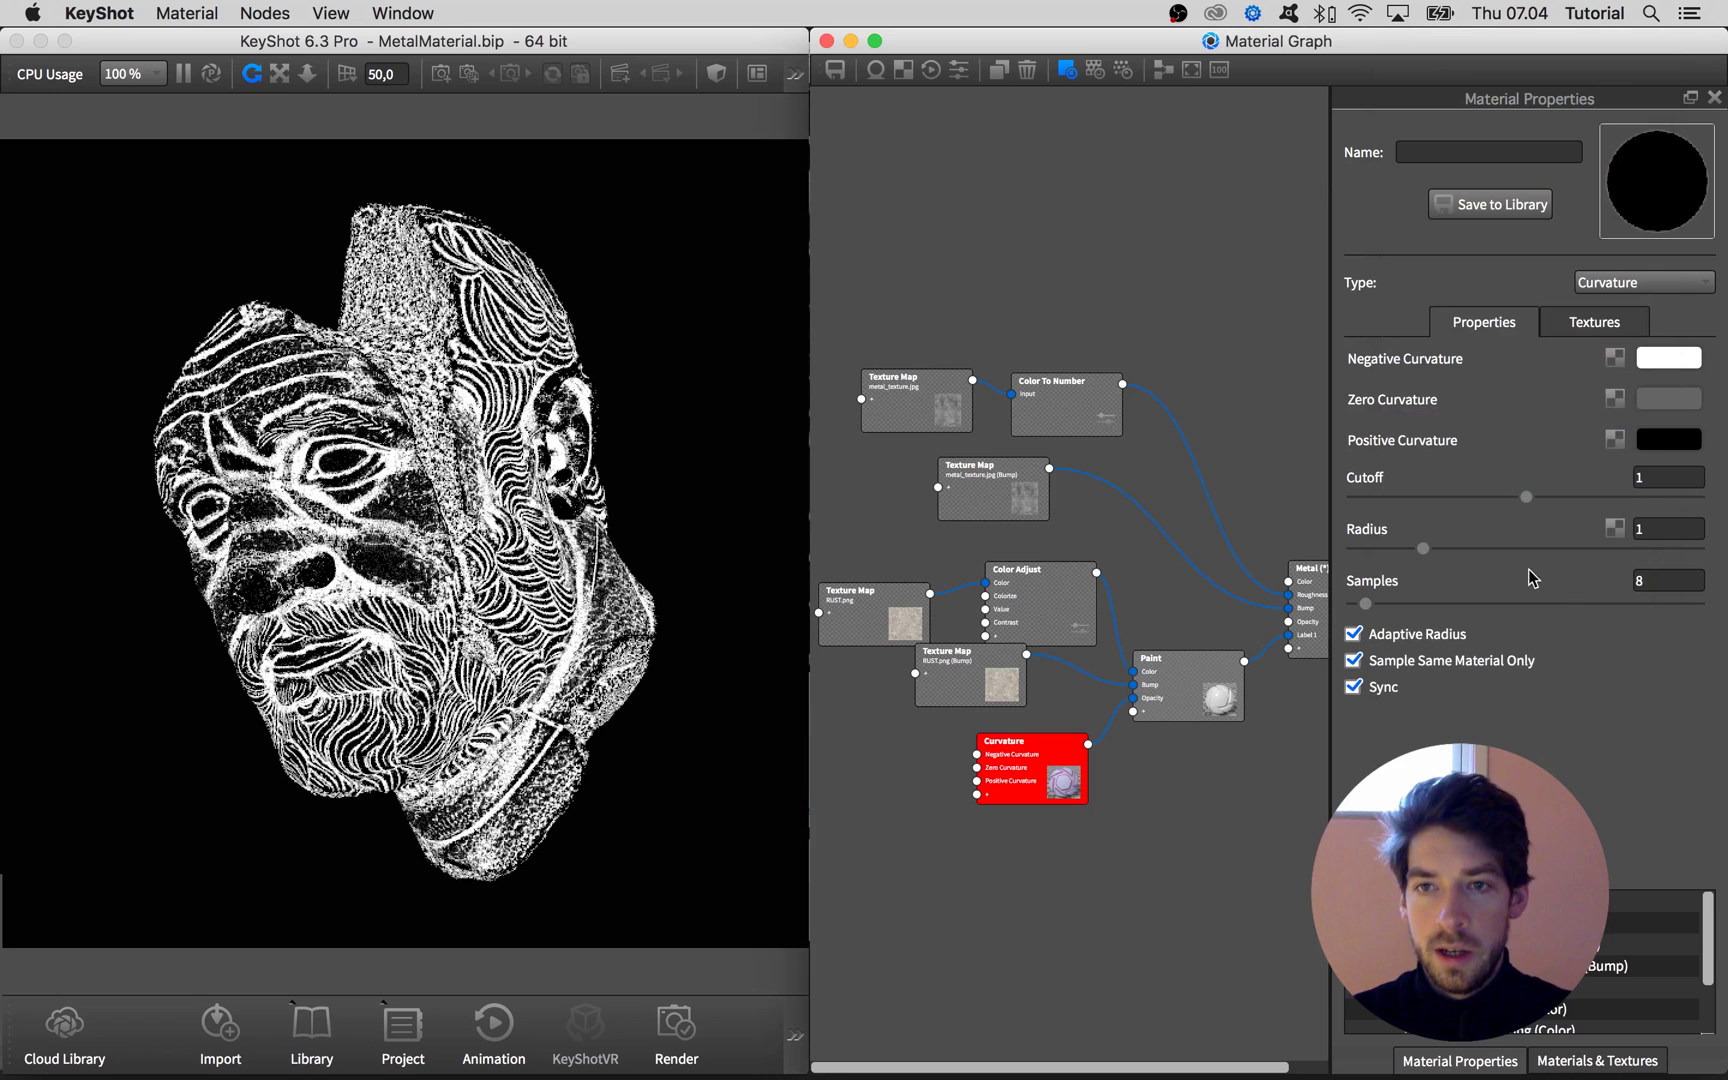
# - Turn off the curvature preview and rotate the bust to face the viewer
pyautogui.moveTo(1055, 771); pyautogui.dragTo(1038, 784)
pyautogui.press('p')
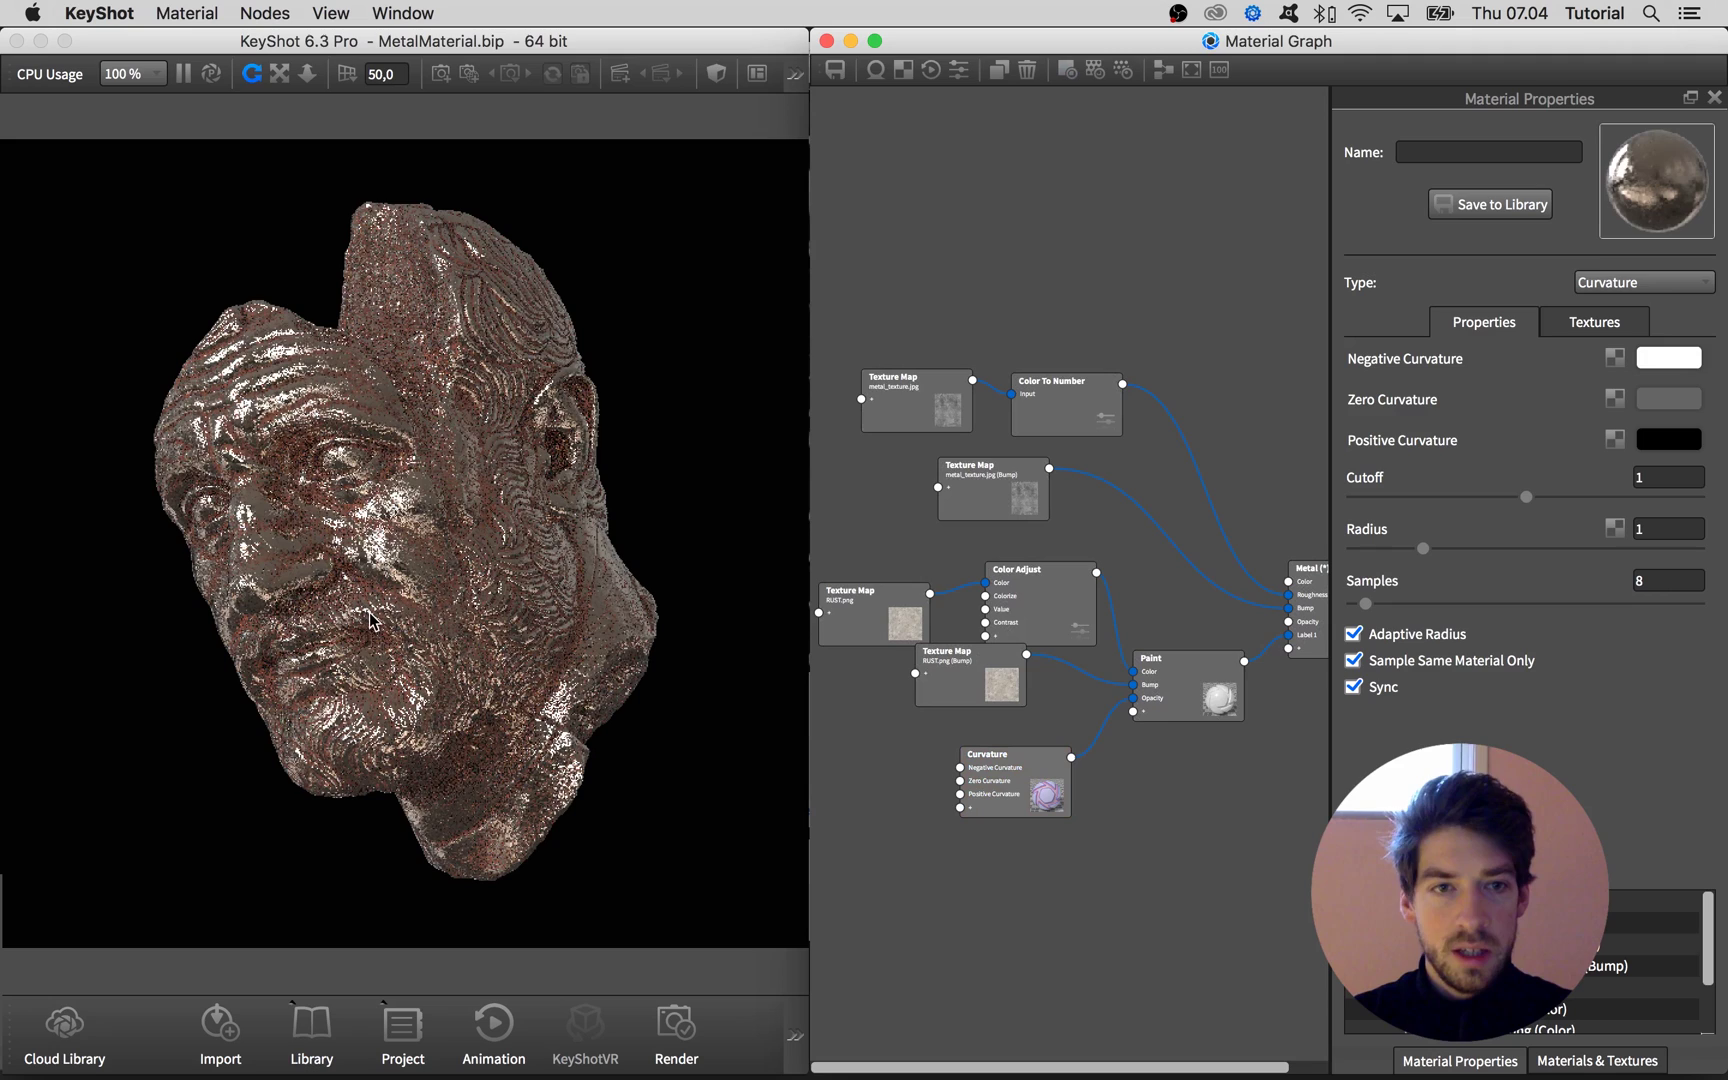
pyautogui.moveTo(272, 572); pyautogui.dragTo(256, 436)
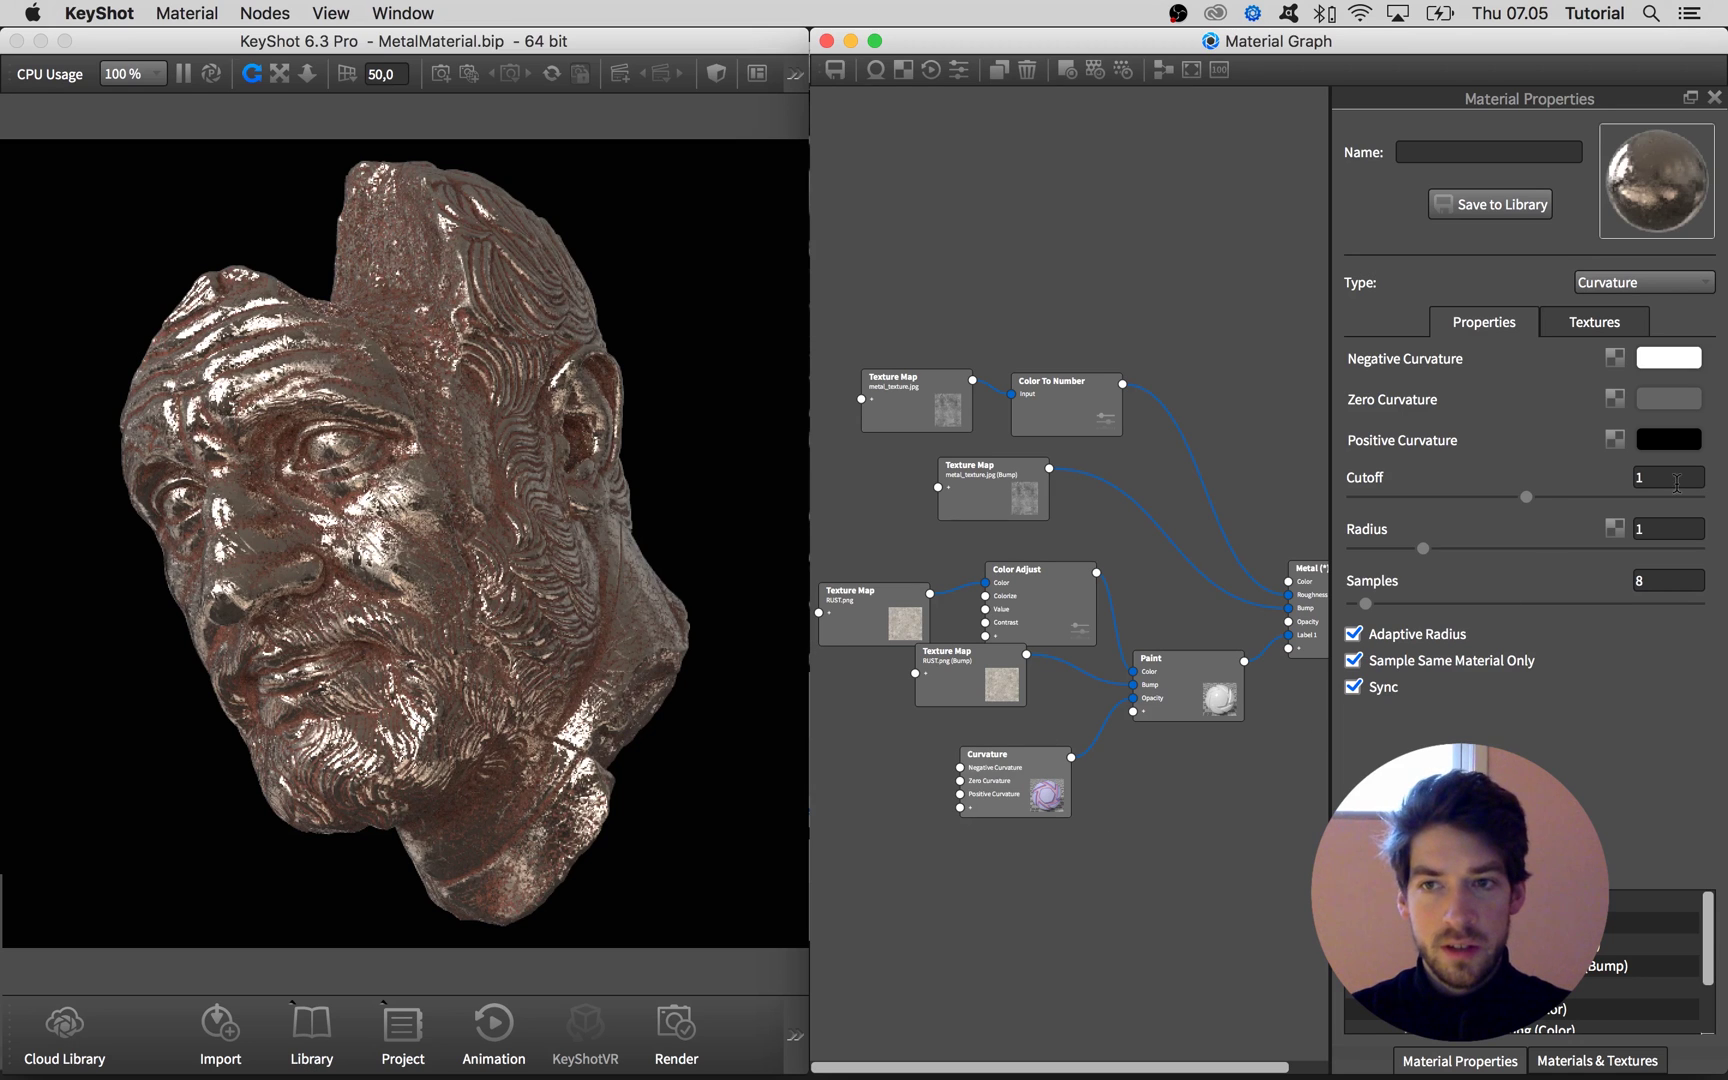
# - Try curvature Cutoff and Radius of 10, then settle on a Radius of 1
pyautogui.press('Return')
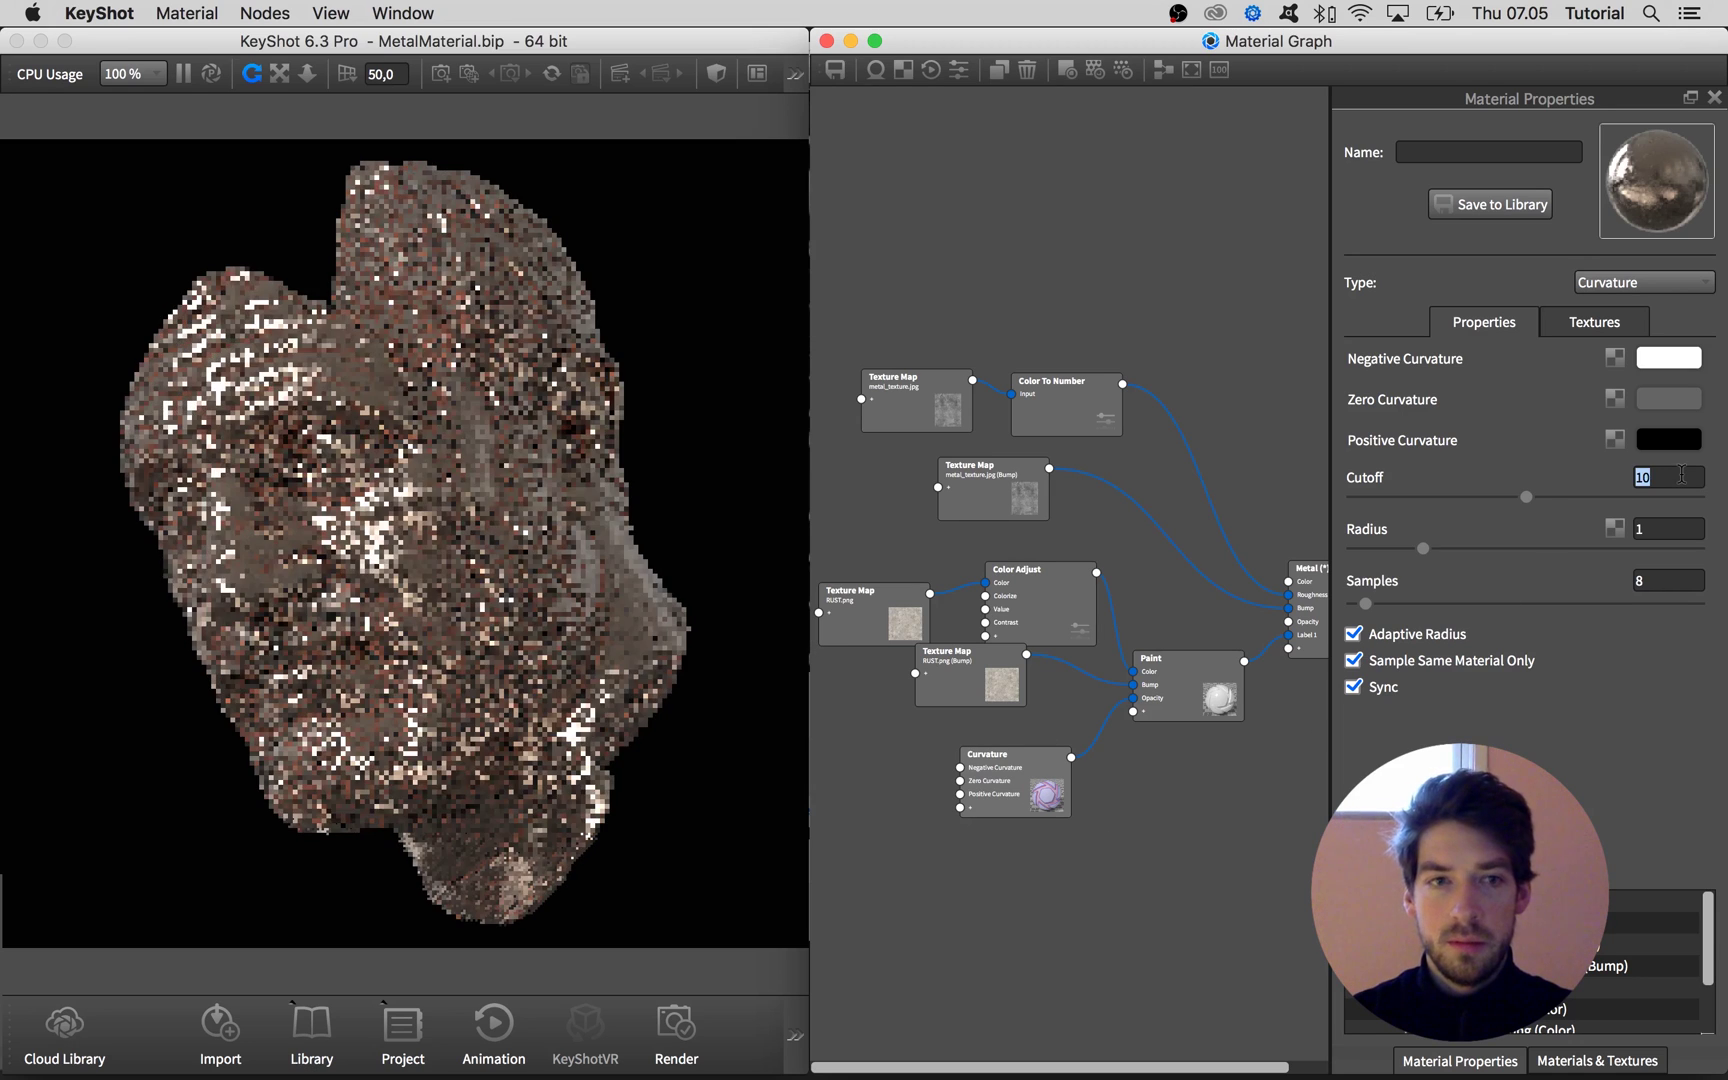
pyautogui.click(1668, 529)
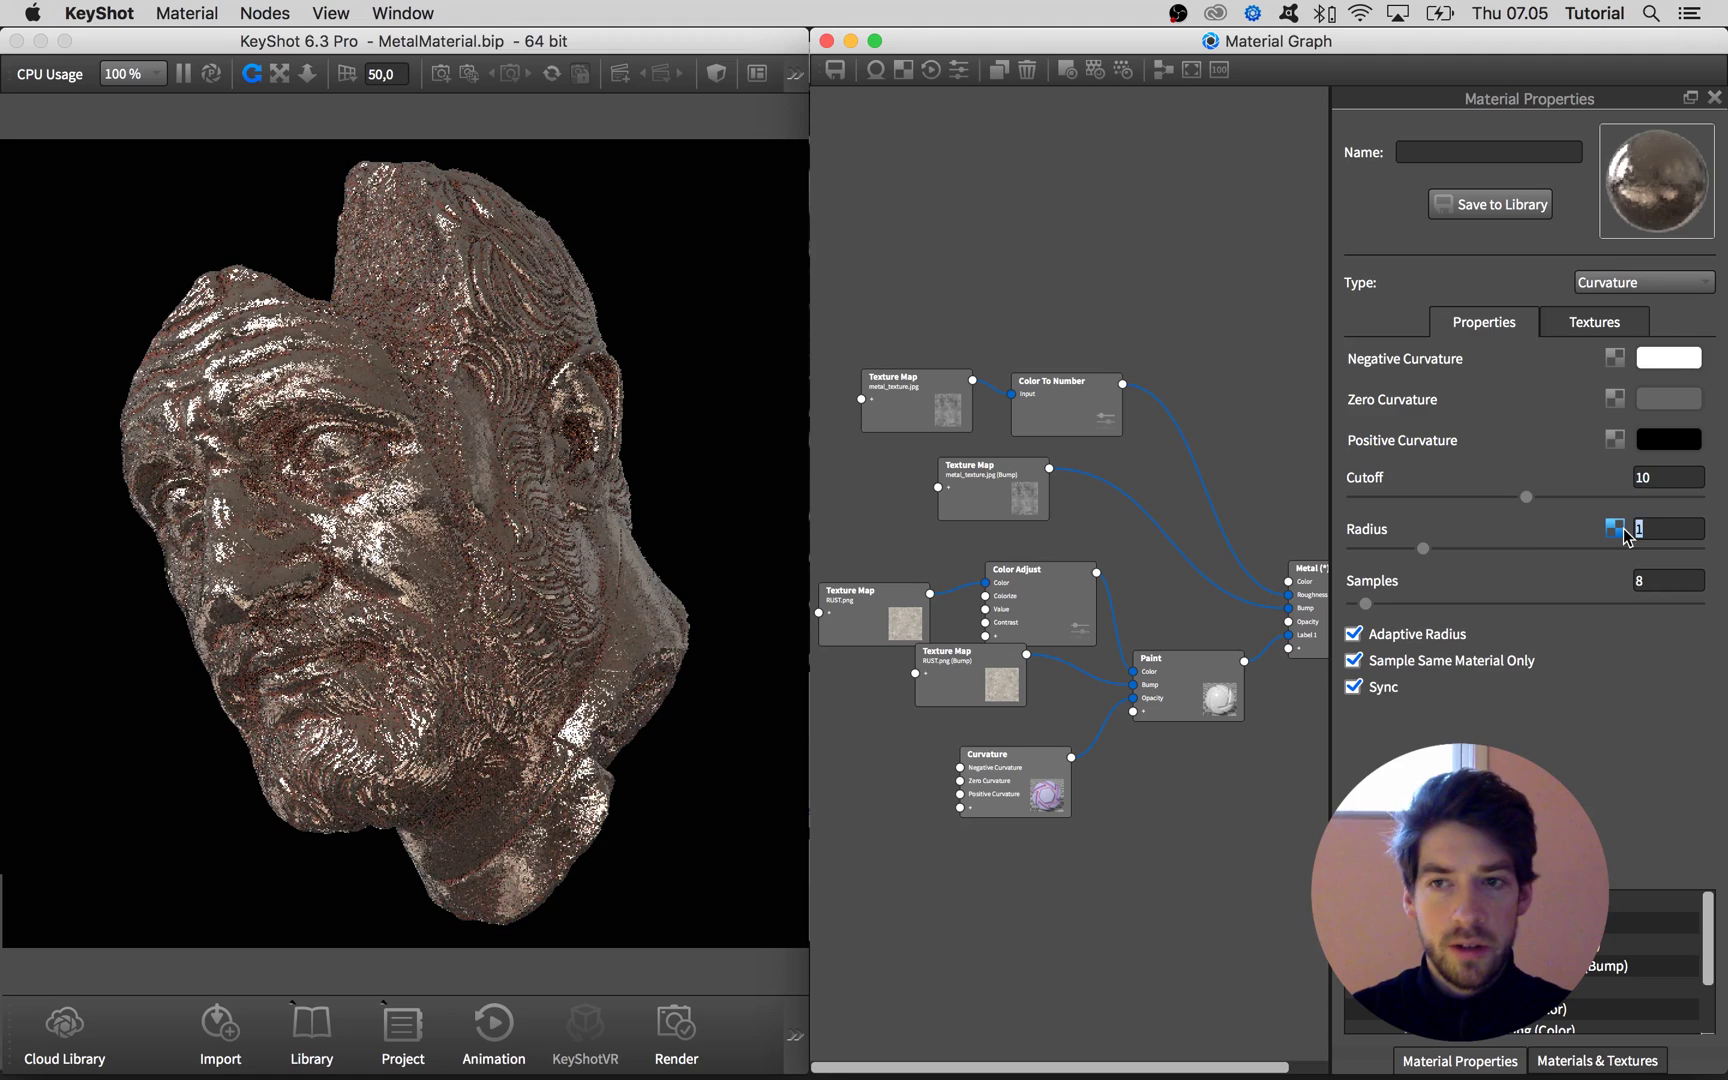
pyautogui.write('10')
pyautogui.press('Return')
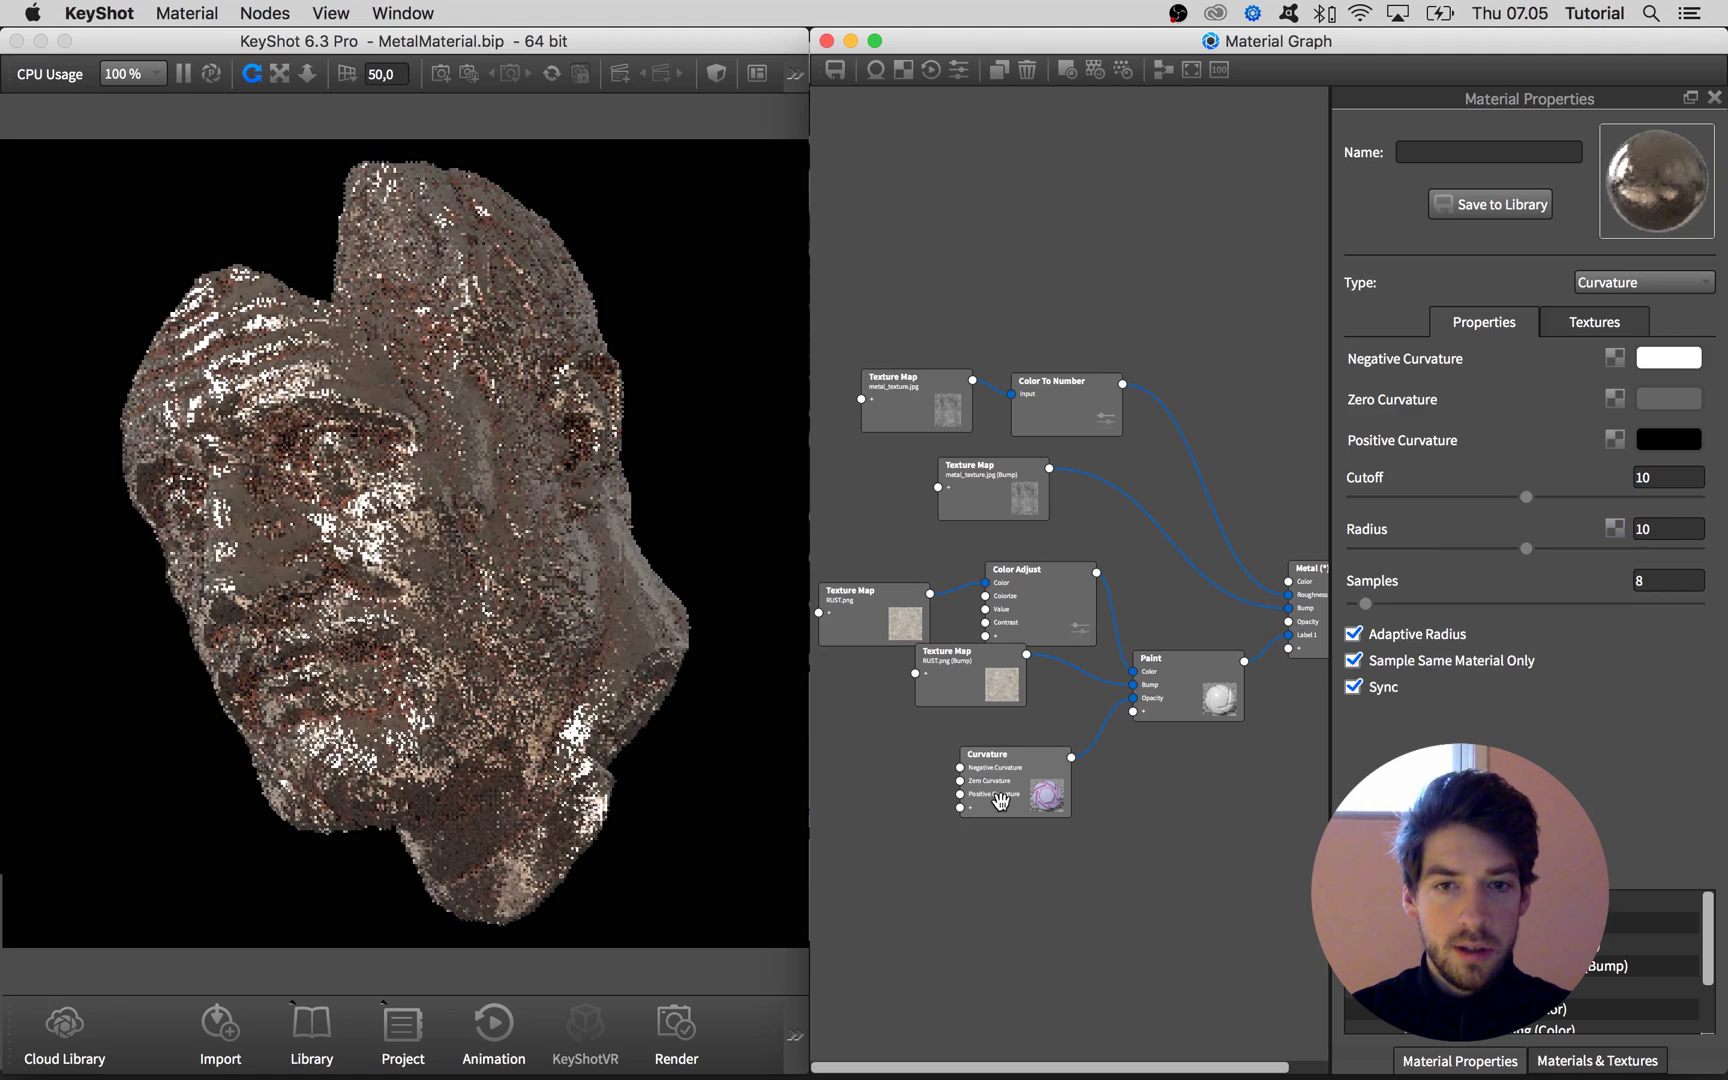
pyautogui.press('c')
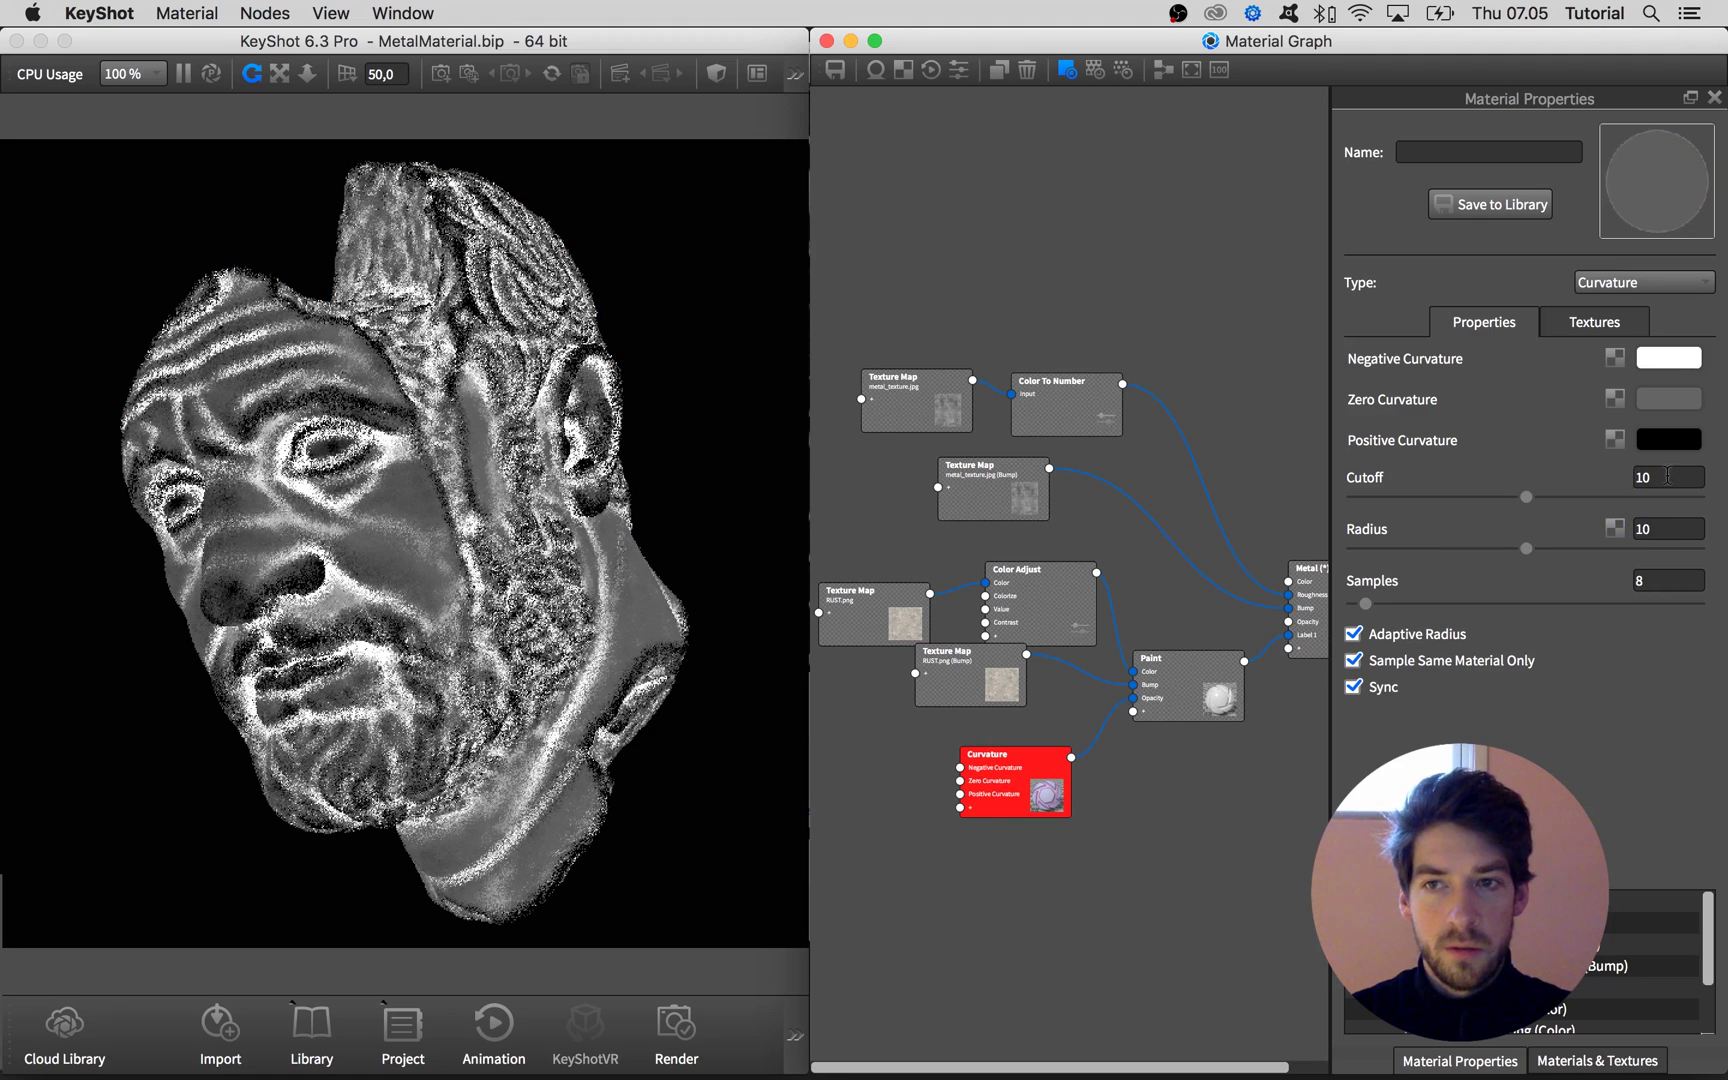
pyautogui.click(1645, 529)
pyautogui.write('1')
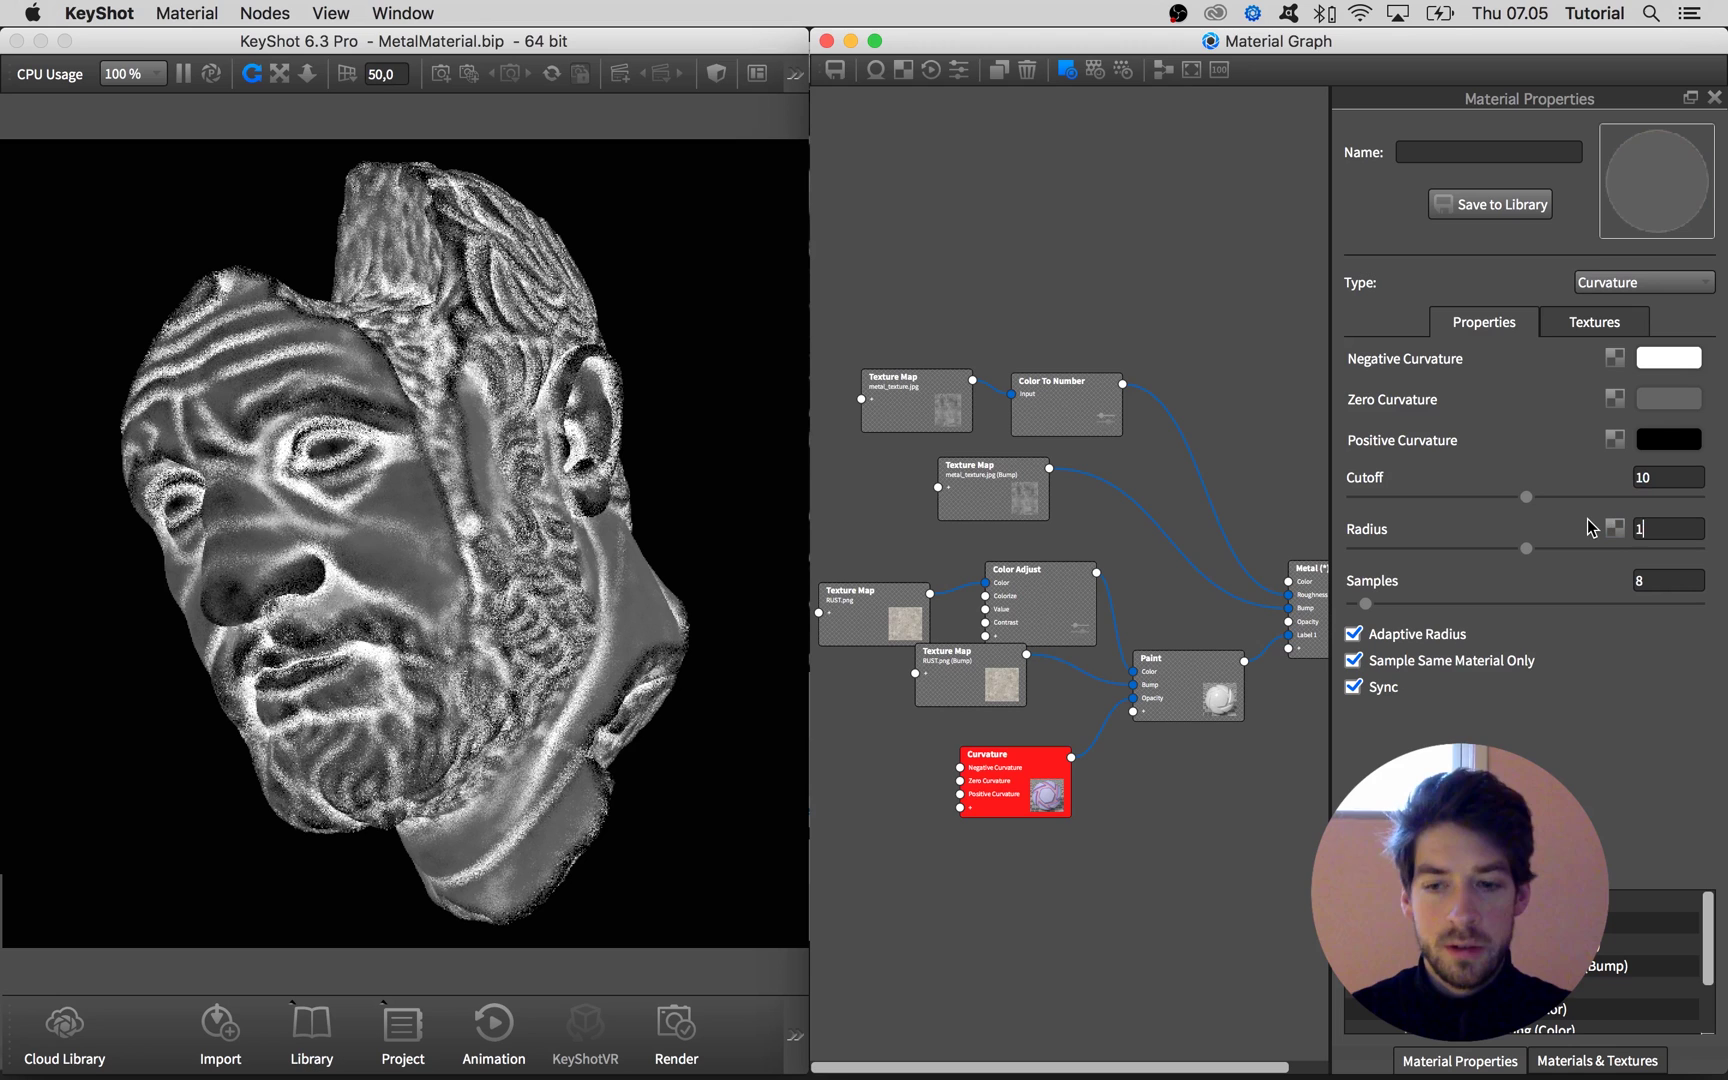
pyautogui.press('Return')
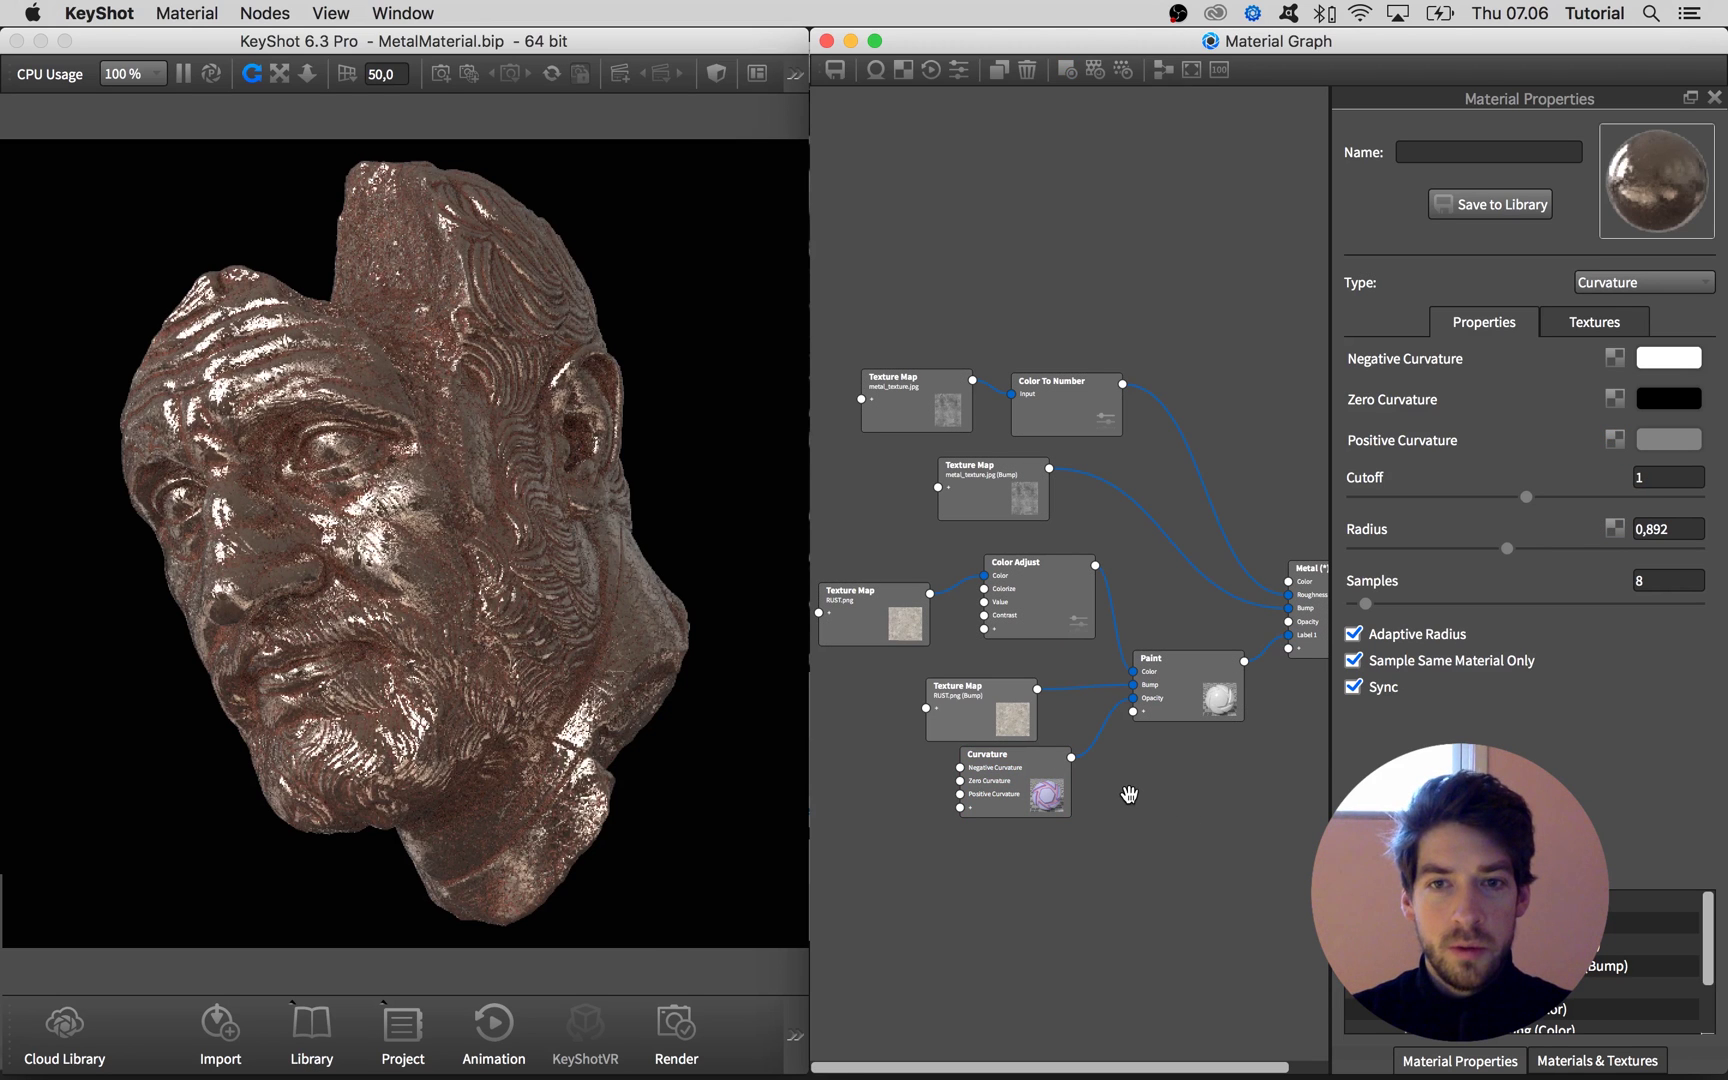
# - Regroup the RUST.png (Bump), Paint and Color Adjust nodes closer together
pyautogui.moveTo(1020, 720); pyautogui.dragTo(1042, 708)
pyautogui.moveTo(1186, 698); pyautogui.dragTo(1191, 704)
pyautogui.moveTo(1060, 622); pyautogui.dragTo(1042, 627)
pyautogui.click(1169, 831)
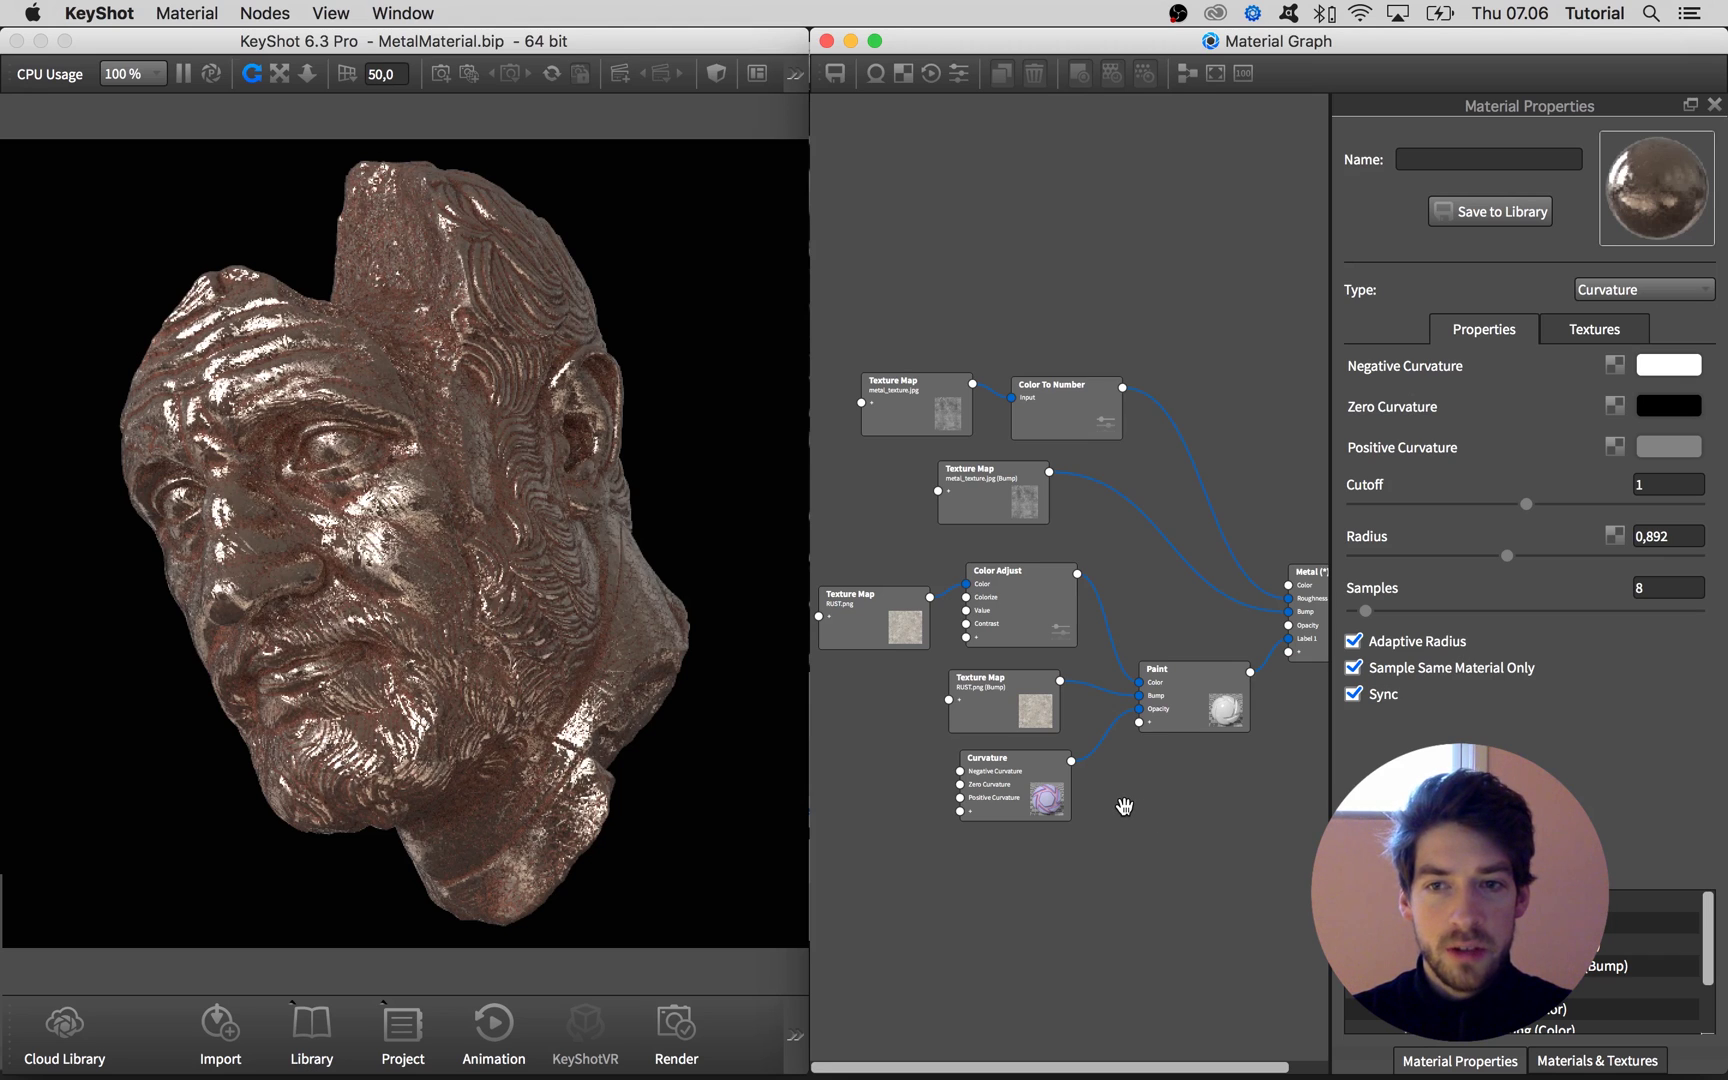
pyautogui.moveTo(1018, 699); pyautogui.dragTo(985, 697)
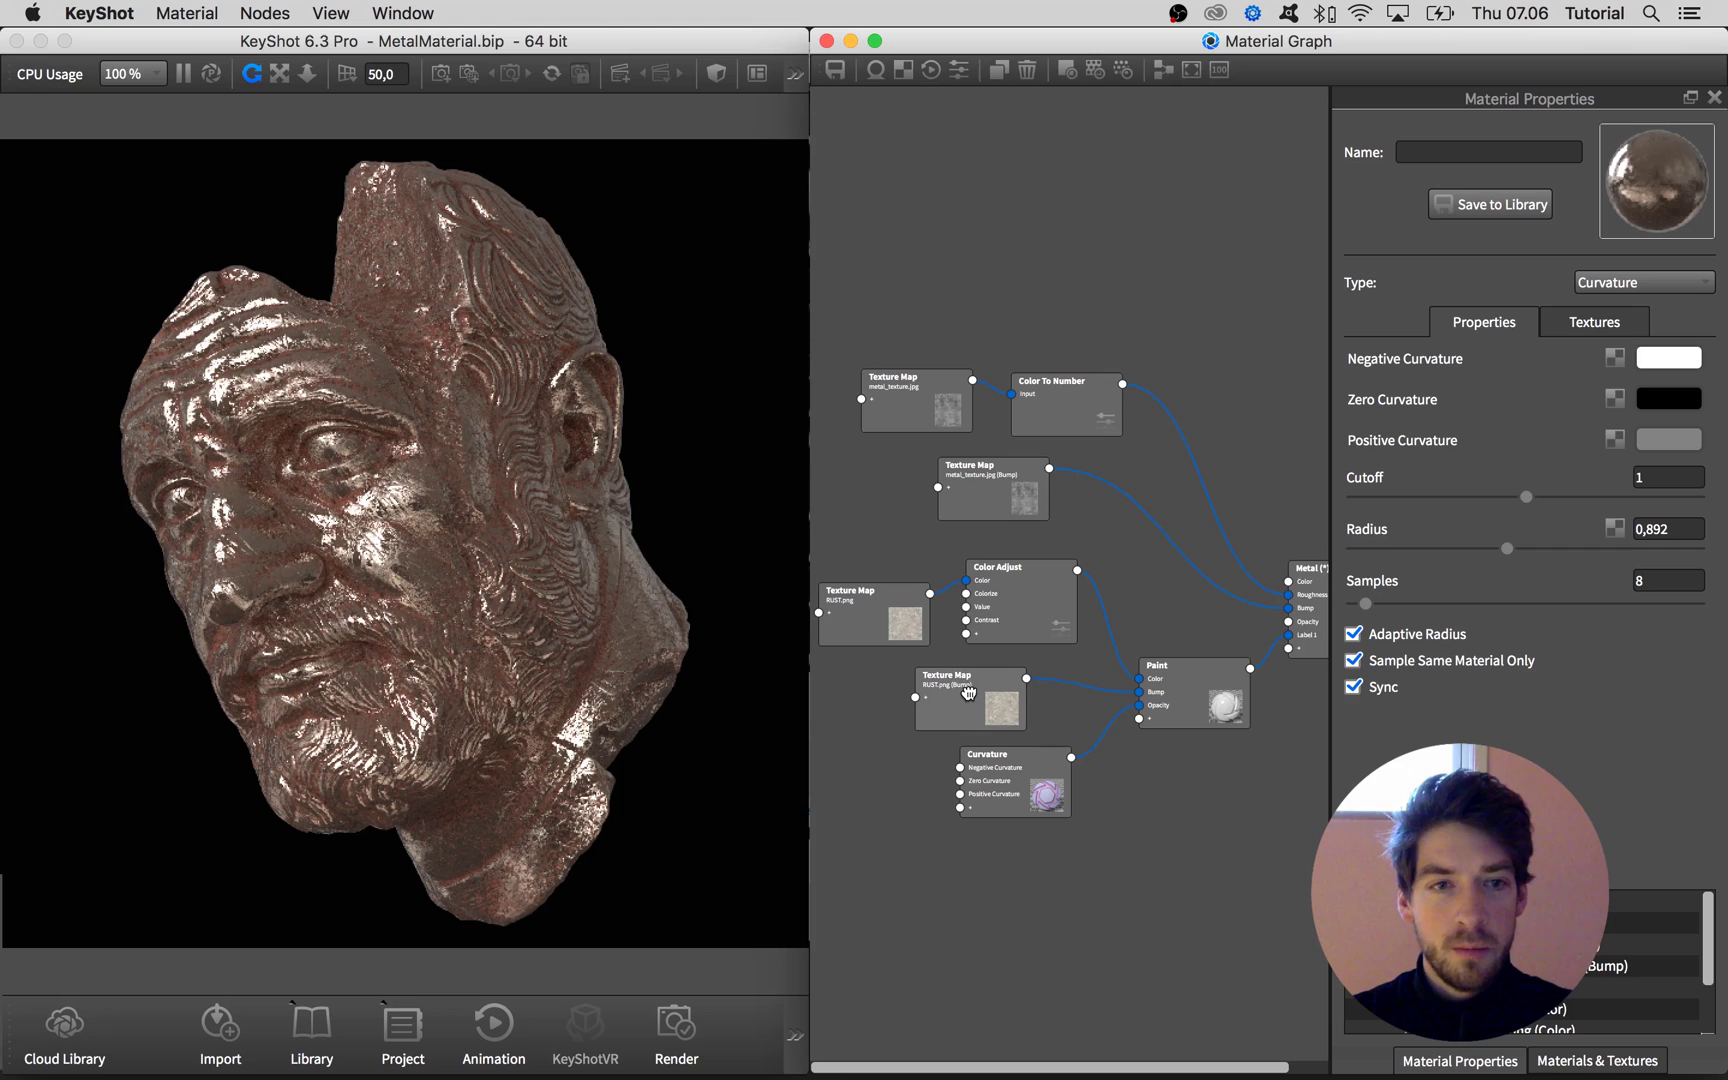